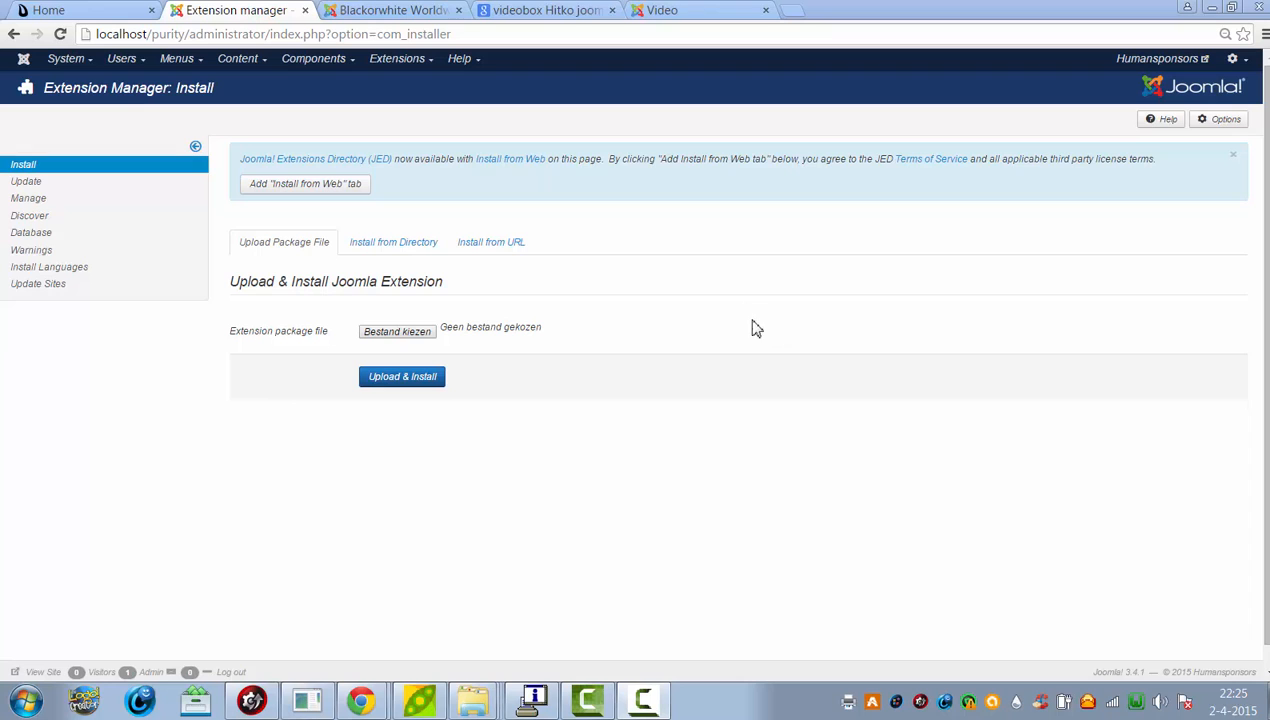
Look over the example video gallery on the blackorwhite.nl Video page, then return to the Joomla administrator.
{"action": "left_click", "coordinate": [700, 10]}
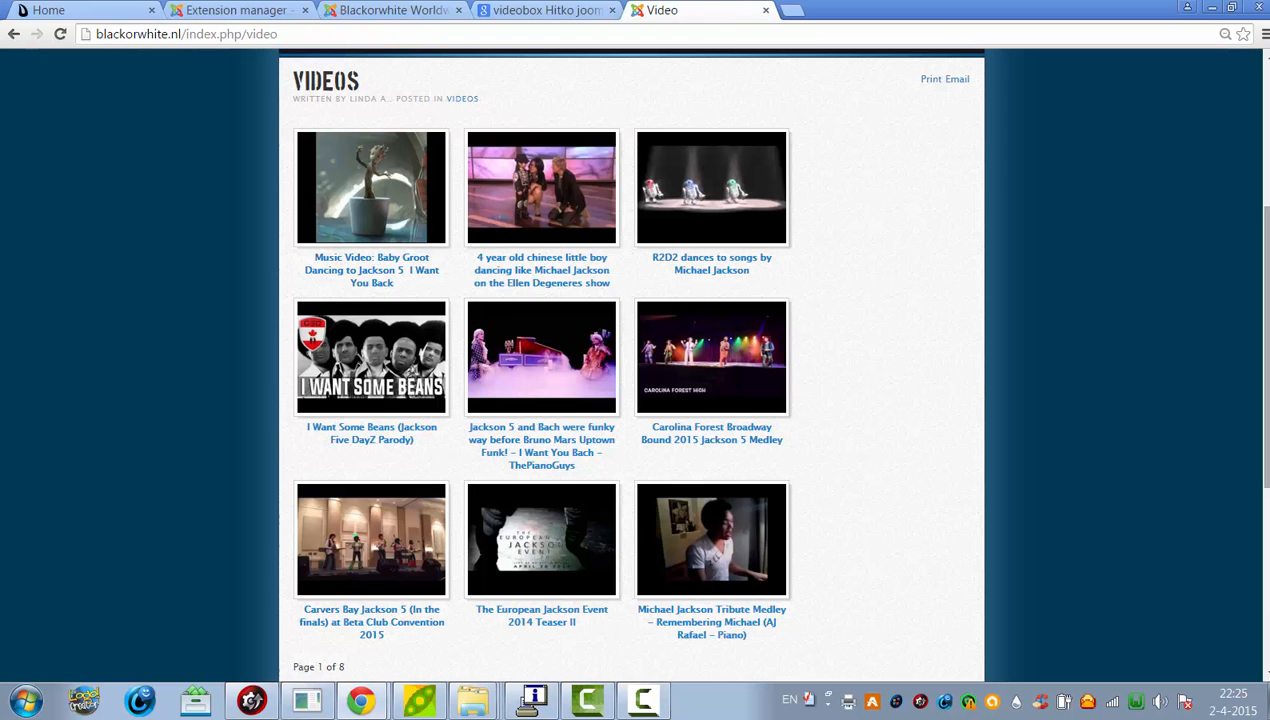
{"action": "scroll", "coordinate": [1258, 245], "scroll_direction": "up", "scroll_amount": 2}
{"action": "scroll", "coordinate": [1258, 245], "scroll_direction": "down", "scroll_amount": 3}
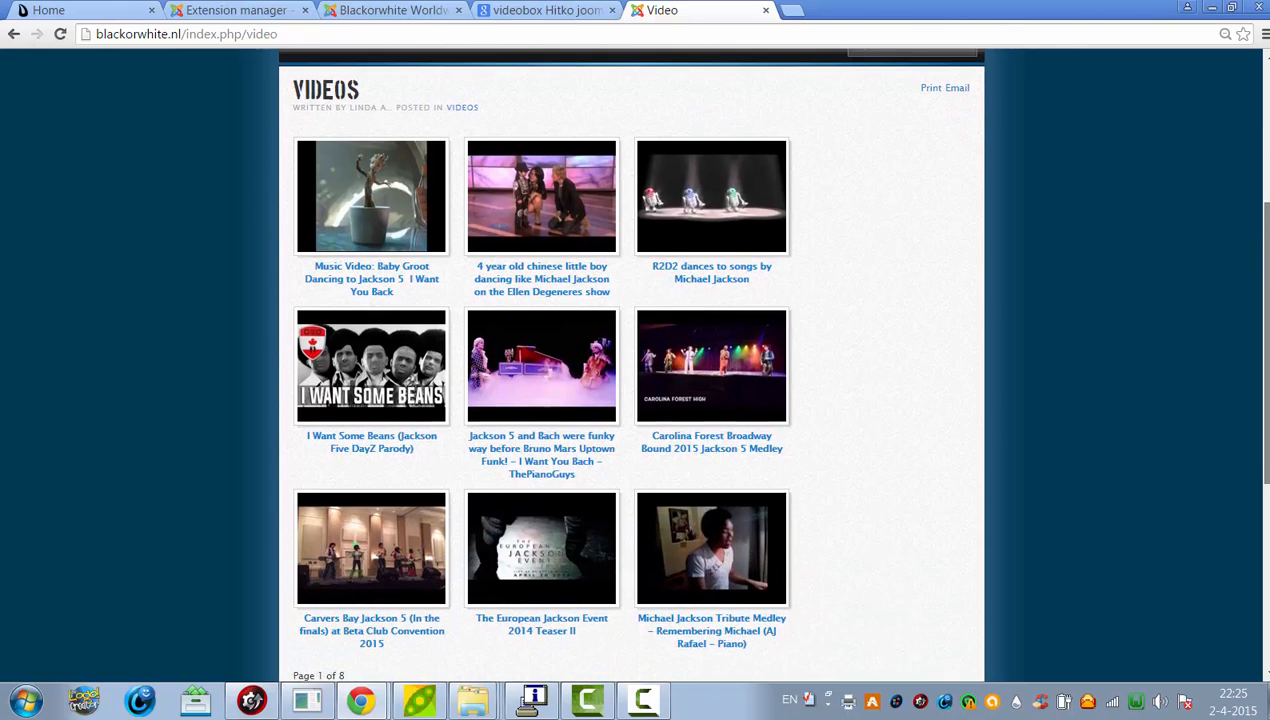
{"action": "scroll", "coordinate": [1258, 245], "scroll_direction": "up", "scroll_amount": 1}
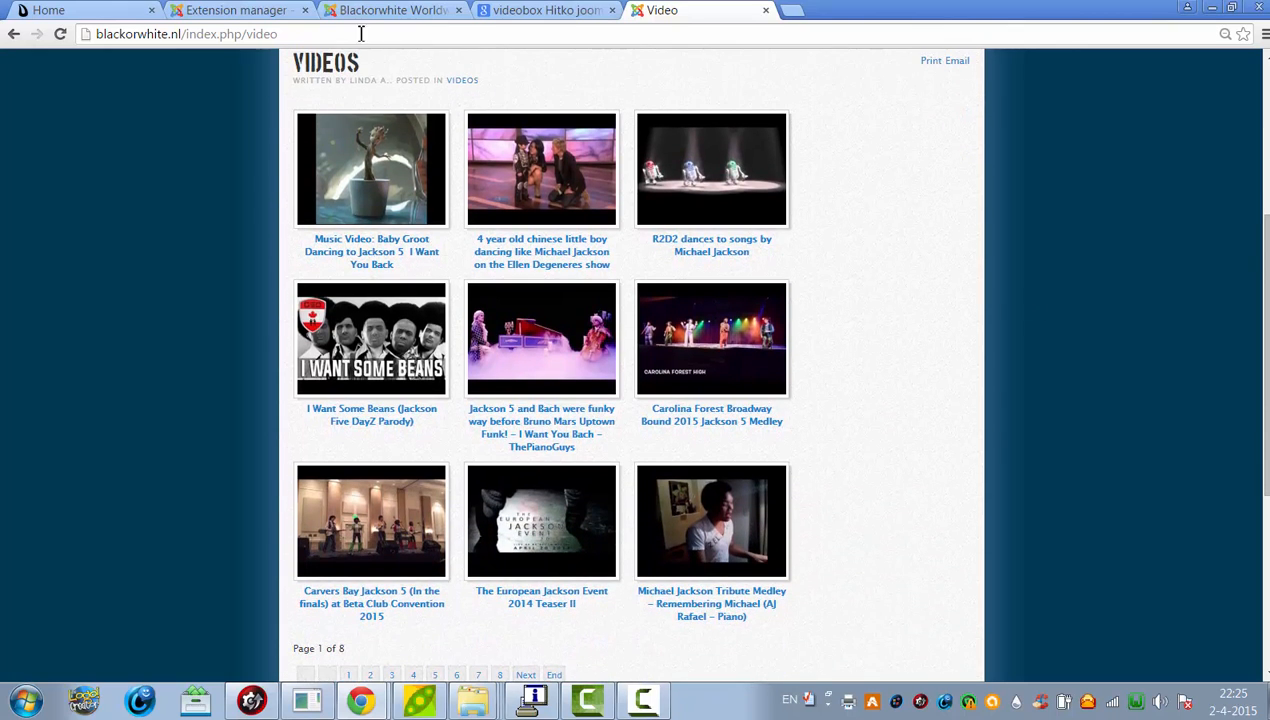
{"action": "left_click", "coordinate": [234, 10]}
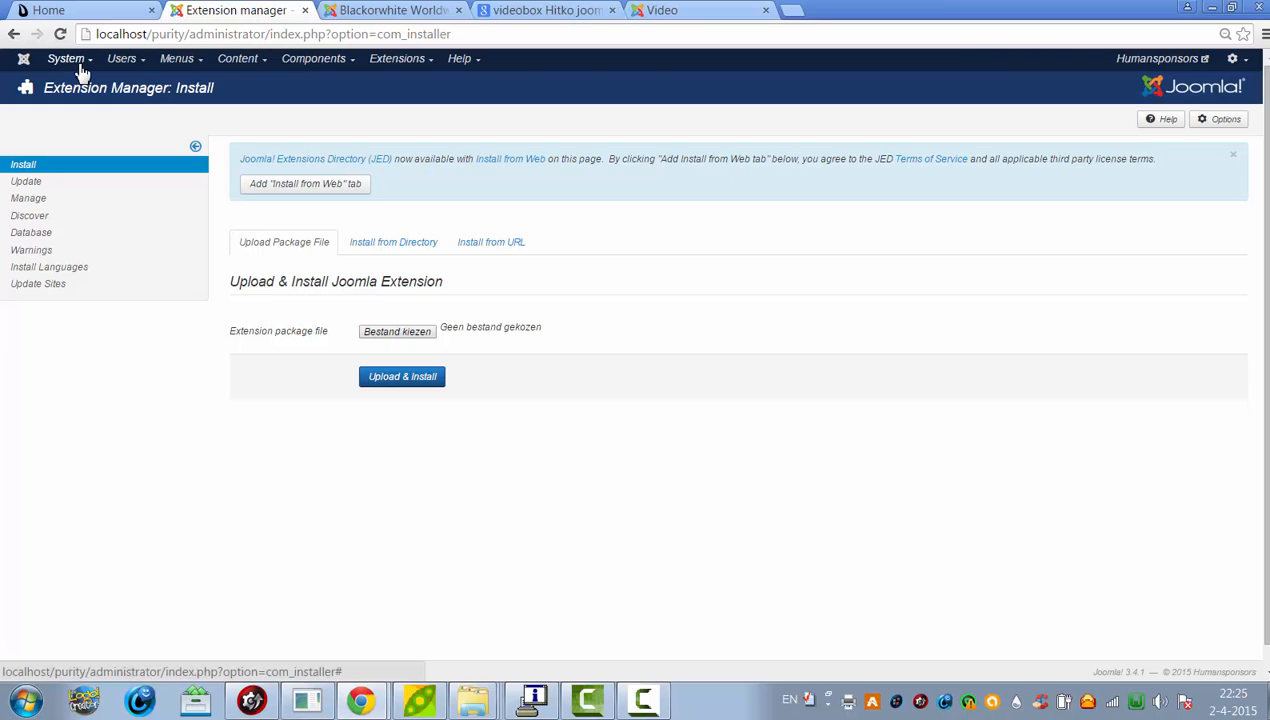
Upload and install the videobox.zip extension package from the Downloads folder through the Extension Manager.
{"action": "left_click", "coordinate": [66, 59]}
{"action": "mouse_move", "coordinate": [397, 58]}
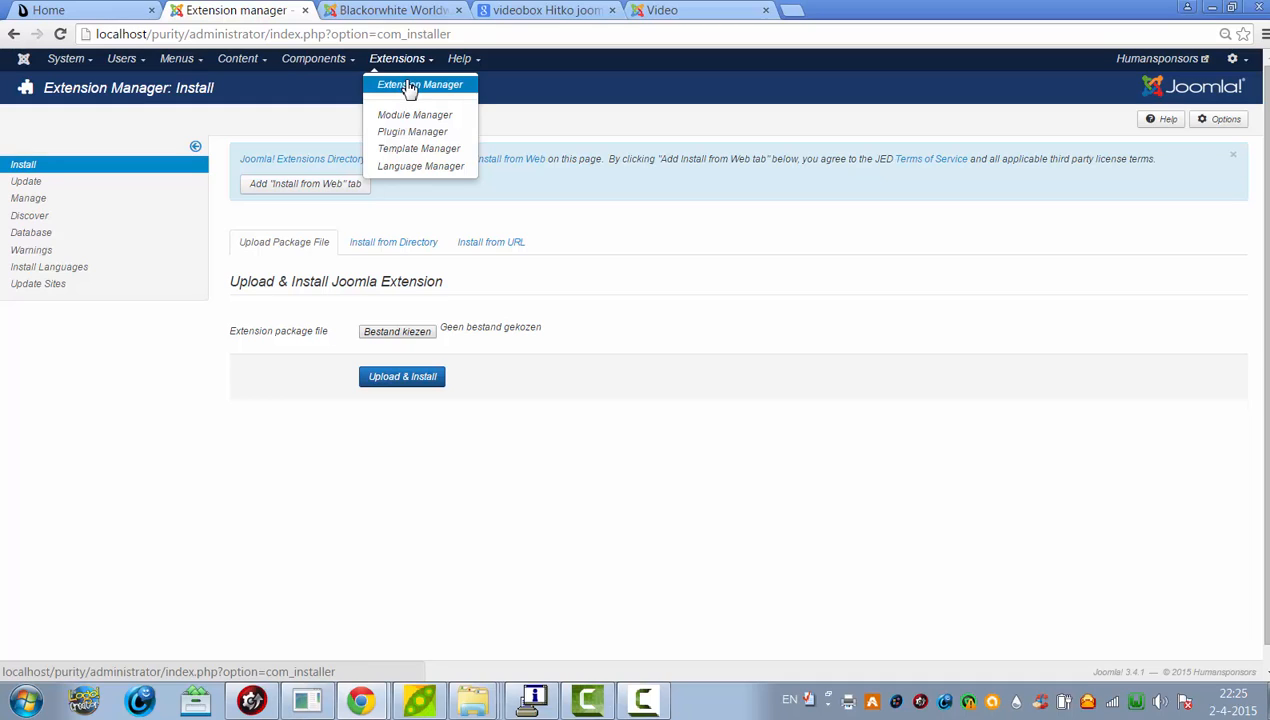
{"action": "left_click", "coordinate": [409, 86]}
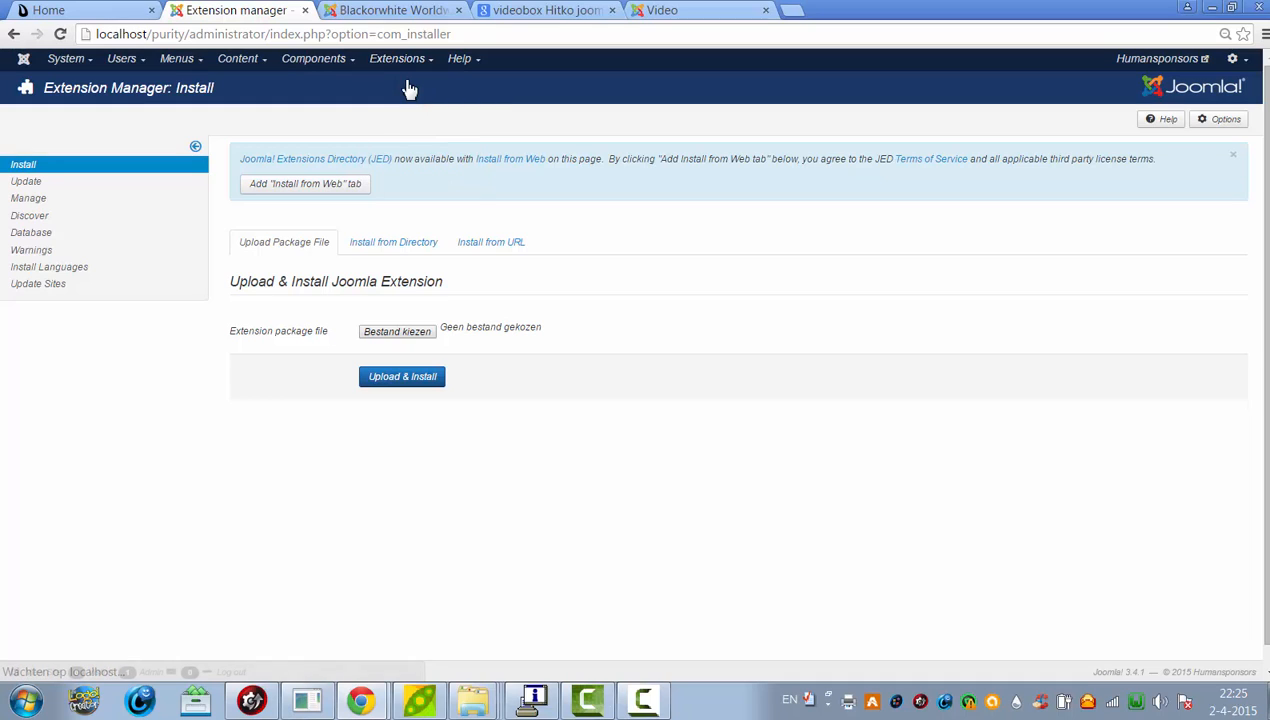
{"action": "left_click", "coordinate": [380, 330]}
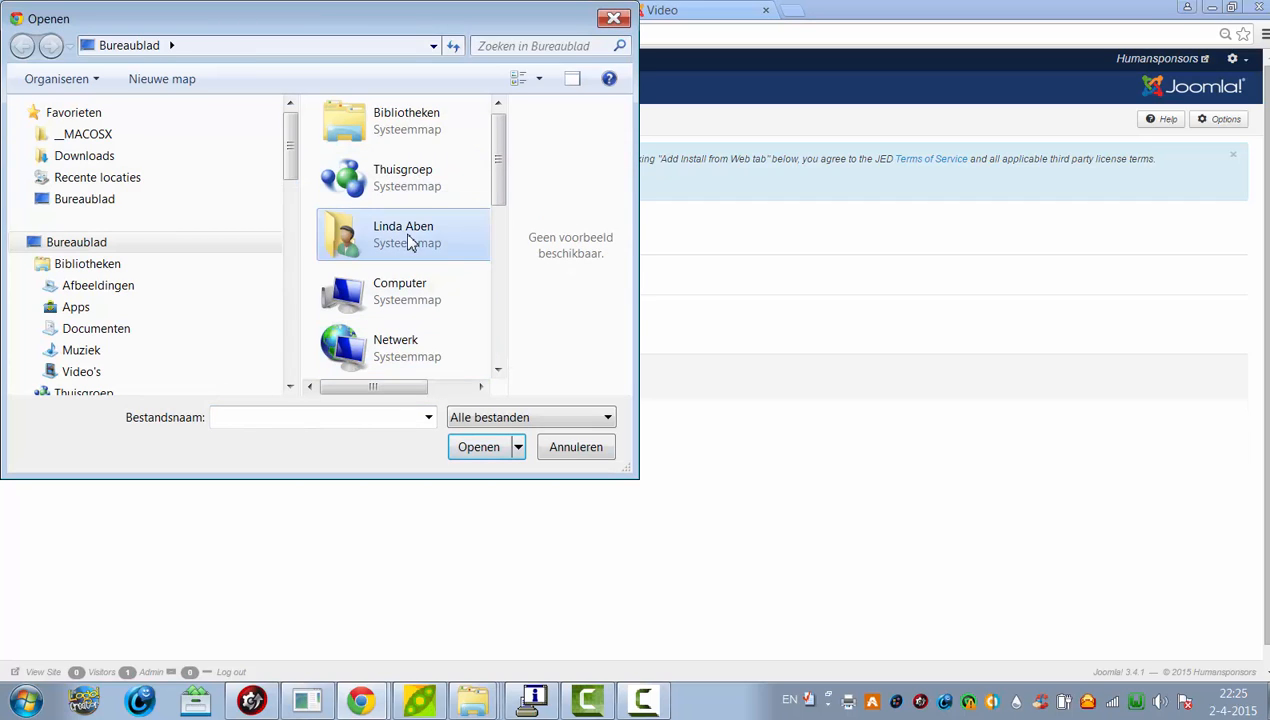
{"action": "double_click", "coordinate": [411, 240]}
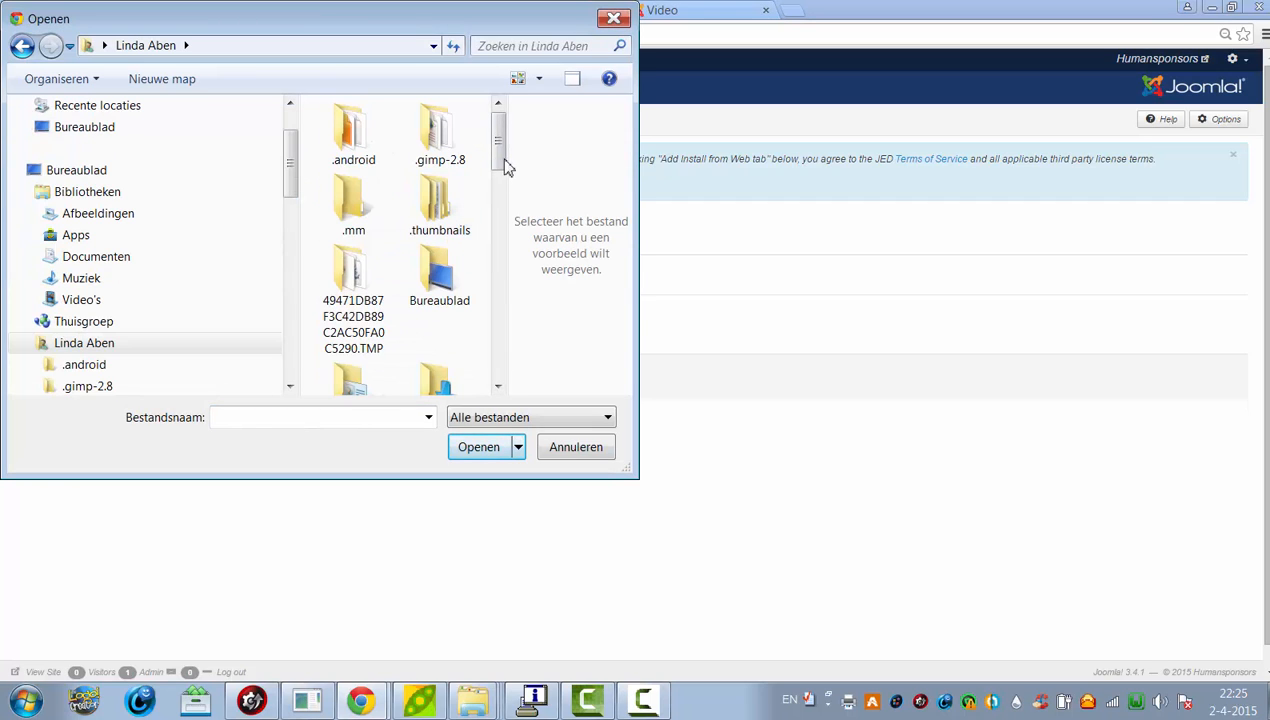
{"action": "left_click_drag", "start_coordinate": [497, 125], "coordinate": [459, 204]}
{"action": "double_click", "coordinate": [453, 192]}
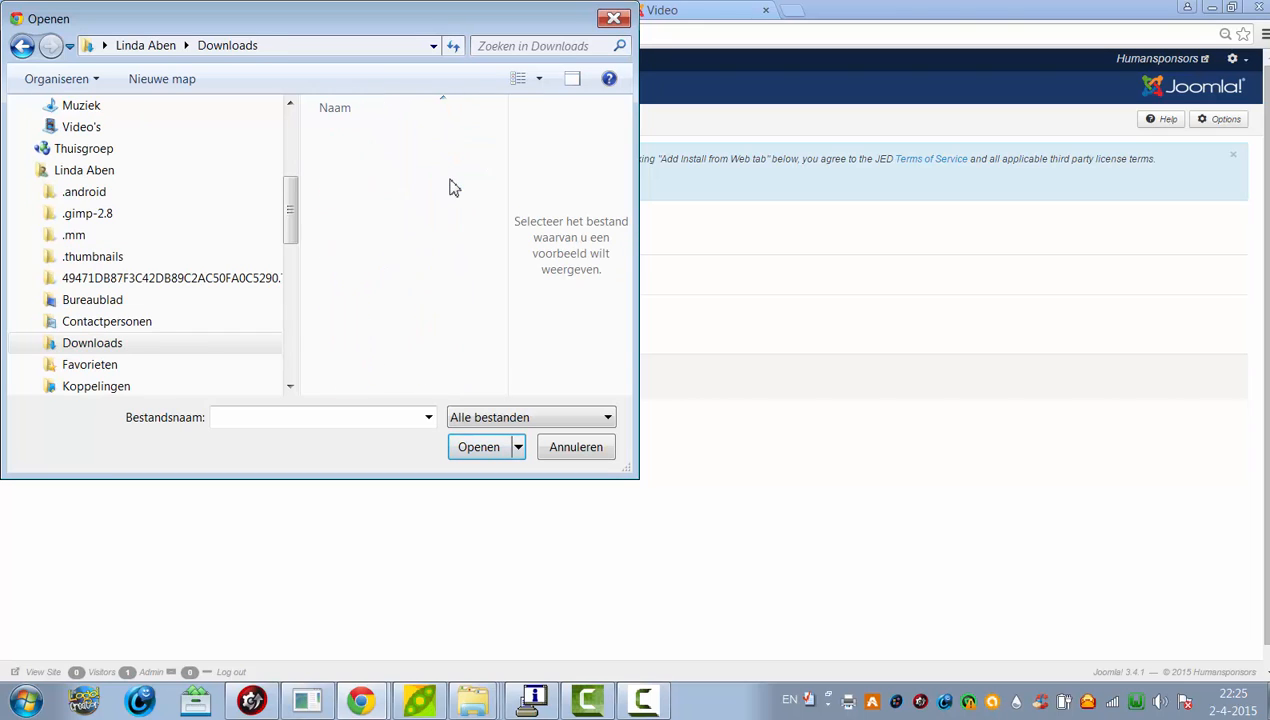
{"action": "left_click_drag", "start_coordinate": [505, 136], "coordinate": [521, 360]}
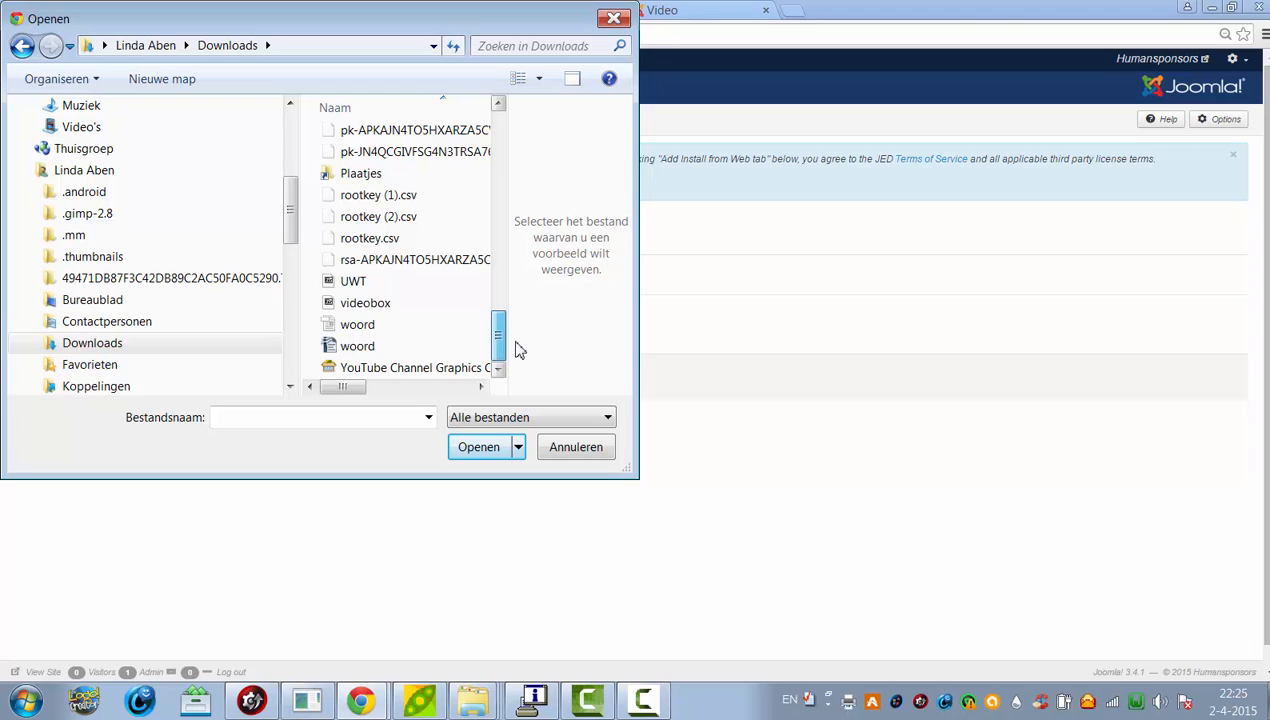
{"action": "left_click", "coordinate": [434, 303]}
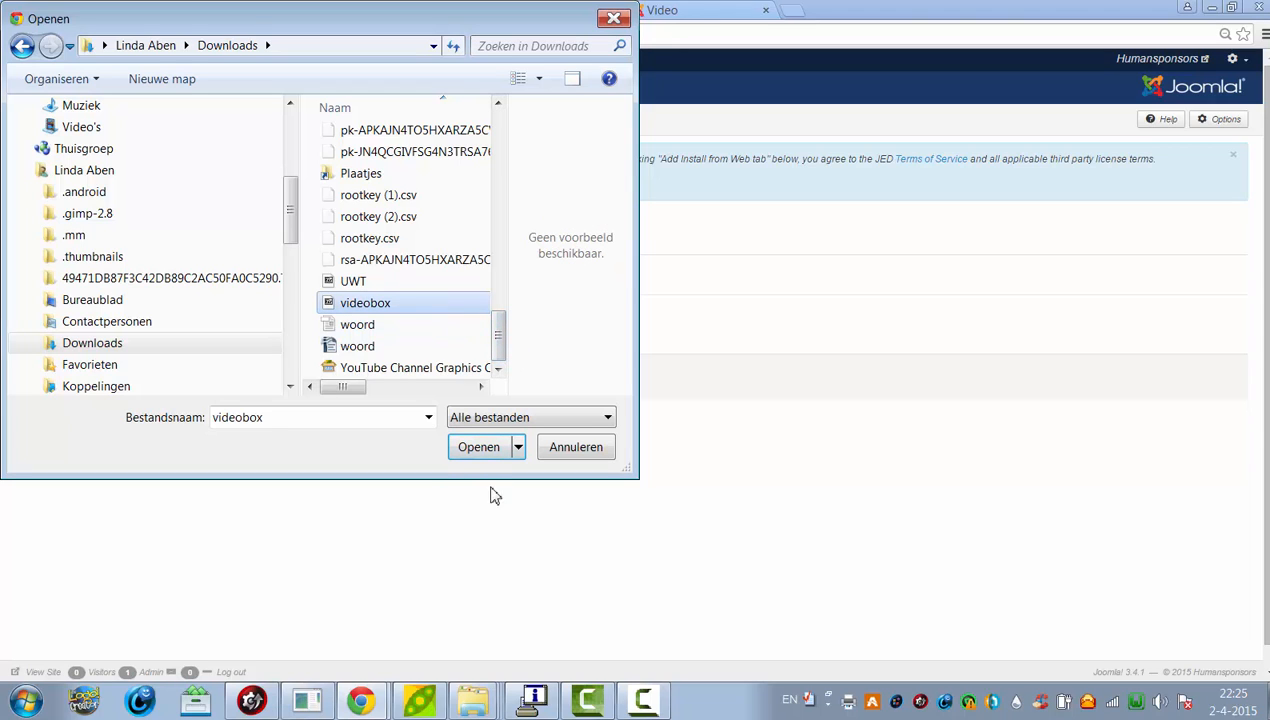
{"action": "left_click", "coordinate": [476, 447]}
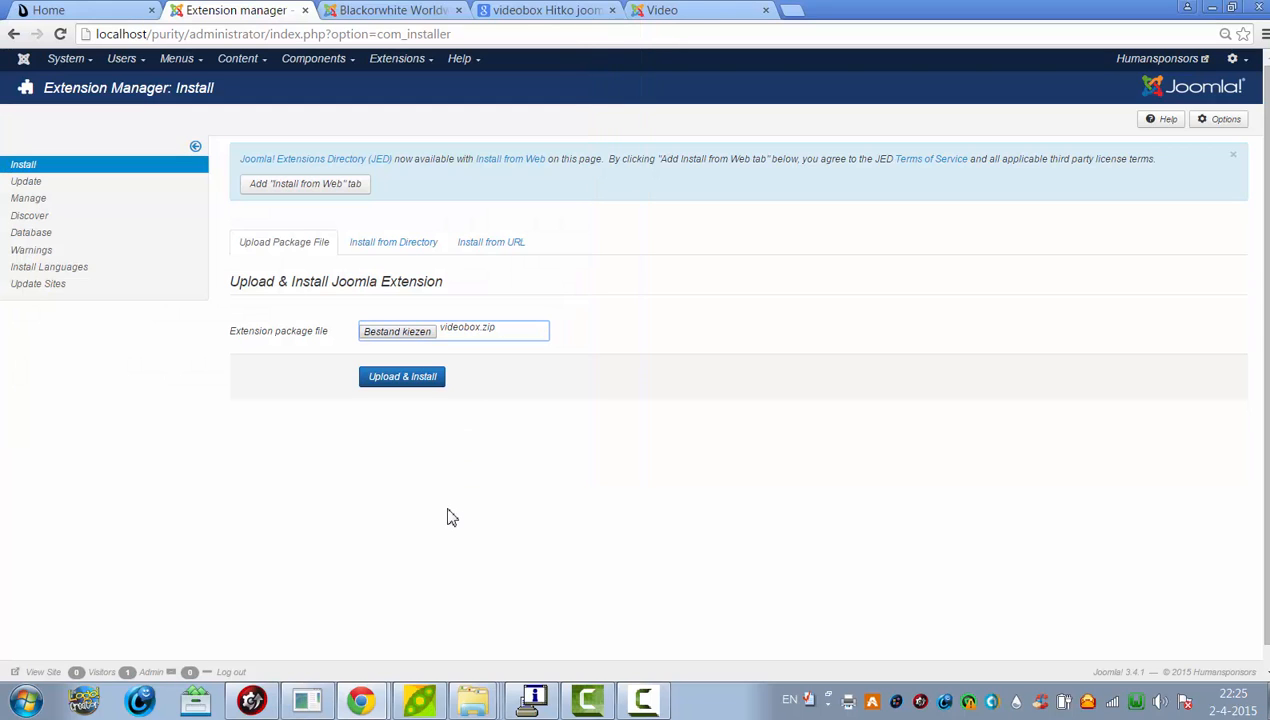
{"action": "left_click", "coordinate": [434, 380]}
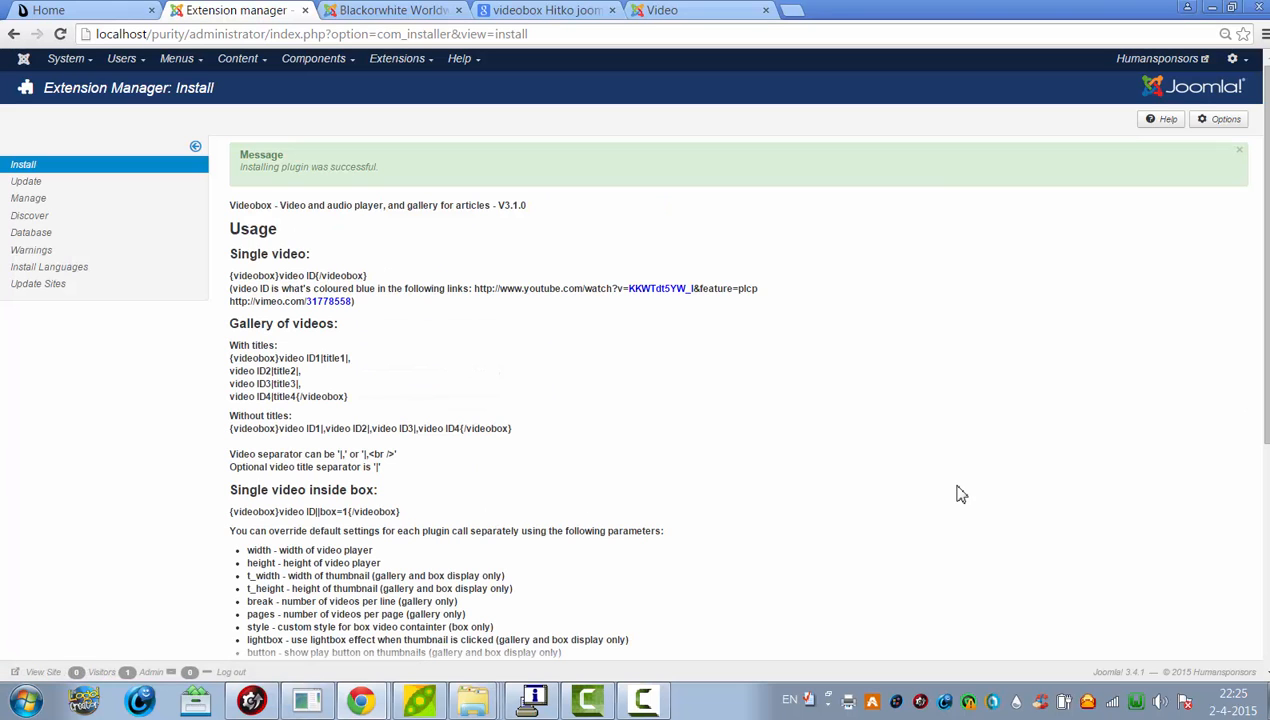
Copy the Videobox usage instructions, from the "Single video" heading through the further information and support line.
{"action": "scroll", "coordinate": [960, 493], "scroll_direction": "down", "scroll_amount": 3}
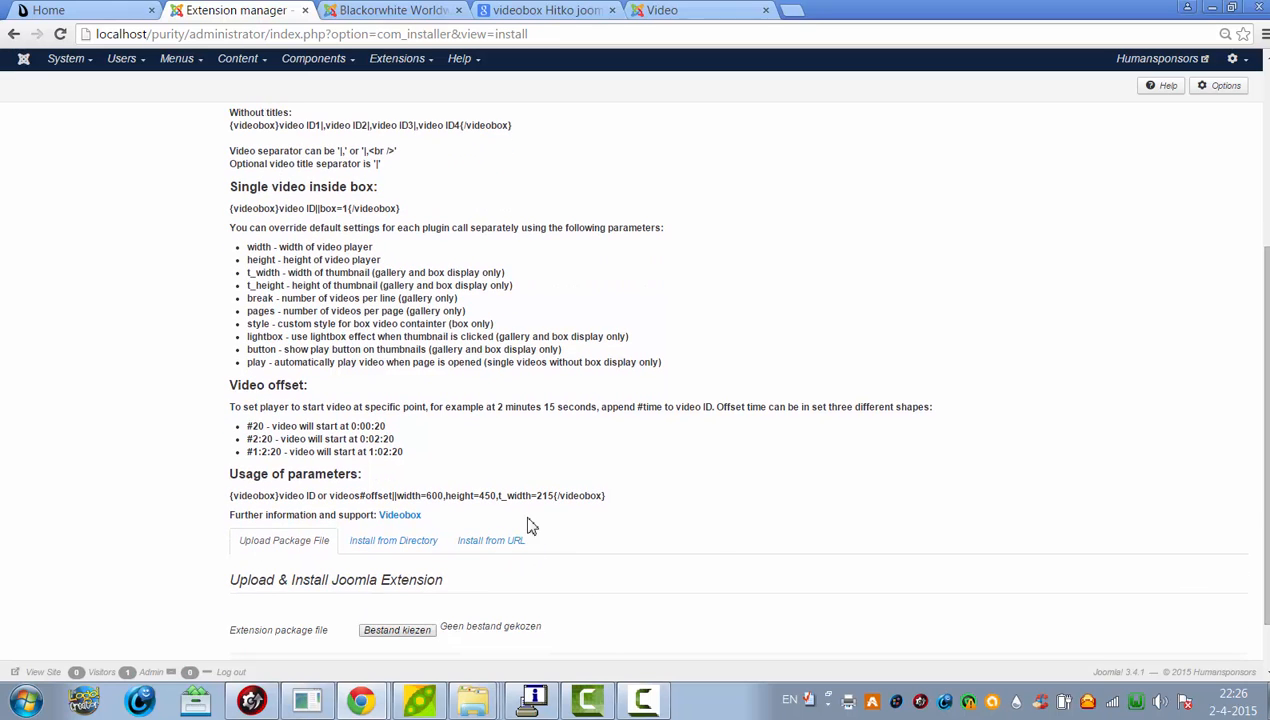
{"action": "left_click_drag", "start_coordinate": [530, 527], "coordinate": [232, 217]}
{"action": "key", "text": "ctrl+c"}
{"action": "left_click", "coordinate": [232, 210]}
{"action": "left_click", "coordinate": [233, 217]}
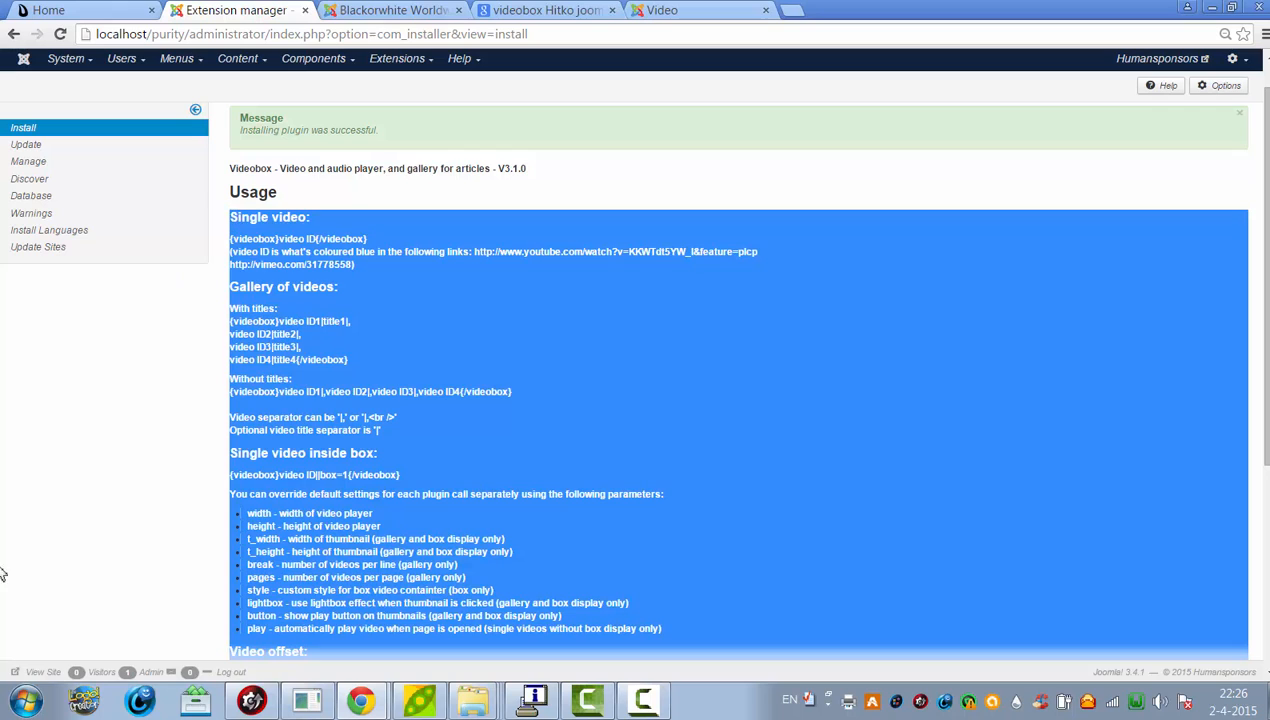
Paste the copied usage instructions into a new Notepad document, view it full screen and put it aside.
{"action": "left_click", "coordinate": [26, 700]}
{"action": "left_click", "coordinate": [70, 374]}
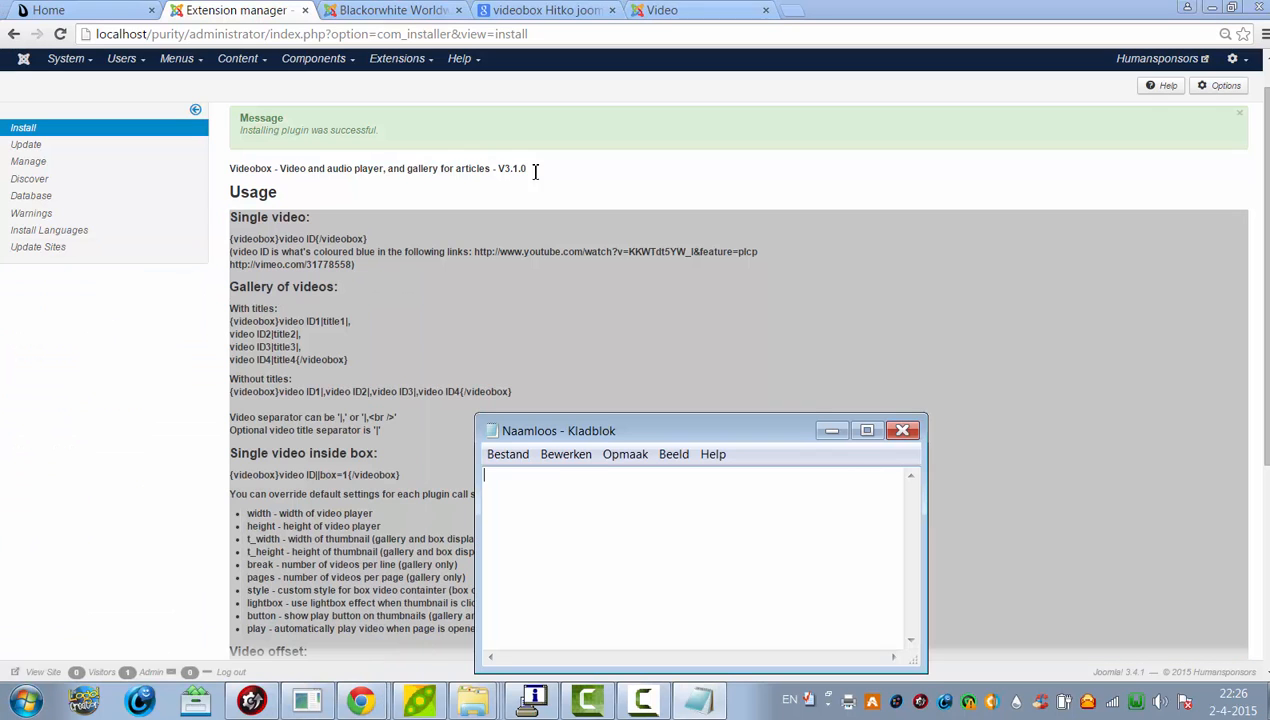
{"action": "key", "text": "ctrl+v"}
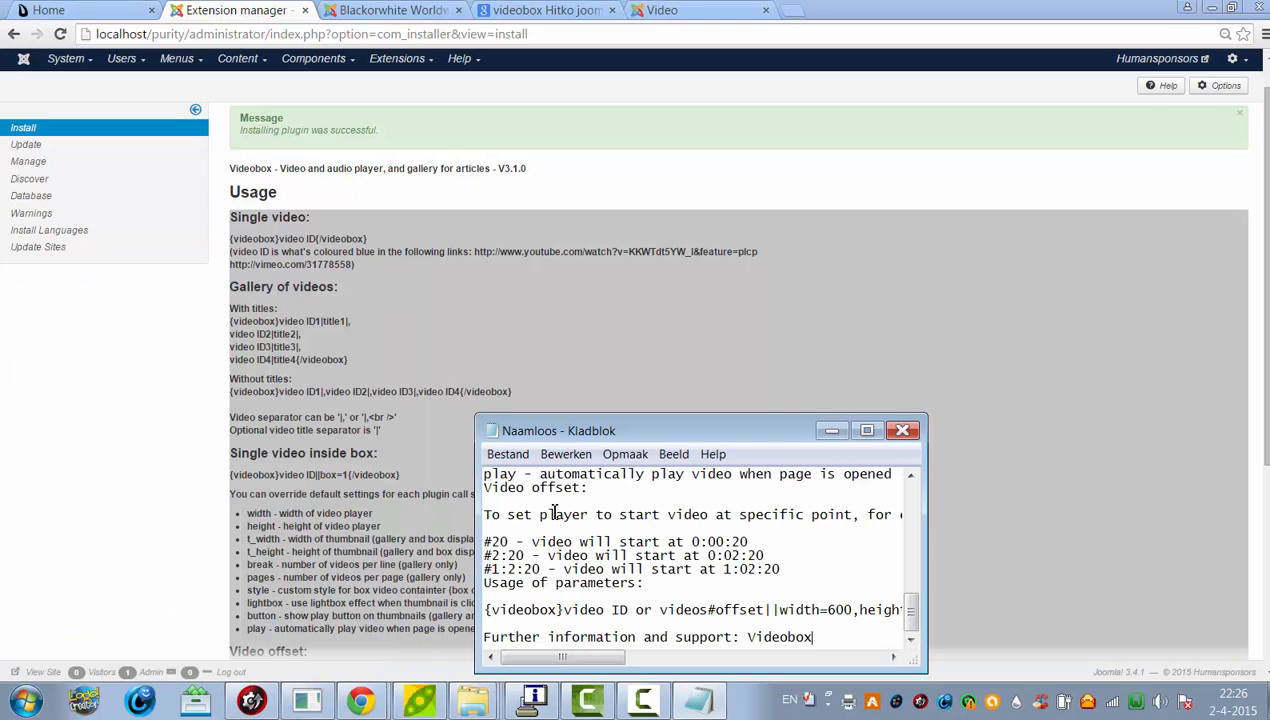
{"action": "left_click", "coordinate": [867, 430]}
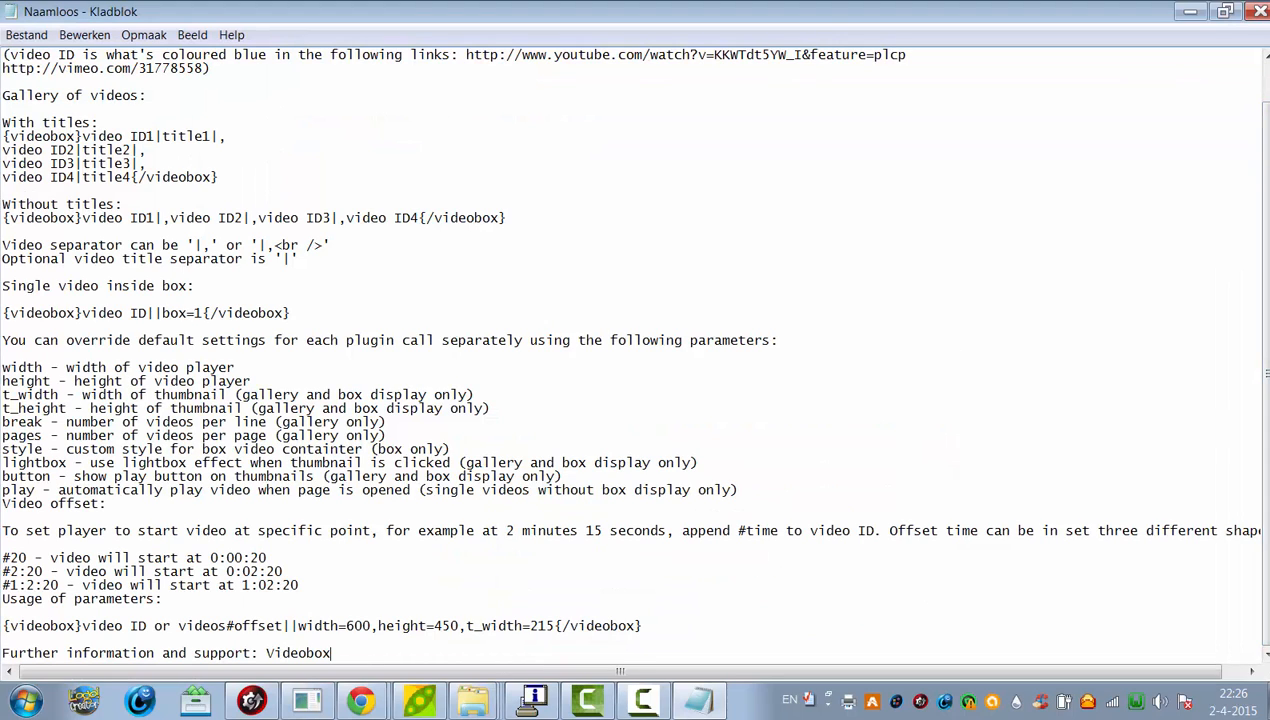
{"action": "left_click", "coordinate": [1190, 11]}
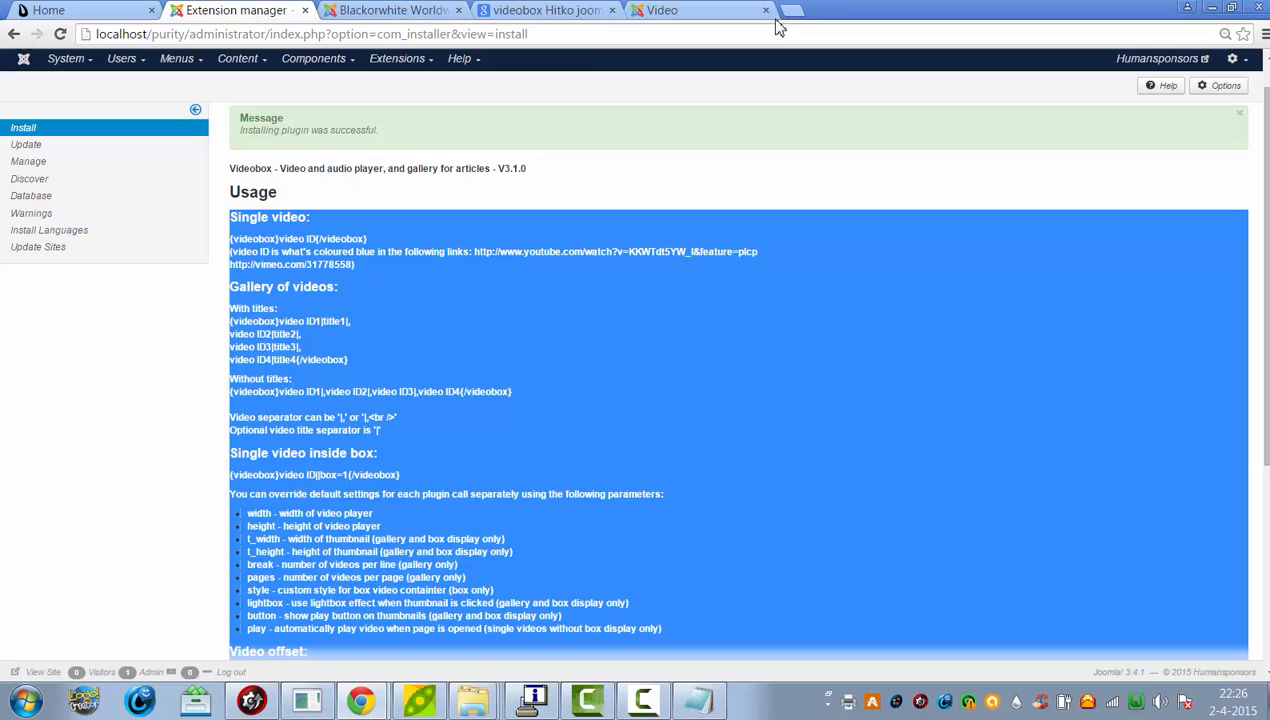
Find the plugin "videobox" in the Plugin Manager and enable it.
{"action": "left_click", "coordinate": [405, 60]}
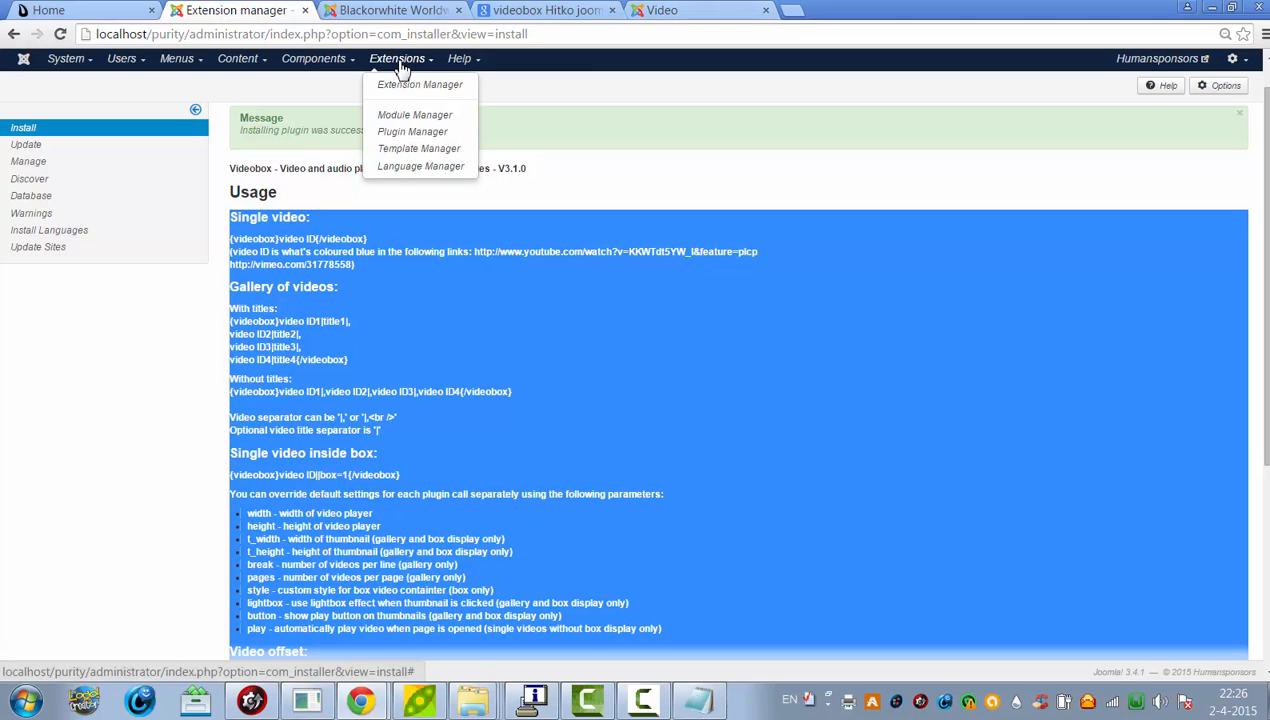
{"action": "left_click", "coordinate": [412, 132]}
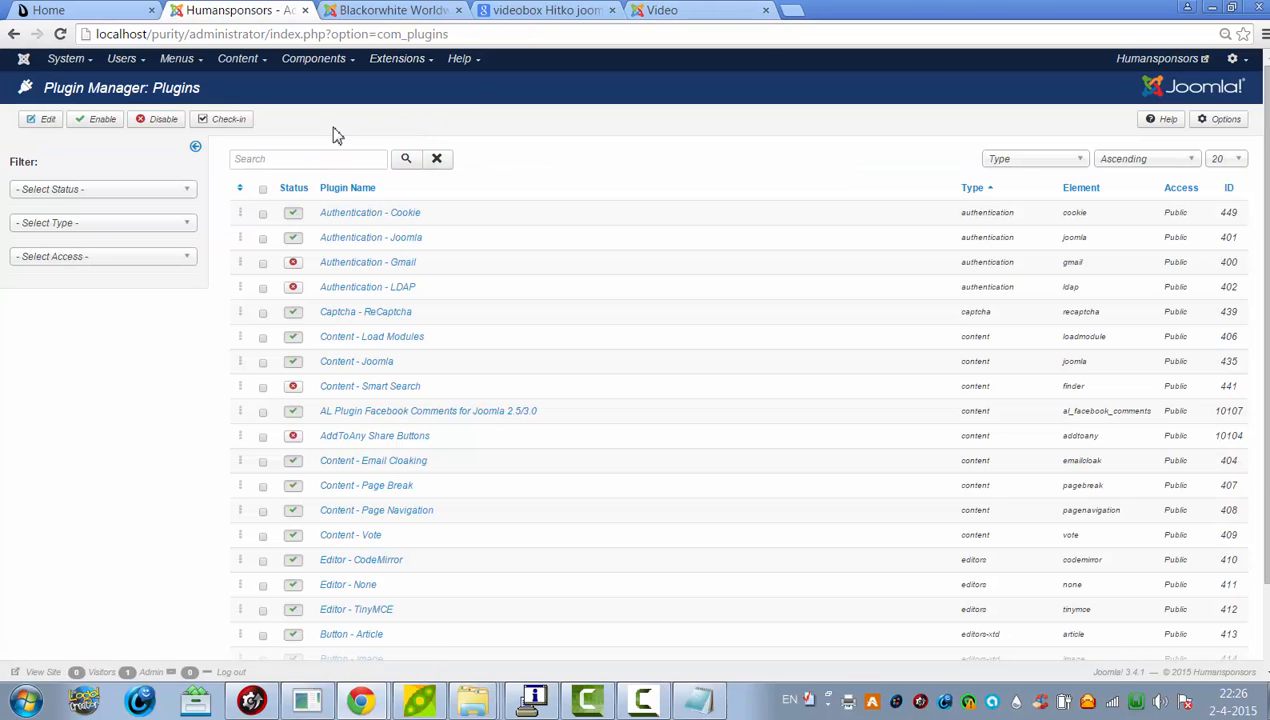
{"action": "left_click", "coordinate": [318, 159]}
{"action": "type", "text": "vi"}
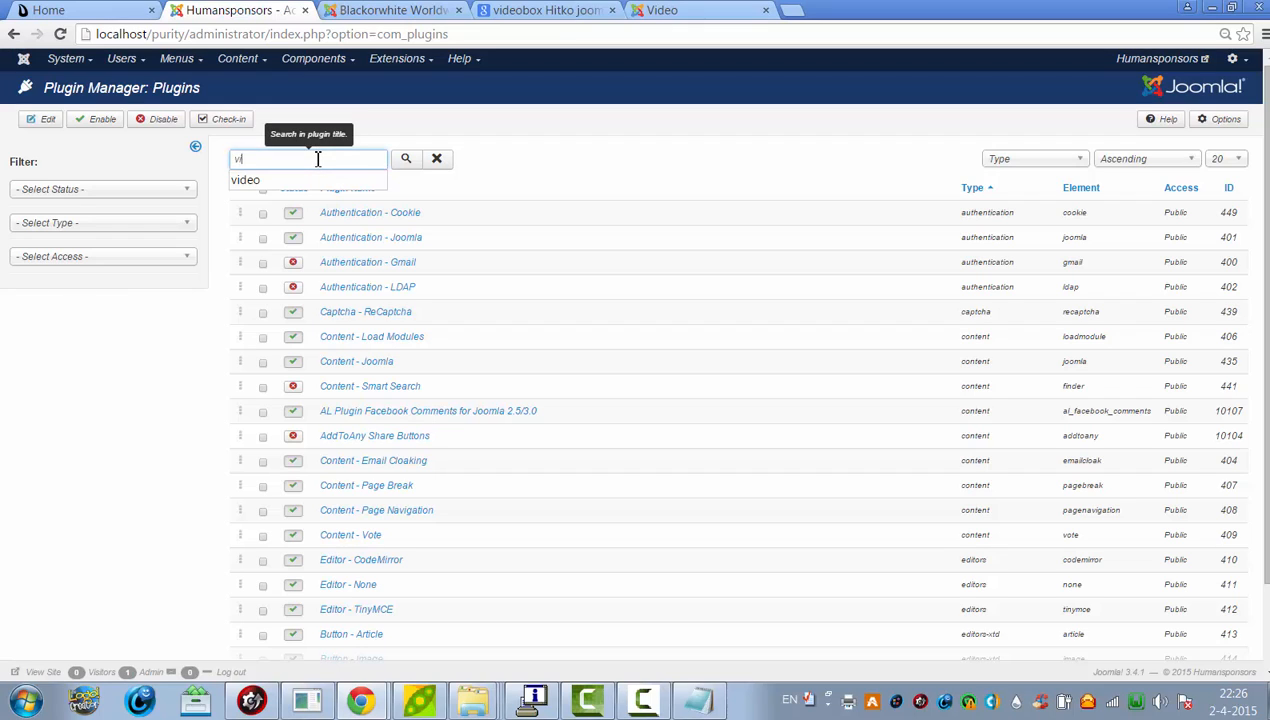
{"action": "type", "text": "deobox"}
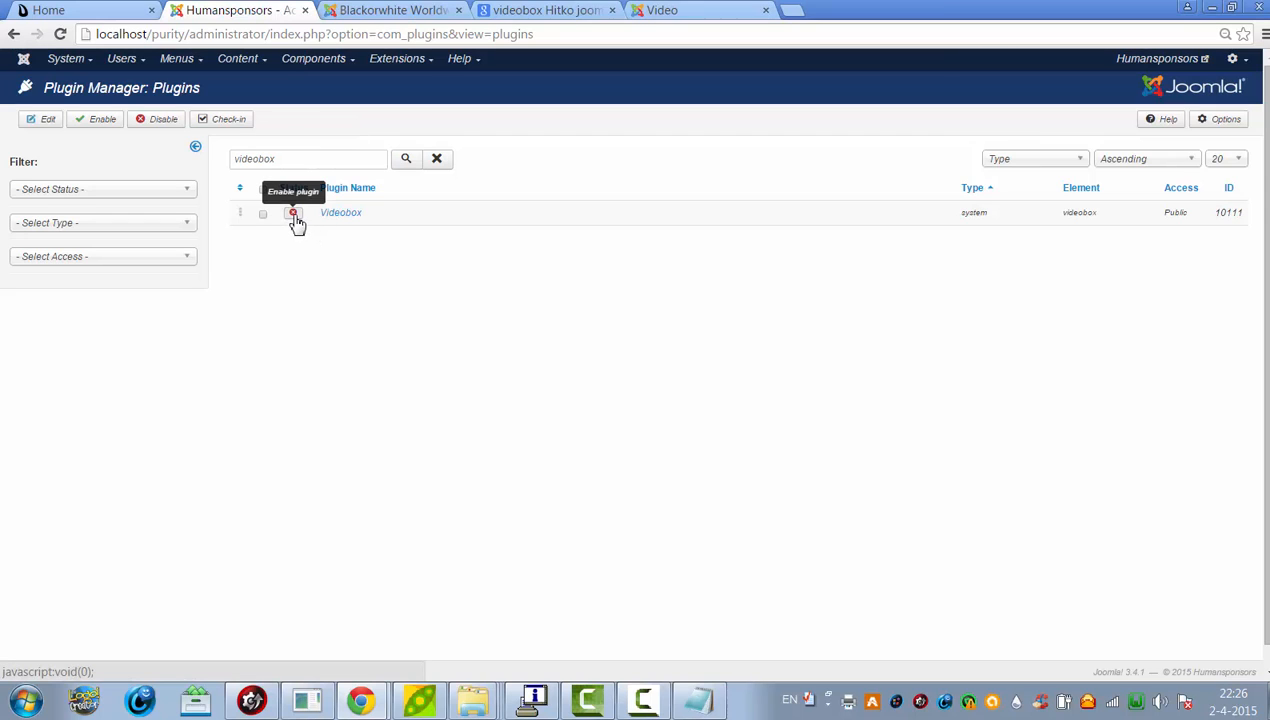
{"action": "left_click", "coordinate": [294, 216]}
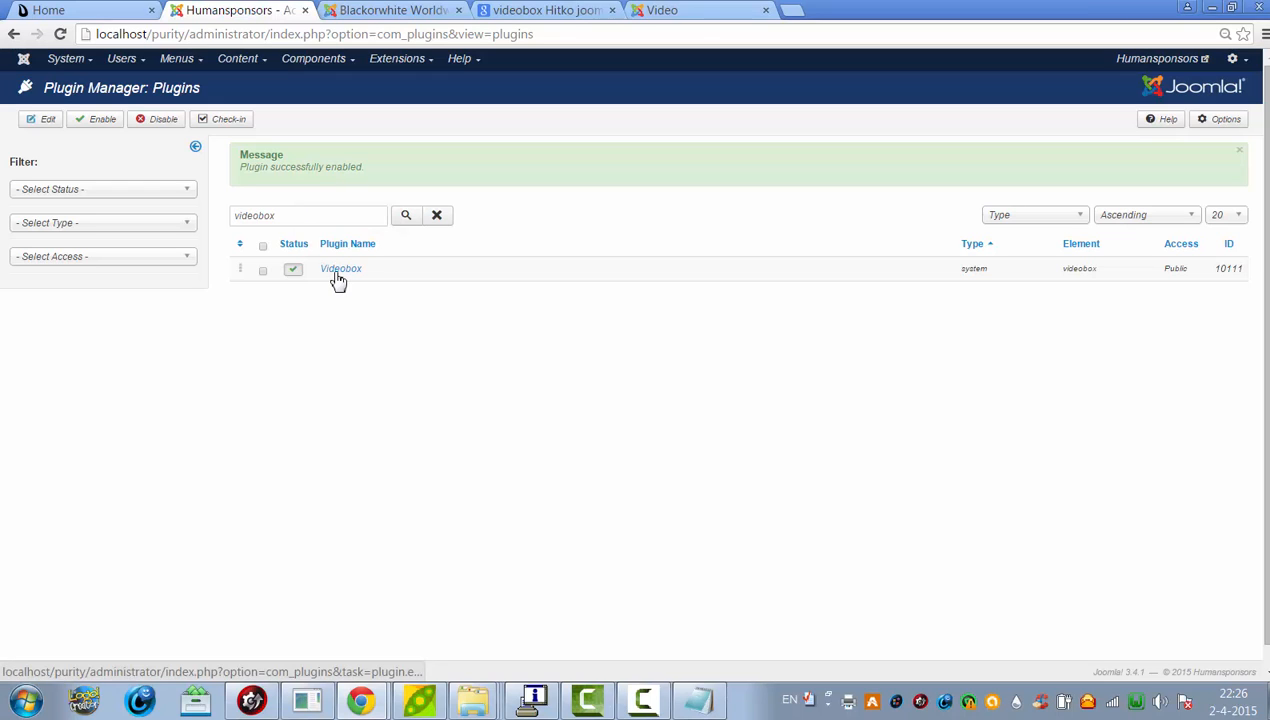
Review the Videobox plugin's description and its plugin, single video, video box and gallery settings, then save and close it.
{"action": "left_click", "coordinate": [336, 274]}
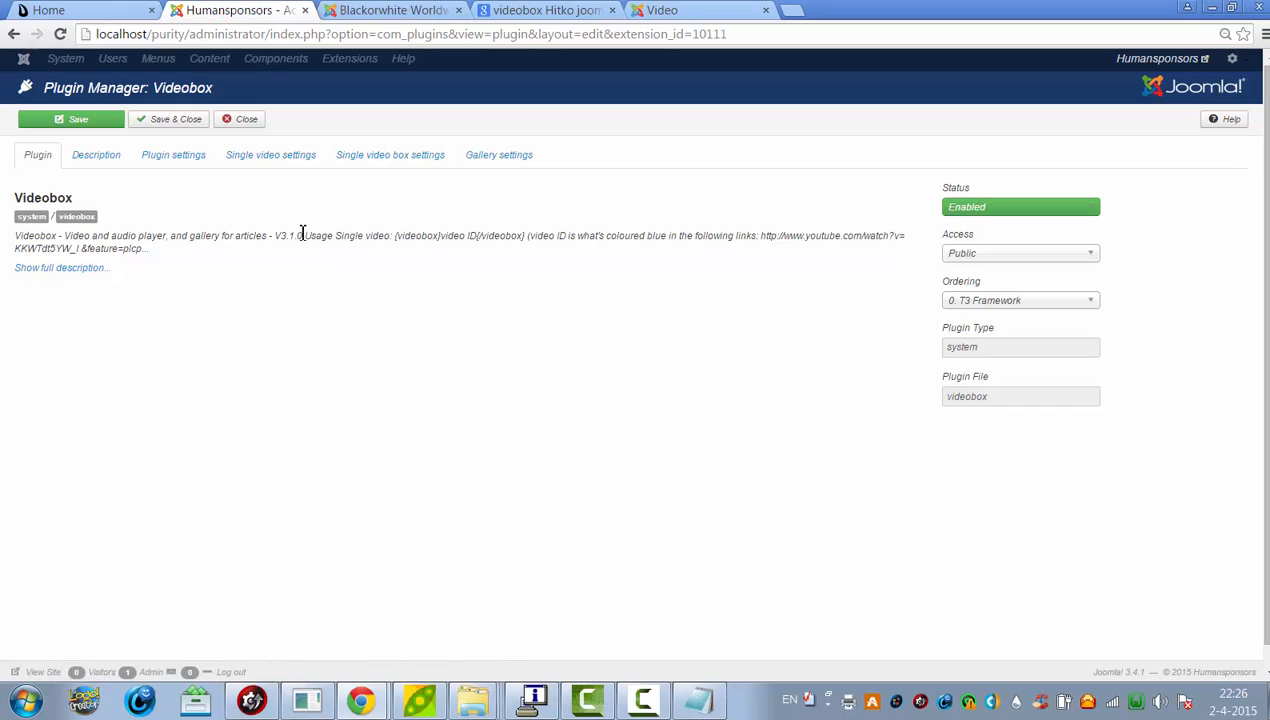
{"action": "left_click", "coordinate": [97, 158]}
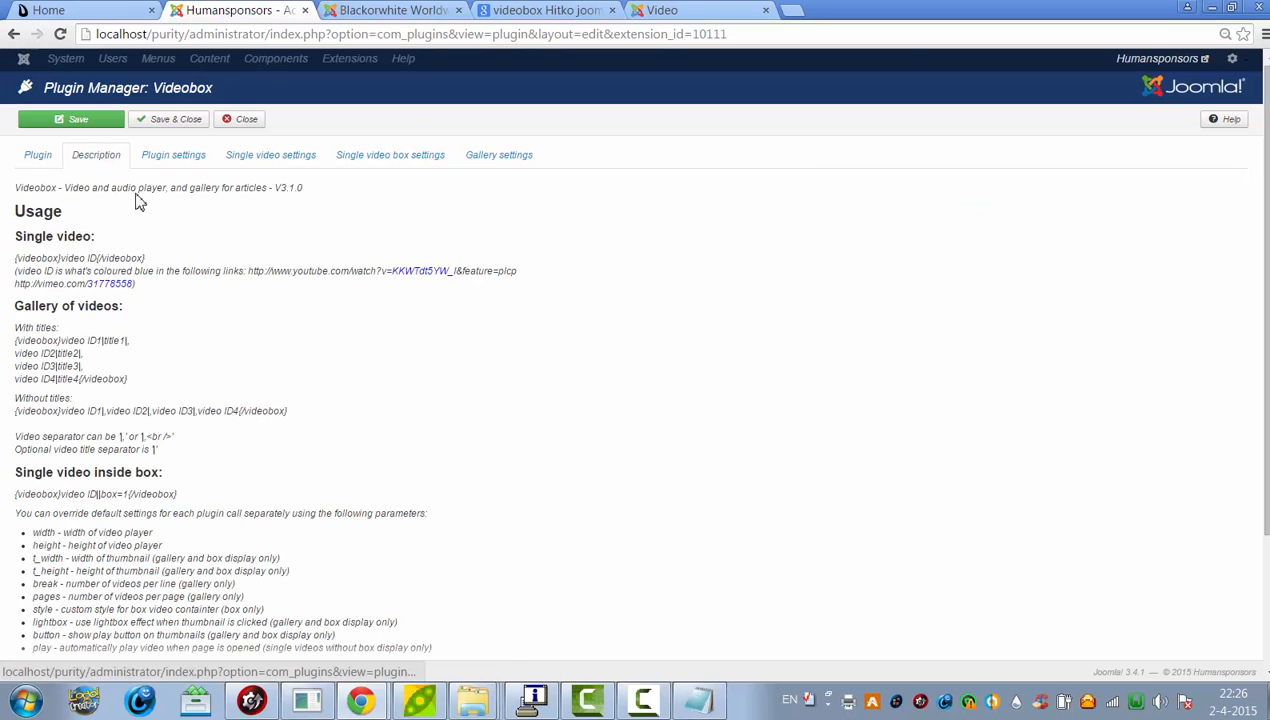
{"action": "mouse_move", "coordinate": [1265, 172]}
{"action": "left_mouse_down"}
{"action": "mouse_move", "coordinate": [1265, 308]}
{"action": "mouse_move", "coordinate": [1263, 194]}
{"action": "left_mouse_up"}
{"action": "scroll", "coordinate": [1263, 200], "scroll_direction": "up", "scroll_amount": 1}
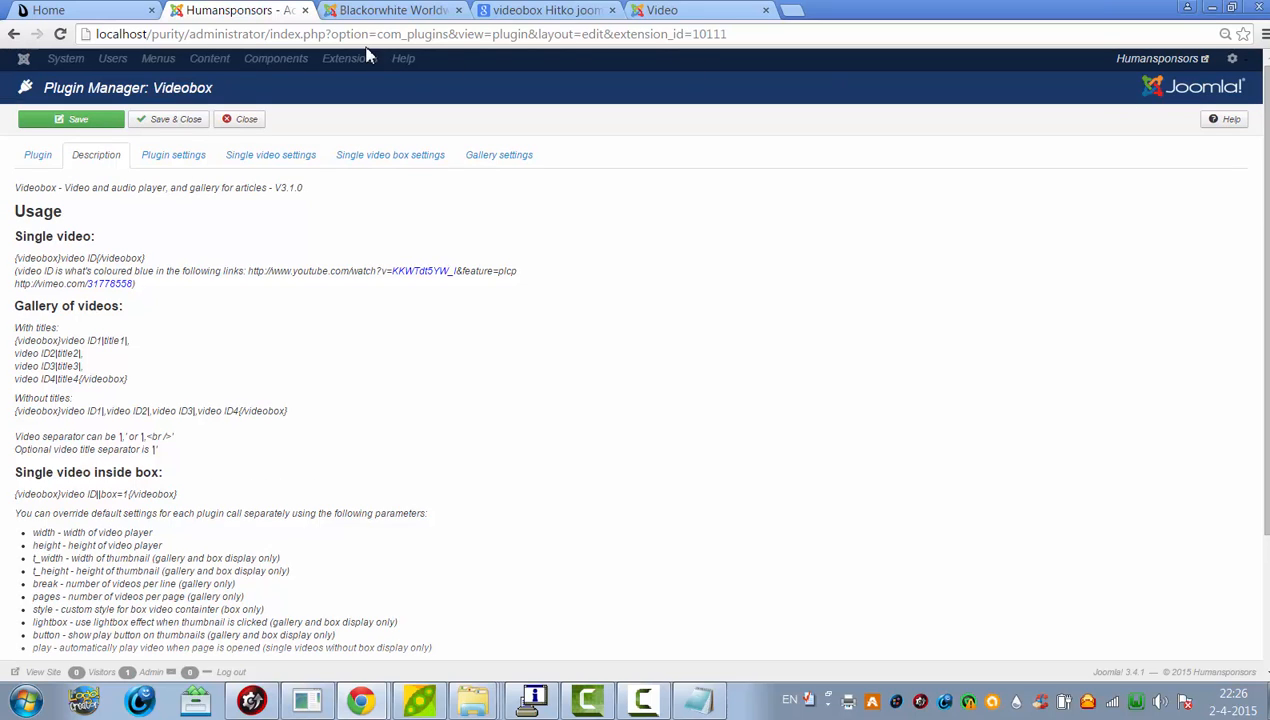
{"action": "left_click", "coordinate": [188, 162]}
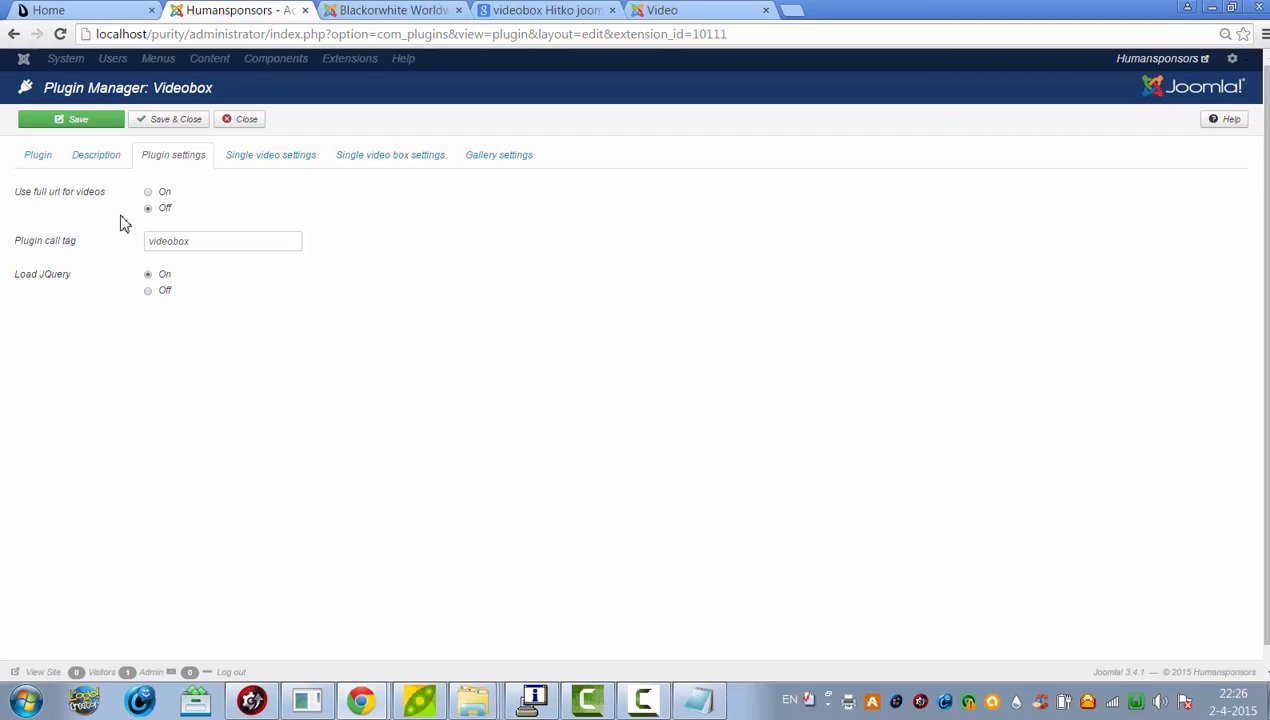
{"action": "mouse_move", "coordinate": [76, 205]}
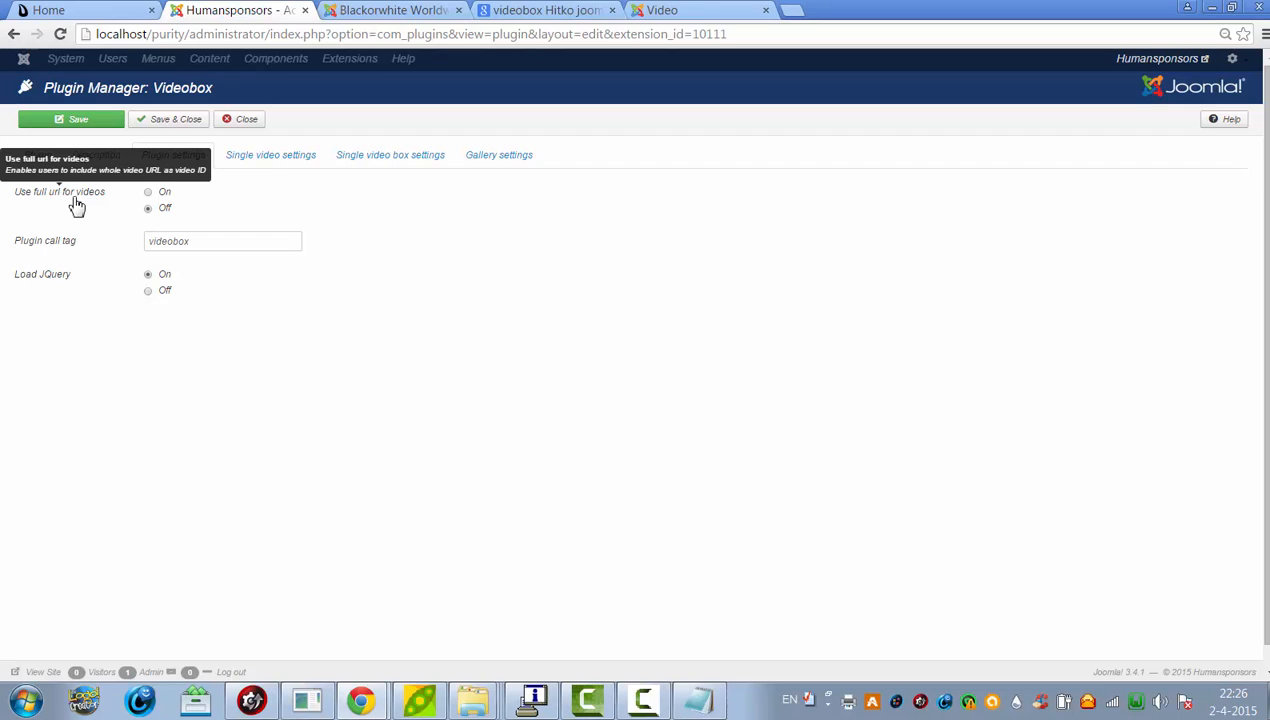
{"action": "left_click", "coordinate": [262, 167]}
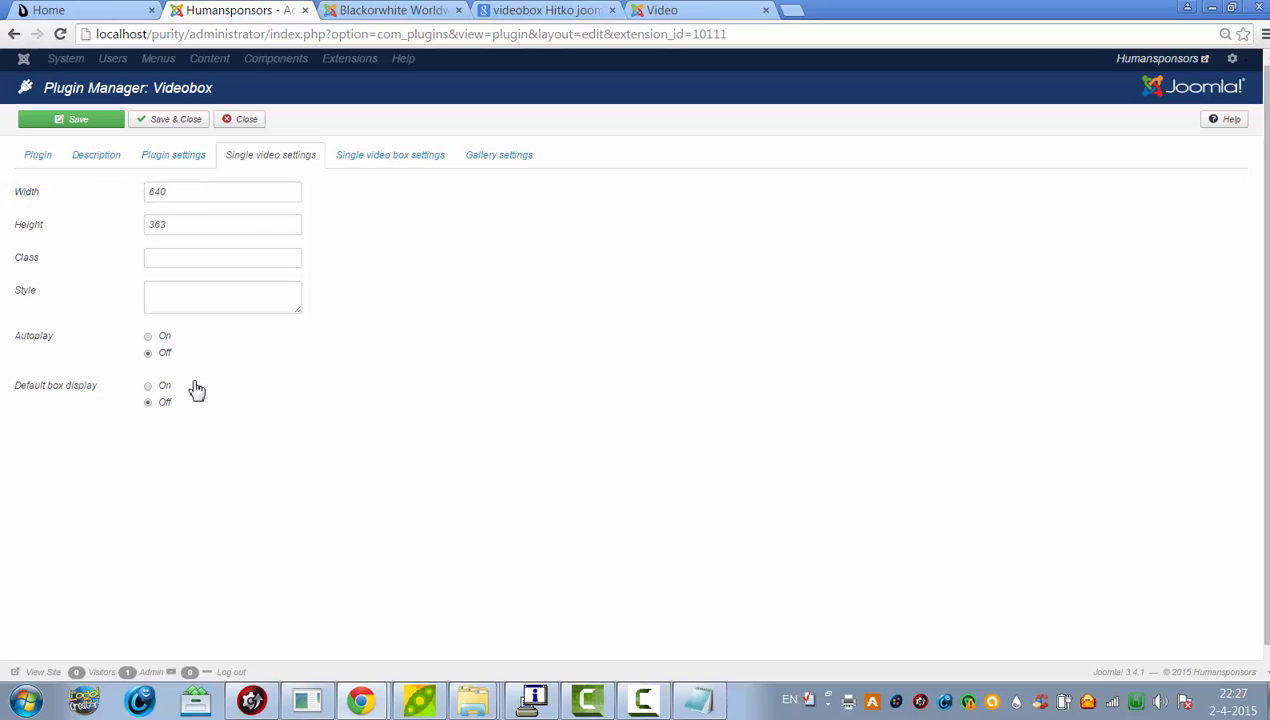
{"action": "left_click", "coordinate": [396, 160]}
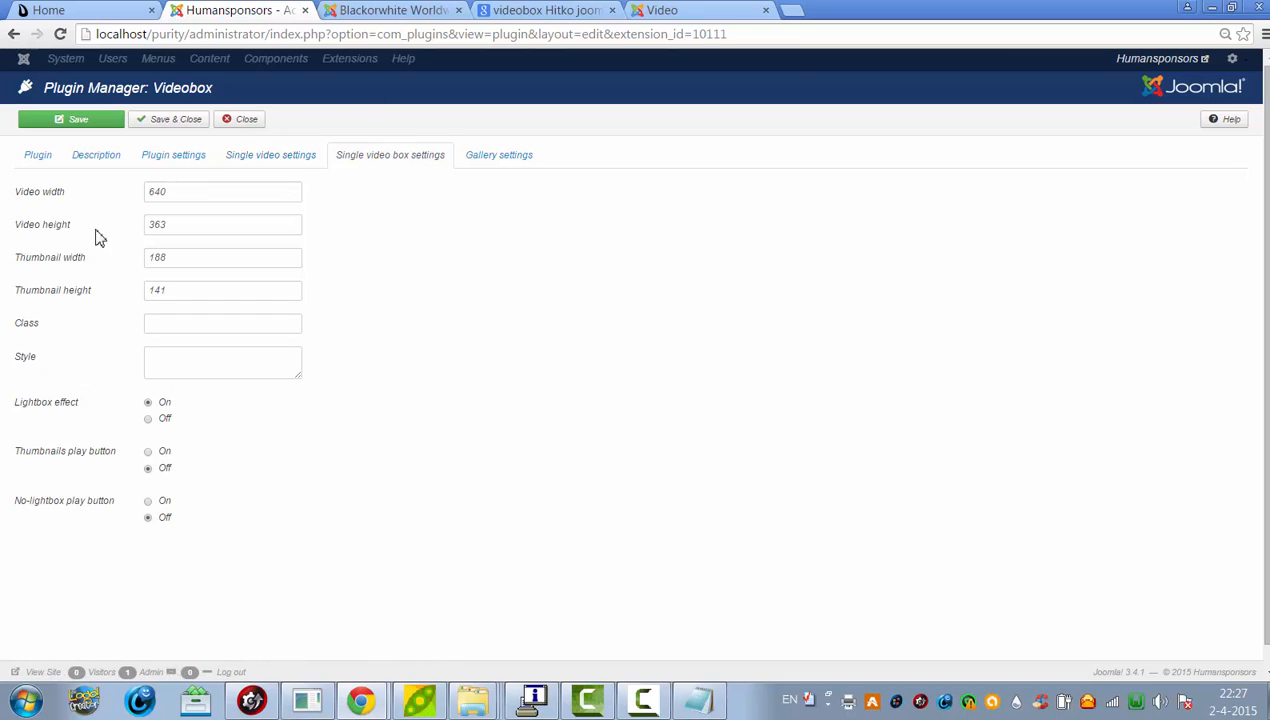
{"action": "left_click", "coordinate": [517, 155]}
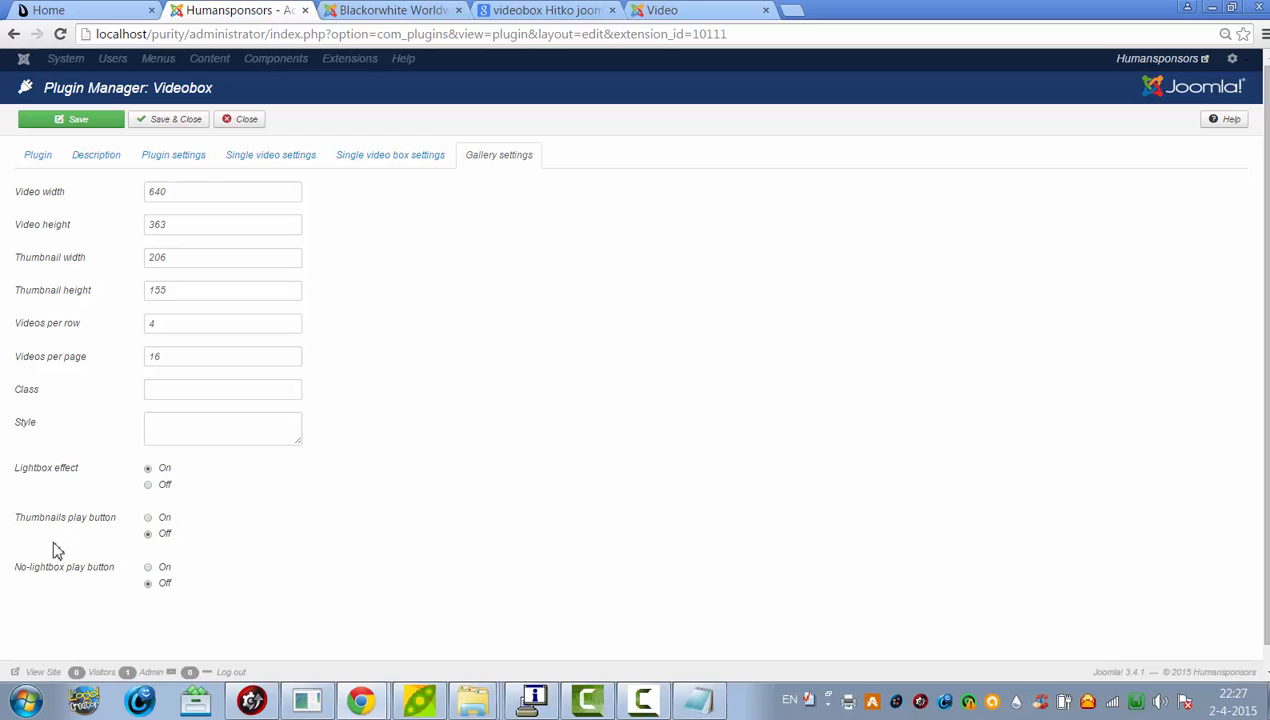
{"action": "left_click", "coordinate": [190, 123]}
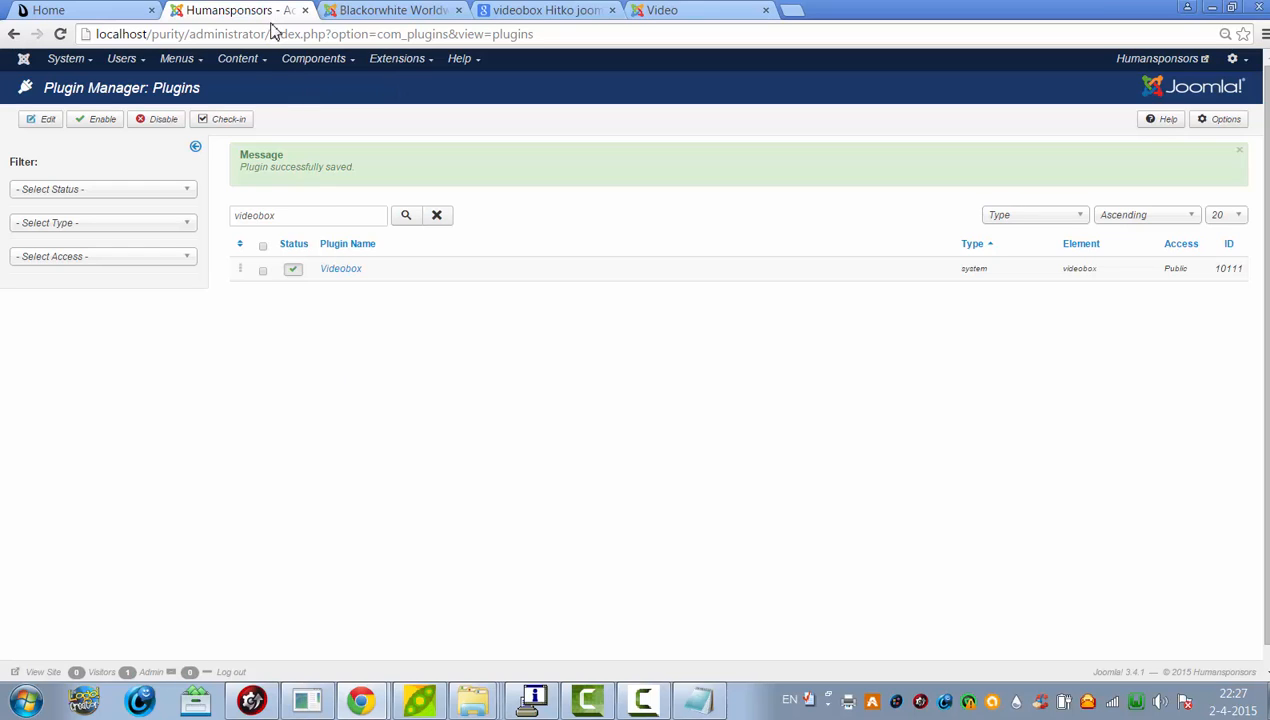
Create a new article from the Article Manager and title it "Just Test".
{"action": "left_click", "coordinate": [256, 66]}
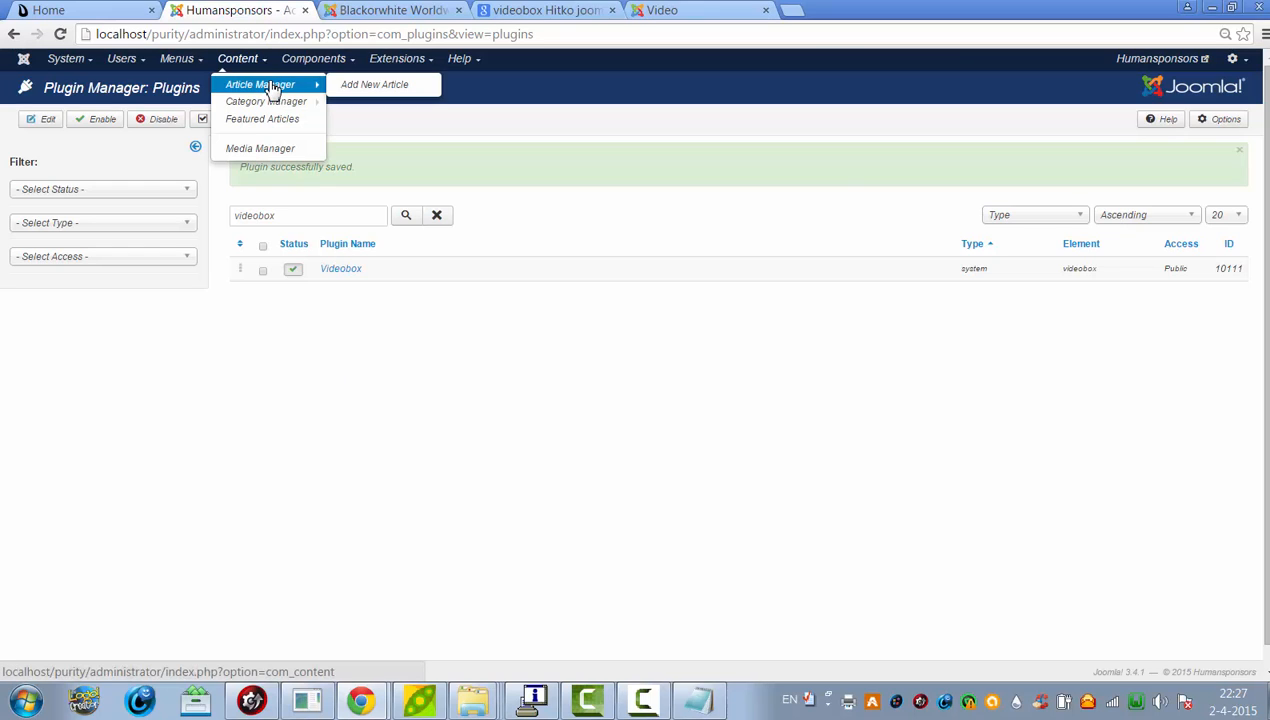
{"action": "left_click", "coordinate": [270, 86]}
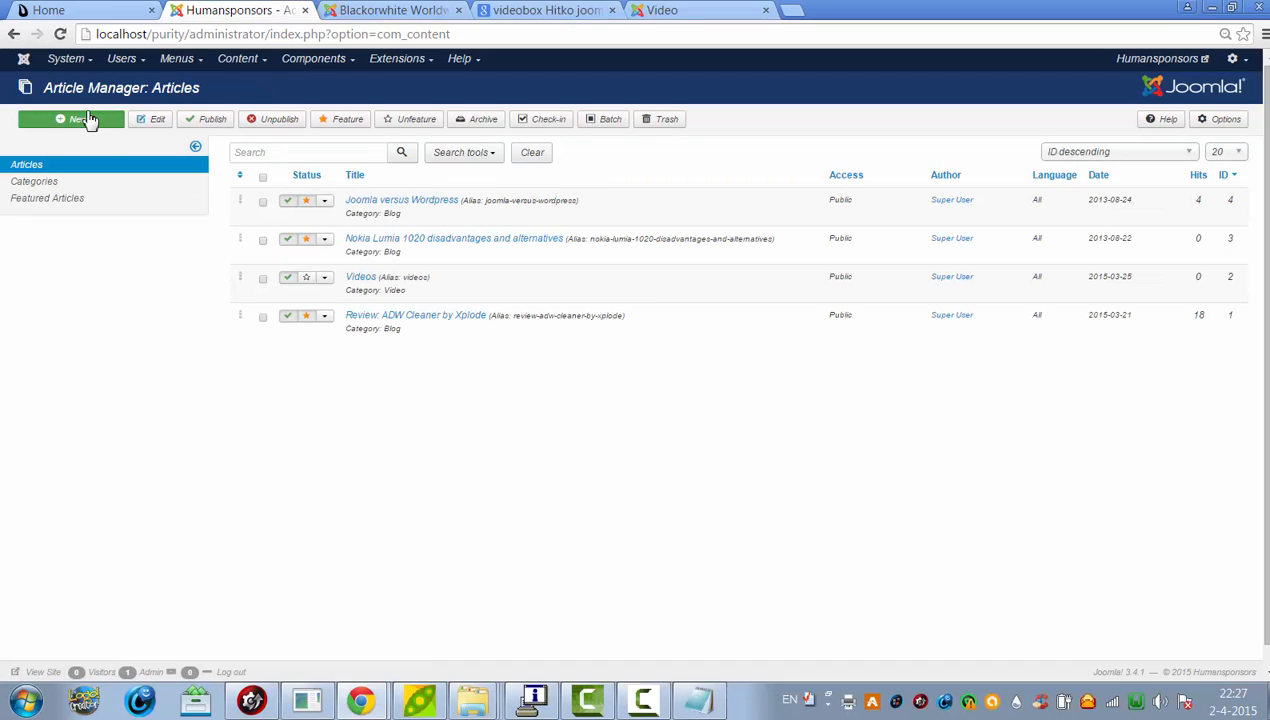
{"action": "left_click", "coordinate": [91, 119]}
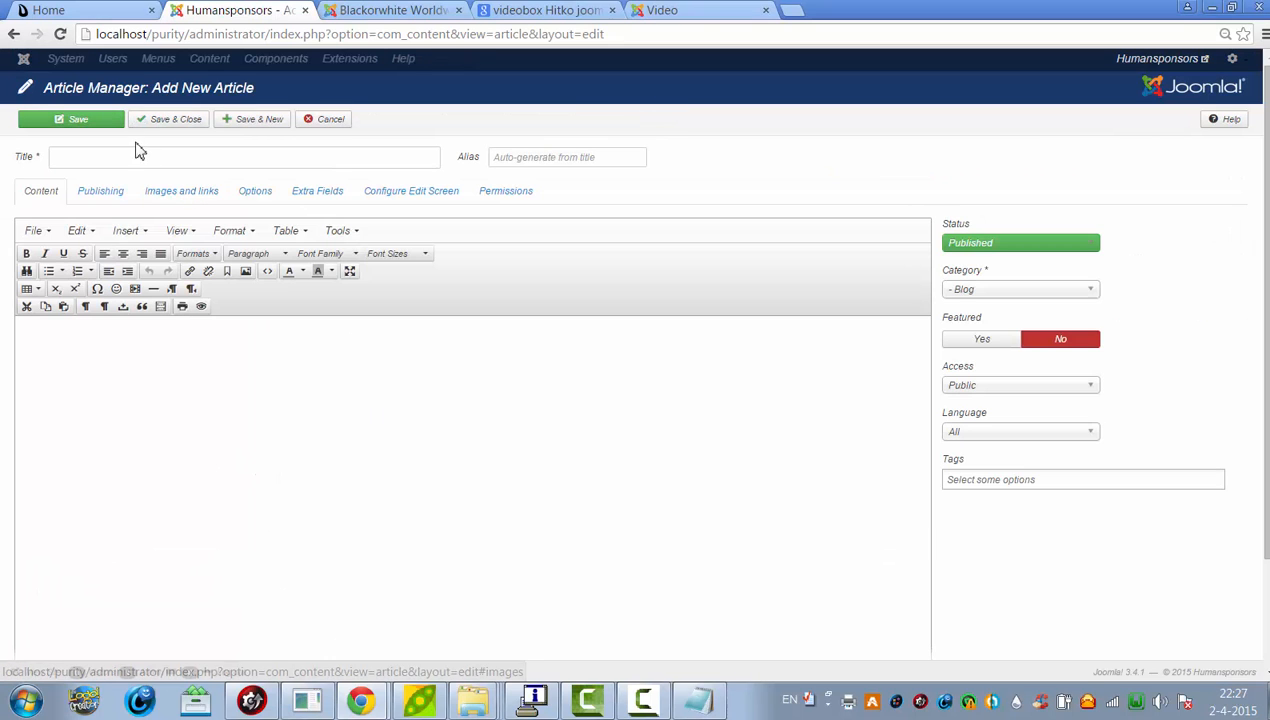
{"action": "left_click", "coordinate": [146, 157]}
{"action": "type", "text": "Just Test"}
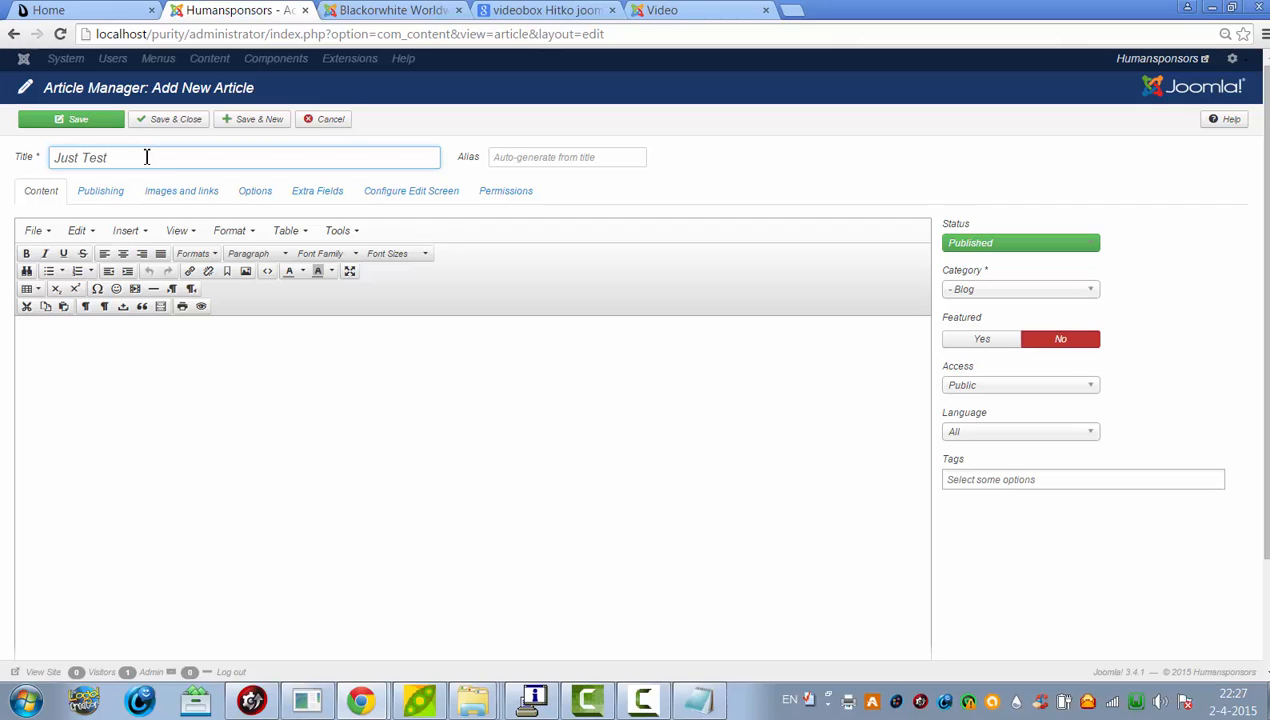
Copy the "Single video inside box" code line from the Notepad instructions and paste it into the article body.
{"action": "left_click", "coordinate": [714, 705]}
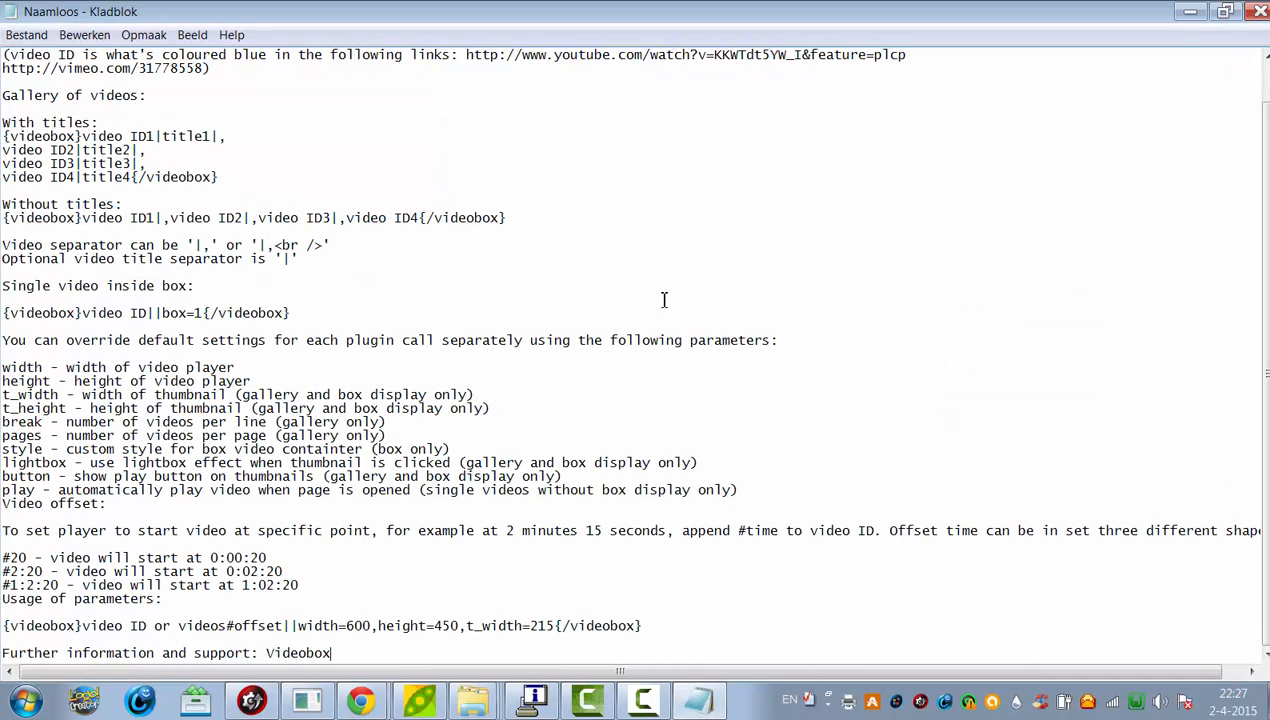
{"action": "left_click_drag", "start_coordinate": [311, 319], "coordinate": [3, 313]}
{"action": "key", "text": "ctrl+c"}
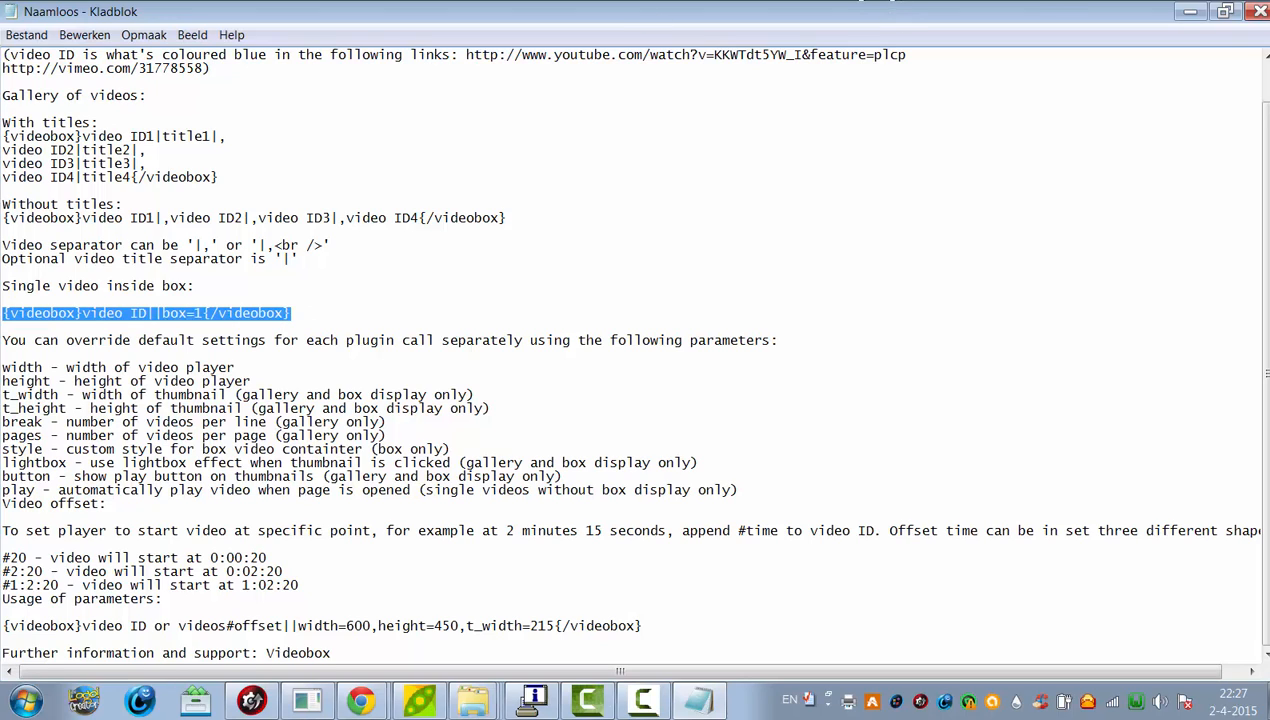
{"action": "left_click", "coordinate": [1190, 20]}
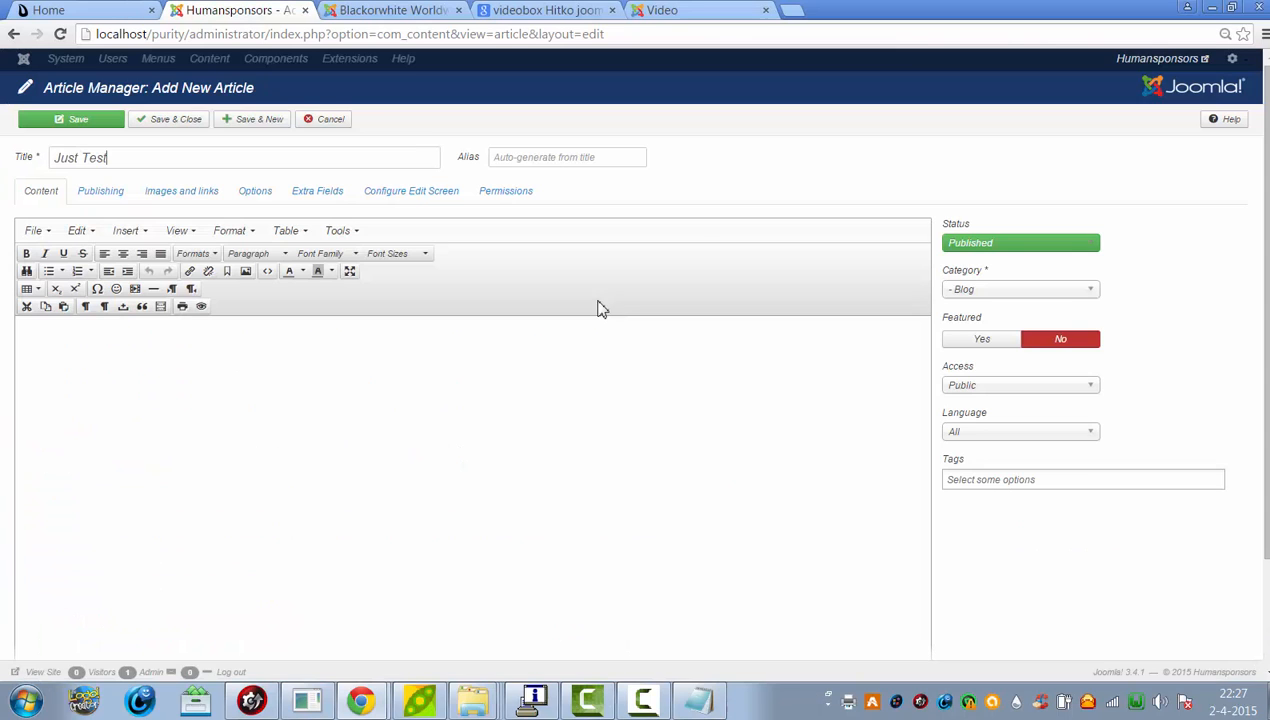
{"action": "key", "text": "ctrl+v"}
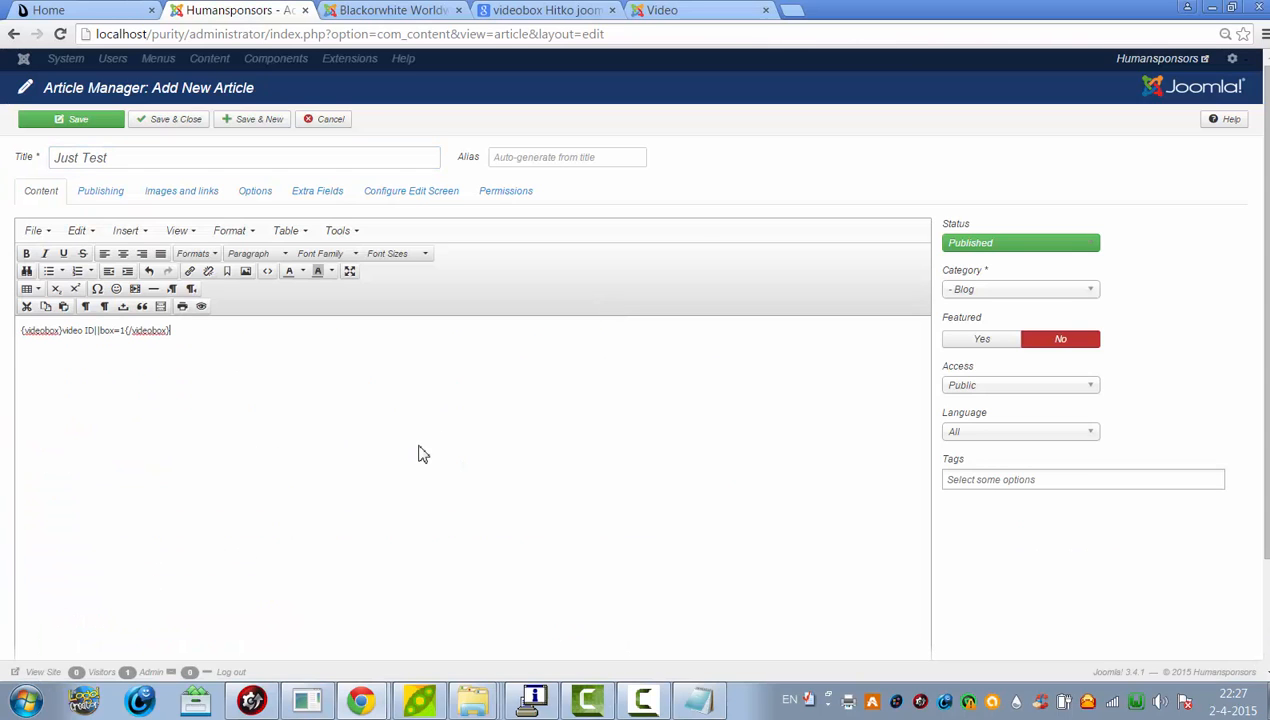
{"action": "left_click", "coordinate": [794, 10]}
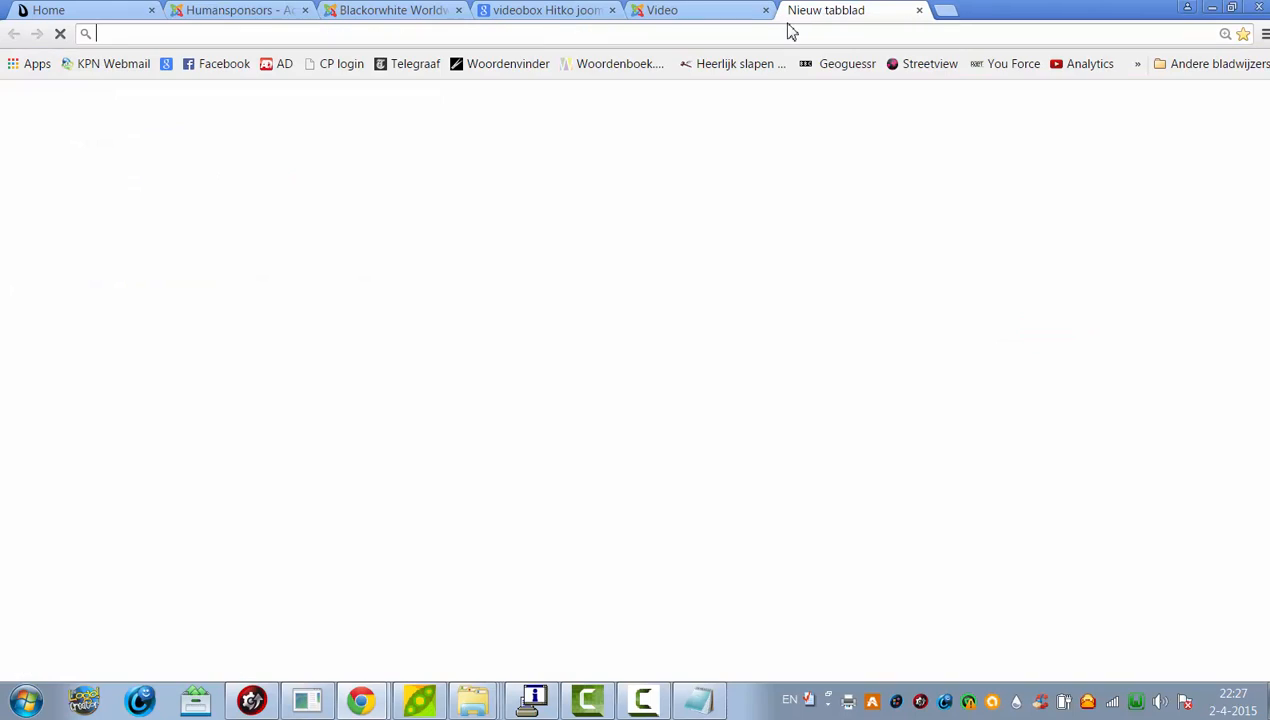
{"action": "type", "text": "you"}
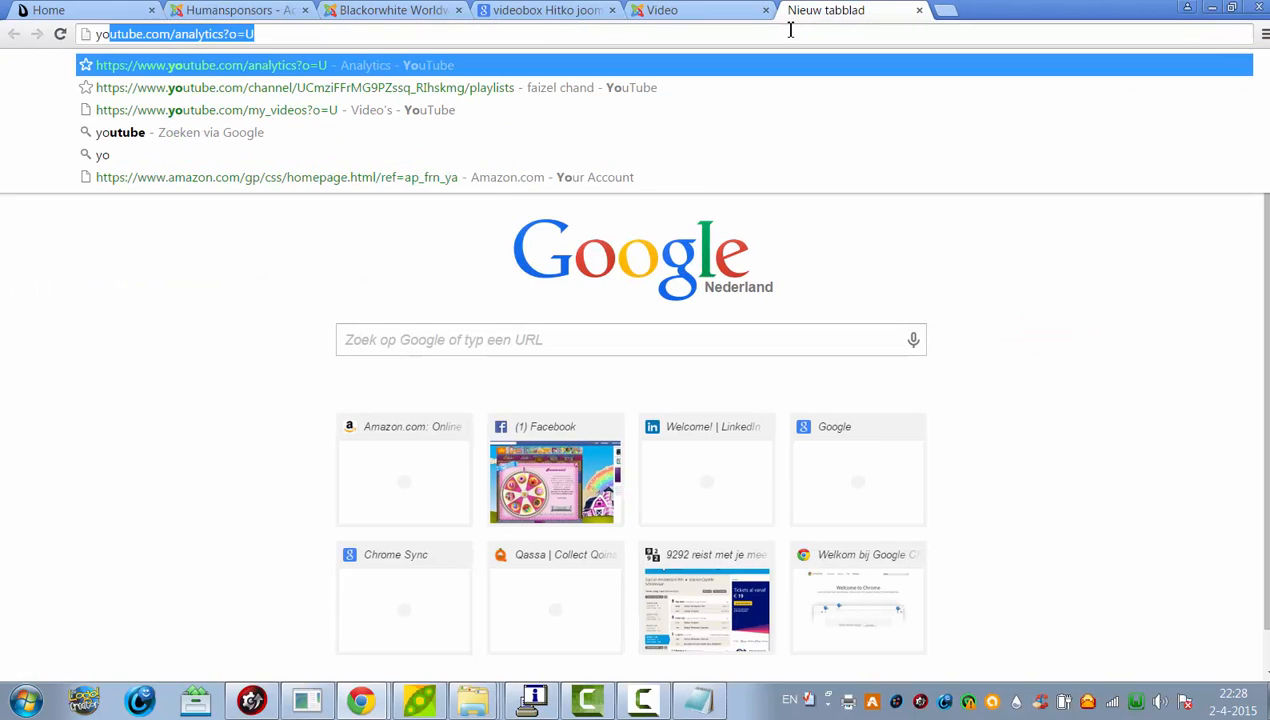
{"action": "left_click", "coordinate": [187, 36]}
{"action": "left_click_drag", "start_coordinate": [173, 35], "coordinate": [455, 35]}
{"action": "key", "text": "BackSpace"}
{"action": "key", "text": "Return"}
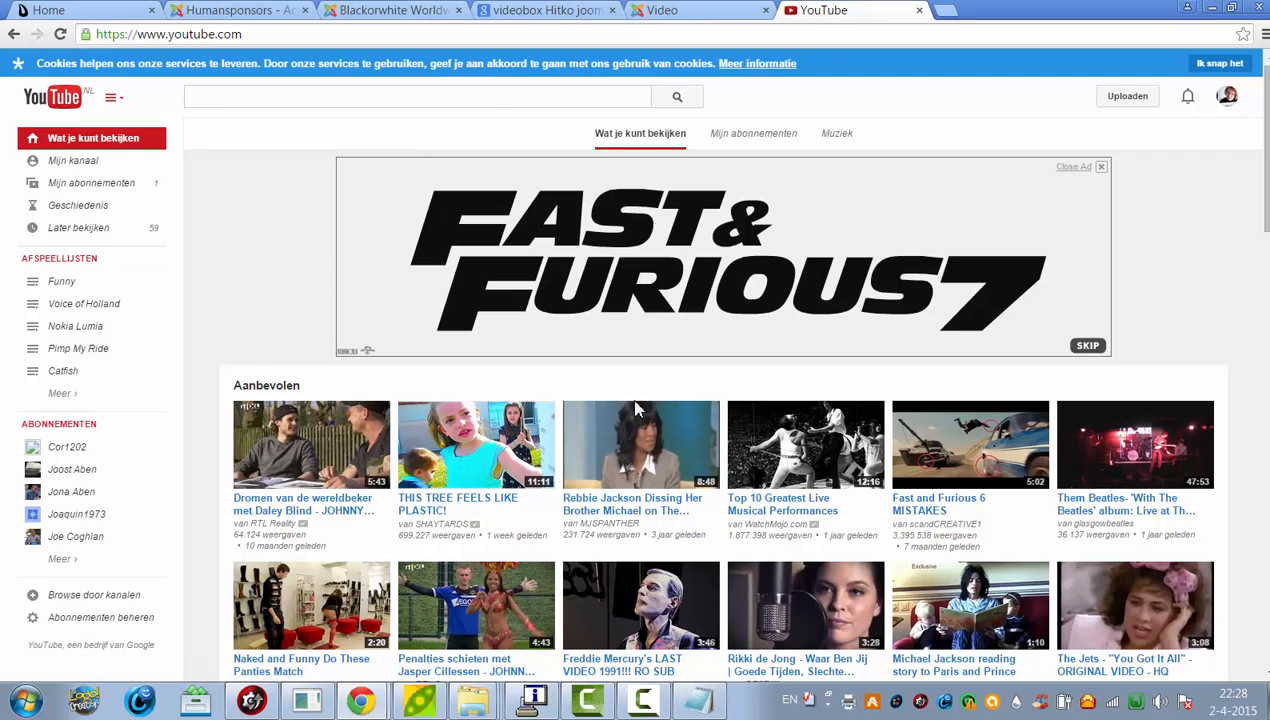
Open the video "THIS TREE FEELS LIKE PLASTIC!" and copy the video ID from its share link.
{"action": "left_click", "coordinate": [430, 468]}
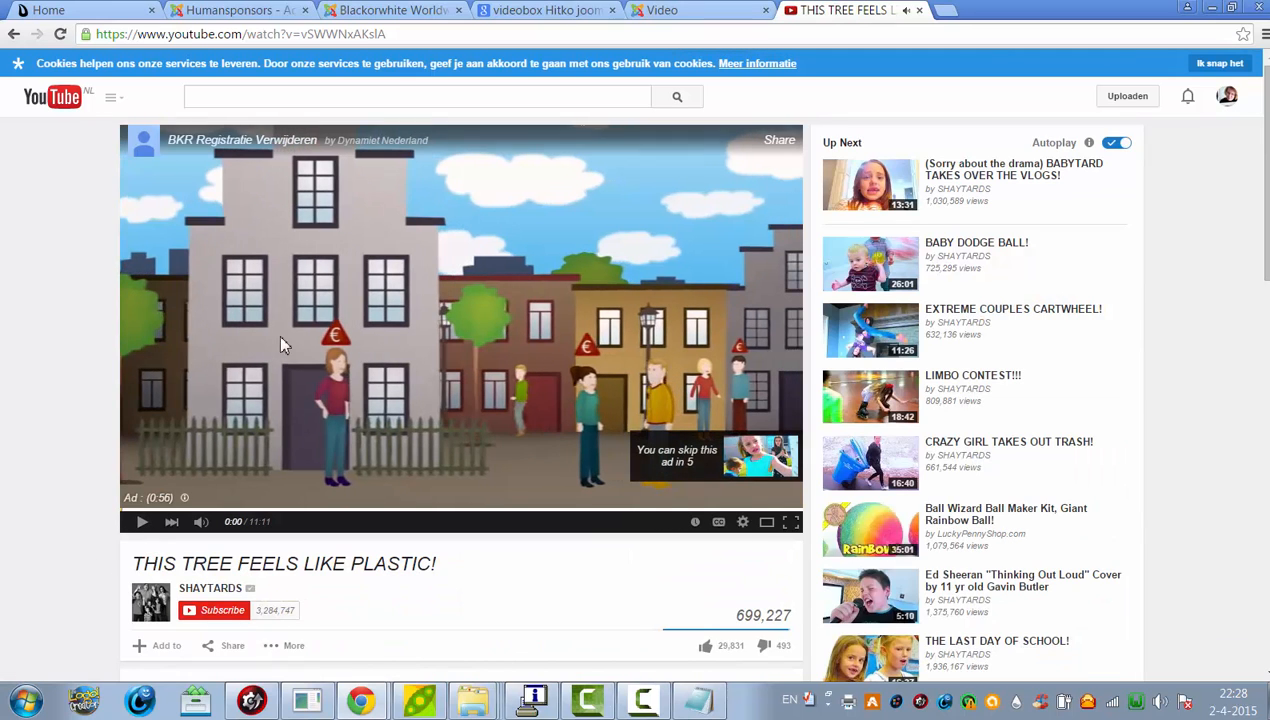
{"action": "scroll", "coordinate": [1104, 272], "scroll_direction": "down", "scroll_amount": 4}
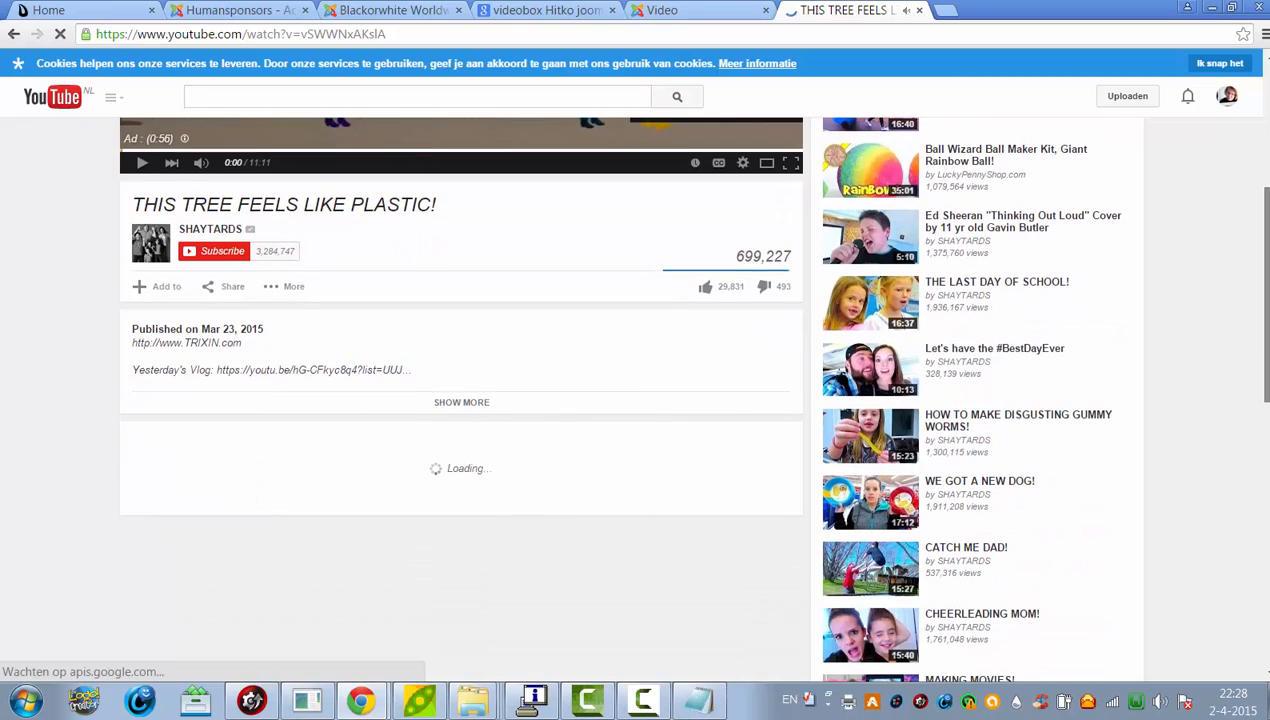
{"action": "left_click", "coordinate": [232, 293]}
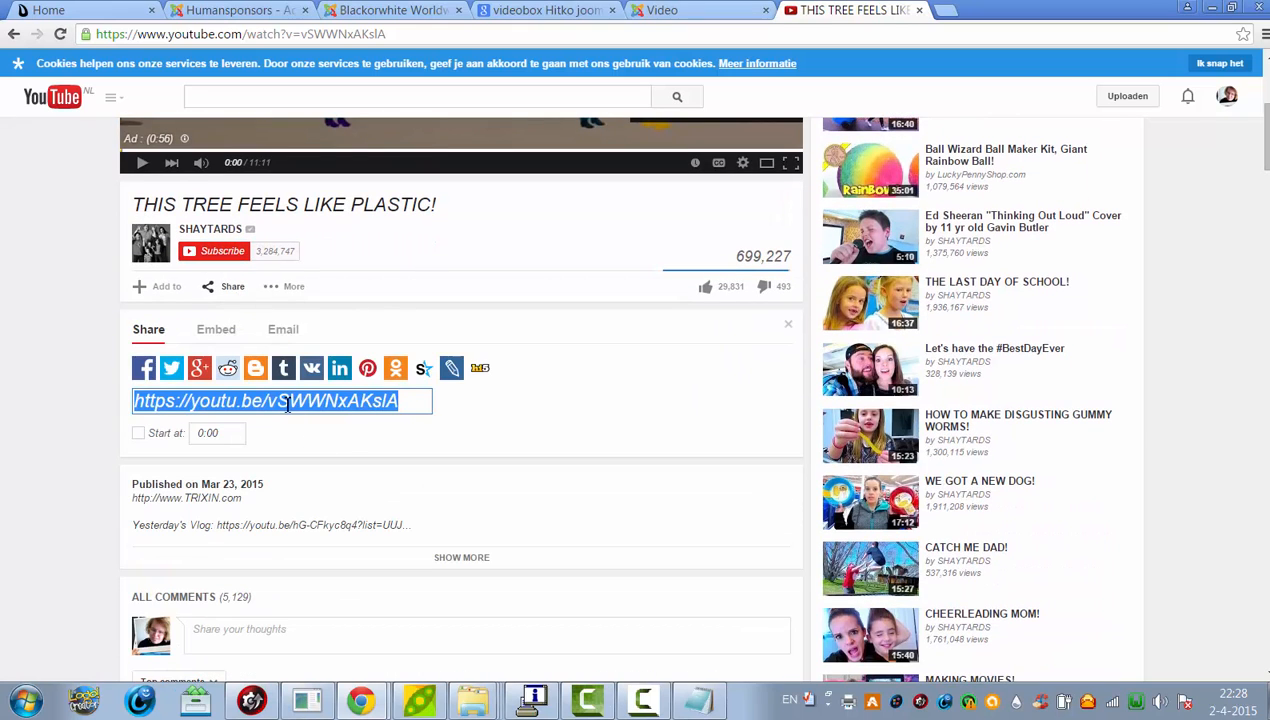
{"action": "left_click", "coordinate": [270, 400]}
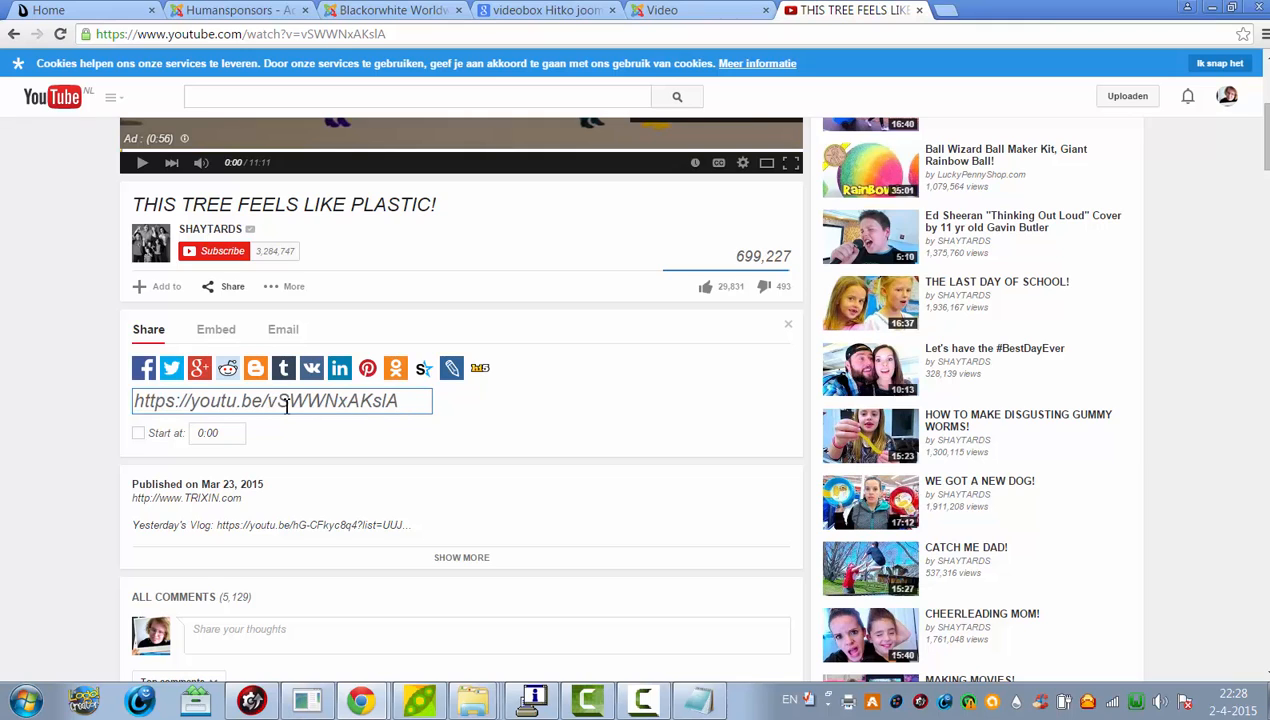
{"action": "left_click_drag", "start_coordinate": [286, 405], "coordinate": [451, 414]}
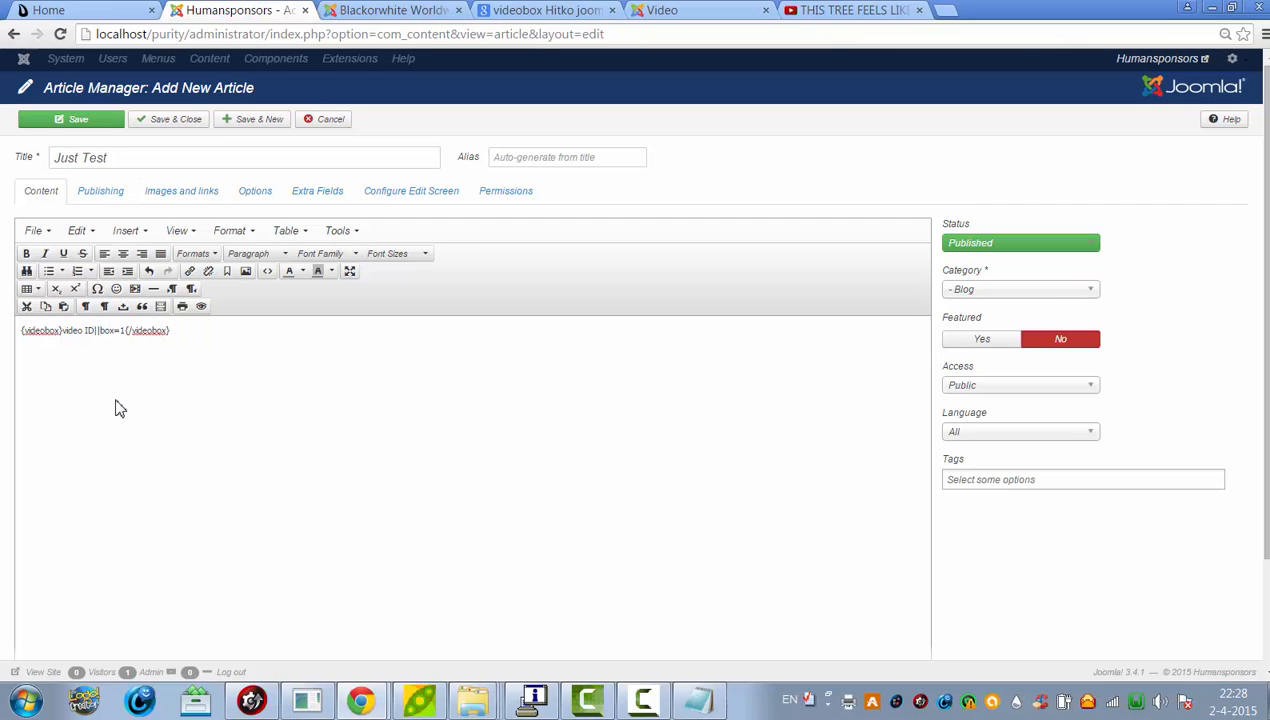
Replace the "video ID" placeholder in the article's videobox code with the copied YouTube video ID and save the article.
{"action": "key", "text": "BackSpace"}
{"action": "key", "text": "BackSpace"}
{"action": "key", "text": "BackSpace"}
{"action": "key", "text": "BackSpace"}
{"action": "key", "text": "BackSpace"}
{"action": "key", "text": "BackSpace"}
{"action": "key", "text": "BackSpace"}
{"action": "key", "text": "BackSpace"}
{"action": "type", "text": "ySWWNxAKsI4"}
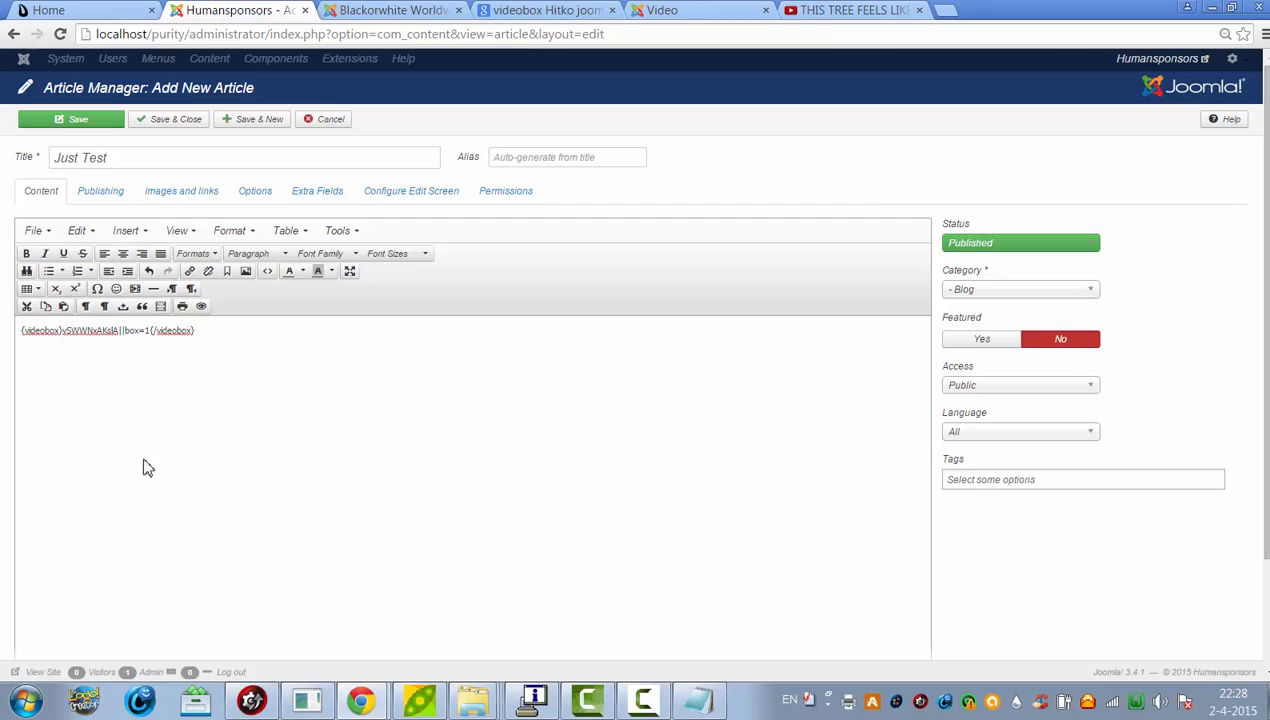
{"action": "left_click", "coordinate": [88, 121]}
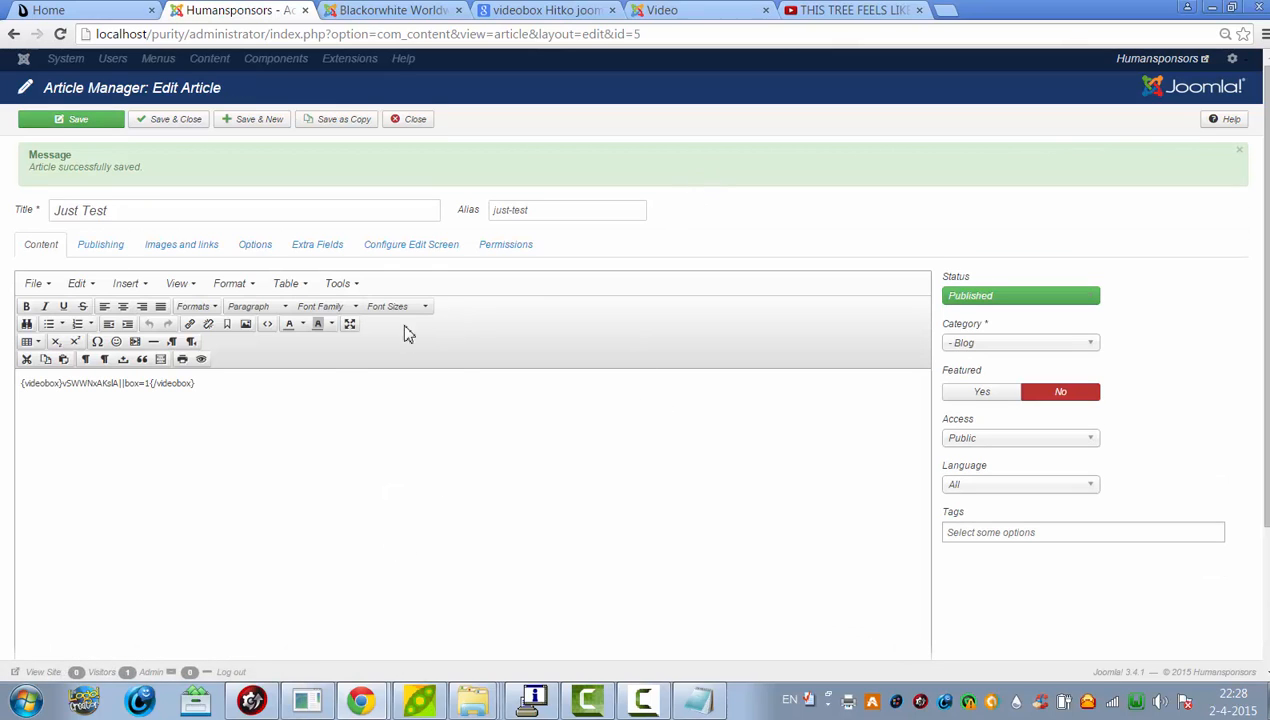
Open the website's front end at localhost/purity in a new browser tab.
{"action": "left_click", "coordinate": [948, 12]}
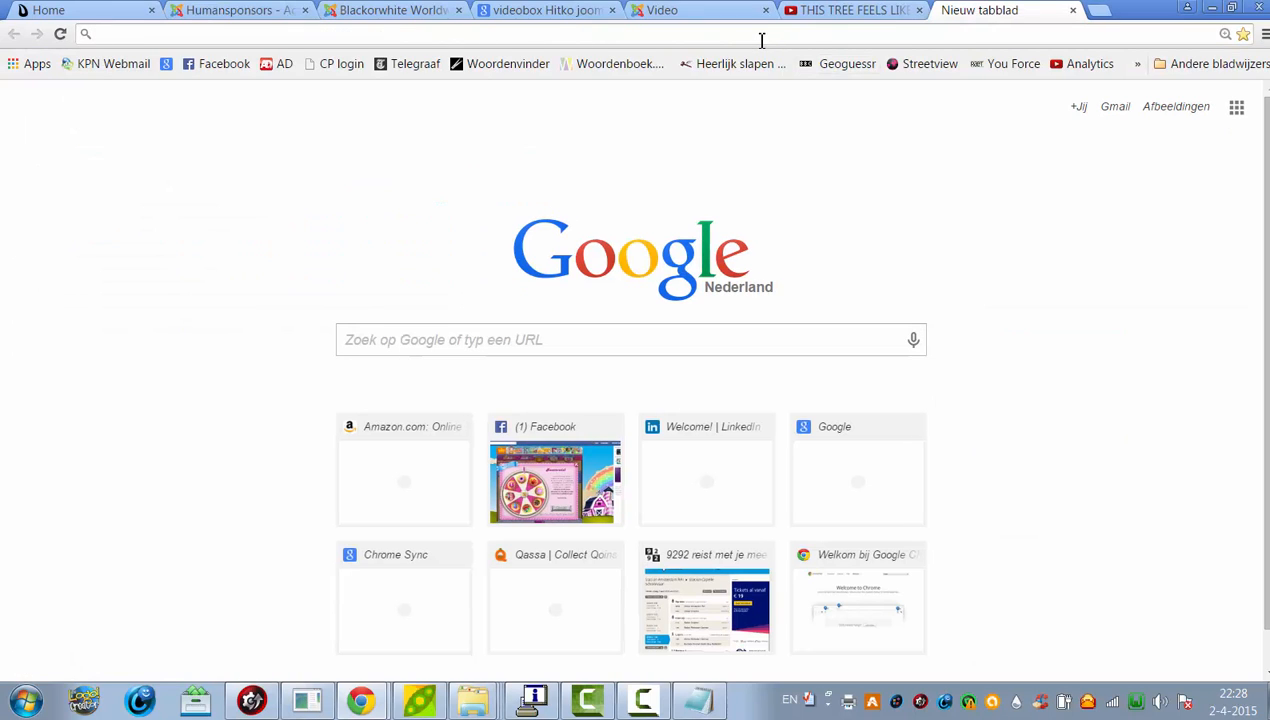
{"action": "type", "text": "l"}
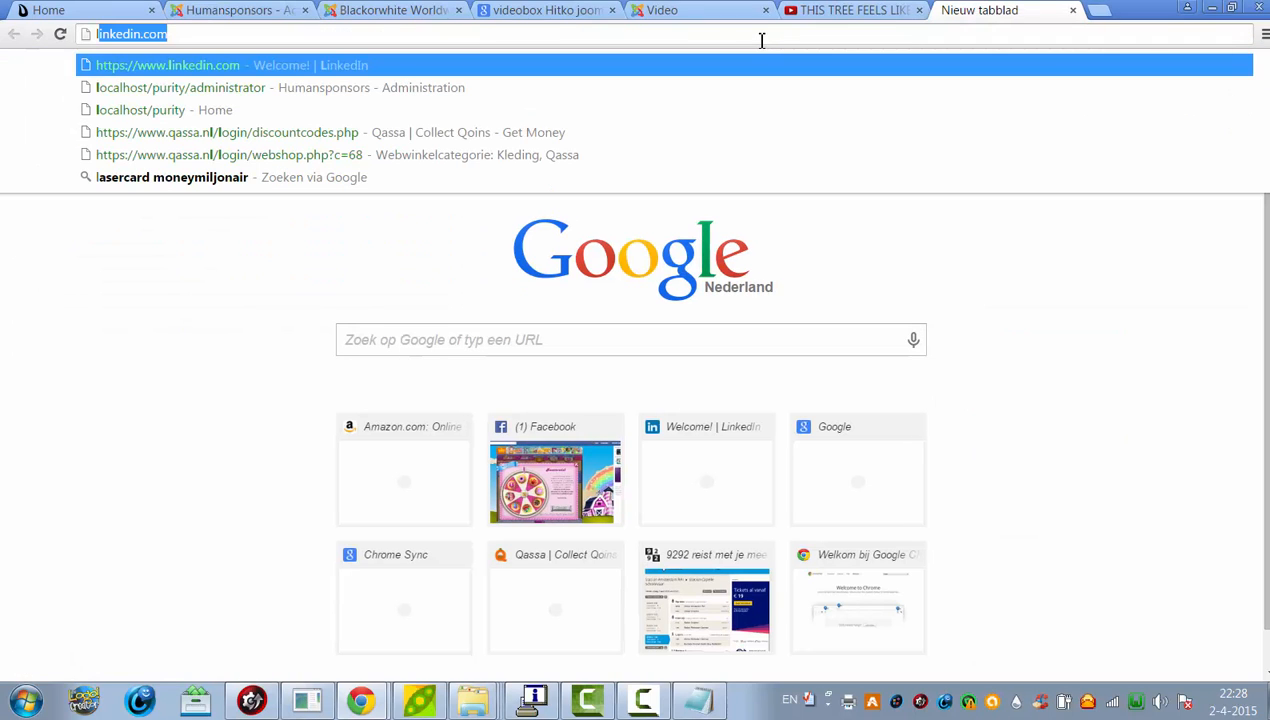
{"action": "type", "text": "ocalhost/purity"}
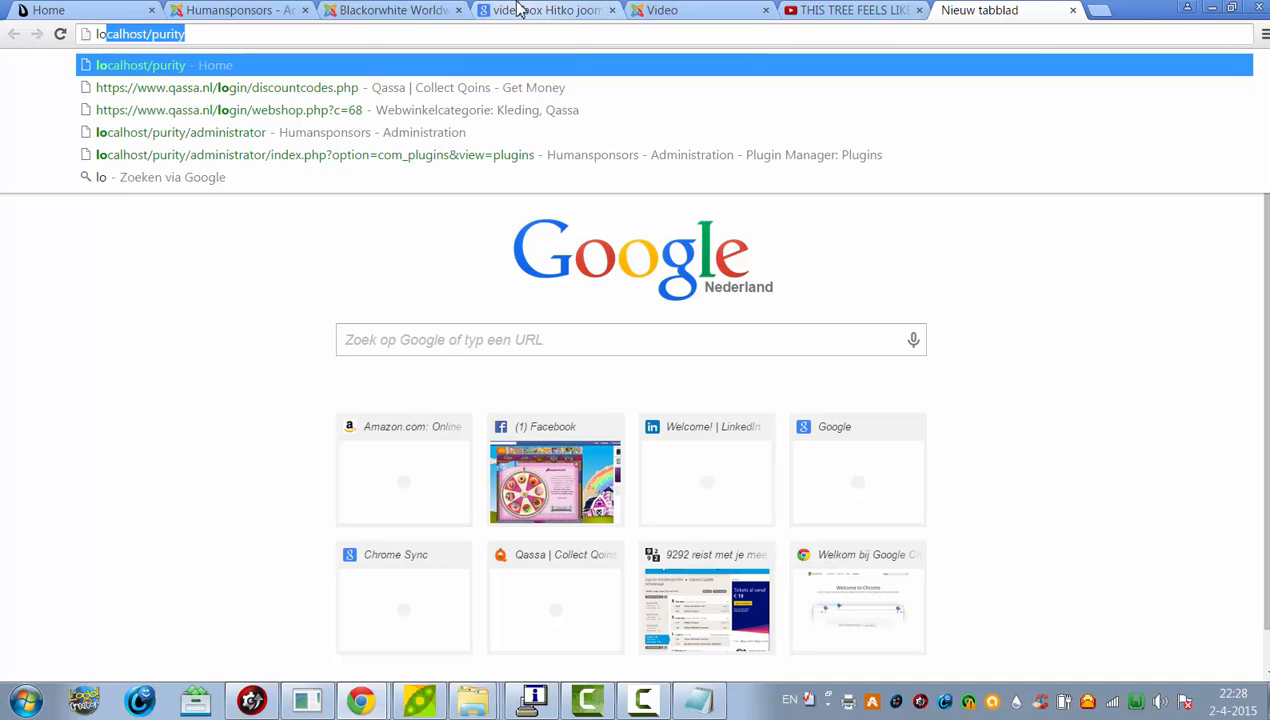
{"action": "key", "text": "Return"}
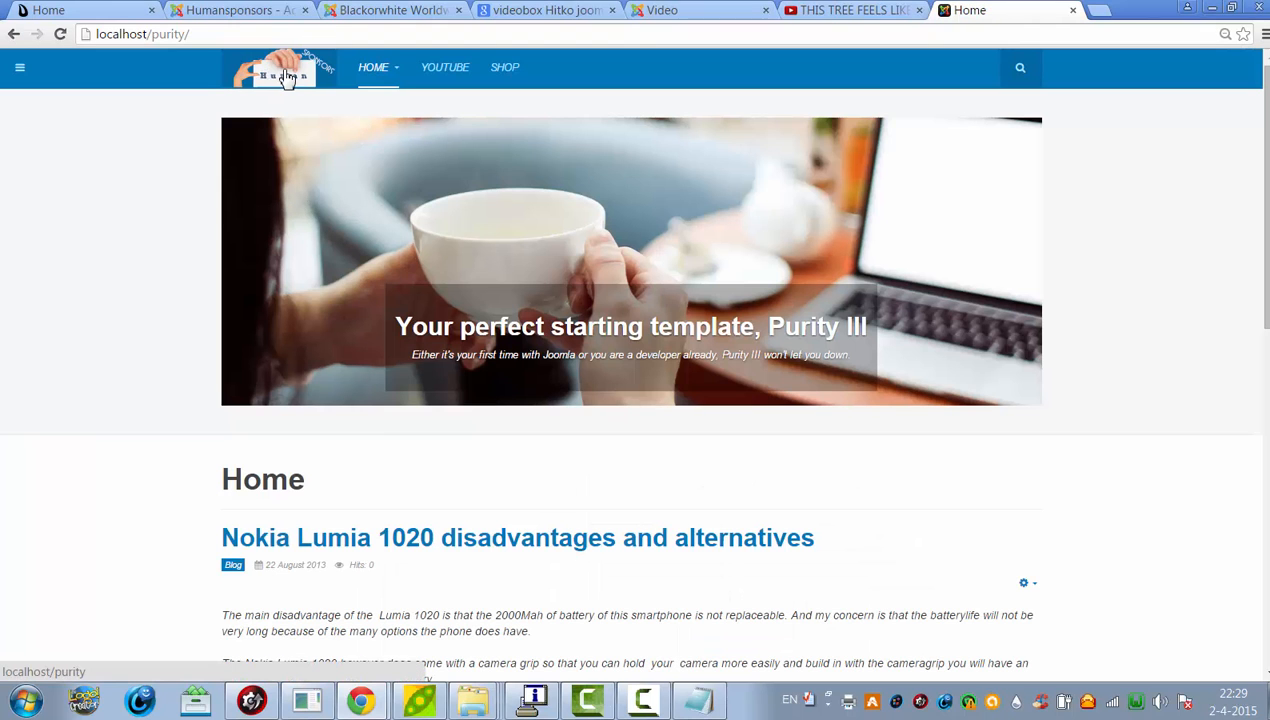
Check the Just Test article's category choices in the administration and view the site's Magazine page.
{"action": "left_click", "coordinate": [394, 10]}
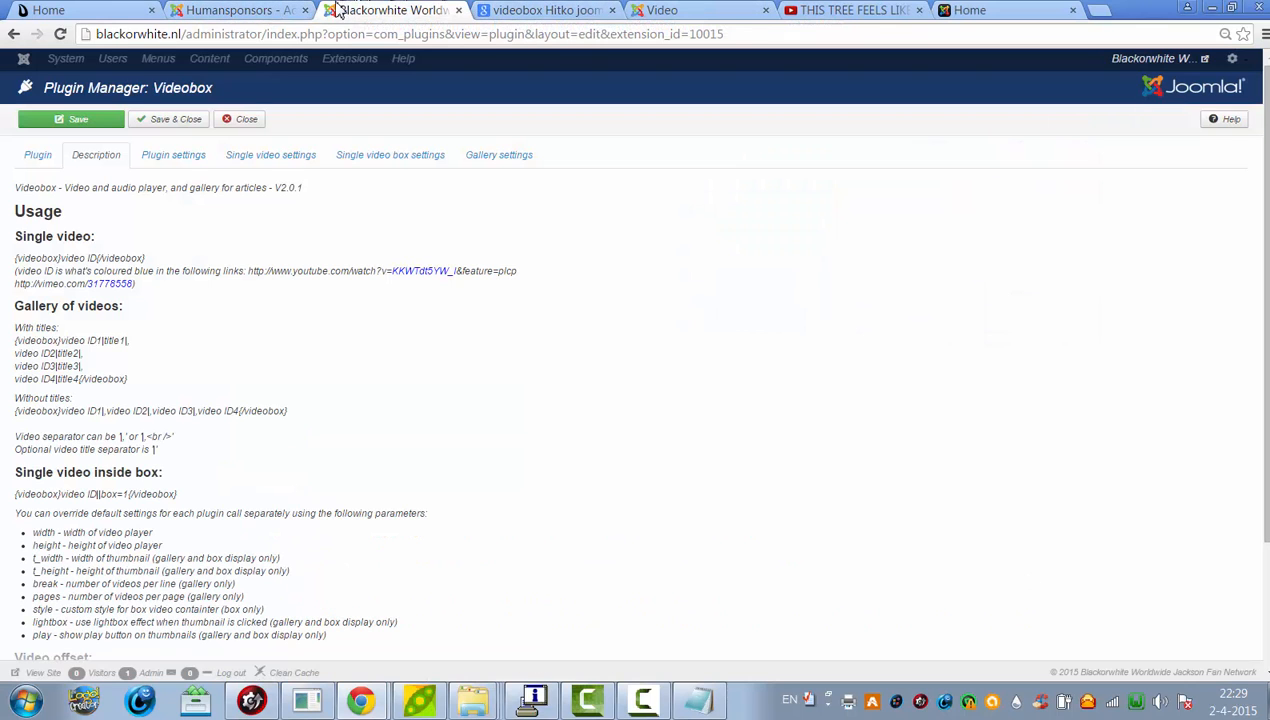
{"action": "left_click", "coordinate": [312, 10]}
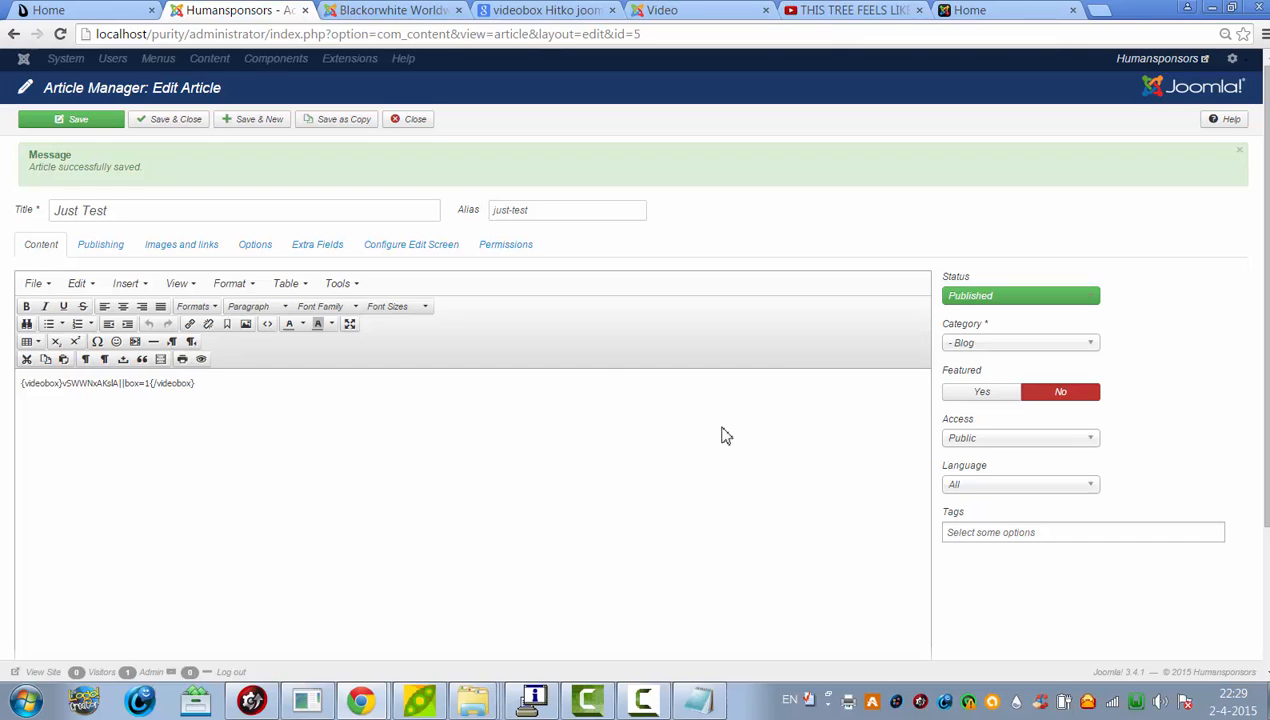
{"action": "left_click", "coordinate": [1021, 346]}
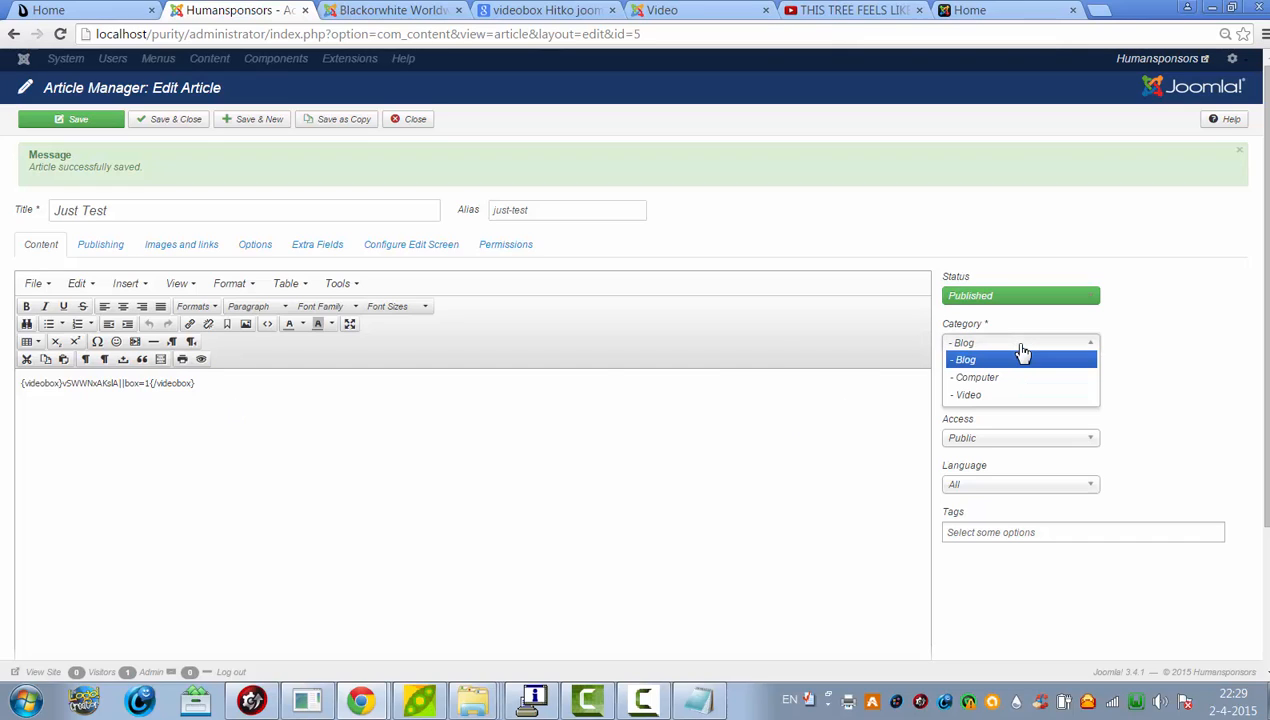
{"action": "left_click", "coordinate": [548, 347]}
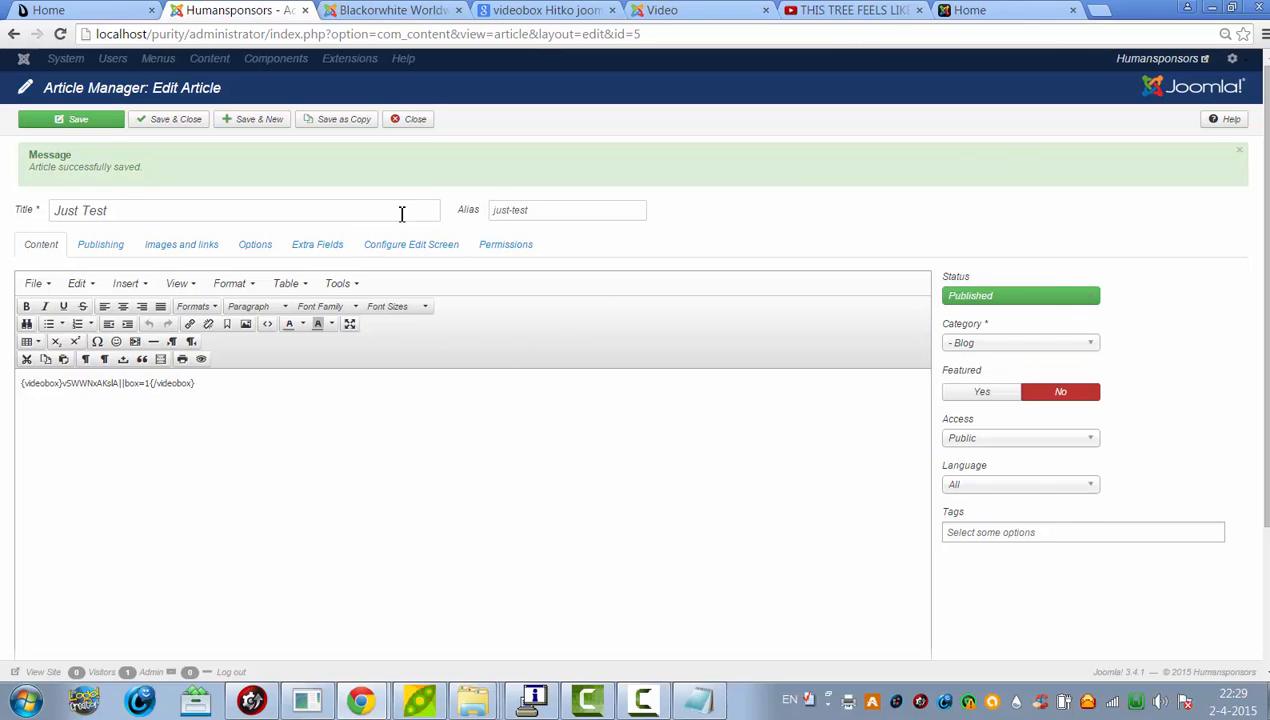
{"action": "left_click", "coordinate": [980, 9]}
{"action": "left_click", "coordinate": [372, 68]}
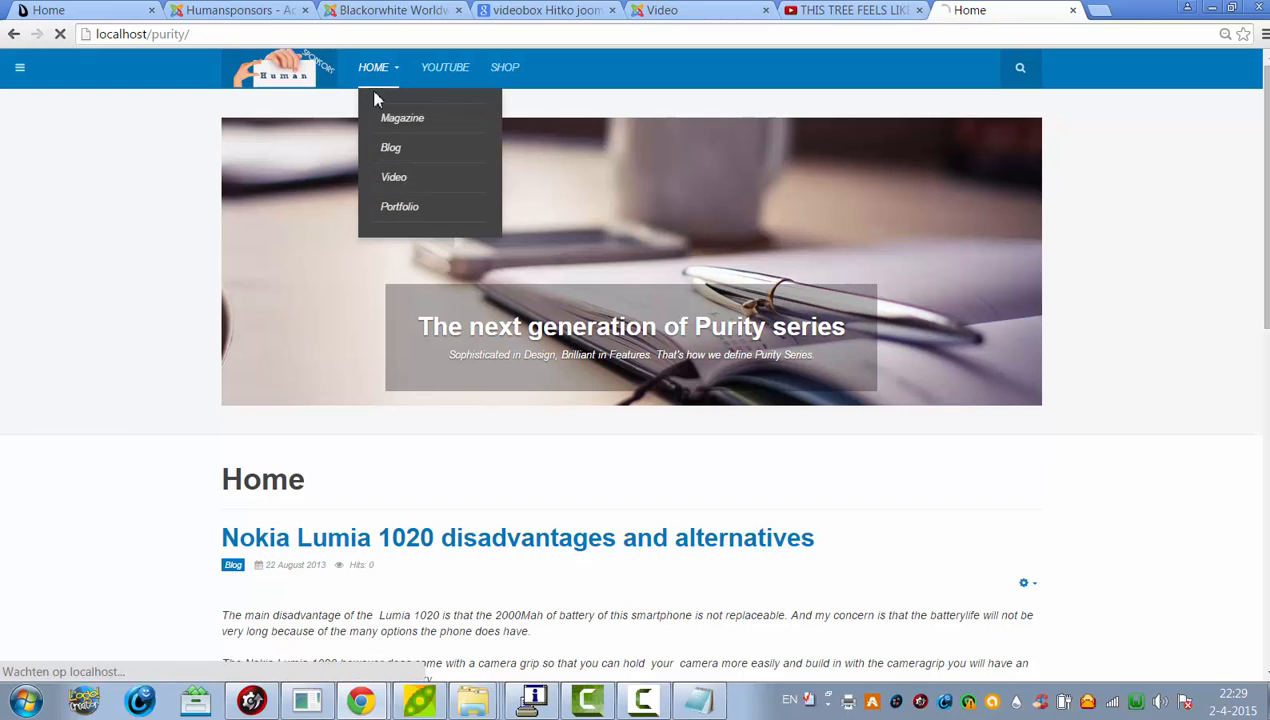
{"action": "left_click", "coordinate": [387, 115]}
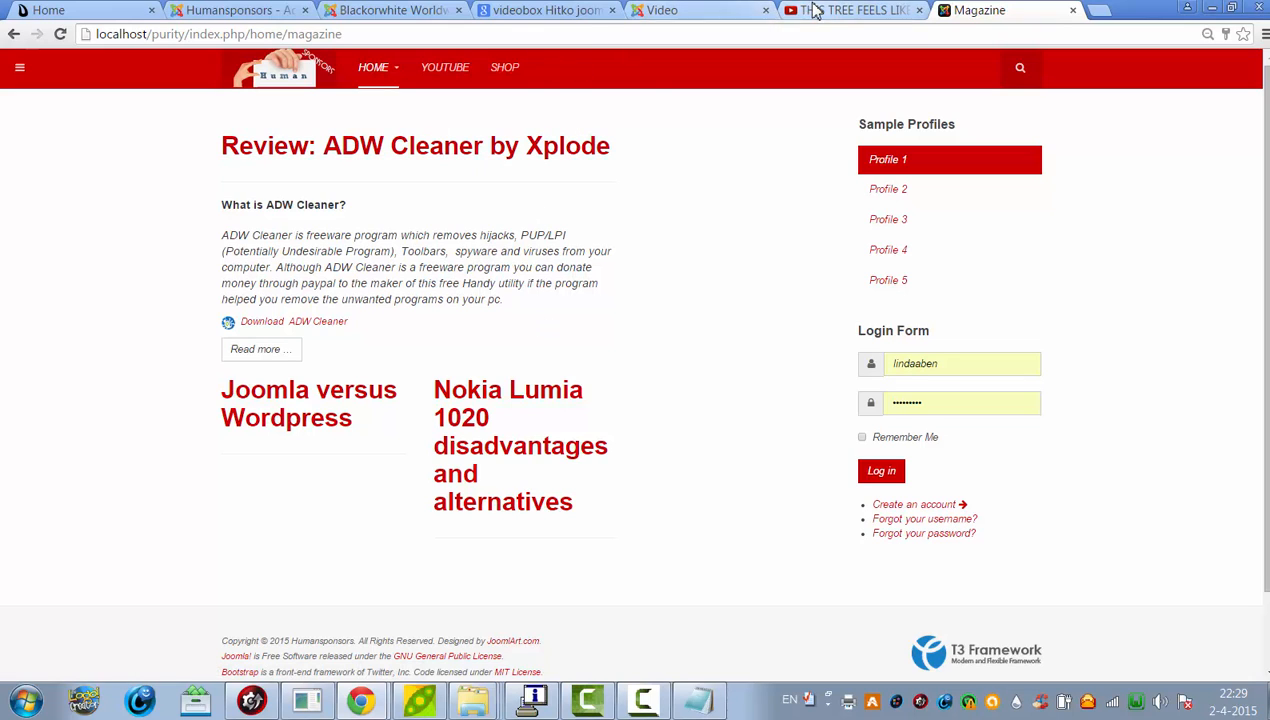
Set the Just Test article's Featured option to Yes and save it.
{"action": "left_click", "coordinate": [240, 10]}
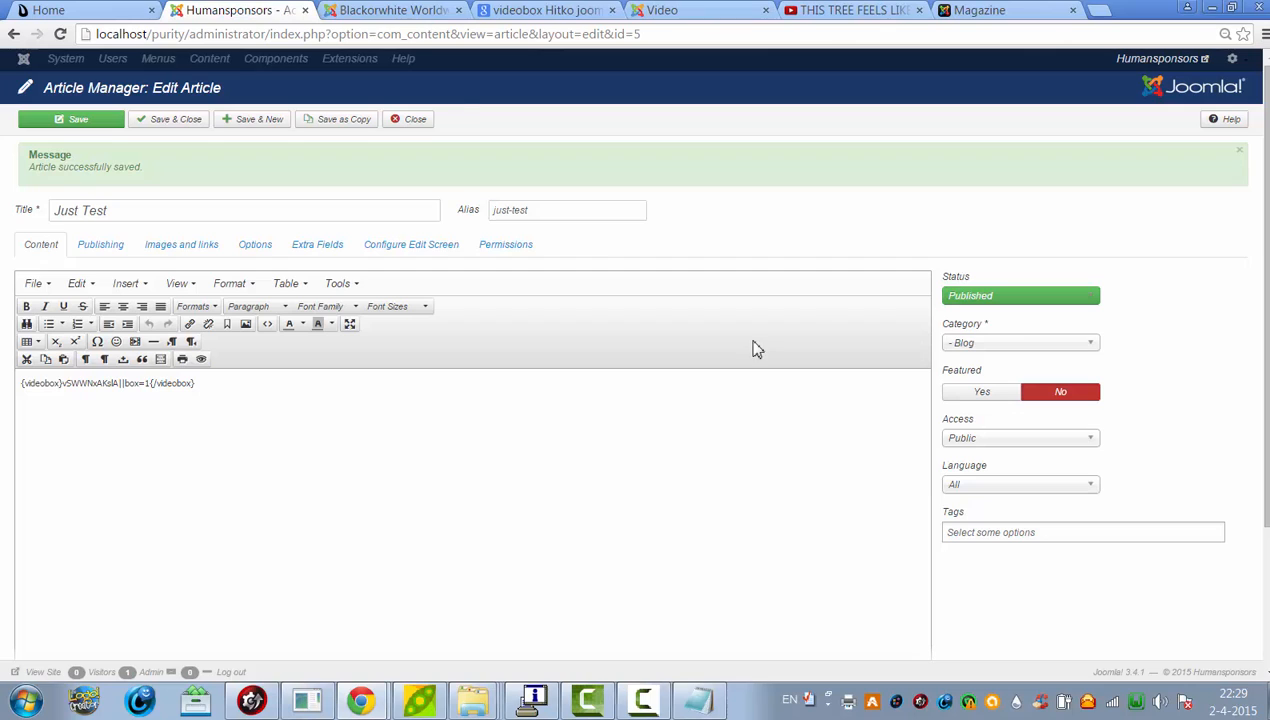
{"action": "left_click", "coordinate": [955, 390]}
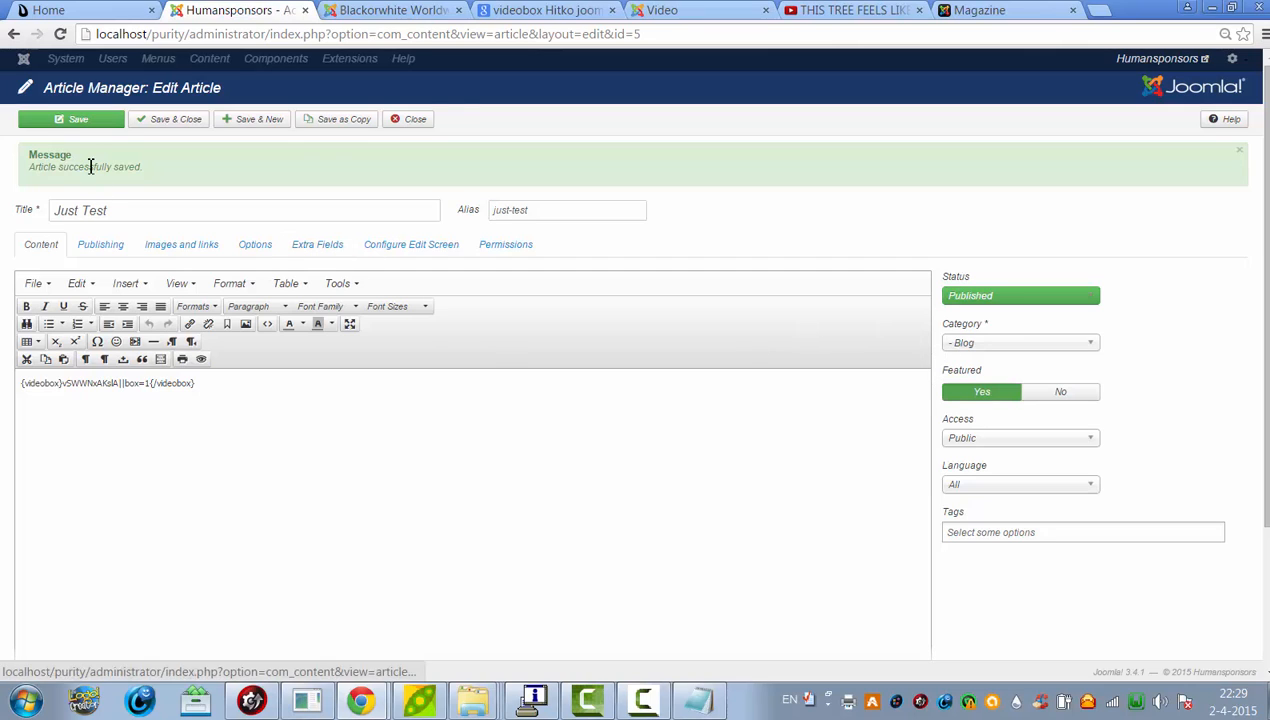
{"action": "left_click", "coordinate": [76, 121]}
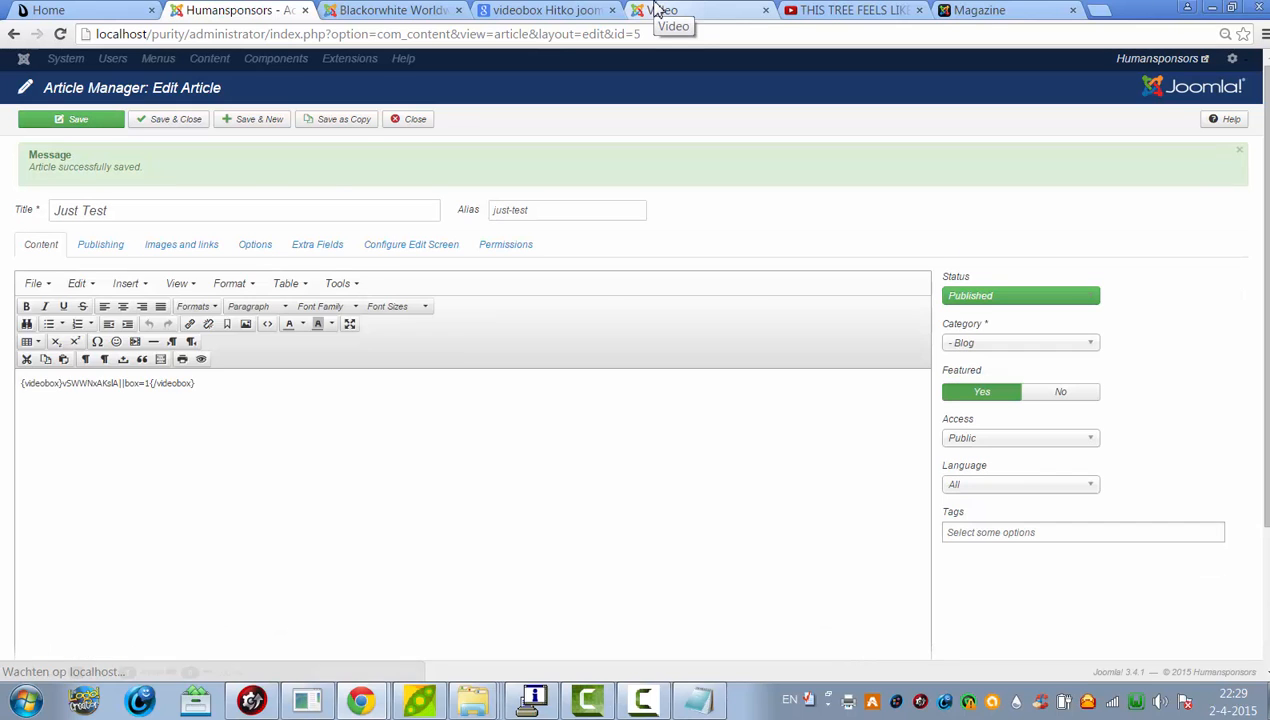
View the site's Blog page and play the video in the Just Test article.
{"action": "left_click", "coordinate": [660, 10]}
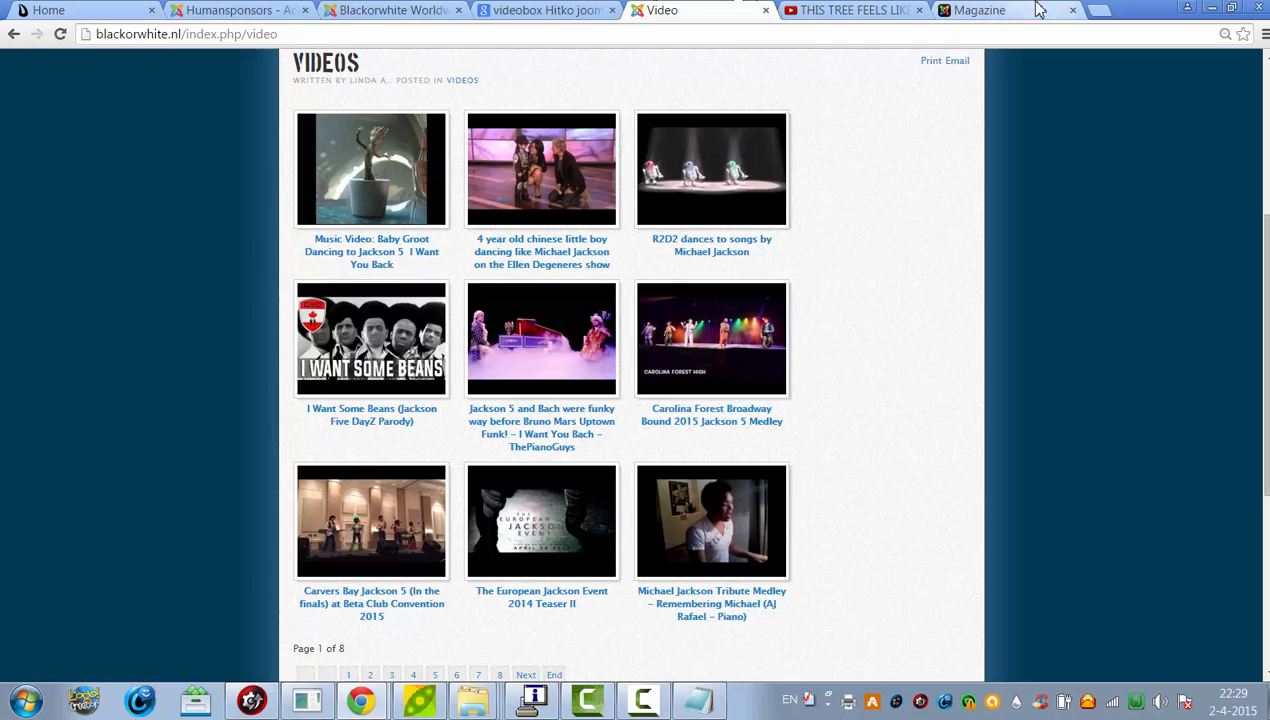
{"action": "left_click", "coordinate": [970, 11]}
{"action": "mouse_move", "coordinate": [391, 70]}
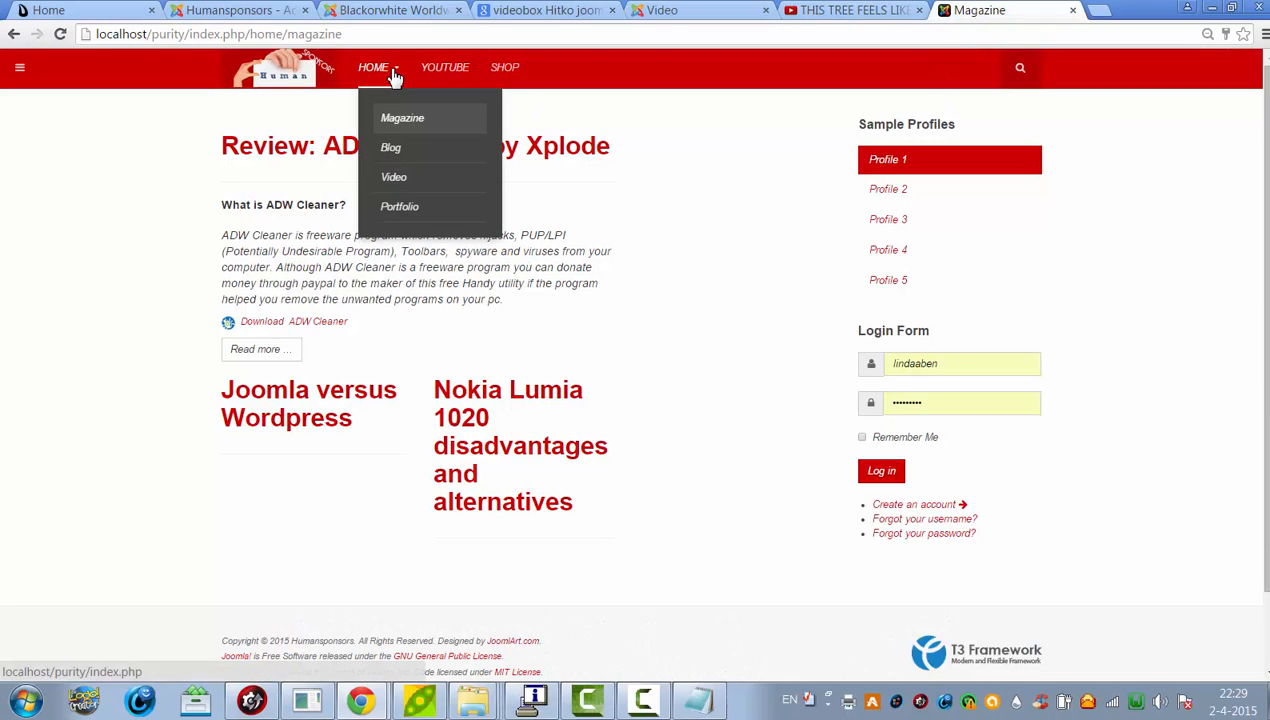
{"action": "left_click", "coordinate": [390, 149]}
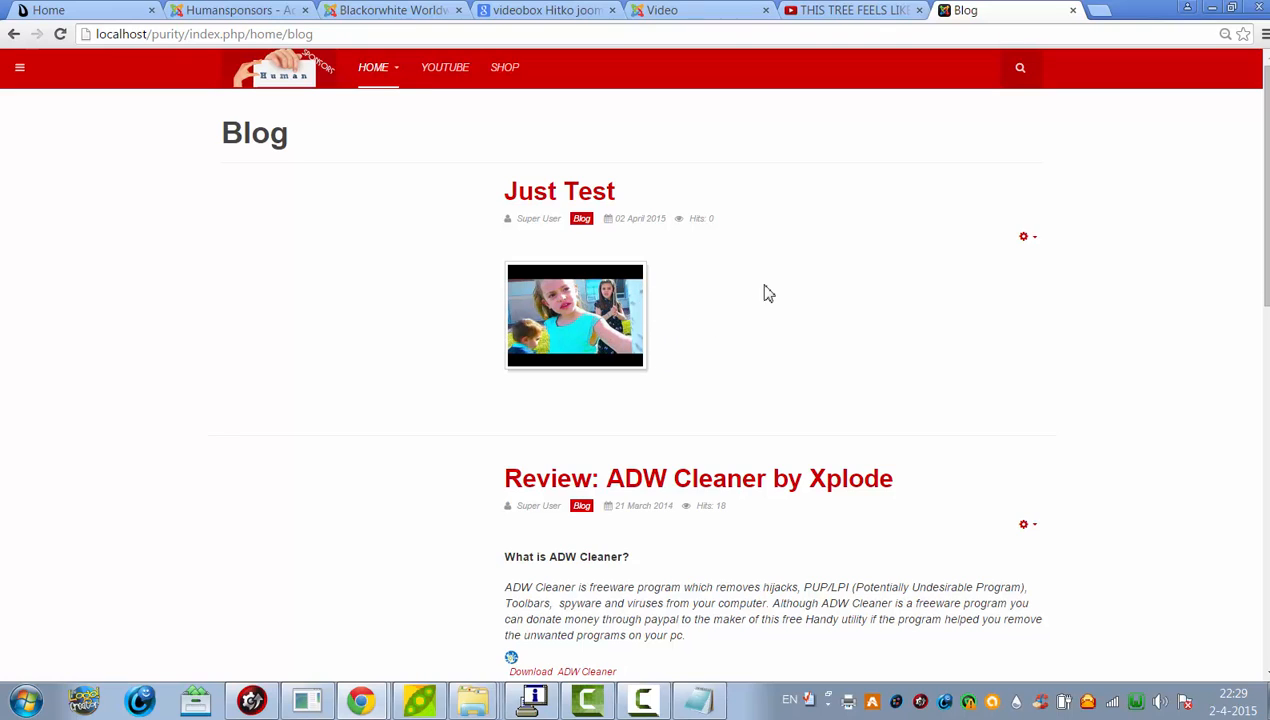
{"action": "left_click", "coordinate": [636, 311]}
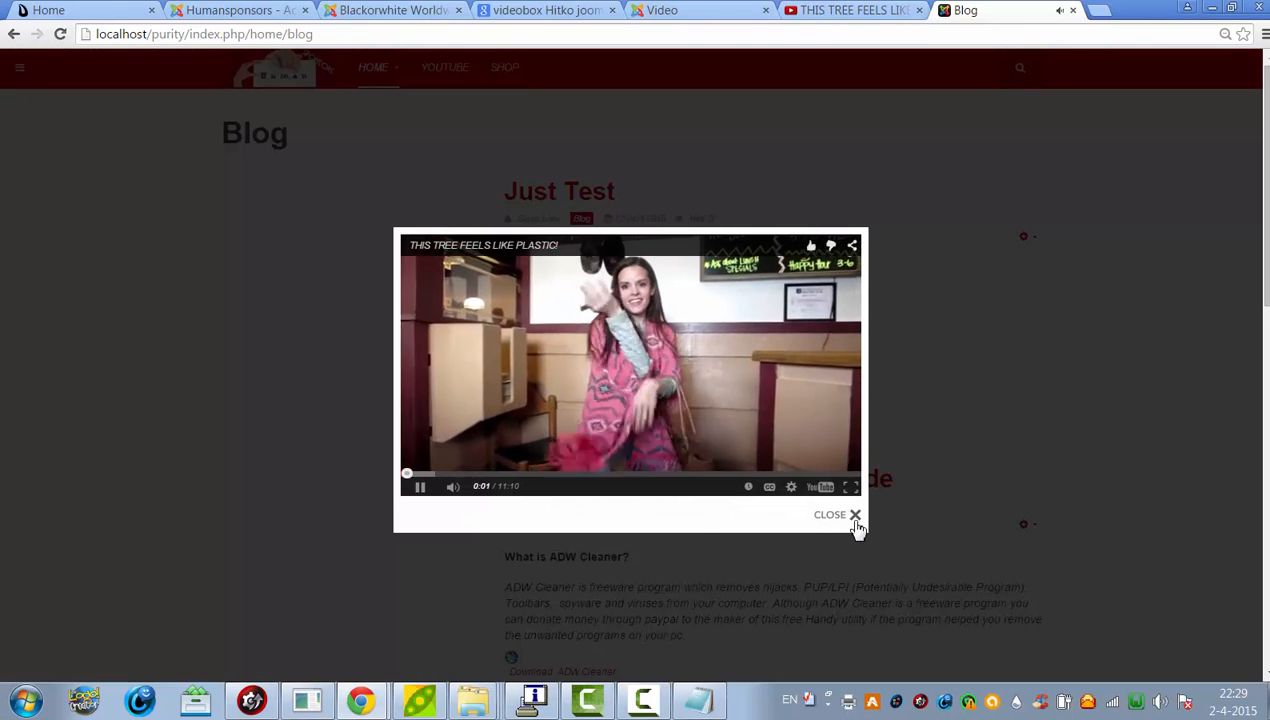
Close the playing video and copy {videobox}video ID{/videobox} from the Notepad notes to below the existing code in the Just Test article.
{"action": "left_click", "coordinate": [854, 517]}
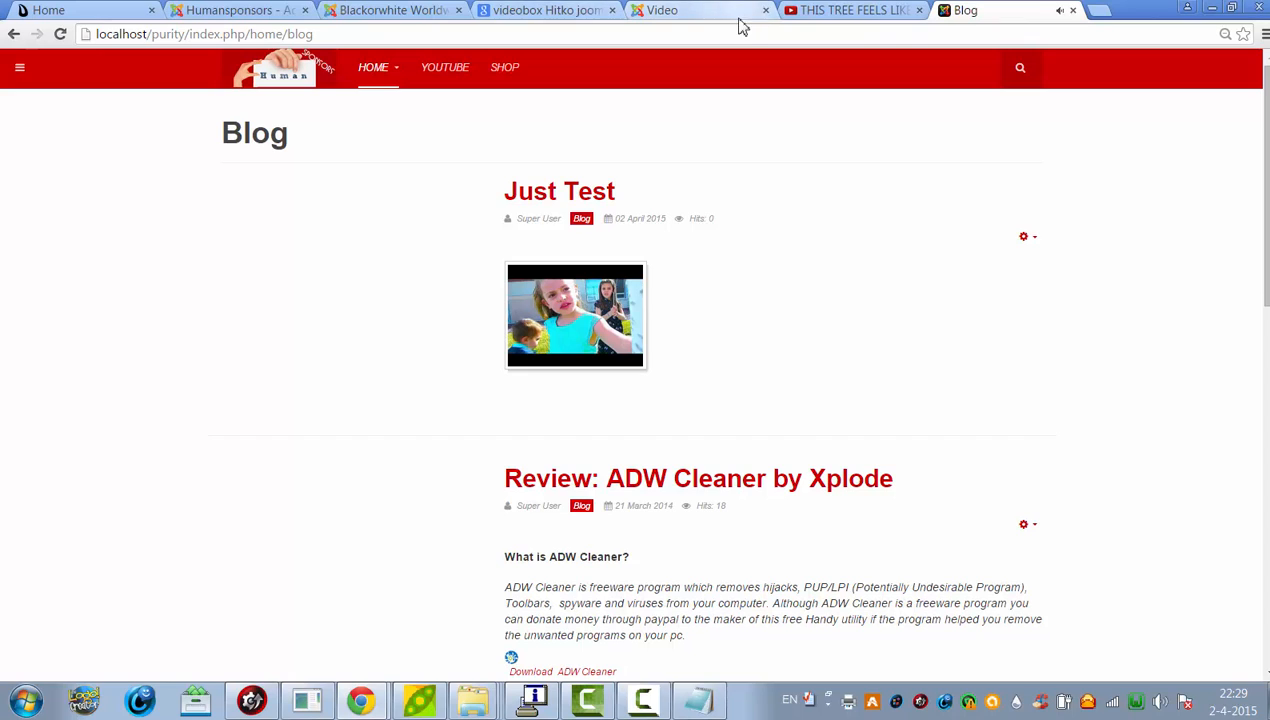
{"action": "left_click", "coordinate": [266, 10]}
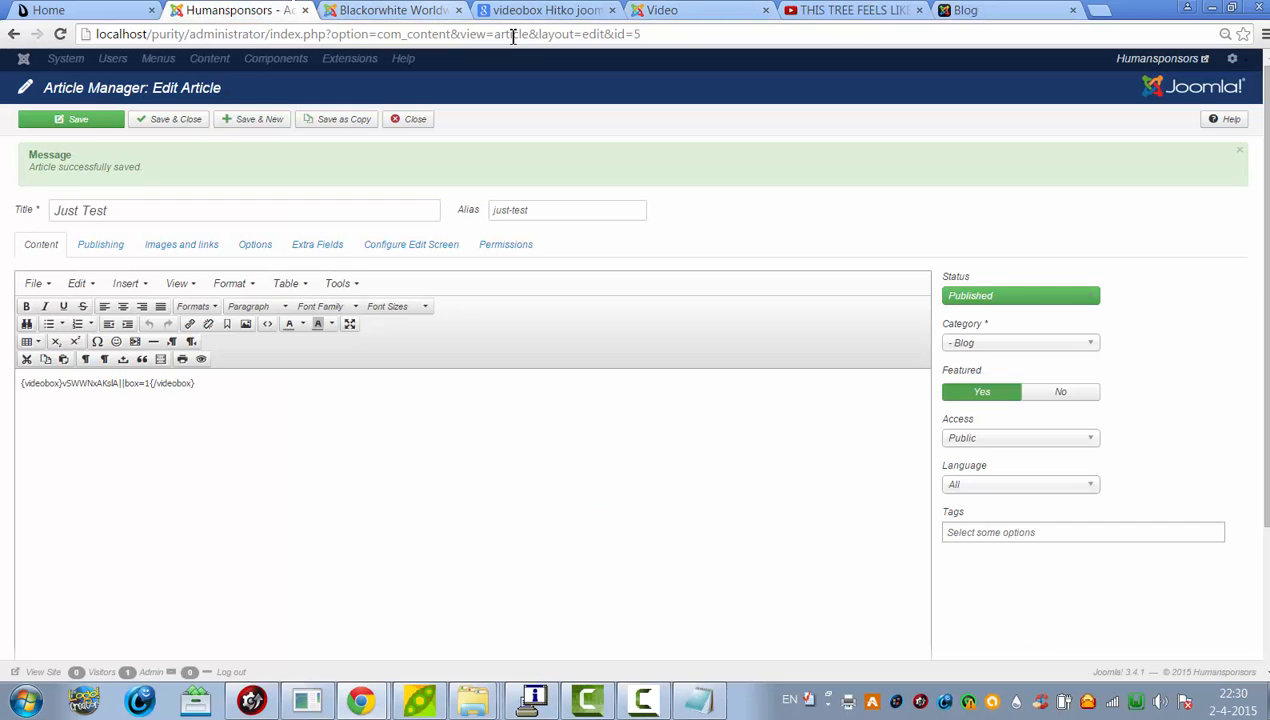
{"action": "left_click", "coordinate": [700, 703]}
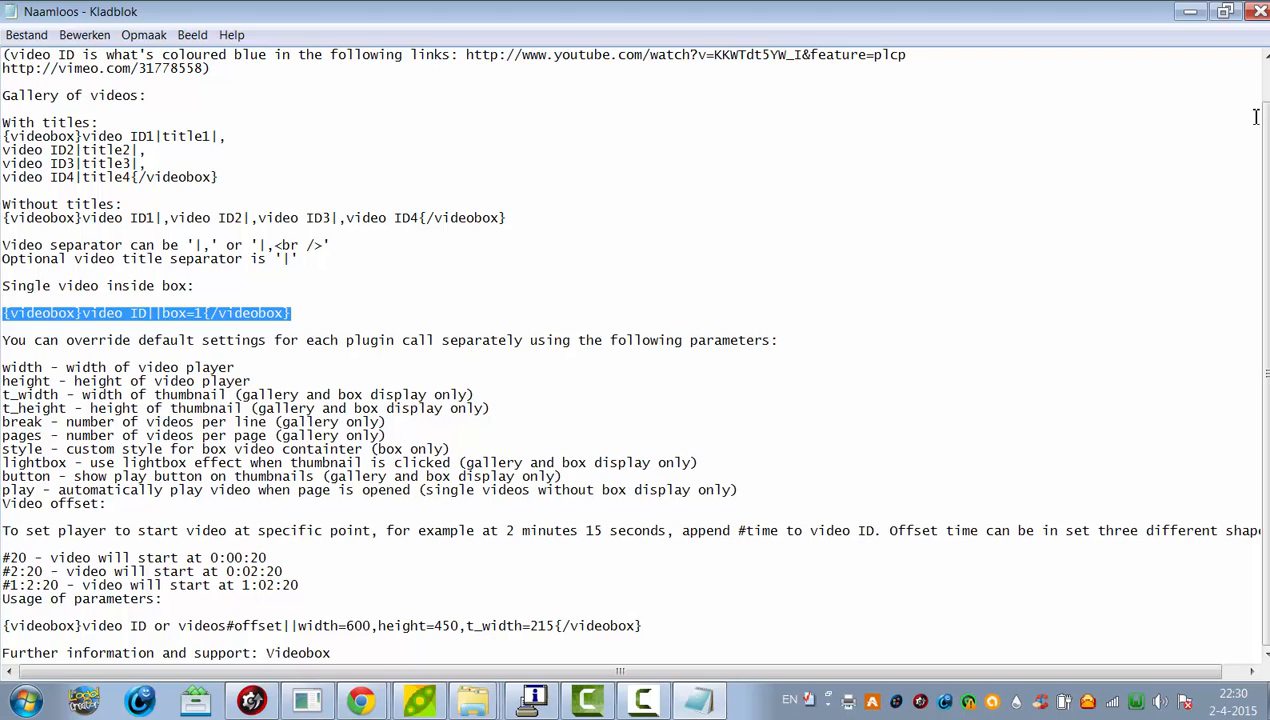
{"action": "left_click_drag", "start_coordinate": [1268, 128], "coordinate": [1268, 108]}
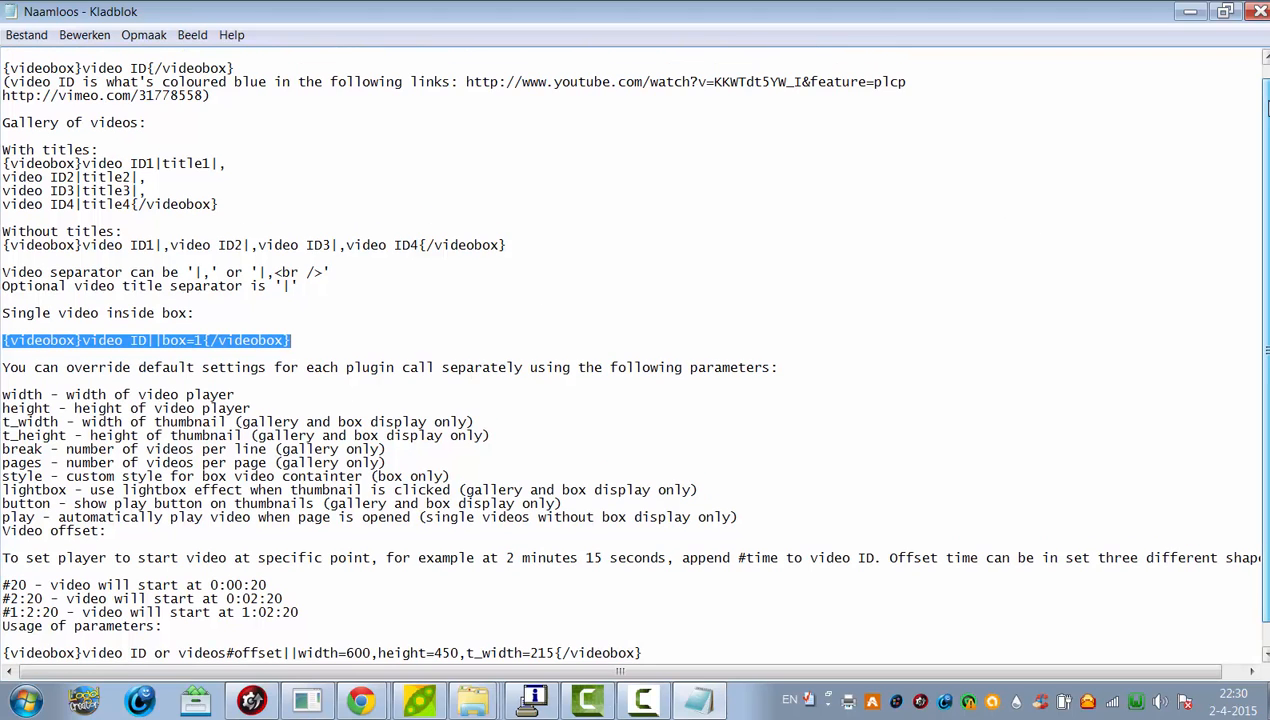
{"action": "left_click_drag", "start_coordinate": [236, 68], "coordinate": [4, 68]}
{"action": "key", "text": "ctrl+c"}
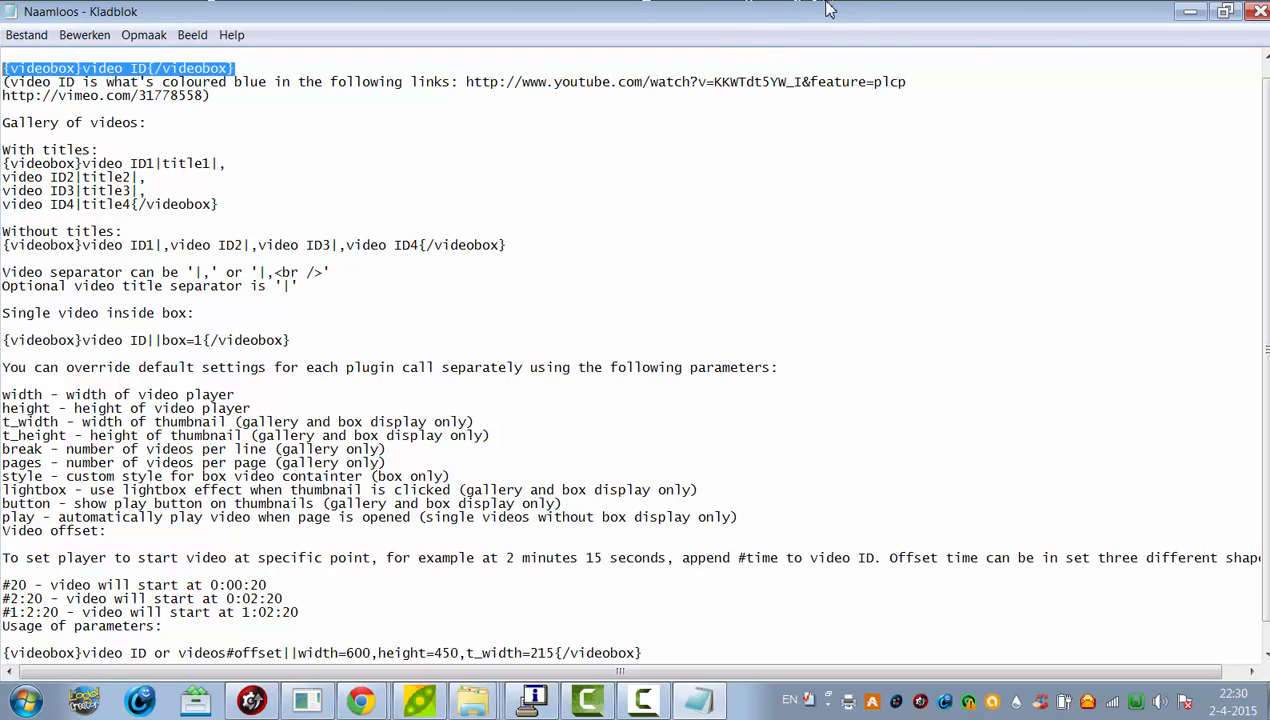
{"action": "key", "text": "alt+Tab"}
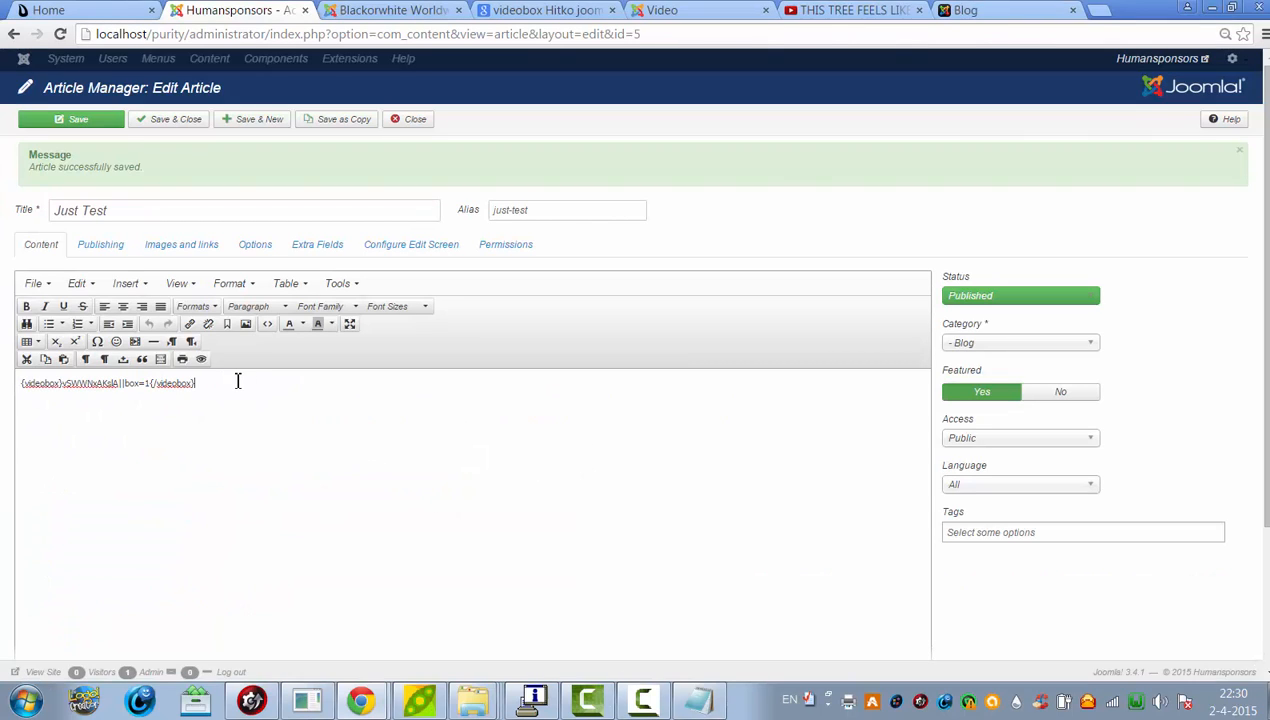
{"action": "key", "text": "ctrl+v"}
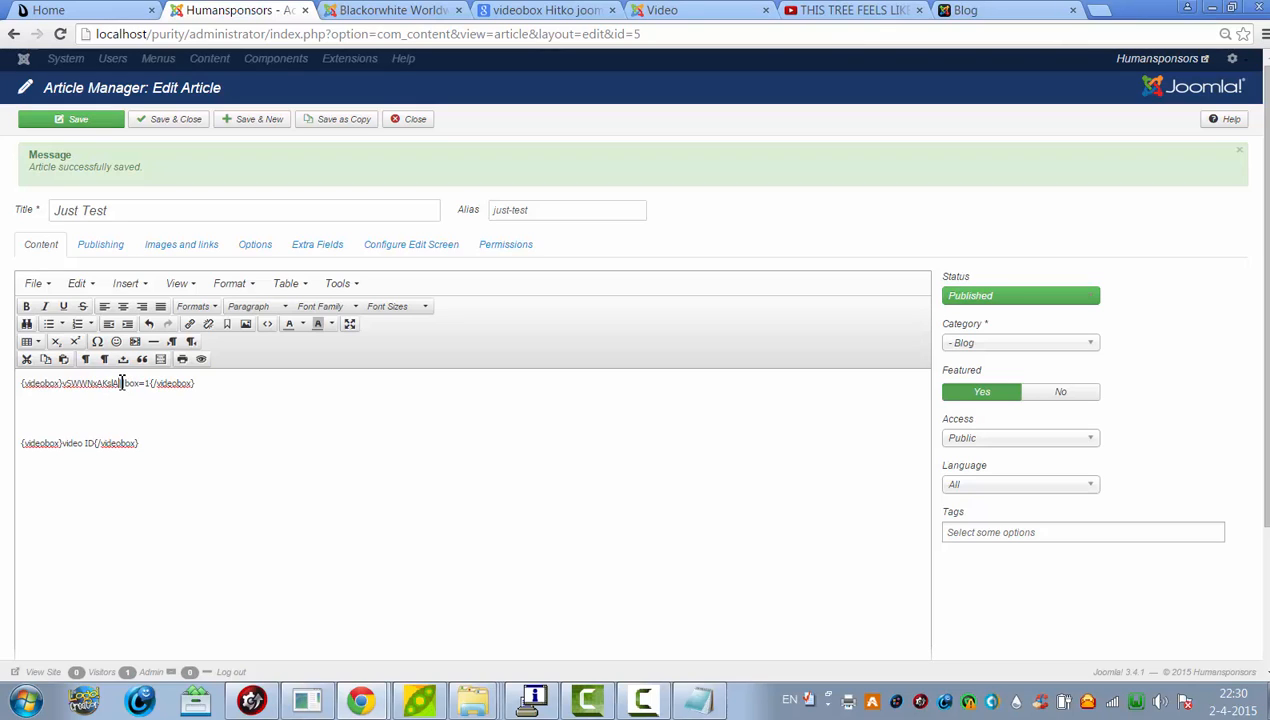
Replace the video ID placeholder in the new videobox line with vSWWNxAKslA from the first line and save the article.
{"action": "left_click_drag", "start_coordinate": [120, 383], "coordinate": [62, 386]}
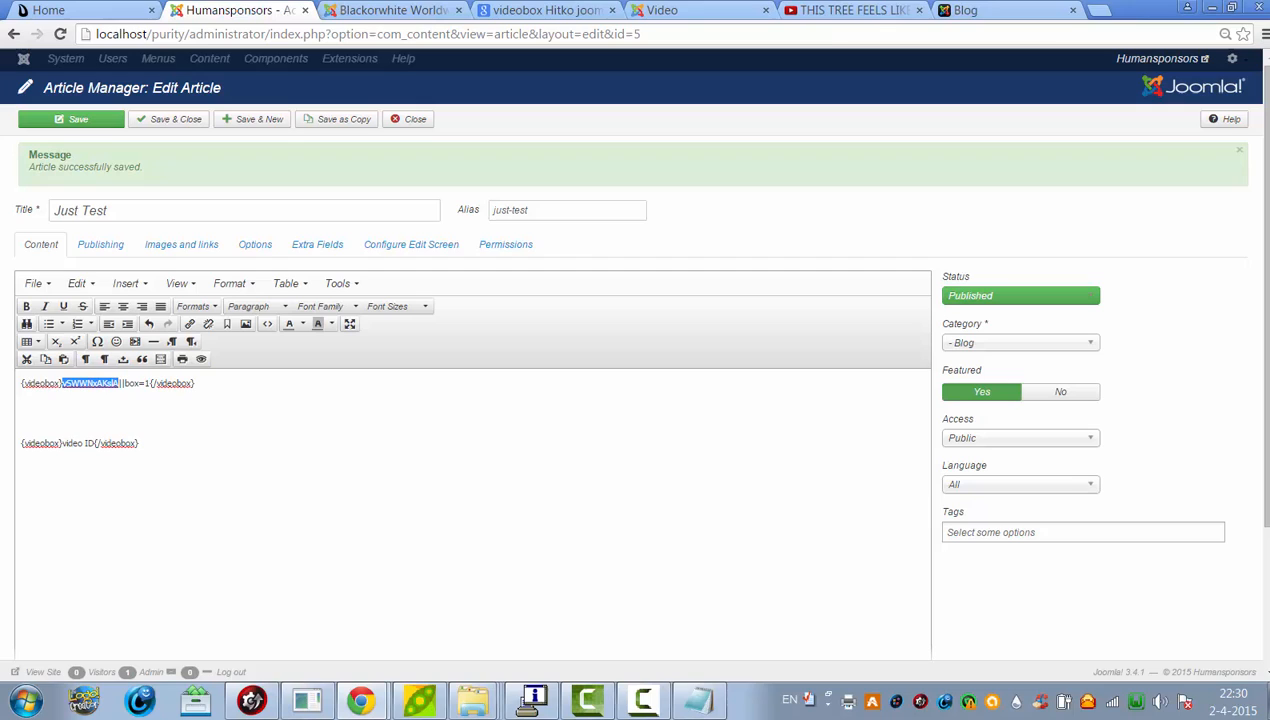
{"action": "left_click", "coordinate": [97, 444]}
{"action": "key", "text": "BackSpace"}
{"action": "key", "text": "BackSpace"}
{"action": "key", "text": "BackSpace"}
{"action": "key", "text": "BackSpace"}
{"action": "key", "text": "BackSpace"}
{"action": "key", "text": "BackSpace"}
{"action": "key", "text": "BackSpace"}
{"action": "key", "text": "BackSpace"}
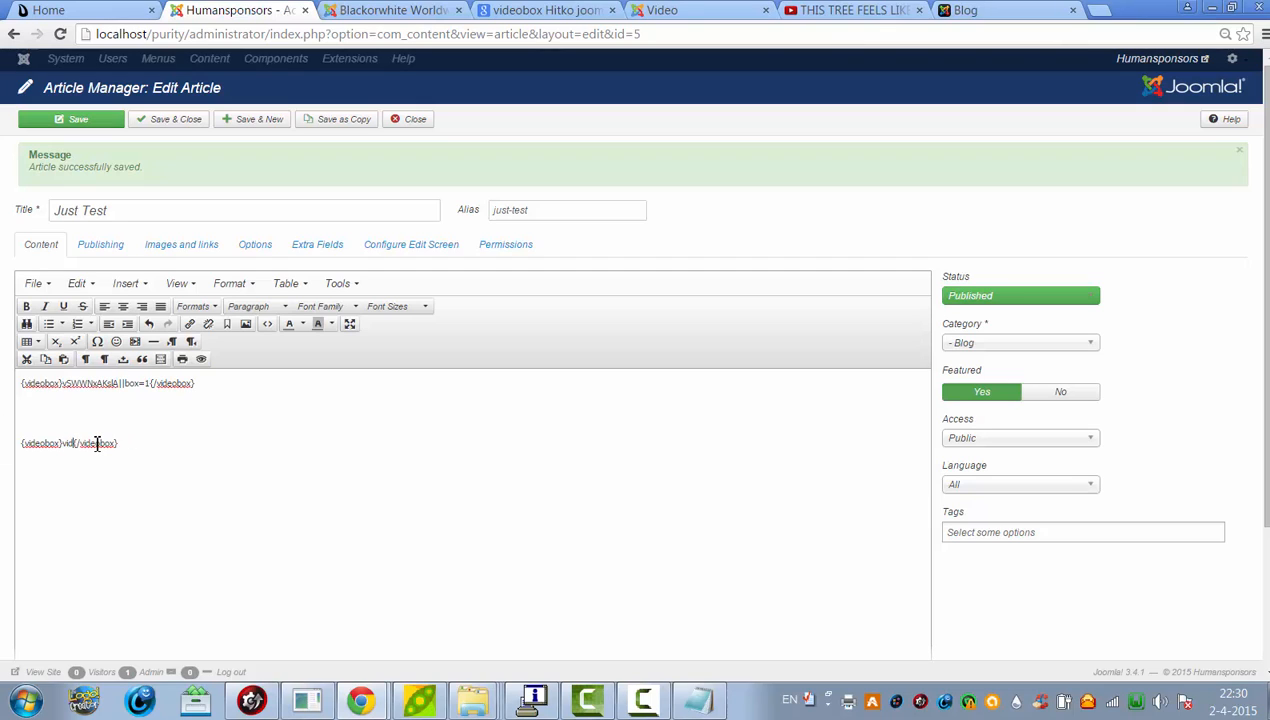
{"action": "key", "text": "BackSpace"}
{"action": "type", "text": "vSWWNxAKslA"}
{"action": "left_click", "coordinate": [52, 122]}
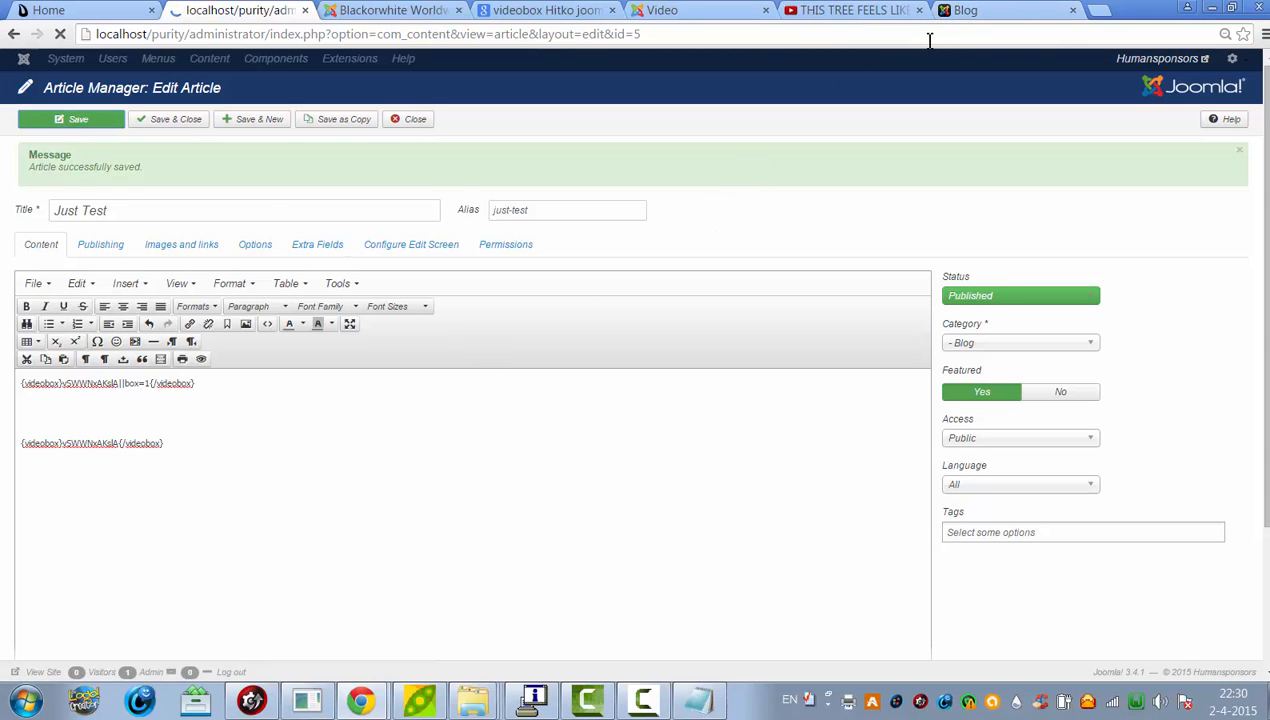
Reload the site's Blog page and view both video displays in the Just Test article.
{"action": "left_click", "coordinate": [1008, 11]}
{"action": "left_click", "coordinate": [771, 42]}
{"action": "key", "text": "Return"}
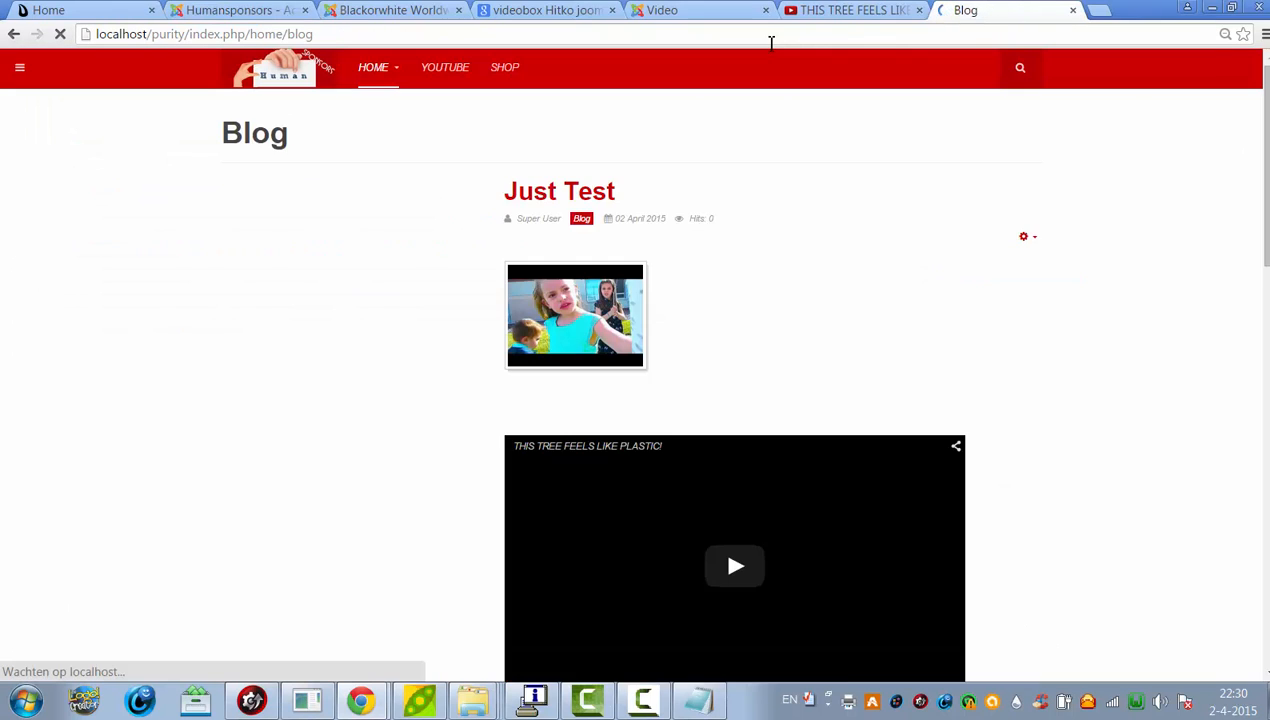
{"action": "mouse_move", "coordinate": [1267, 157]}
{"action": "left_mouse_down"}
{"action": "mouse_move", "coordinate": [1267, 241]}
{"action": "mouse_move", "coordinate": [1267, 155]}
{"action": "left_mouse_up"}
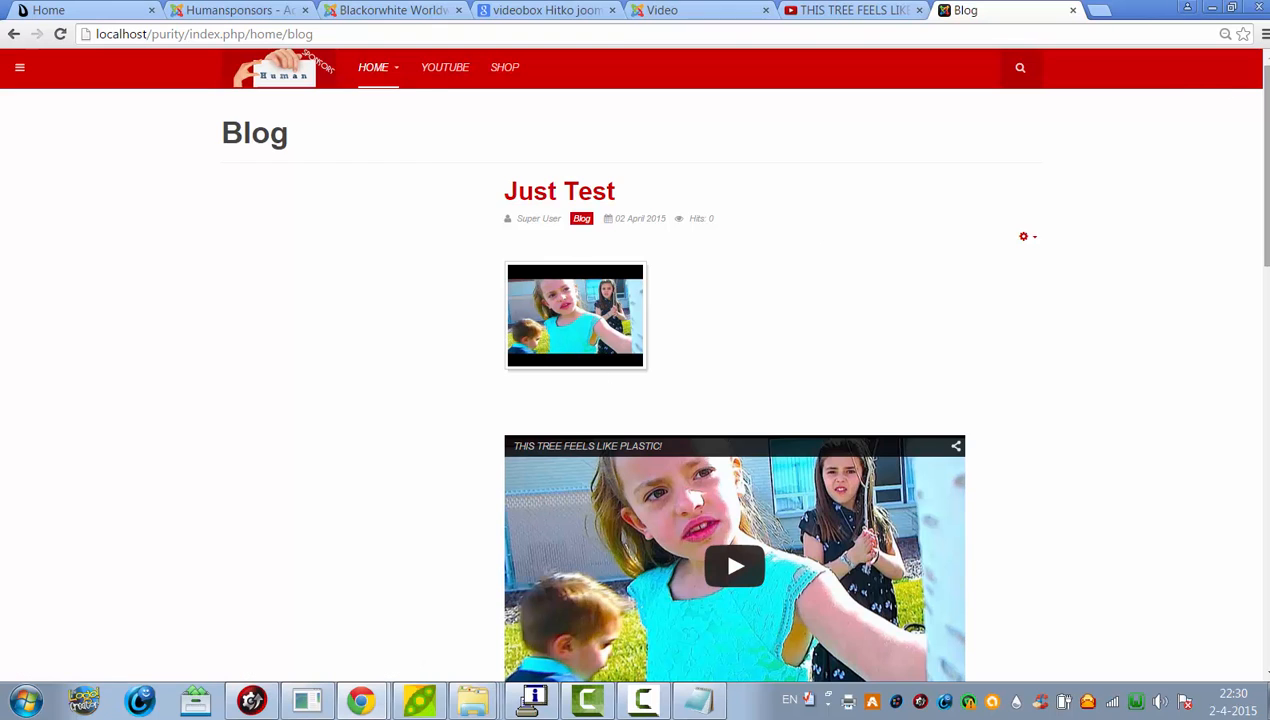
{"action": "left_click_drag", "start_coordinate": [1267, 190], "coordinate": [1267, 219]}
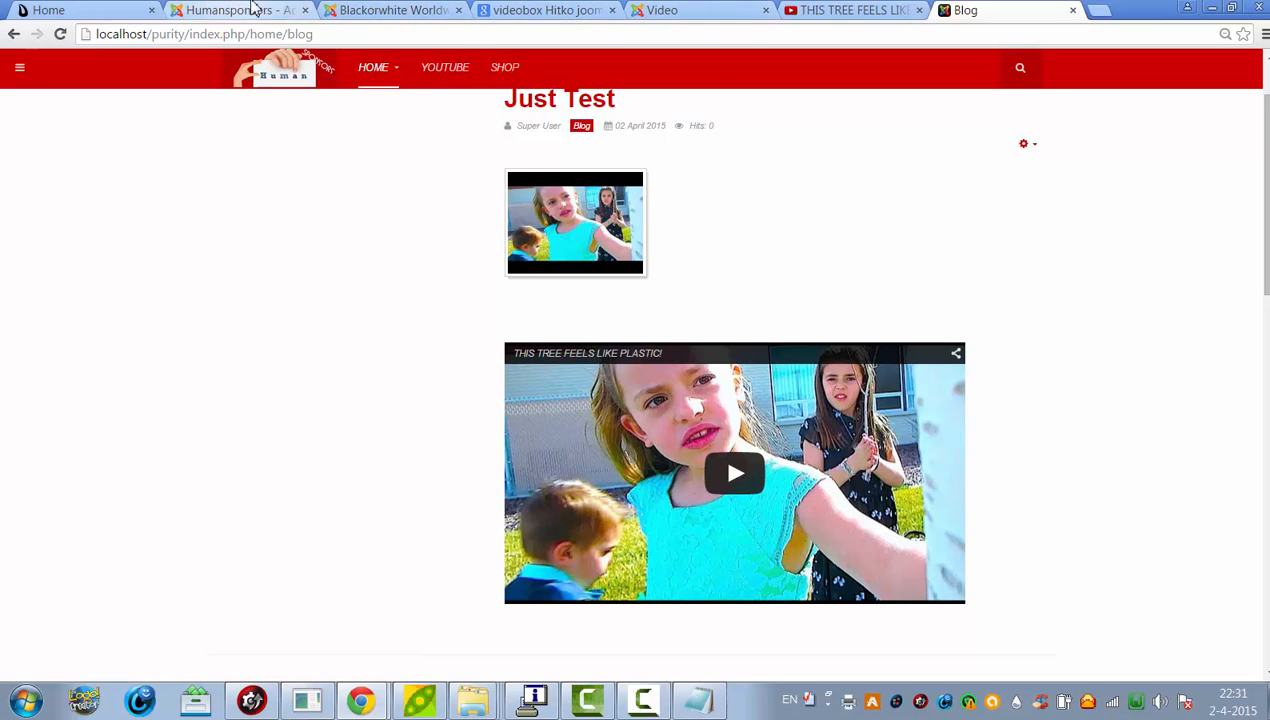
Copy the four-video gallery code with titles from the Notepad notes and paste it below the second videobox line in the Just Test article.
{"action": "left_click", "coordinate": [245, 10]}
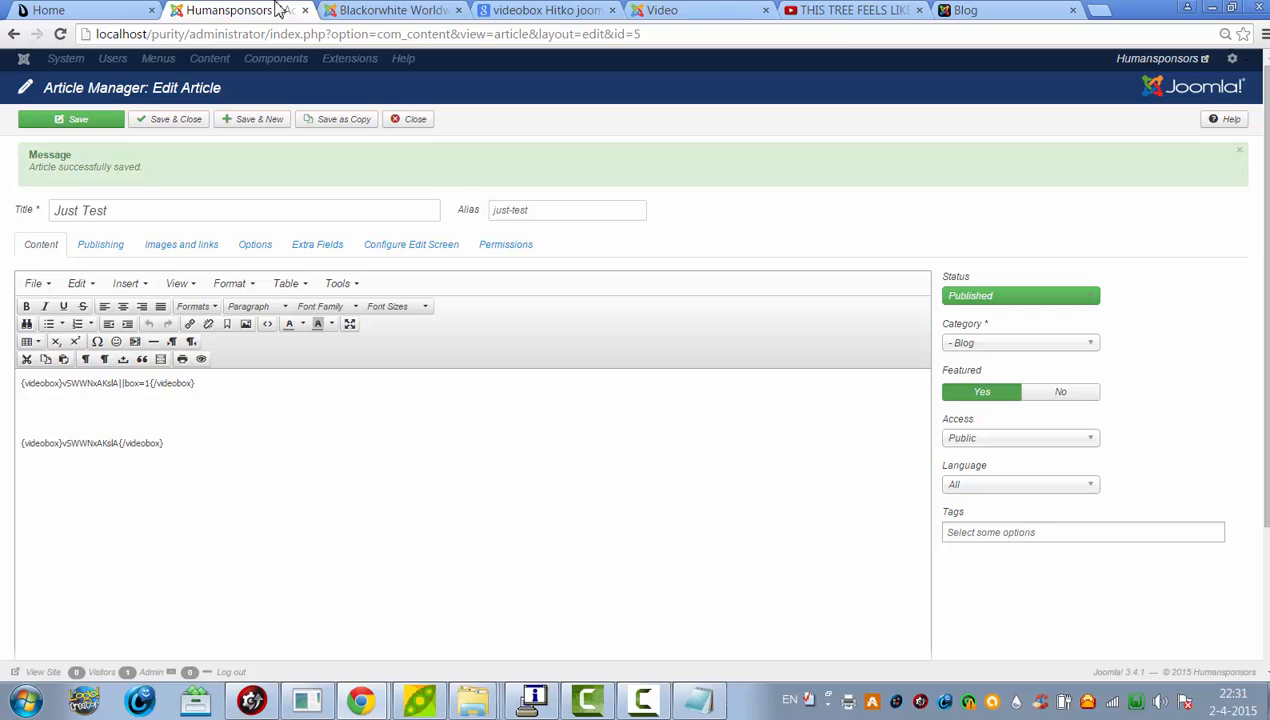
{"action": "left_click", "coordinate": [698, 700]}
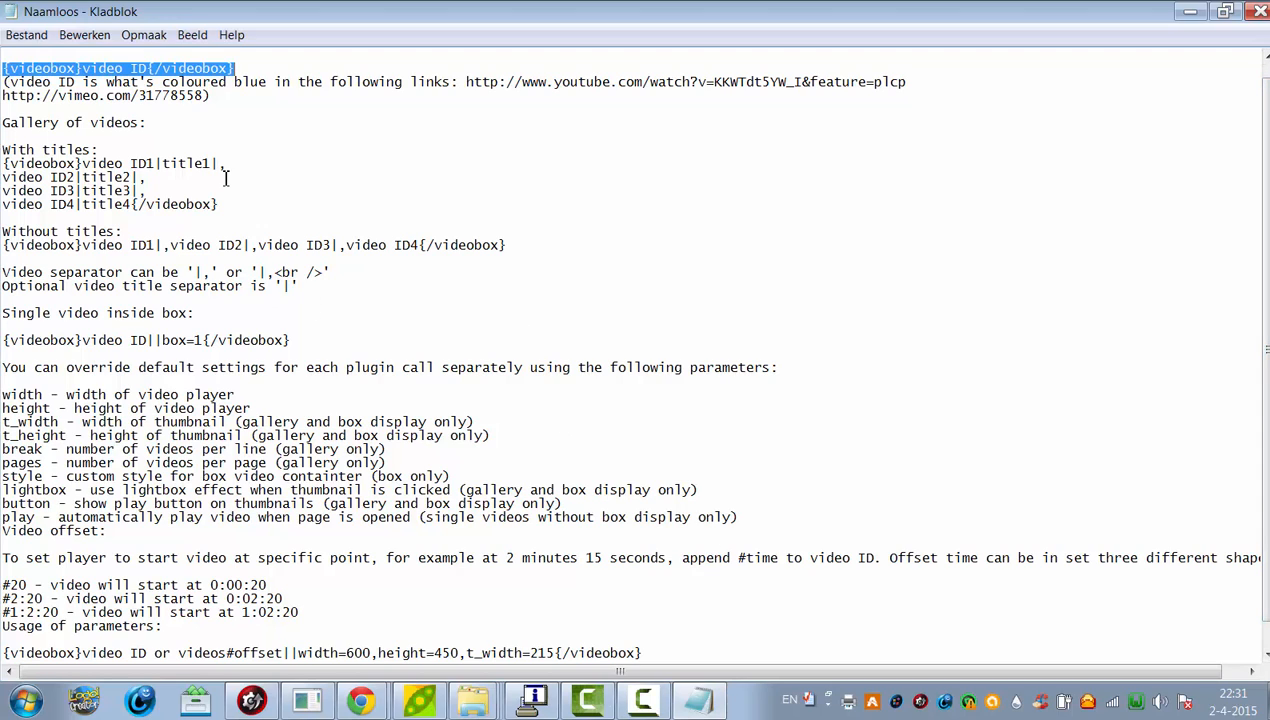
{"action": "left_click_drag", "start_coordinate": [219, 205], "coordinate": [3, 168]}
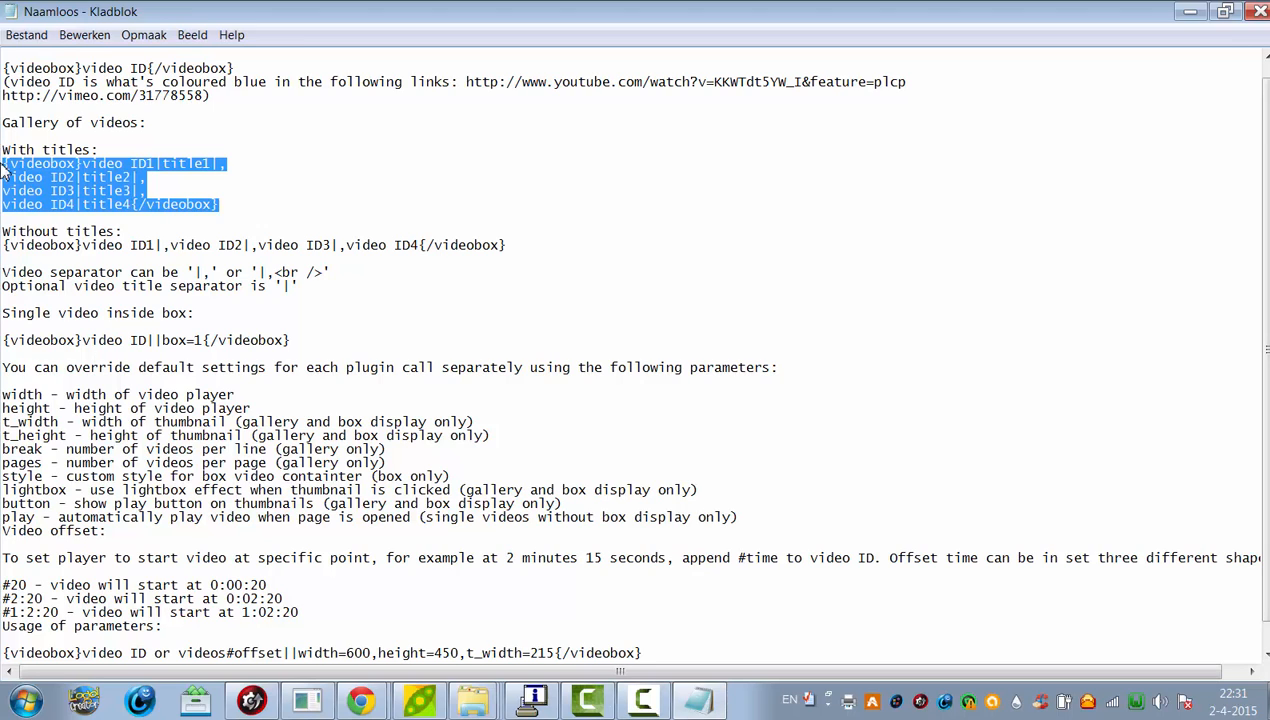
{"action": "left_click", "coordinate": [1190, 11]}
{"action": "left_click", "coordinate": [316, 563]}
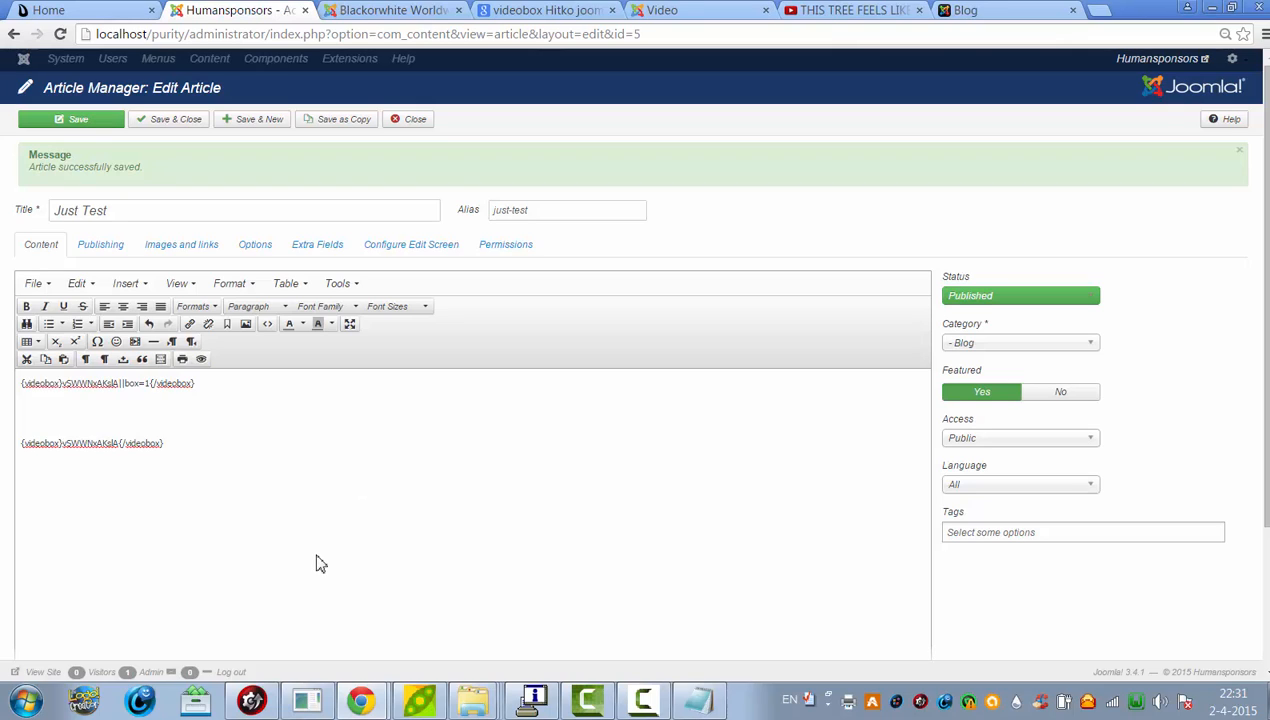
{"action": "type", "text": "{videobox}video ID1|title1, video ID2|title2, video ID3|title3, video ID4|title4{/videobox}"}
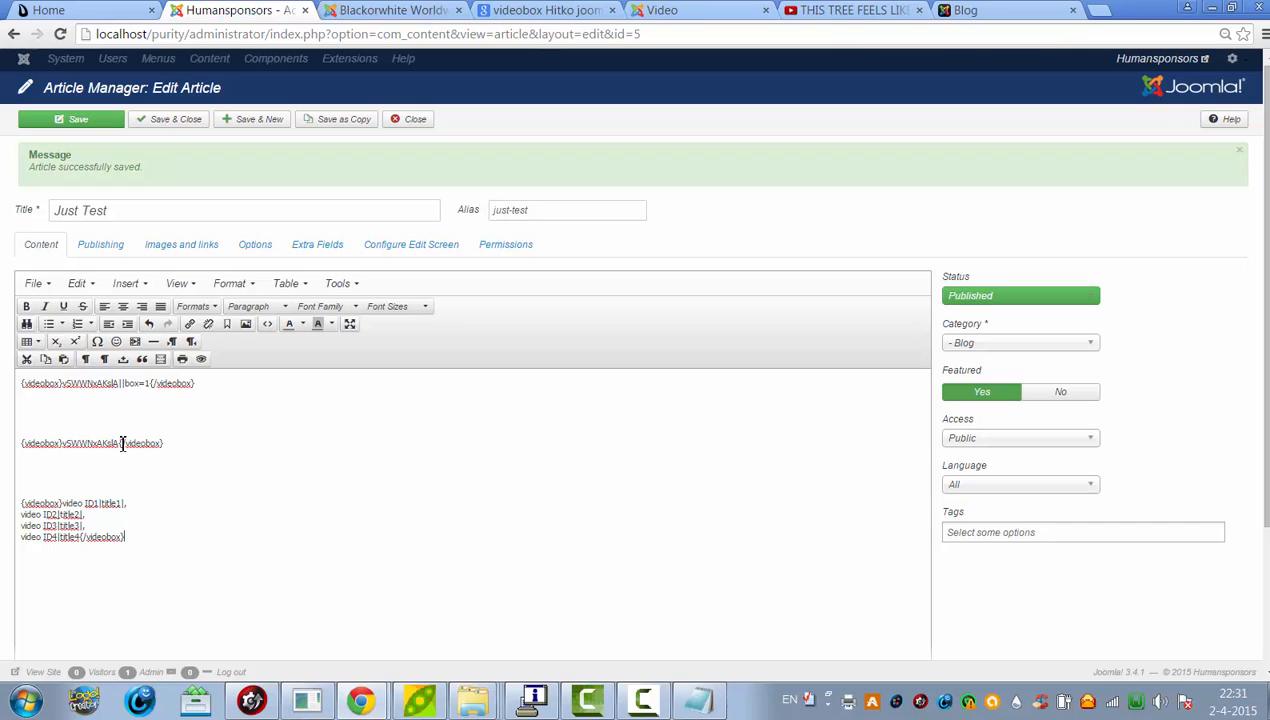
Replace the video ID1 placeholder in the gallery code with vSWWNxAKslA, copied from the line above.
{"action": "left_click_drag", "start_coordinate": [122, 444], "coordinate": [66, 447]}
{"action": "key", "text": "ctrl+c"}
{"action": "left_click", "coordinate": [99, 503]}
{"action": "key", "text": "BackSpace"}
{"action": "key", "text": "BackSpace"}
{"action": "key", "text": "BackSpace"}
{"action": "key", "text": "BackSpace"}
{"action": "key", "text": "BackSpace"}
{"action": "key", "text": "BackSpace"}
{"action": "key", "text": "ctrl+v"}
Copy the title THIS TREE FEELS LIKE PLASTIC! from the video's YouTube page and return to the article editor.
{"action": "left_click", "coordinate": [905, 14]}
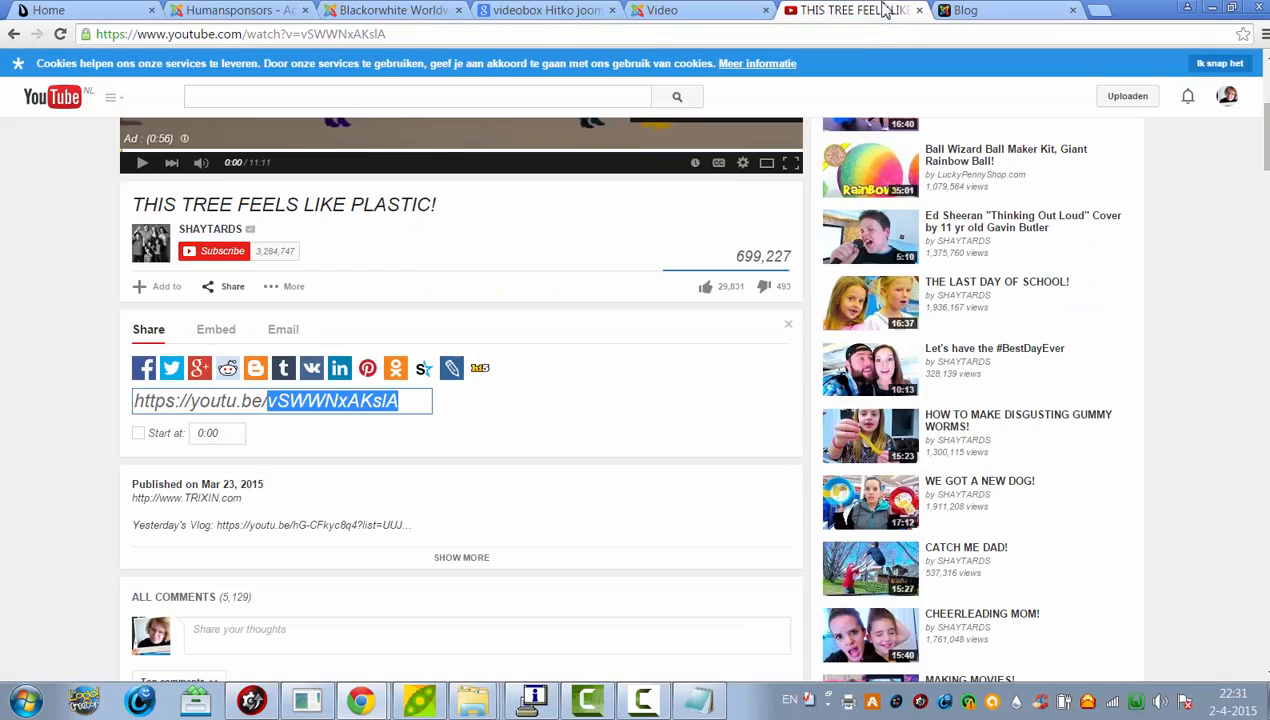
{"action": "left_click_drag", "start_coordinate": [460, 215], "coordinate": [141, 190]}
{"action": "key", "text": "ctrl+c"}
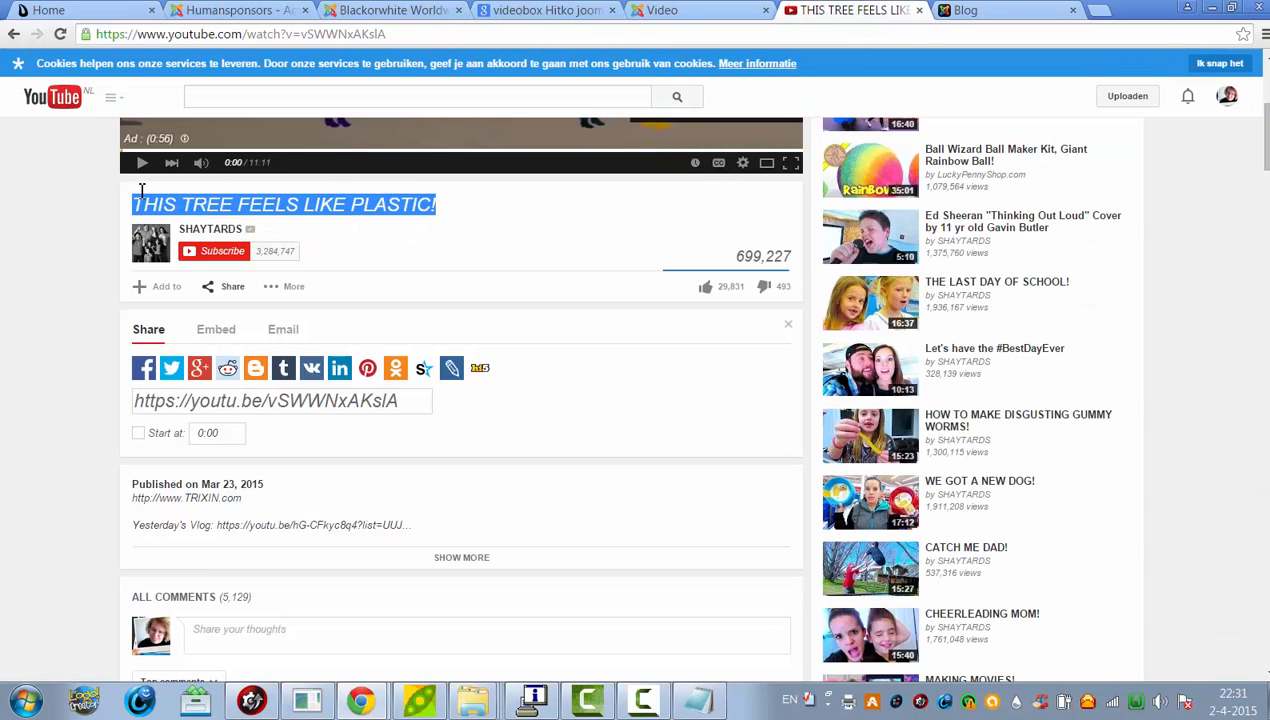
{"action": "left_click", "coordinate": [280, 10]}
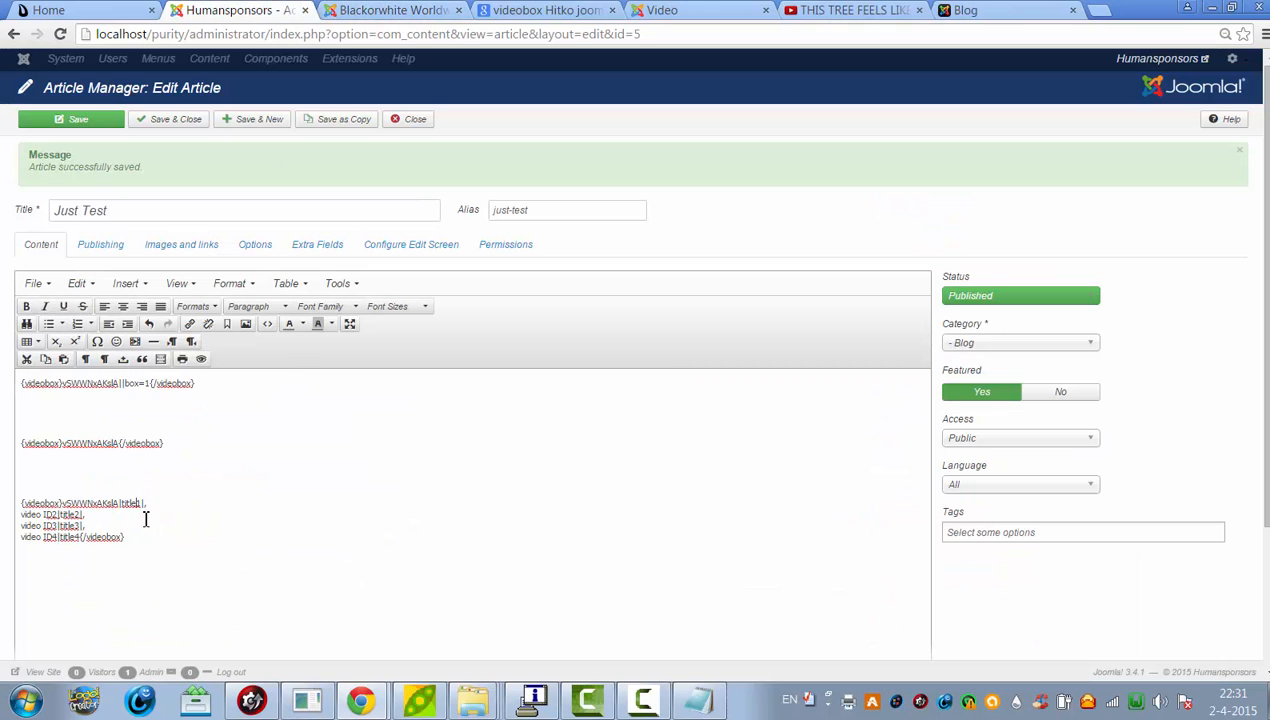
Try to replace title1 in the gallery code by pasting the copied YouTube title directly.
{"action": "key", "text": "BackSpace"}
{"action": "key", "text": "BackSpace"}
{"action": "key", "text": "BackSpace"}
{"action": "key", "text": "BackSpace"}
{"action": "key", "text": "BackSpace"}
{"action": "key", "text": "ctrl+v"}
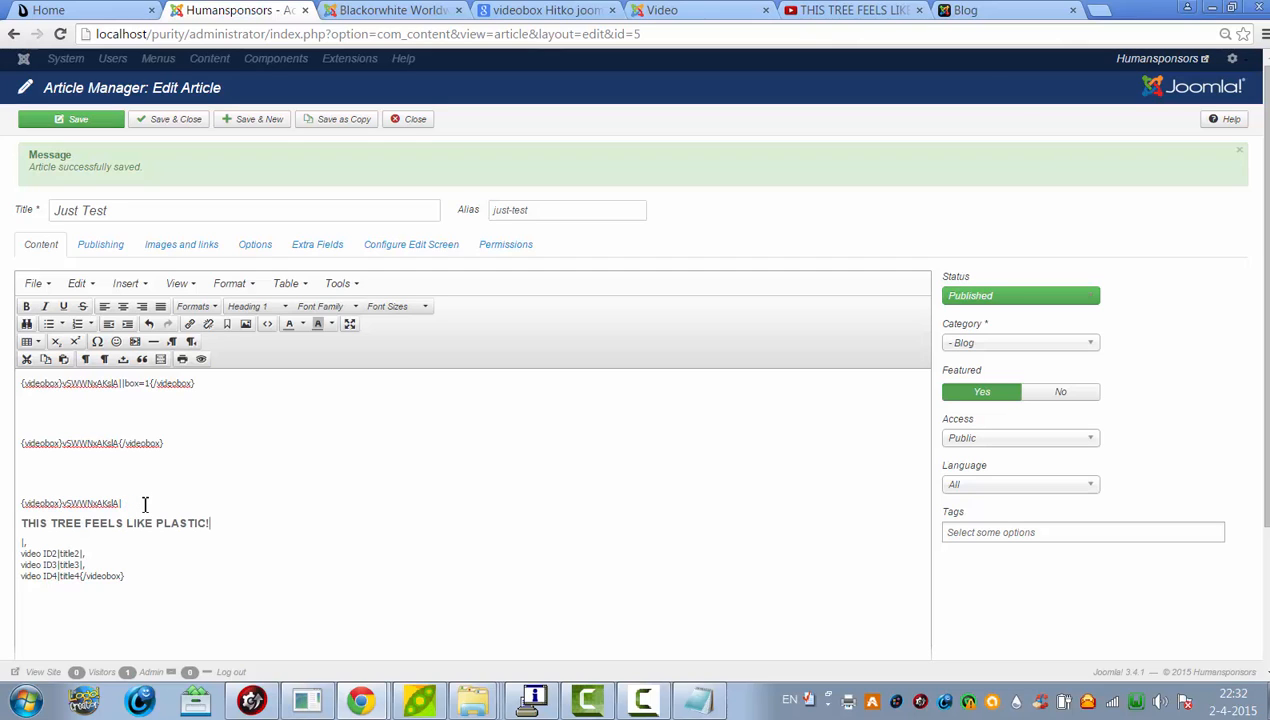
{"action": "key", "text": "ctrl+z"}
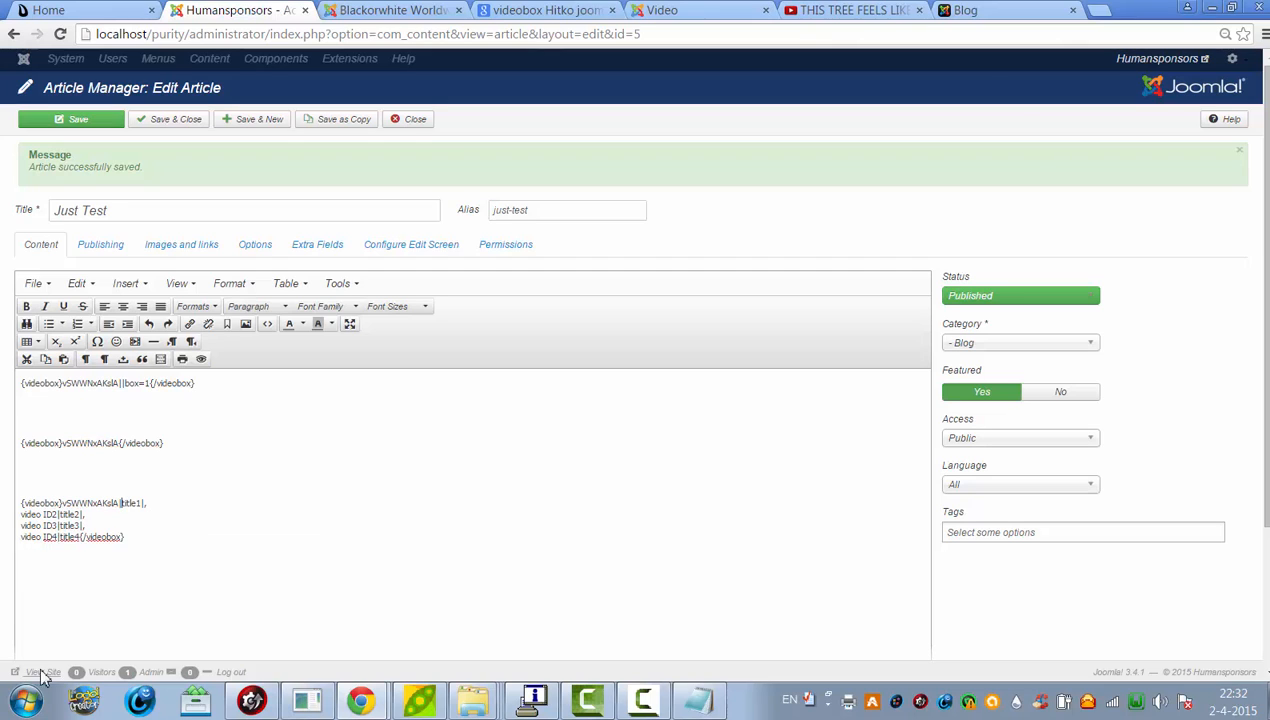
Paste the copied video title into a new Notepad document and copy it from there as plain text.
{"action": "left_click", "coordinate": [25, 700]}
{"action": "left_click", "coordinate": [118, 376]}
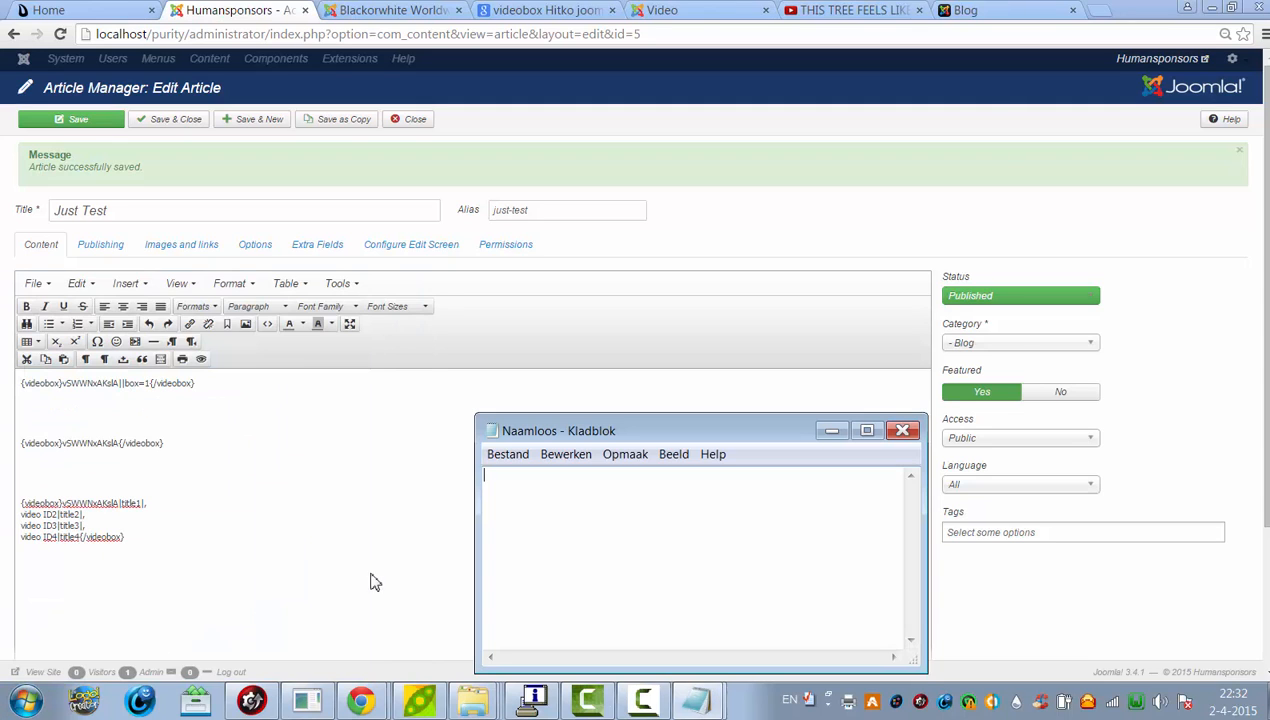
{"action": "key", "text": "ctrl+v"}
{"action": "key", "text": "ctrl+shift+Left"}
{"action": "key", "text": "ctrl+shift+Left"}
{"action": "key", "text": "ctrl+shift+Left"}
{"action": "key", "text": "ctrl+shift+Left"}
{"action": "key", "text": "ctrl+shift+Left"}
{"action": "key", "text": "ctrl+c"}
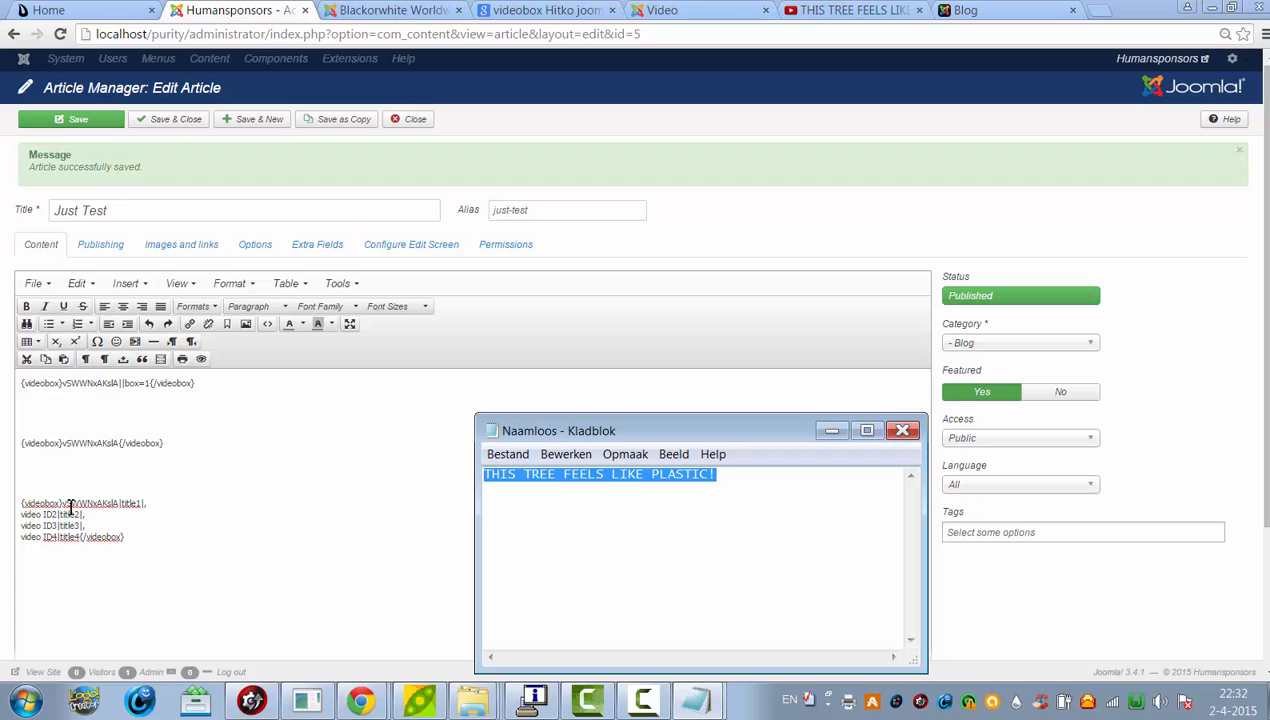
Replace title1 in the gallery code with the plain-text title THIS TREE FEELS LIKE PLASTIC, without the exclamation mark.
{"action": "left_click", "coordinate": [143, 503]}
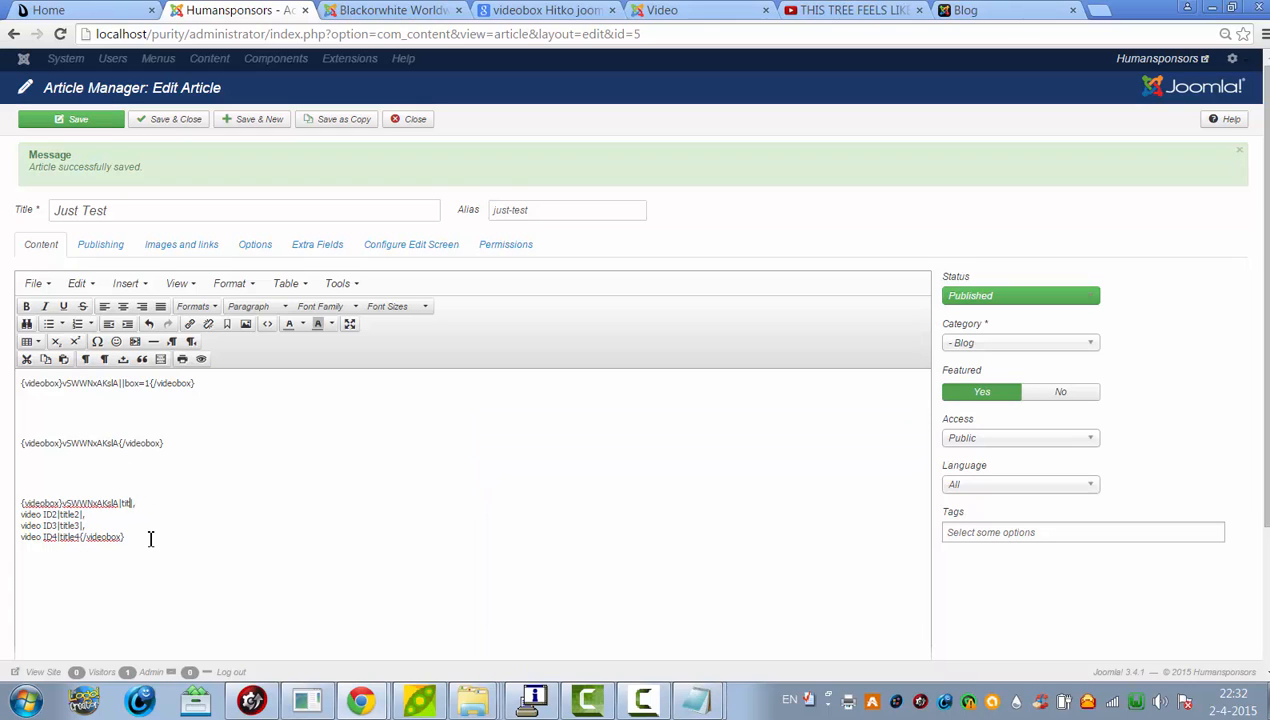
{"action": "key", "text": "ctrl+v"}
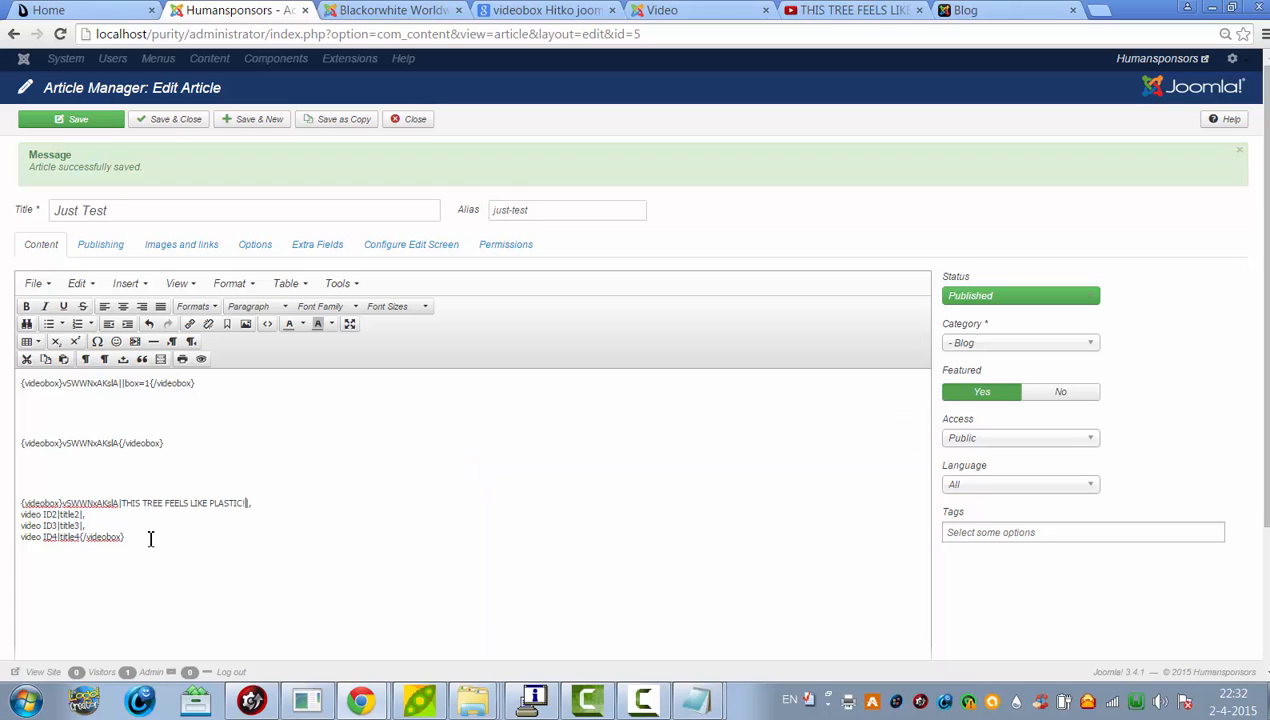
{"action": "key", "text": "BackSpace"}
Open the WE GOT A NEW DOG! video on YouTube, pause it and select the ID ksY26-QrBLY in its share link for copying.
{"action": "left_click", "coordinate": [829, 10]}
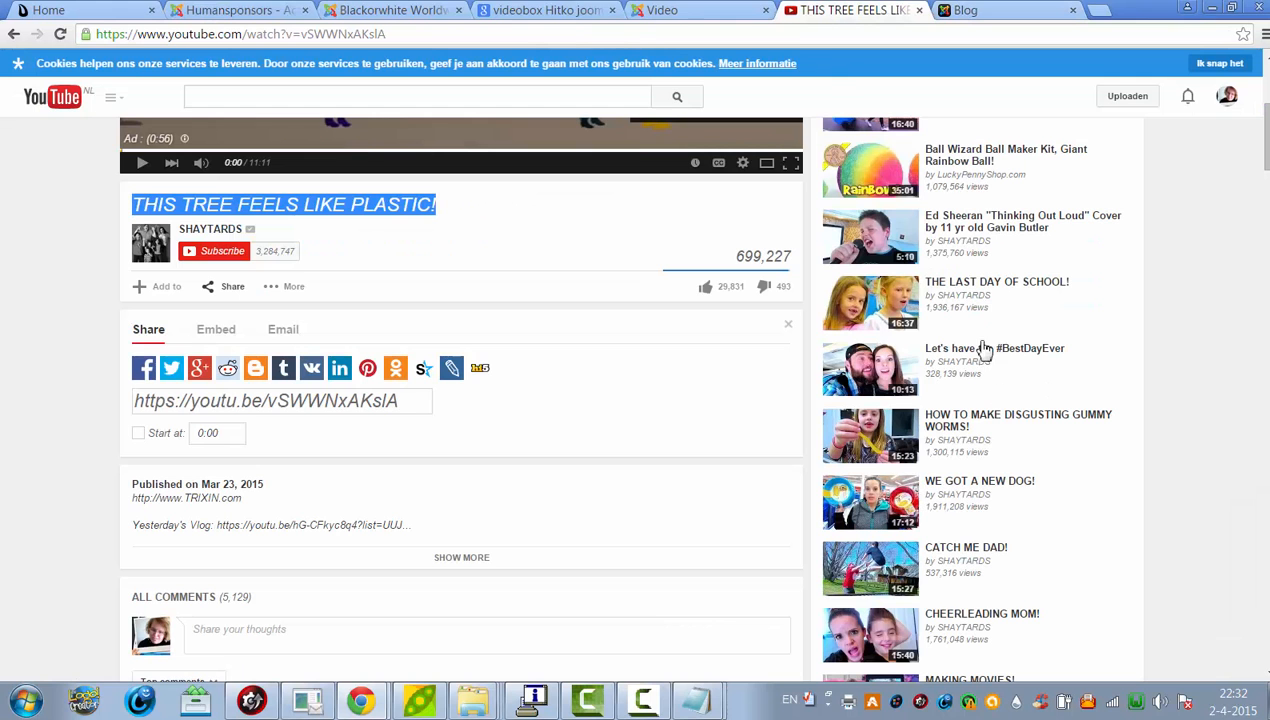
{"action": "left_click", "coordinate": [995, 492]}
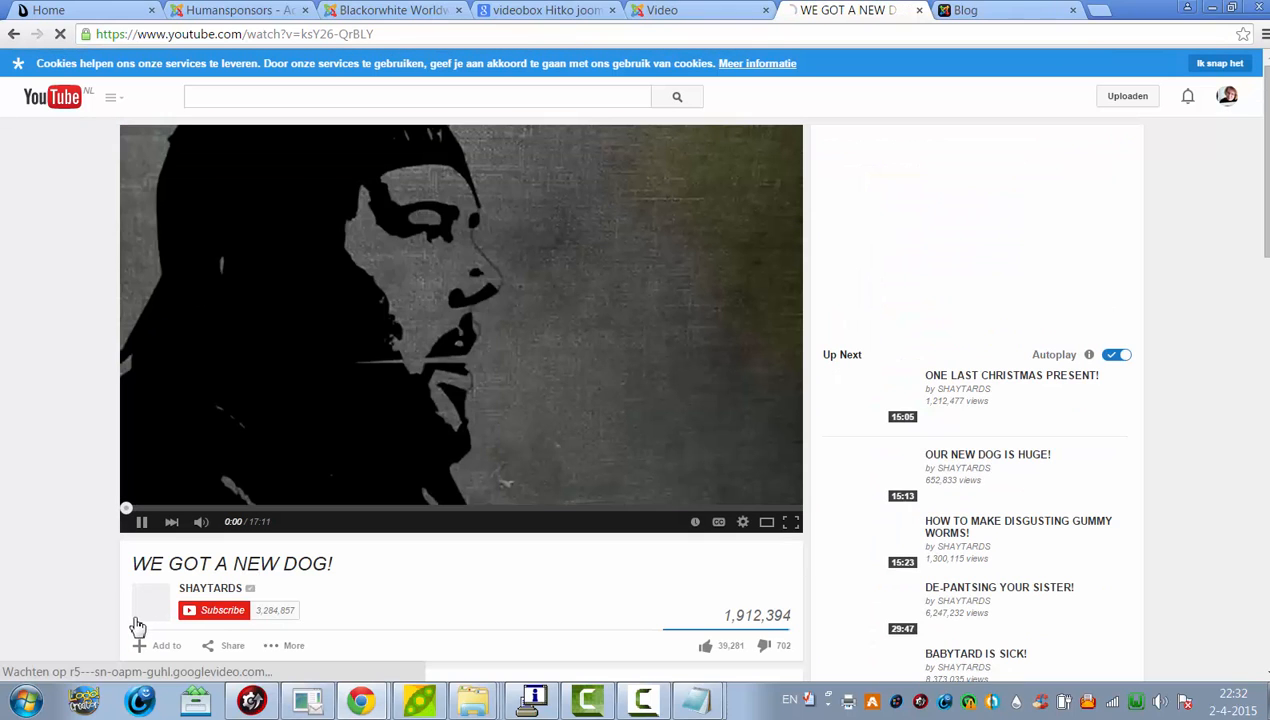
{"action": "left_click", "coordinate": [140, 524]}
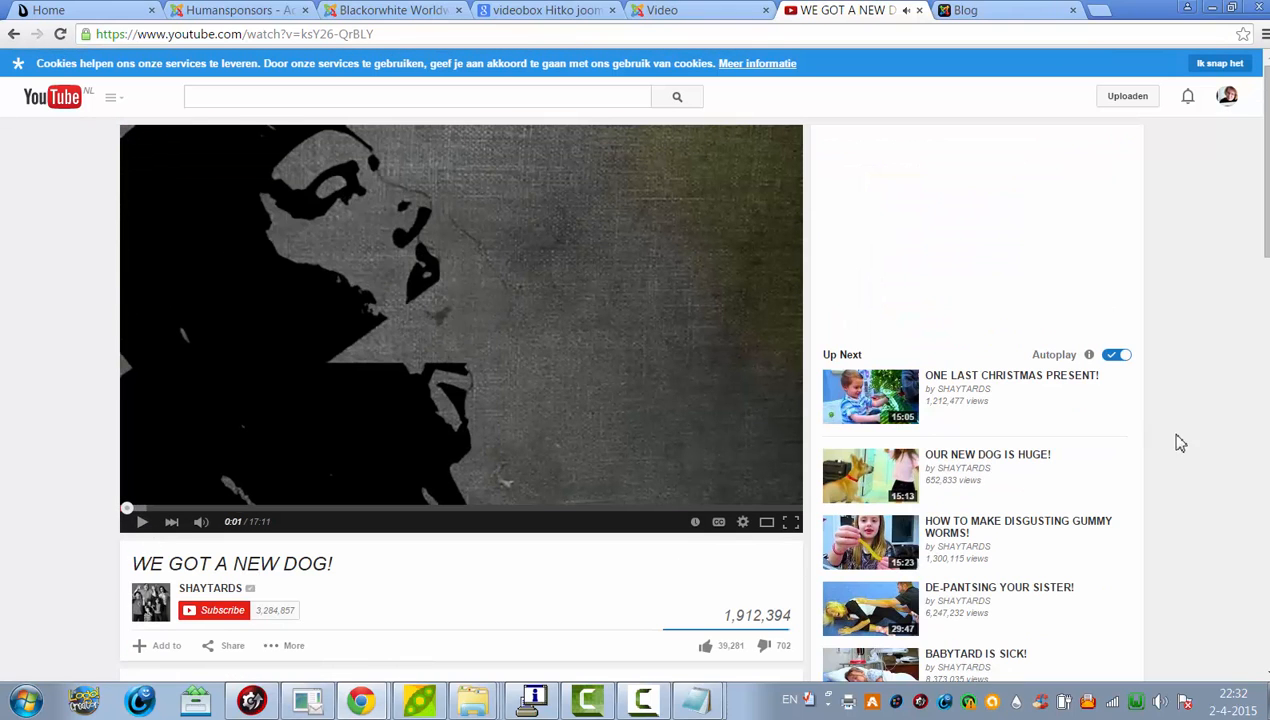
{"action": "scroll", "coordinate": [1180, 443], "scroll_direction": "down", "scroll_amount": 3}
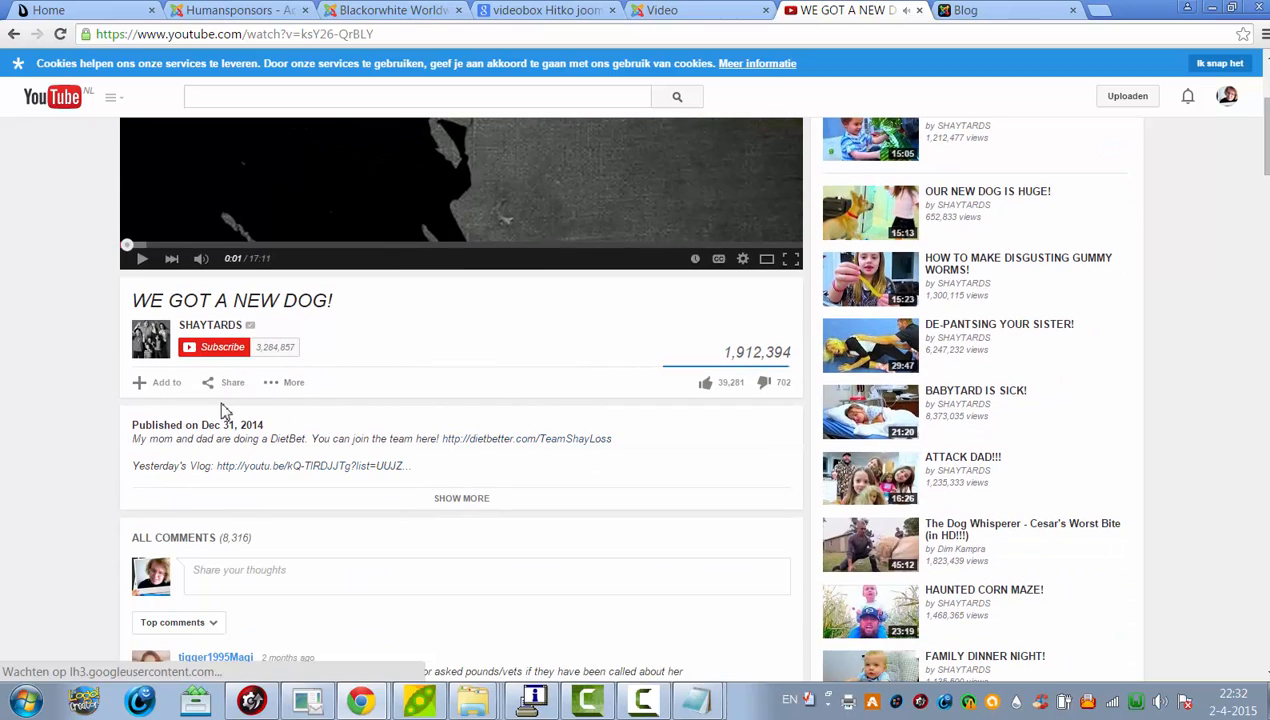
{"action": "left_click", "coordinate": [233, 385]}
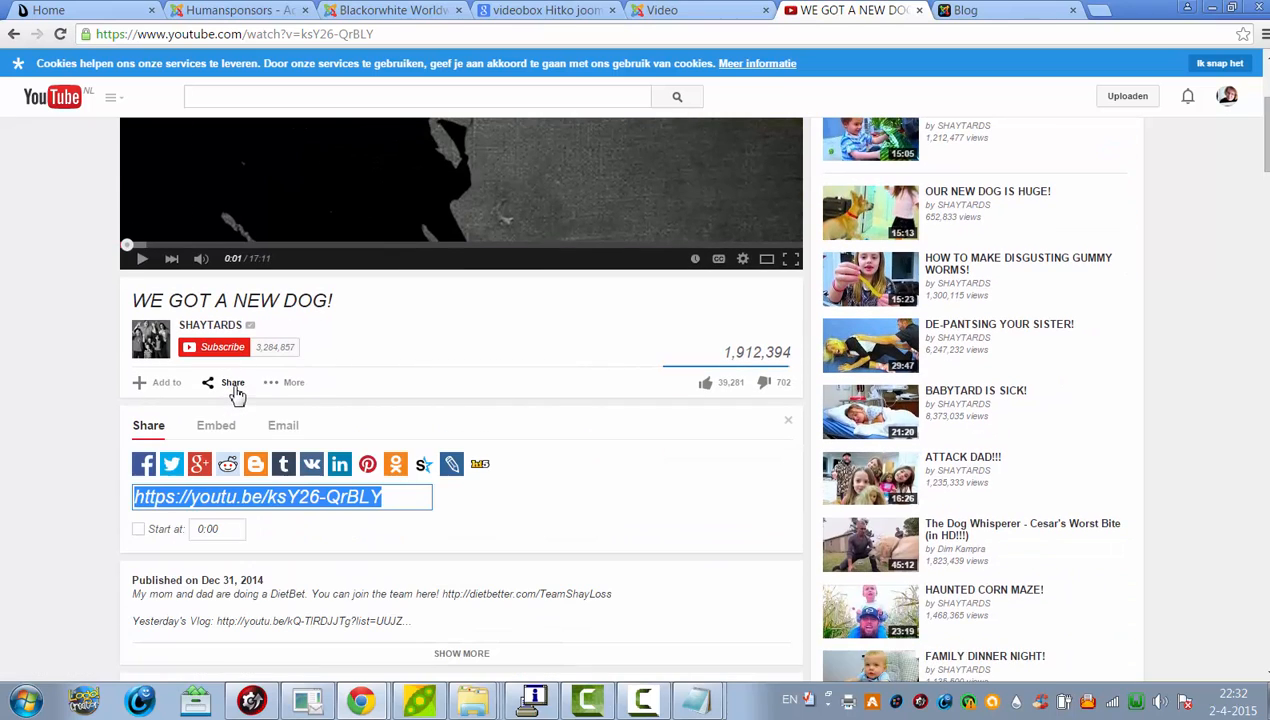
{"action": "left_click", "coordinate": [267, 498]}
{"action": "left_click_drag", "start_coordinate": [268, 498], "coordinate": [472, 493]}
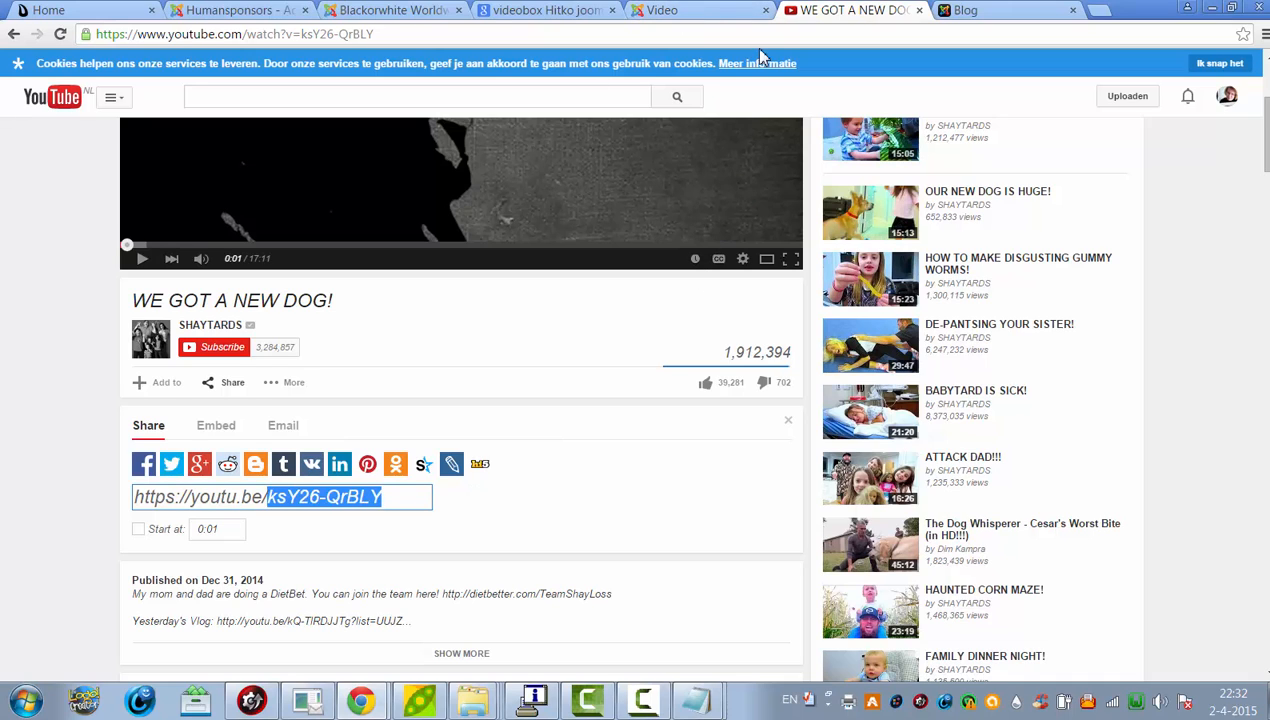
Complete the second gallery entry in the Just Test article with the ID ksY26-QrBLY and the title We Got A New Dog.
{"action": "left_click", "coordinate": [255, 10]}
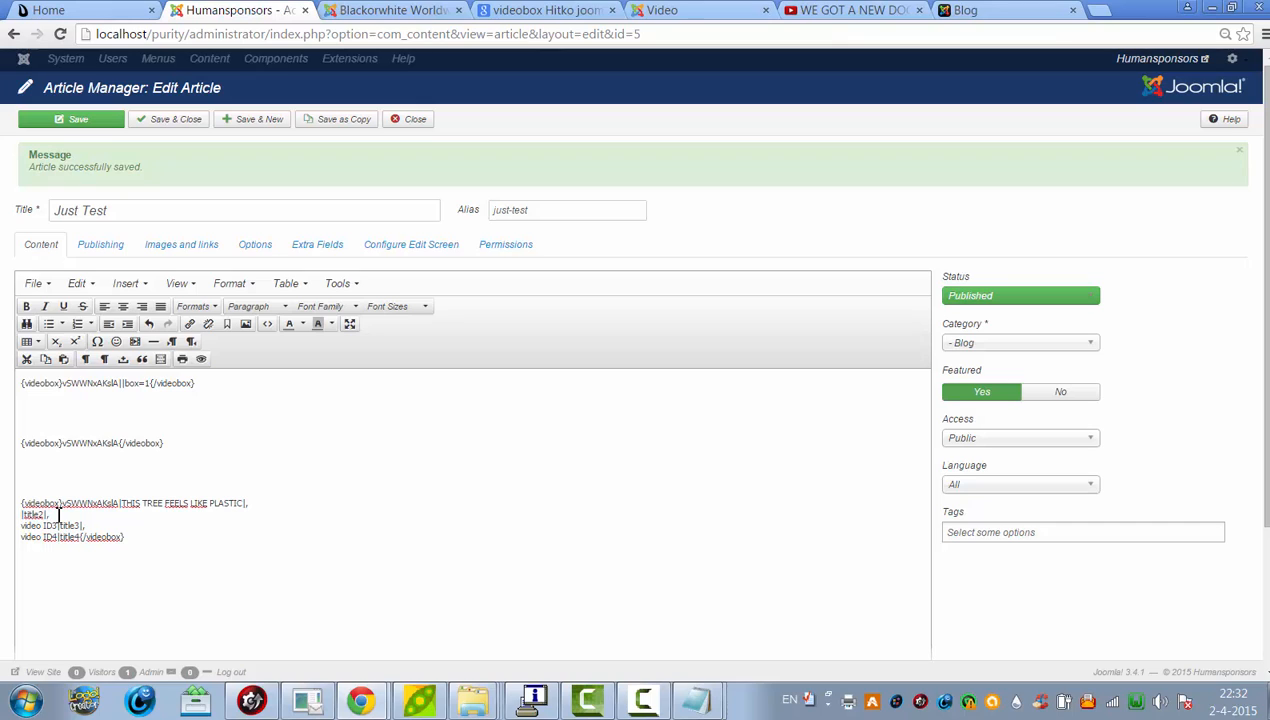
{"action": "type", "text": "ksYZ6-OrLyk"}
{"action": "type", "text": "We"}
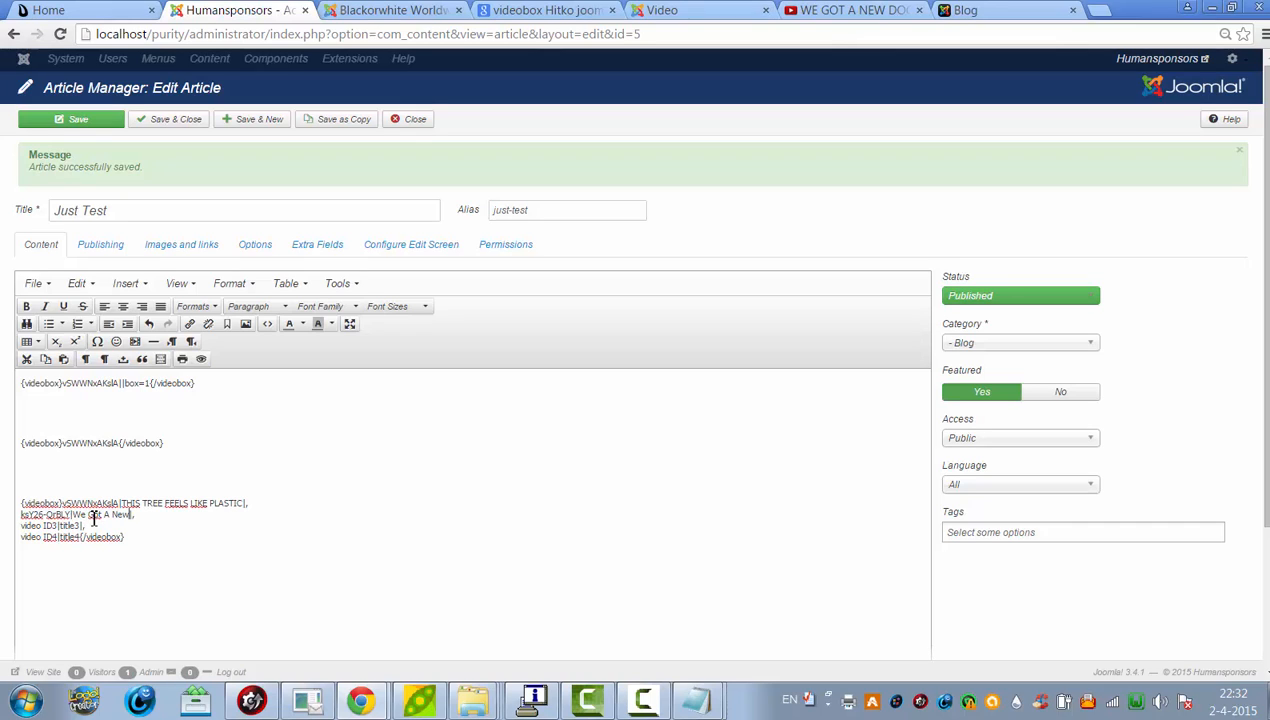
{"action": "type", "text": " Got A New Dog"}
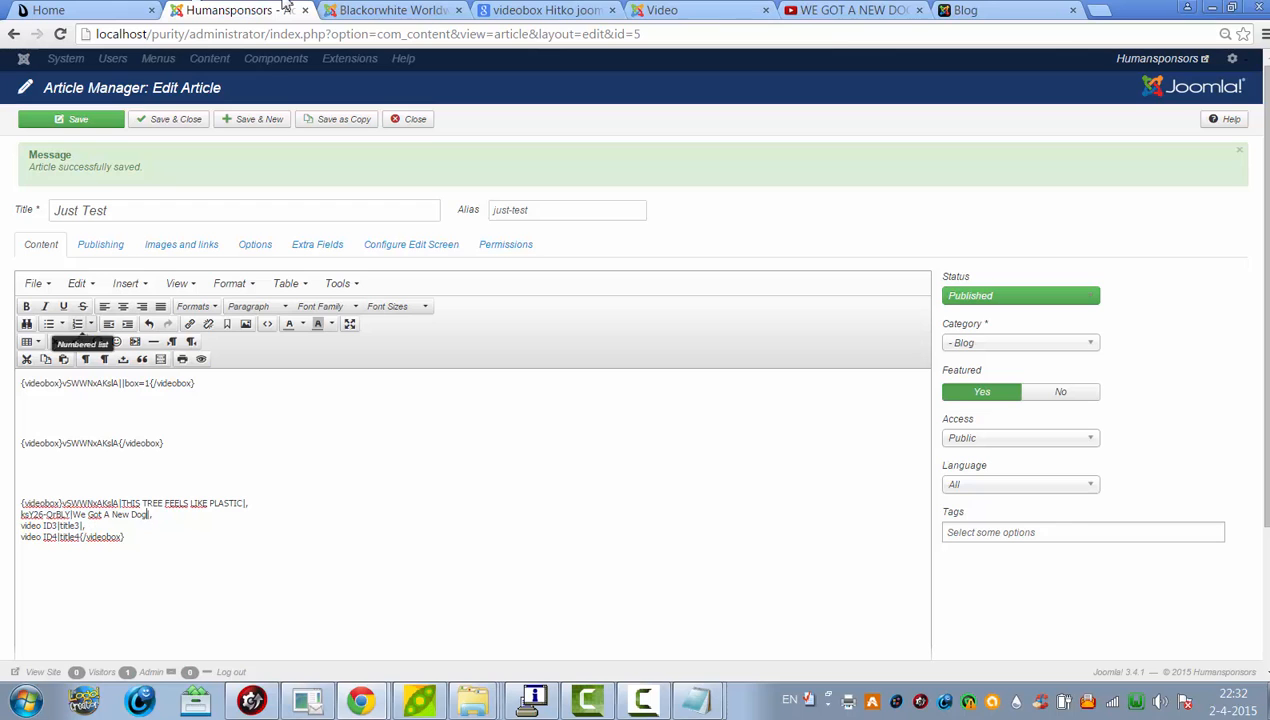
Open the ATTACK DAD!!! video on YouTube, pause it and select the ID in its share link for copying.
{"action": "left_click", "coordinate": [822, 12]}
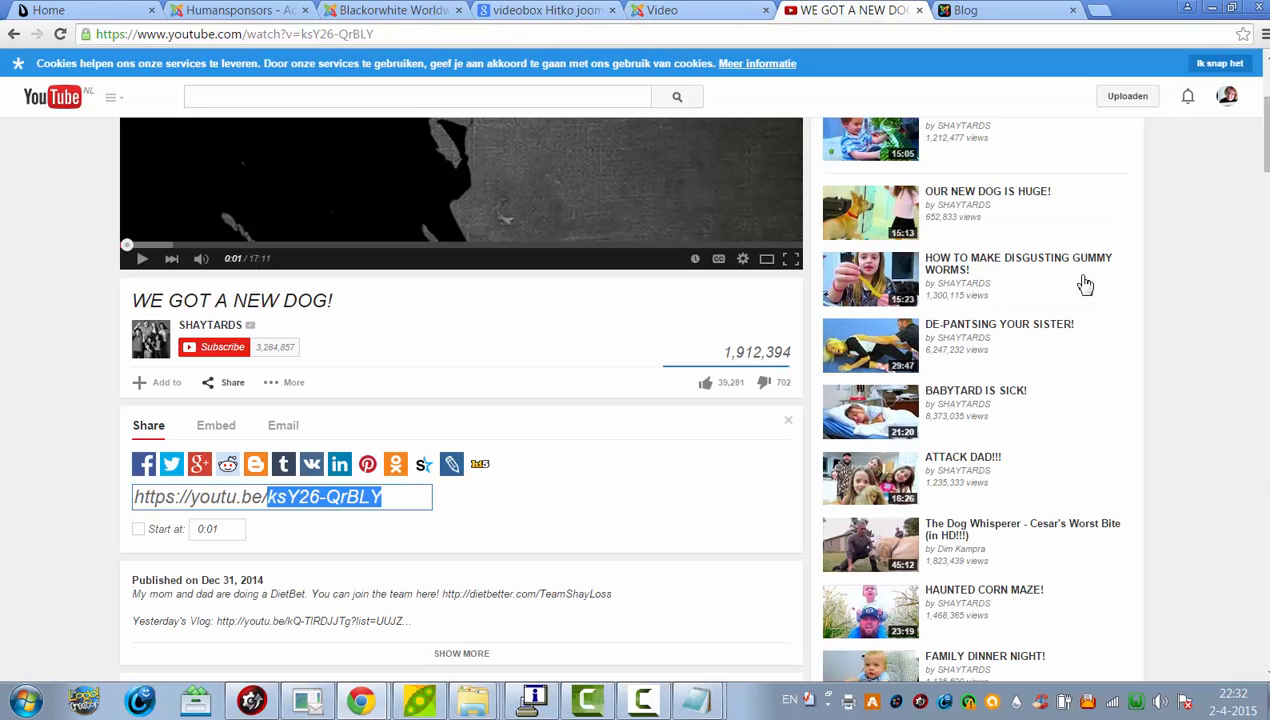
{"action": "left_click", "coordinate": [966, 460]}
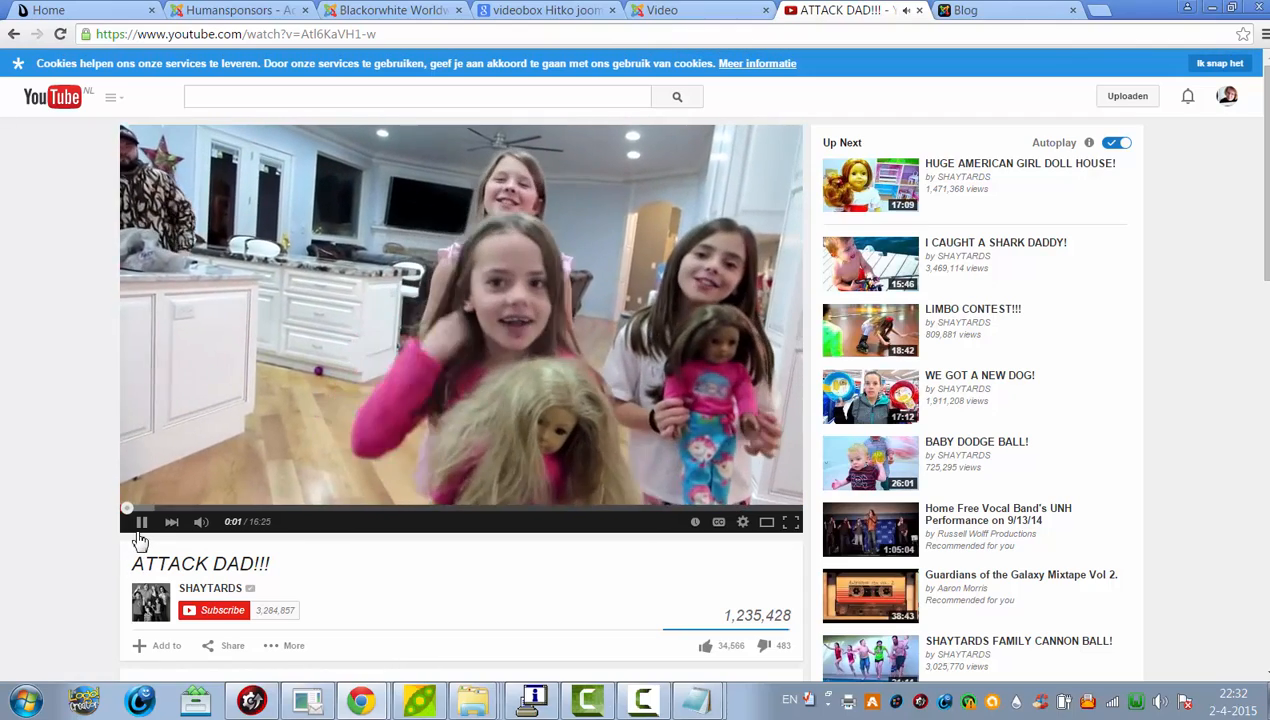
{"action": "left_click", "coordinate": [141, 522]}
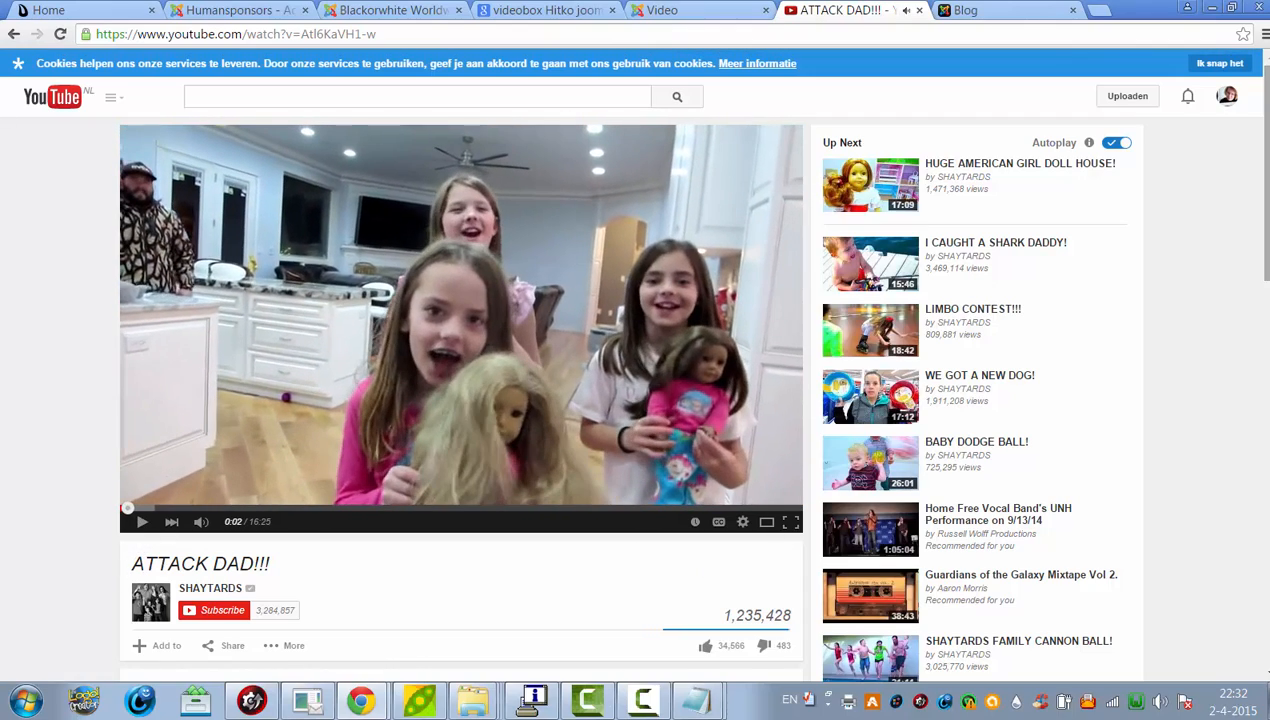
{"action": "scroll", "coordinate": [711, 564], "scroll_direction": "down", "scroll_amount": 2}
{"action": "left_click", "coordinate": [226, 452]}
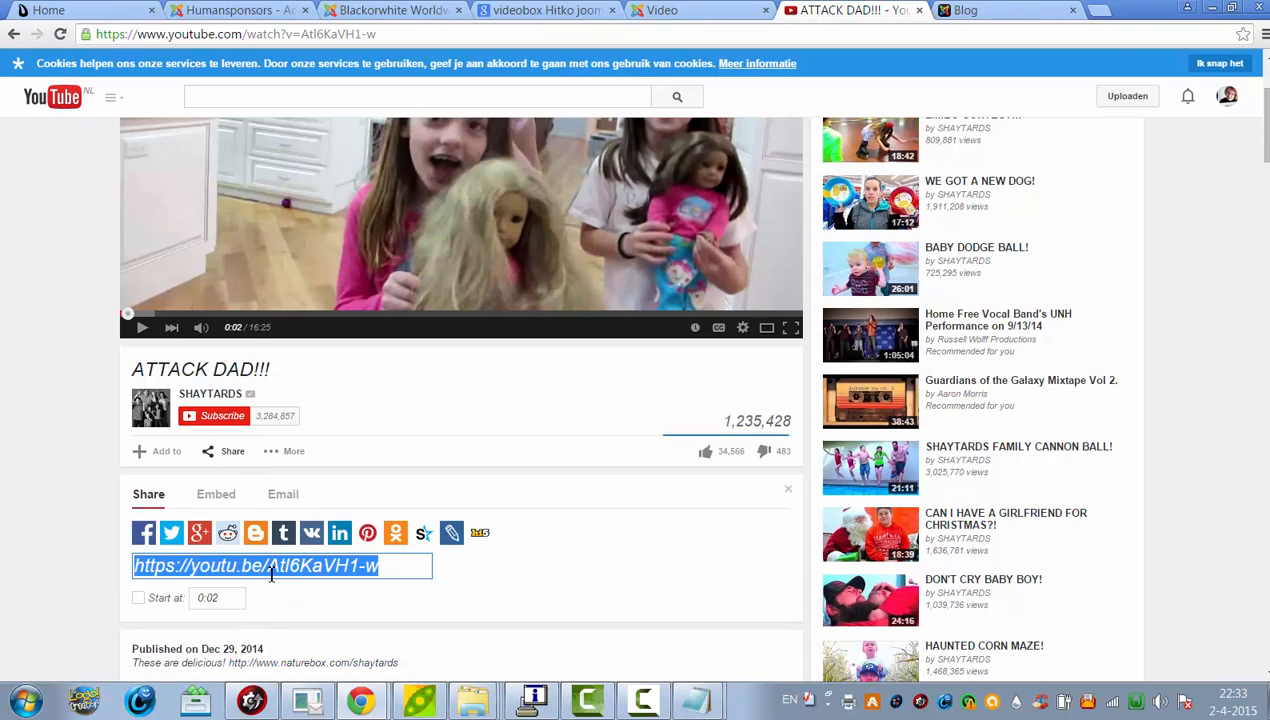
{"action": "left_click_drag", "start_coordinate": [266, 566], "coordinate": [537, 620]}
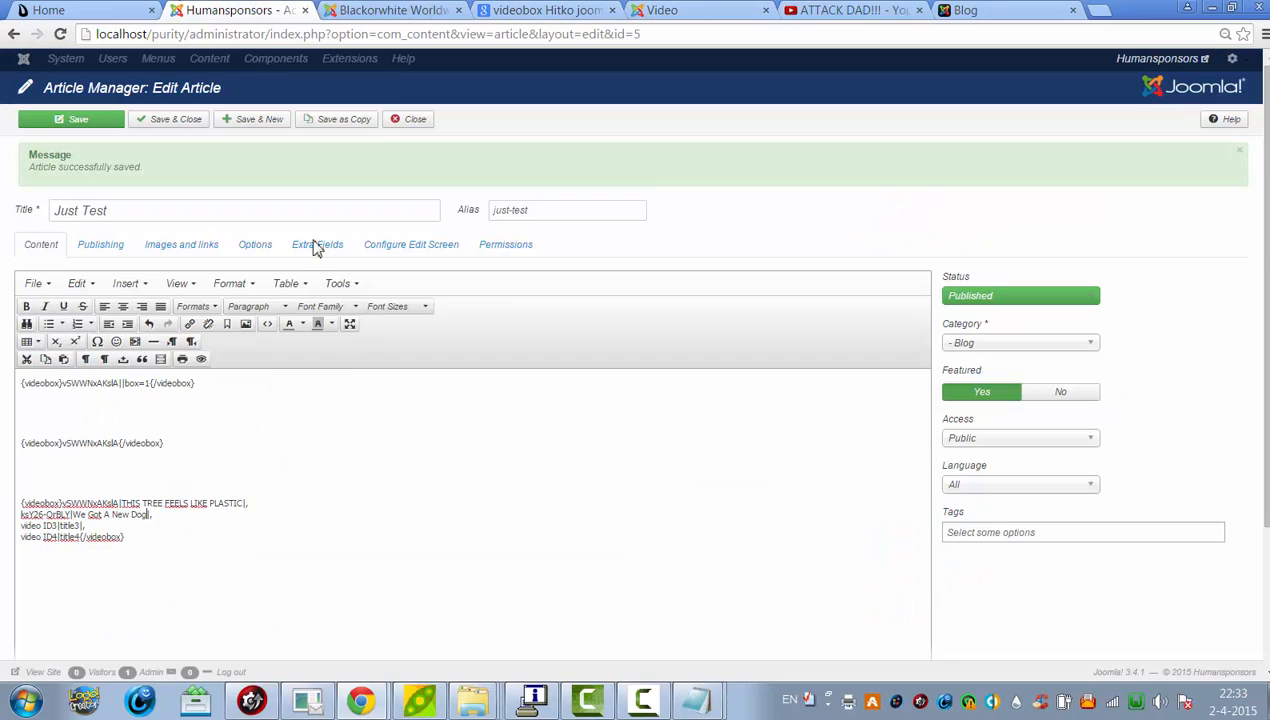
Replace video ID3 and title3 in the article's gallery code with AtI6KaVH1-w and Attack dad.
{"action": "left_click", "coordinate": [232, 10]}
{"action": "key", "text": "BackSpace"}
{"action": "key", "text": "BackSpace"}
{"action": "key", "text": "BackSpace"}
{"action": "key", "text": "BackSpace"}
{"action": "key", "text": "BackSpace"}
{"action": "key", "text": "BackSpace"}
{"action": "type", "text": "AtI6KaVH1-w"}
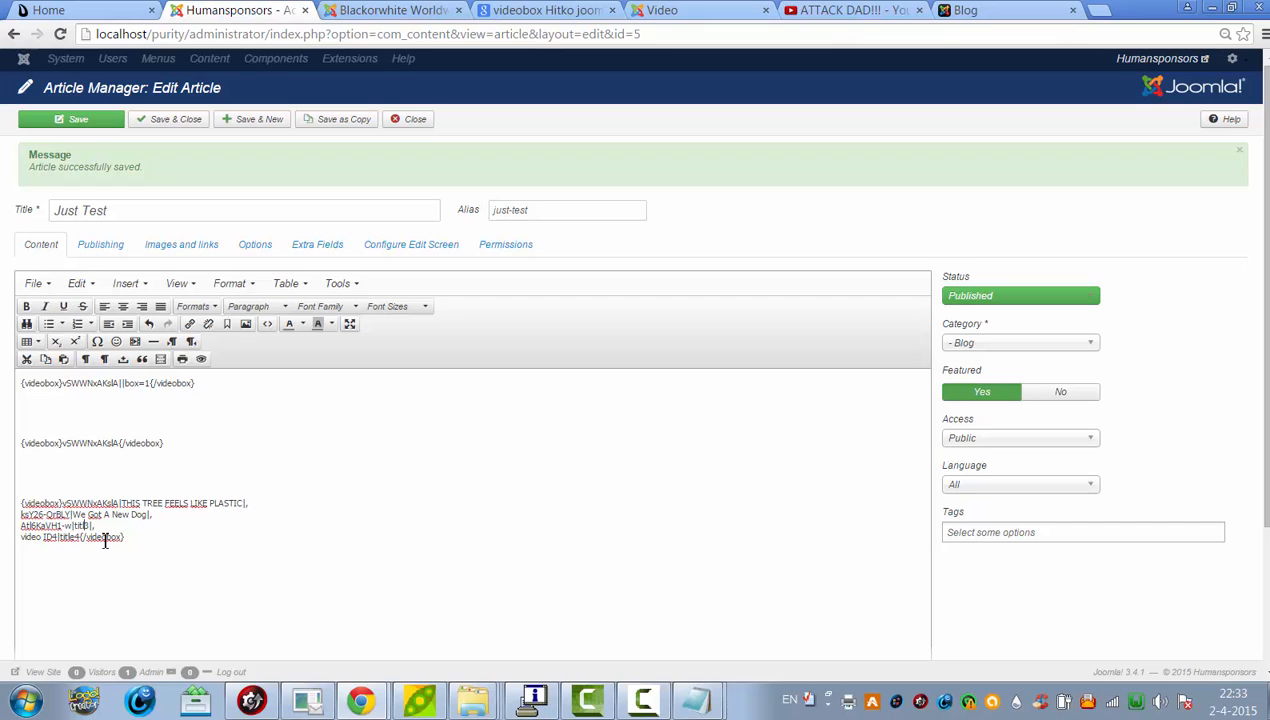
{"action": "key", "text": "BackSpace"}
{"action": "key", "text": "BackSpace"}
Open the CAN I HAVE A GIRLFRIEND FOR CHRISTMAS?! video on YouTube, pause it and copy the ID 9u42-yDMuXk from its share link.
{"action": "left_click", "coordinate": [850, 10]}
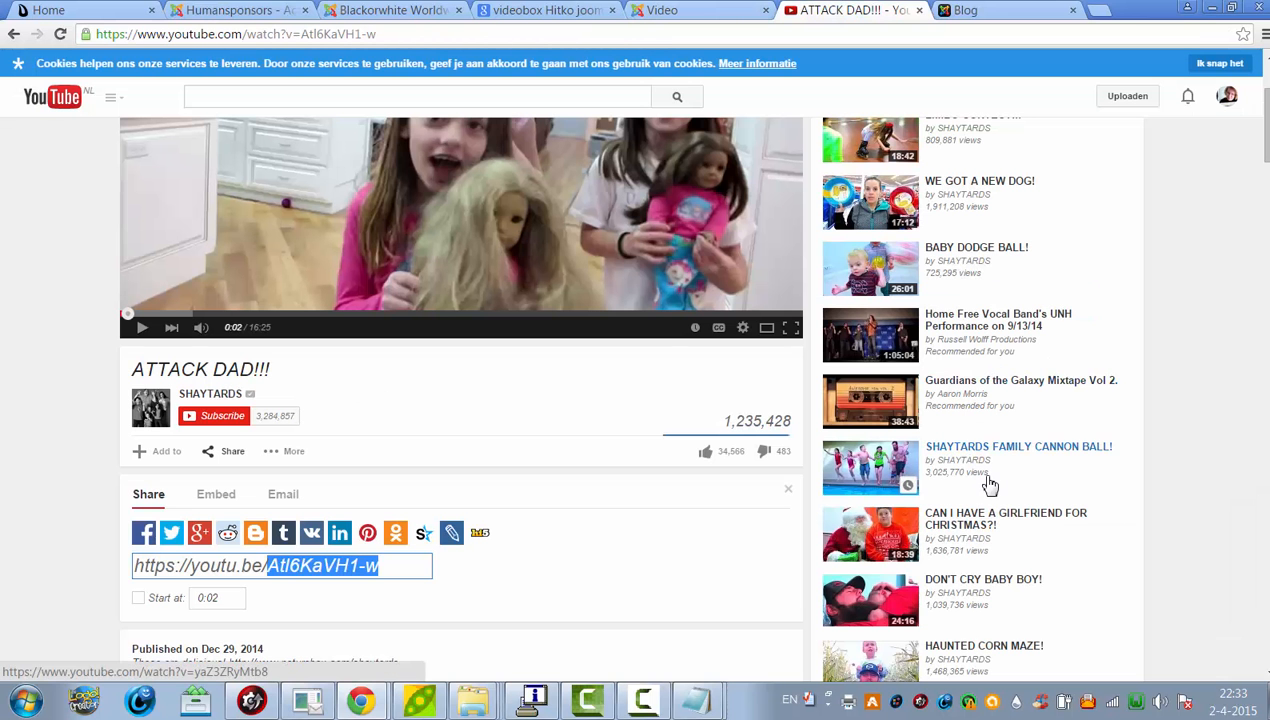
{"action": "left_click", "coordinate": [982, 520]}
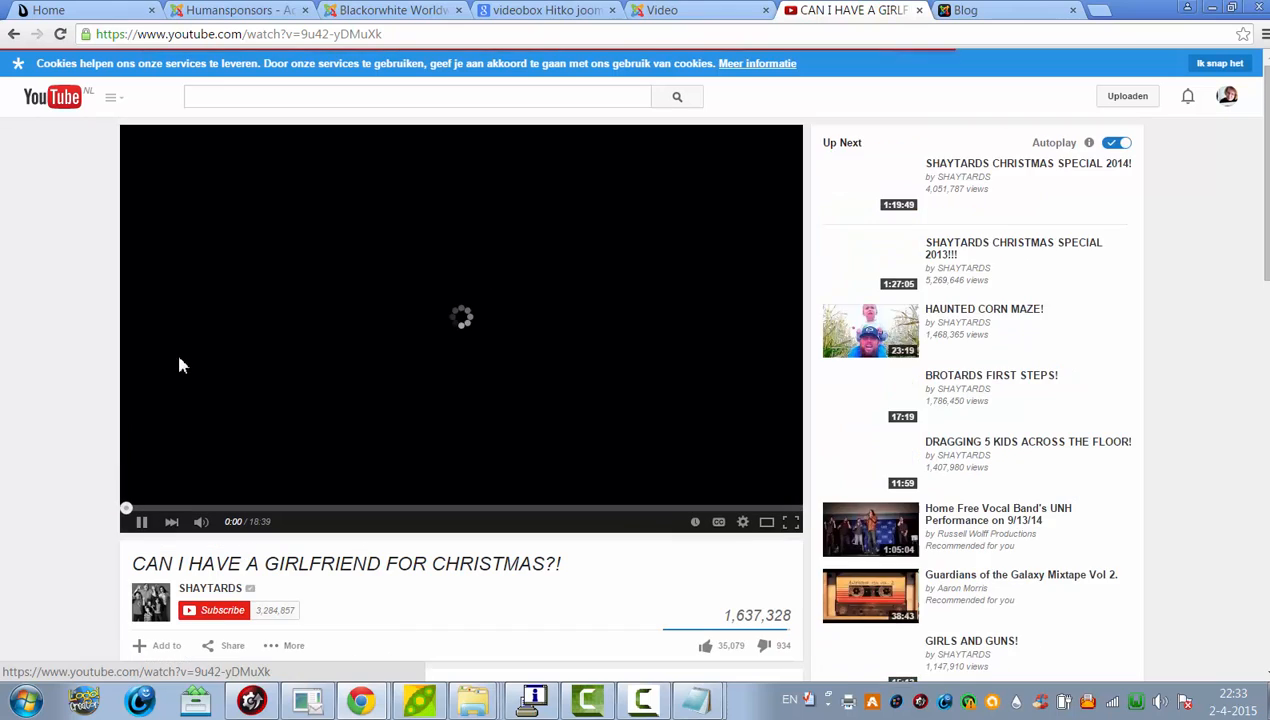
{"action": "left_click", "coordinate": [142, 522]}
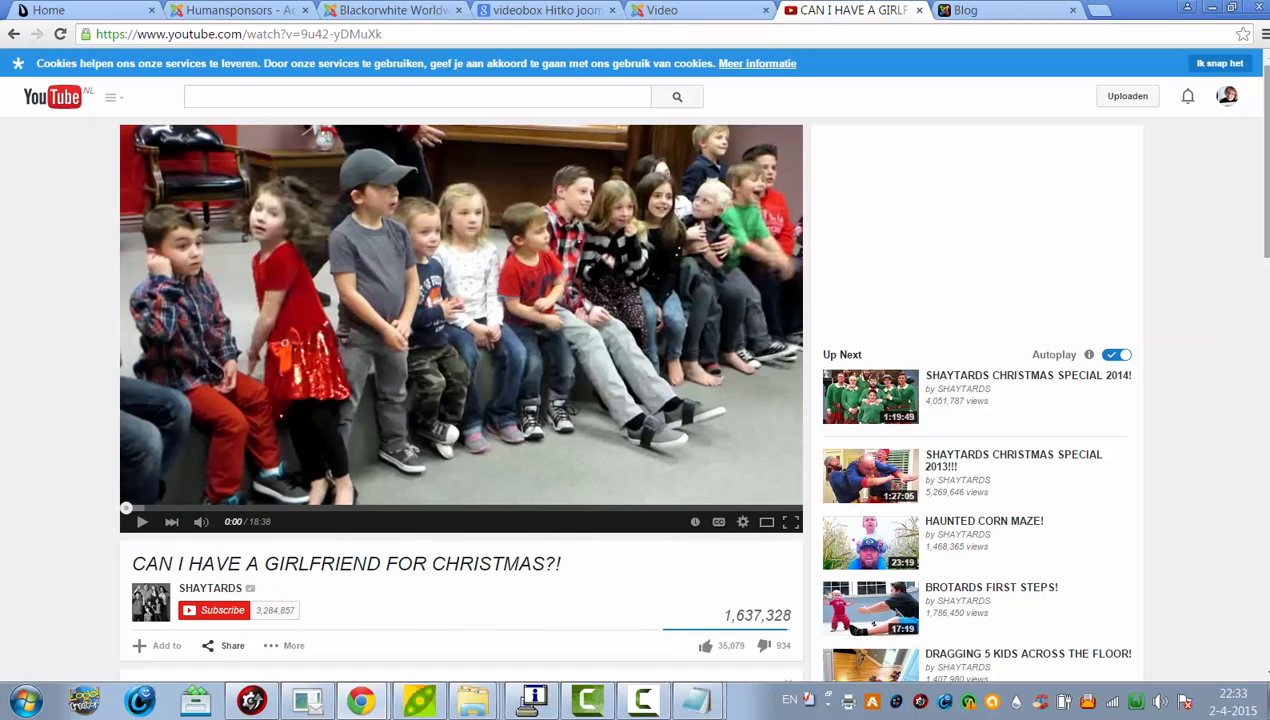
{"action": "left_click_drag", "start_coordinate": [1266, 150], "coordinate": [1266, 218]}
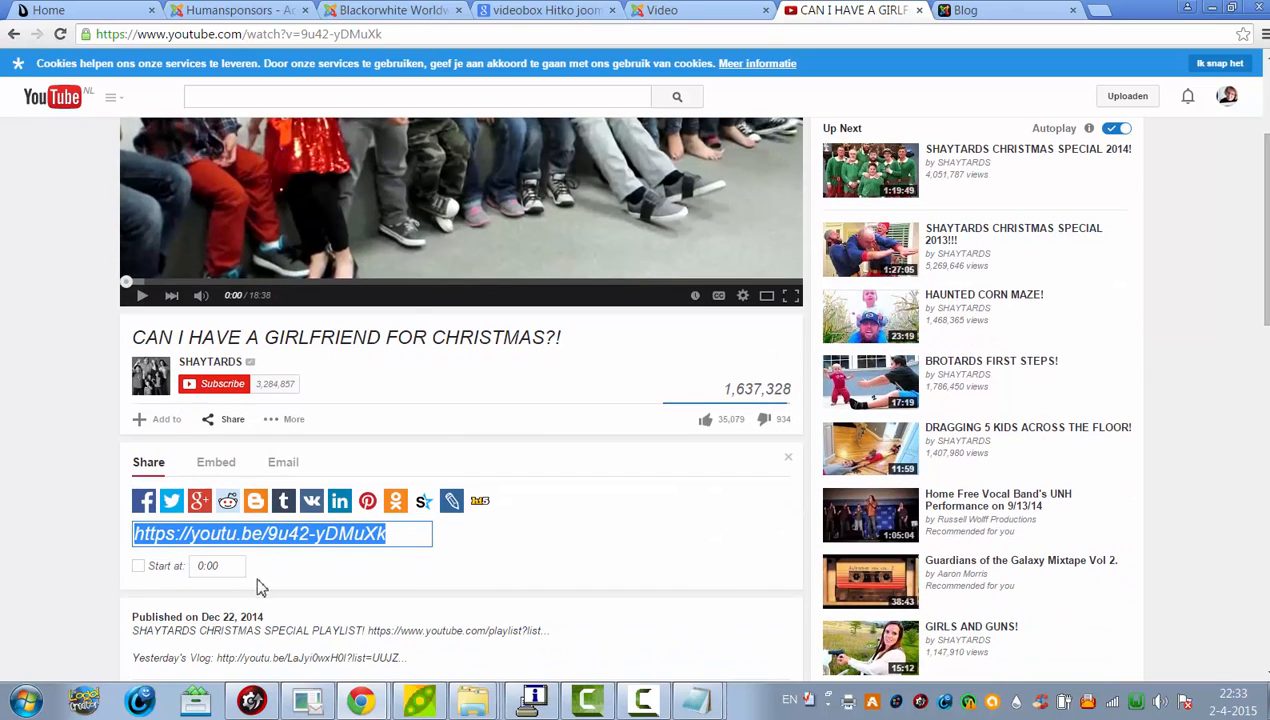
{"action": "left_click", "coordinate": [266, 538]}
{"action": "left_click_drag", "start_coordinate": [266, 538], "coordinate": [560, 560]}
{"action": "key", "text": "ctrl+c"}
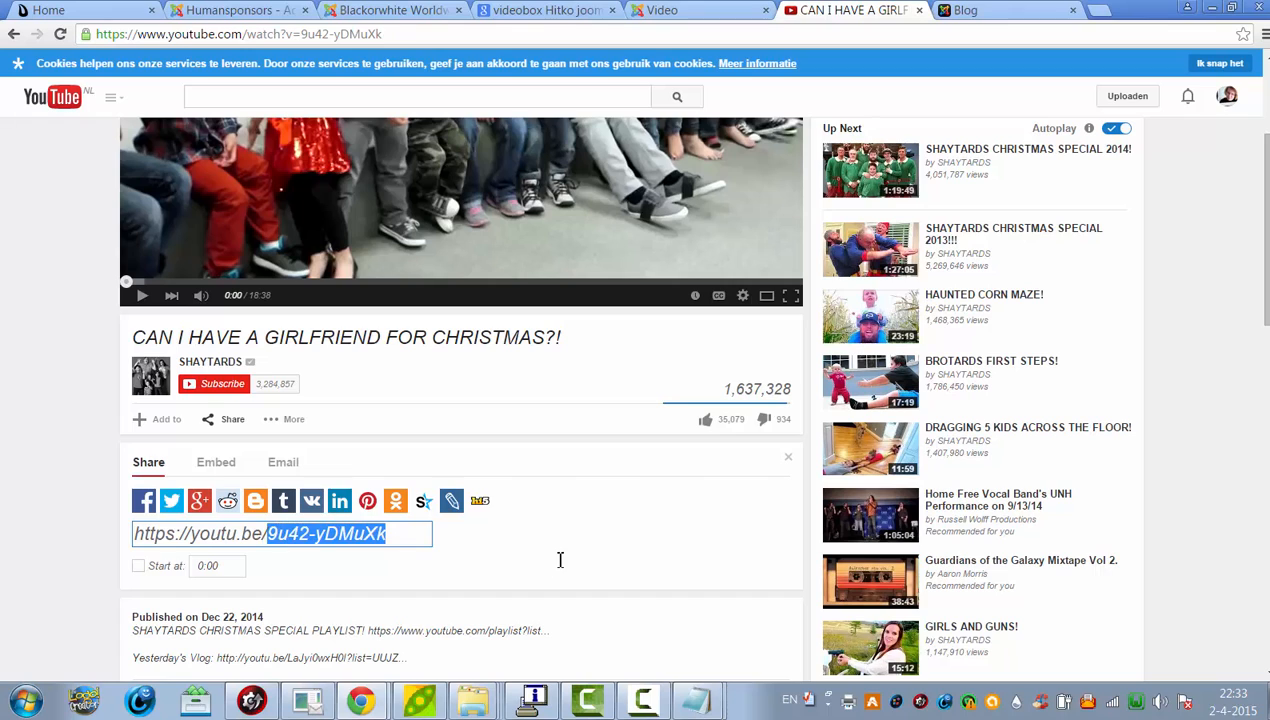
Replace video ID4 and title4 in the article's gallery code with 9u42-yDMuXk and Can I have a girlfriend for christmas.
{"action": "left_click", "coordinate": [225, 10]}
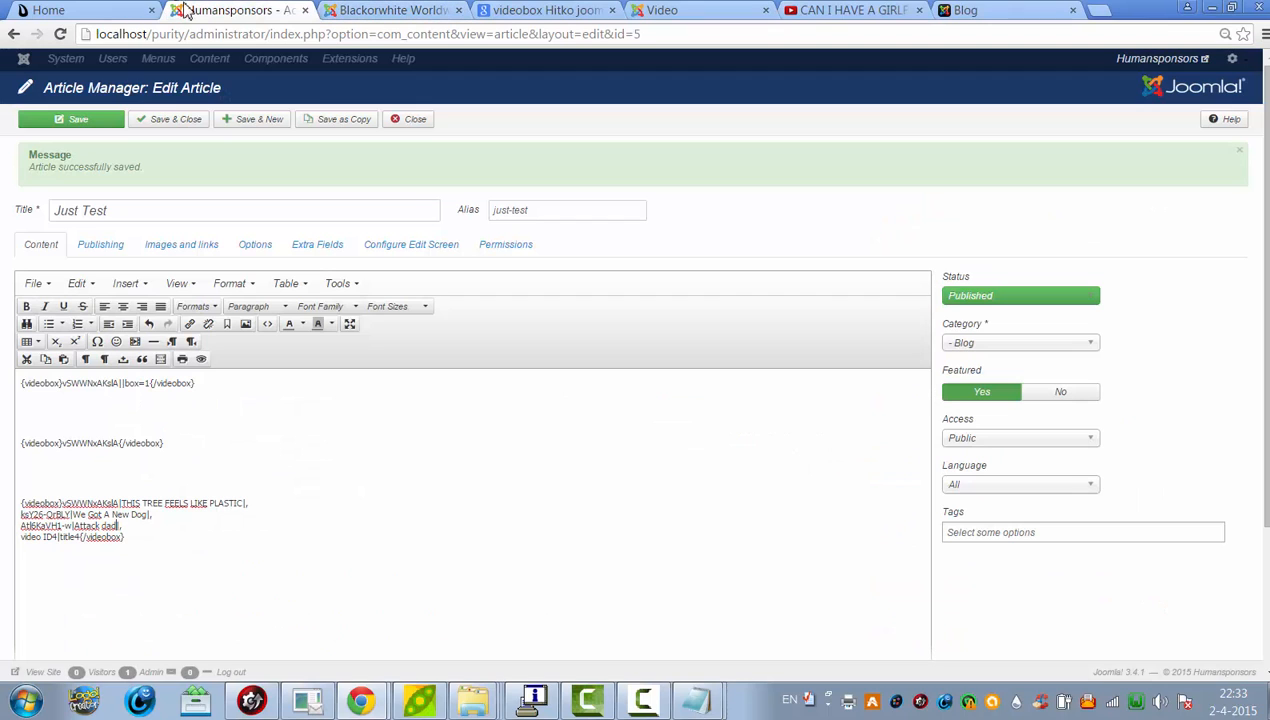
{"action": "left_click", "coordinate": [58, 537]}
{"action": "key", "text": "BackSpace"}
{"action": "key", "text": "BackSpace"}
{"action": "key", "text": "BackSpace"}
{"action": "key", "text": "BackSpace"}
{"action": "key", "text": "BackSpace"}
{"action": "key", "text": "BackSpace"}
{"action": "key", "text": "BackSpace"}
{"action": "key", "text": "BackSpace"}
{"action": "key", "text": "BackSpace"}
{"action": "key", "text": "ctrl+v"}
{"action": "key", "text": "BackSpace"}
{"action": "key", "text": "BackSpace"}
{"action": "key", "text": "BackSpace"}
{"action": "key", "text": "BackSpace"}
{"action": "key", "text": "BackSpace"}
{"action": "key", "text": "BackSpace"}
{"action": "type", "text": "Can I have a "}
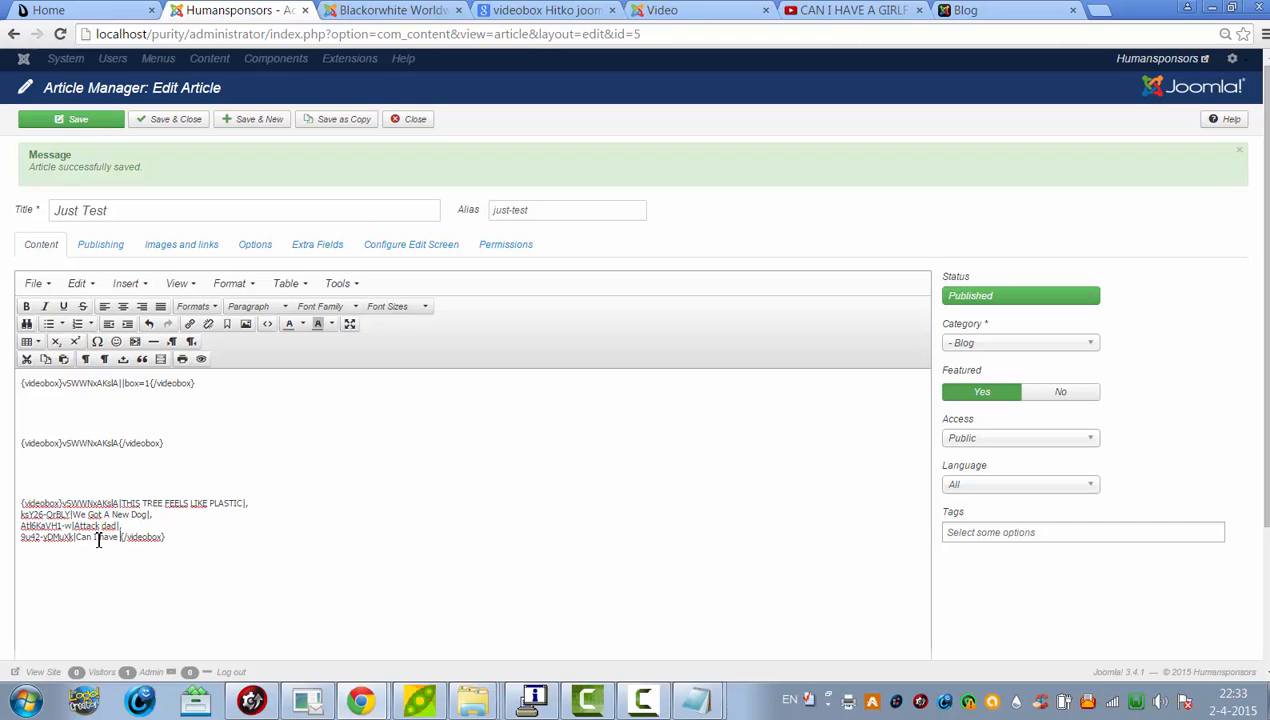
{"action": "type", "text": "girlfriend for christmas"}
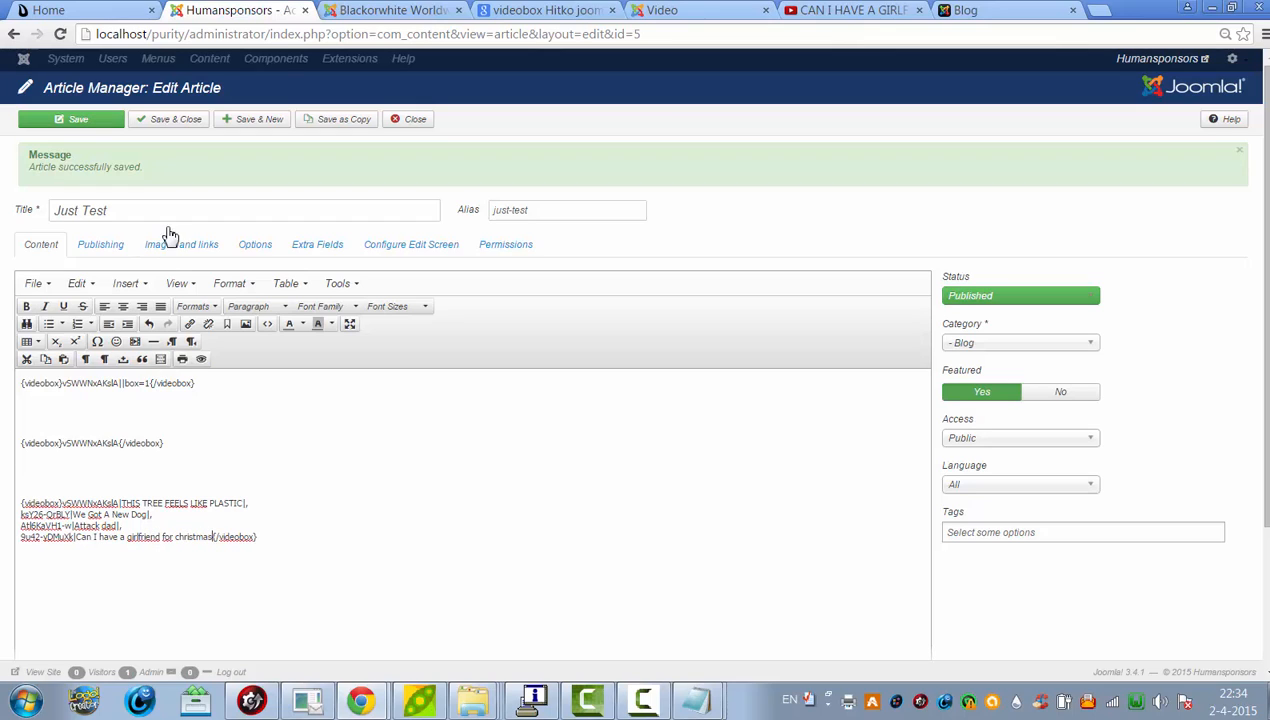
Save the article with its four gallery entries and reload the blog page to view the titled gallery.
{"action": "left_click", "coordinate": [104, 124]}
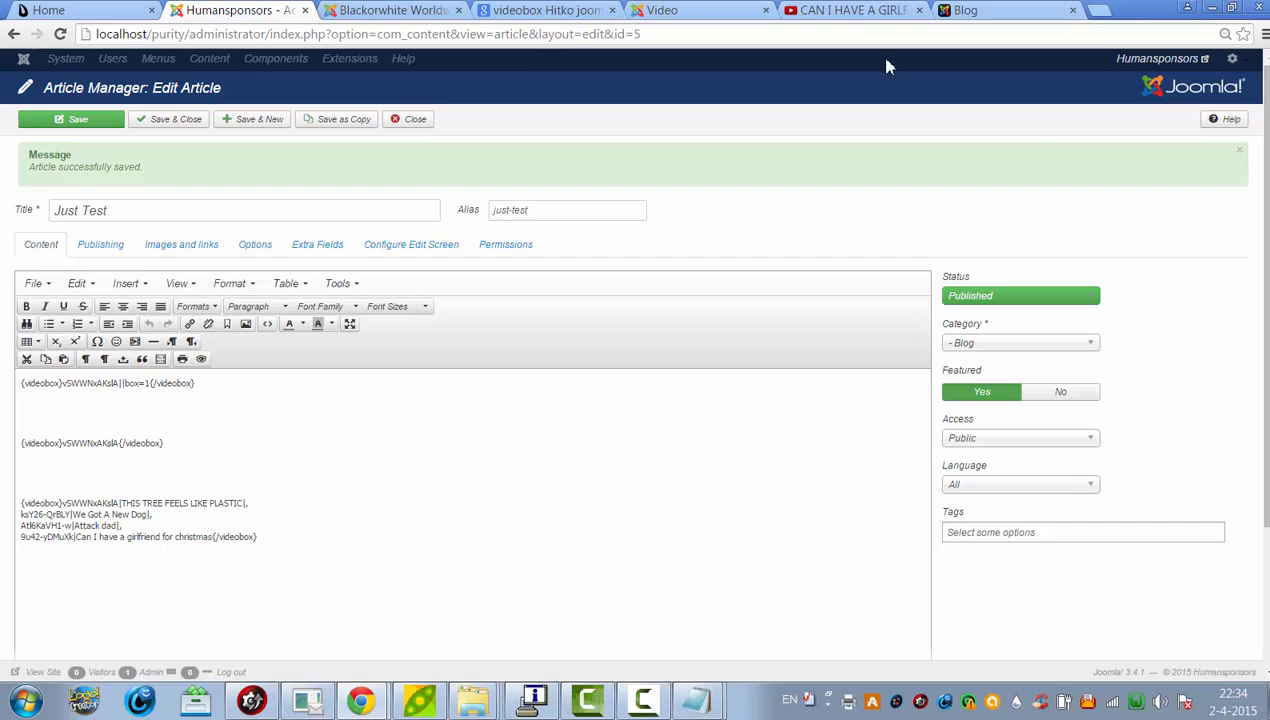
{"action": "left_click", "coordinate": [1040, 12]}
{"action": "left_click", "coordinate": [999, 42]}
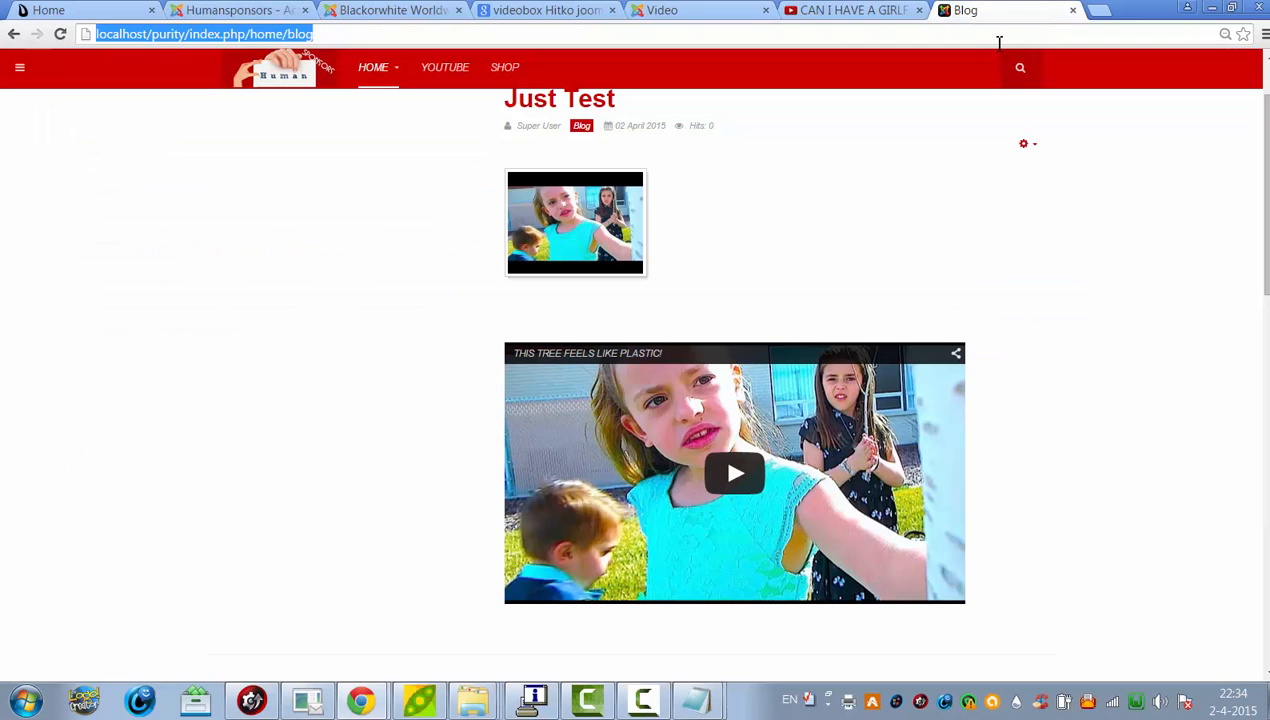
{"action": "key", "text": "Return"}
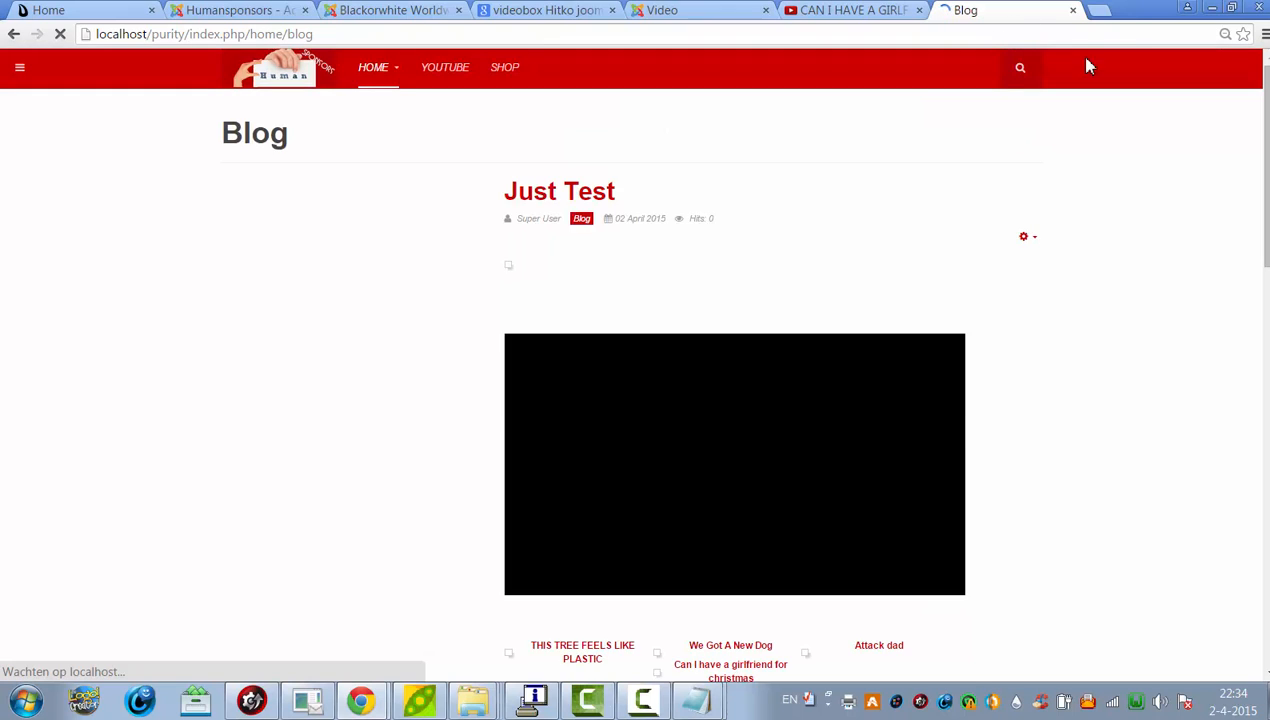
{"action": "left_click_drag", "start_coordinate": [1266, 140], "coordinate": [1266, 253]}
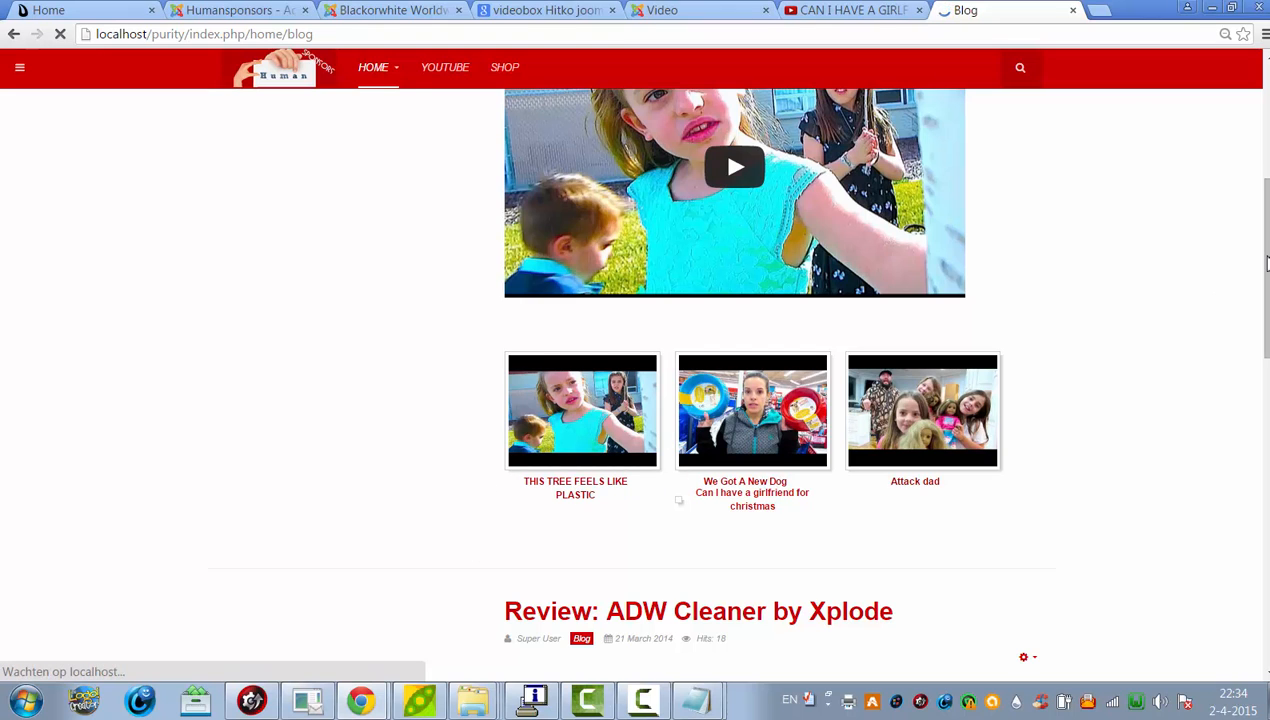
{"action": "mouse_move", "coordinate": [1267, 263]}
{"action": "left_mouse_down"}
{"action": "mouse_move", "coordinate": [1266, 333]}
{"action": "mouse_move", "coordinate": [1266, 263]}
{"action": "left_mouse_up"}
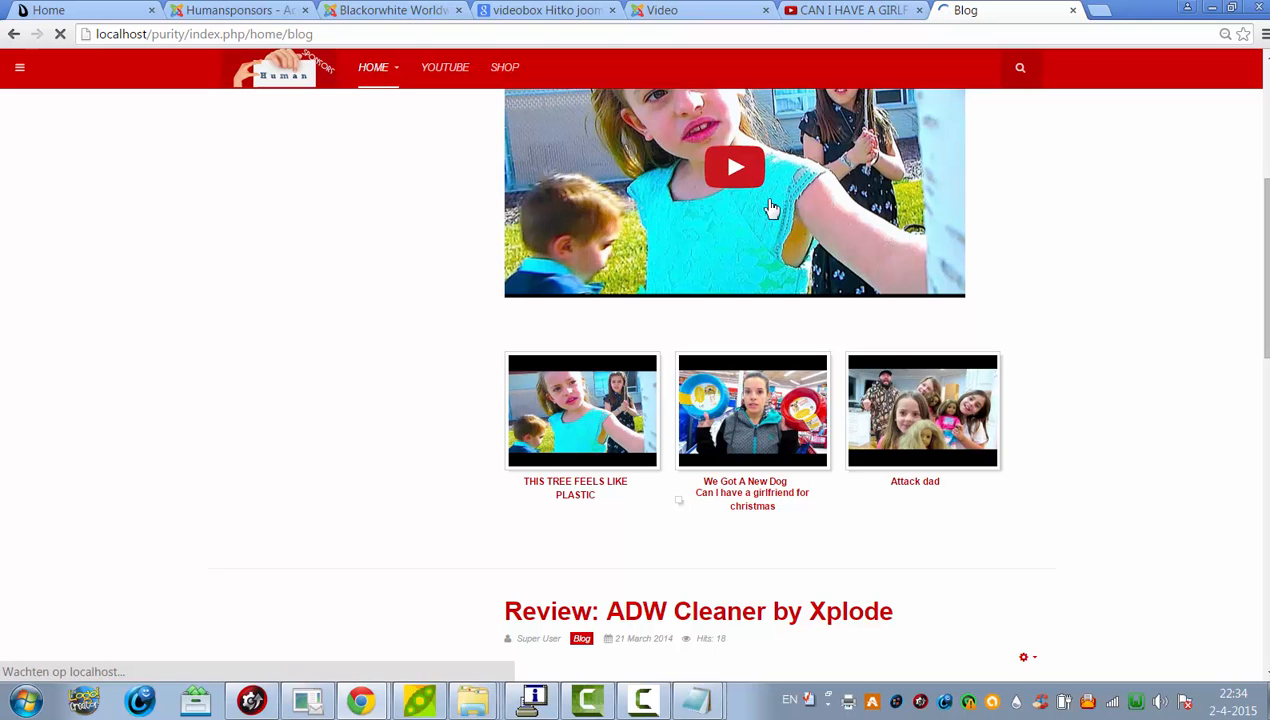
Compare the blog gallery with the example Video page and consult the Videobox plugin's usage description.
{"action": "left_click", "coordinate": [681, 10]}
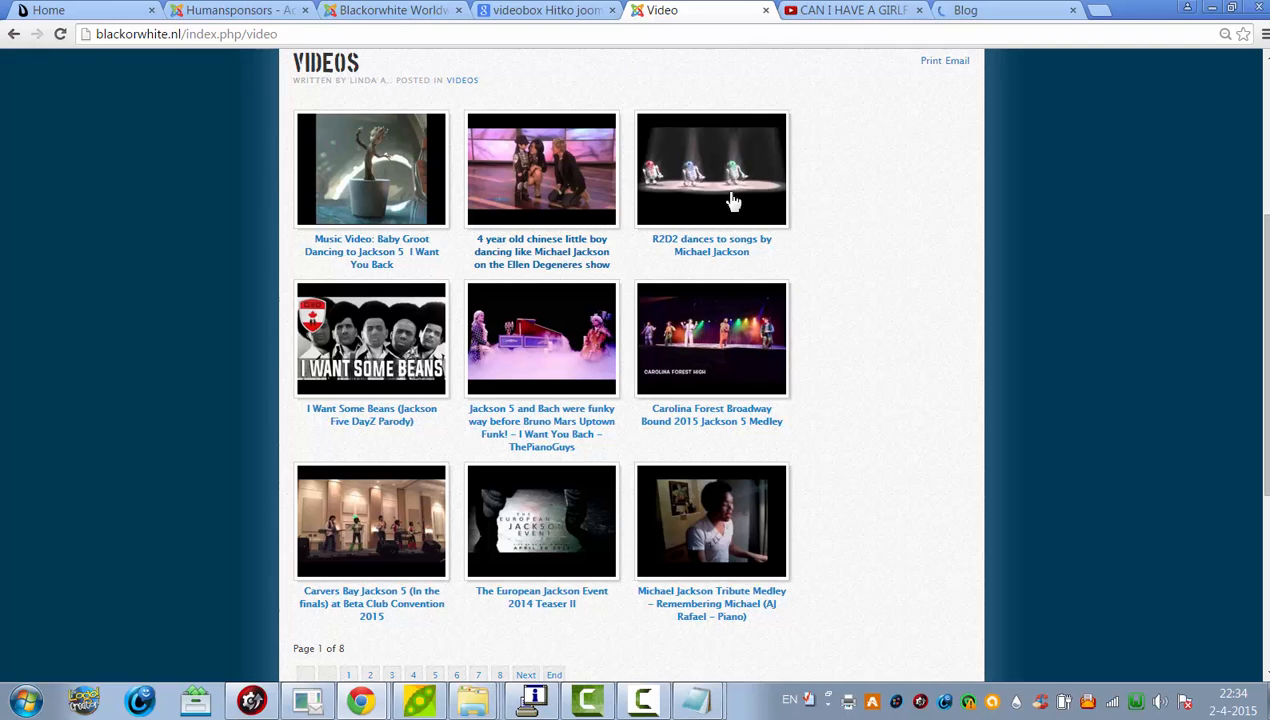
{"action": "left_click", "coordinate": [987, 9]}
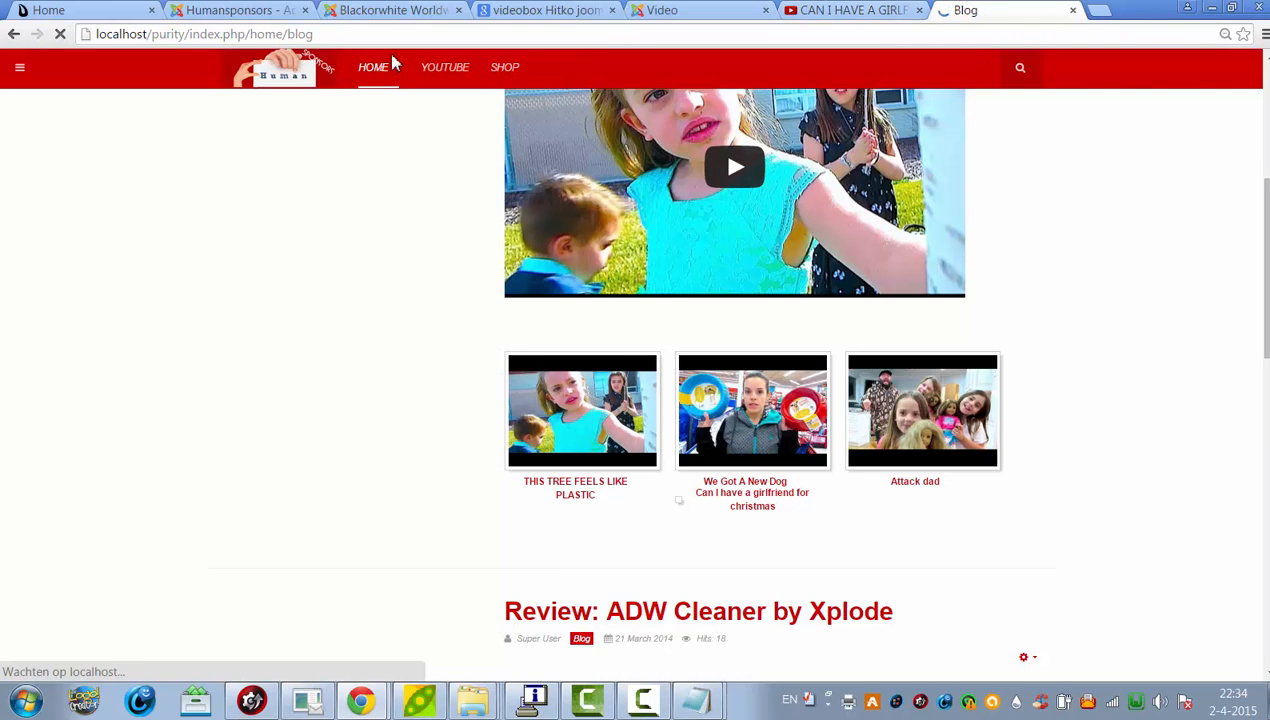
{"action": "left_click", "coordinate": [387, 9]}
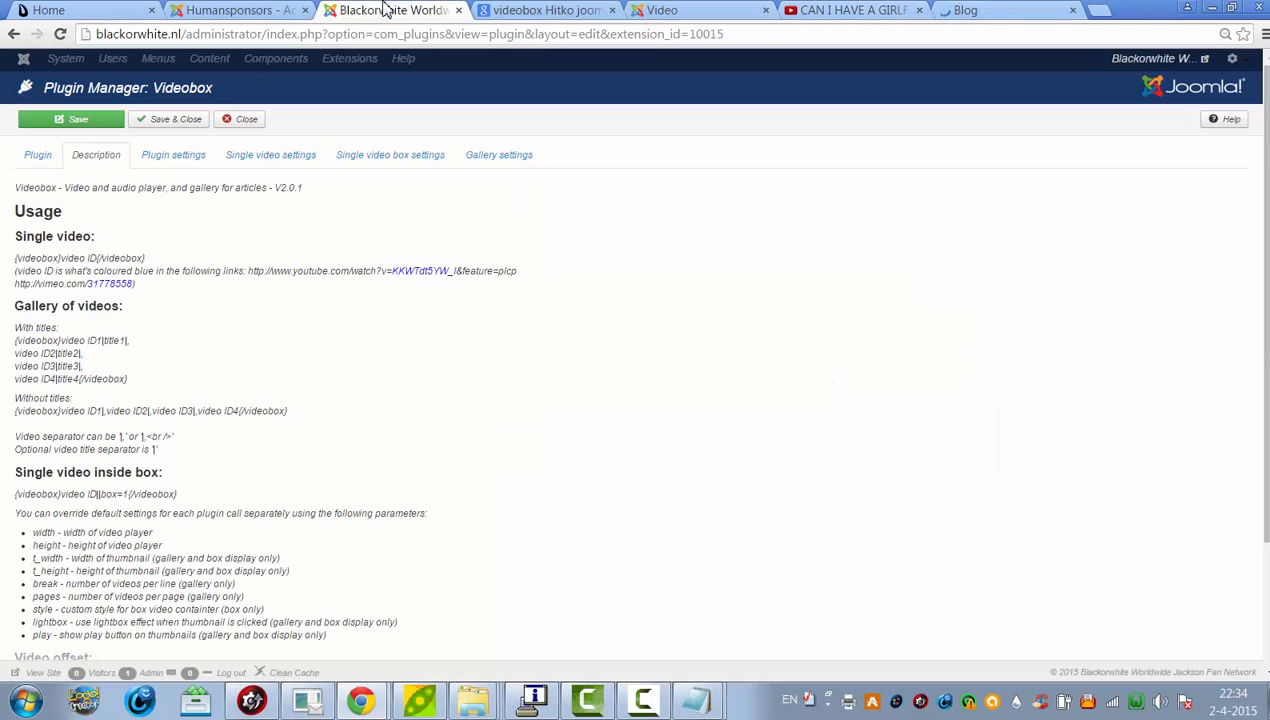
Copy the four gallery entries in the article and paste them repeatedly on new lines before the closing videobox tag.
{"action": "left_click", "coordinate": [236, 10]}
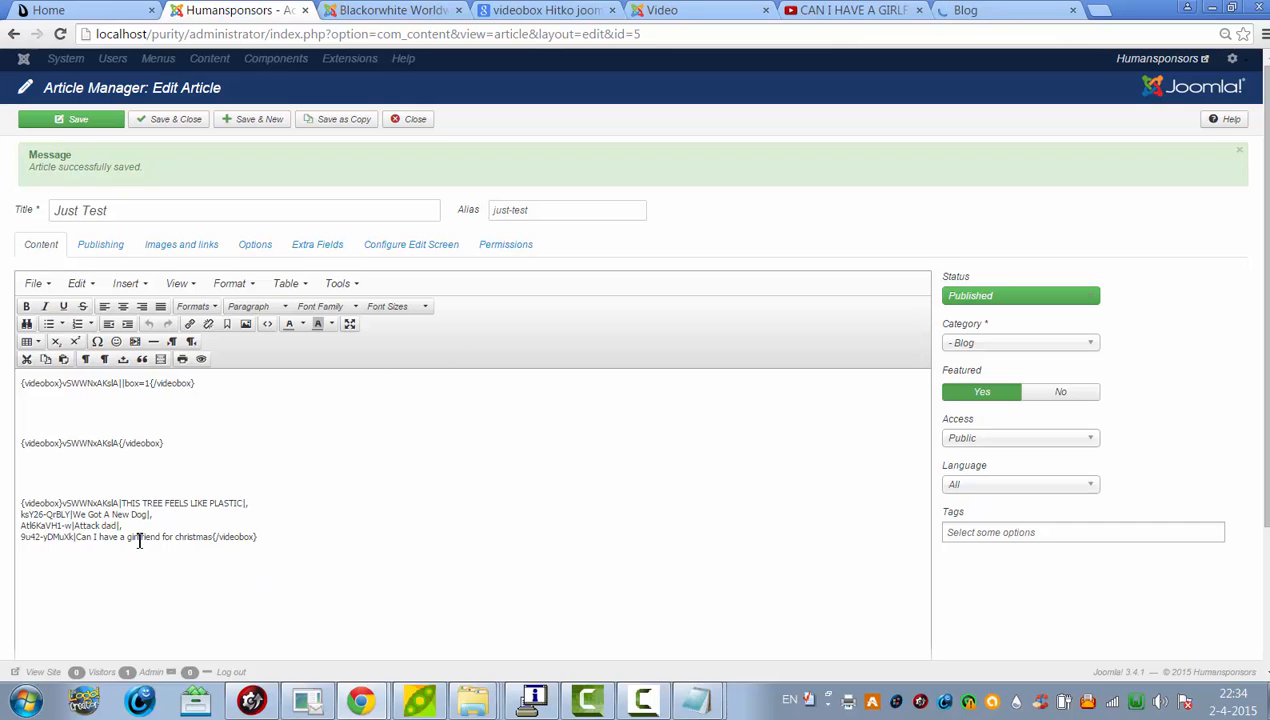
{"action": "left_click", "coordinate": [213, 538]}
{"action": "left_click_drag", "start_coordinate": [206, 538], "coordinate": [64, 504]}
{"action": "key", "text": "ctrl+c"}
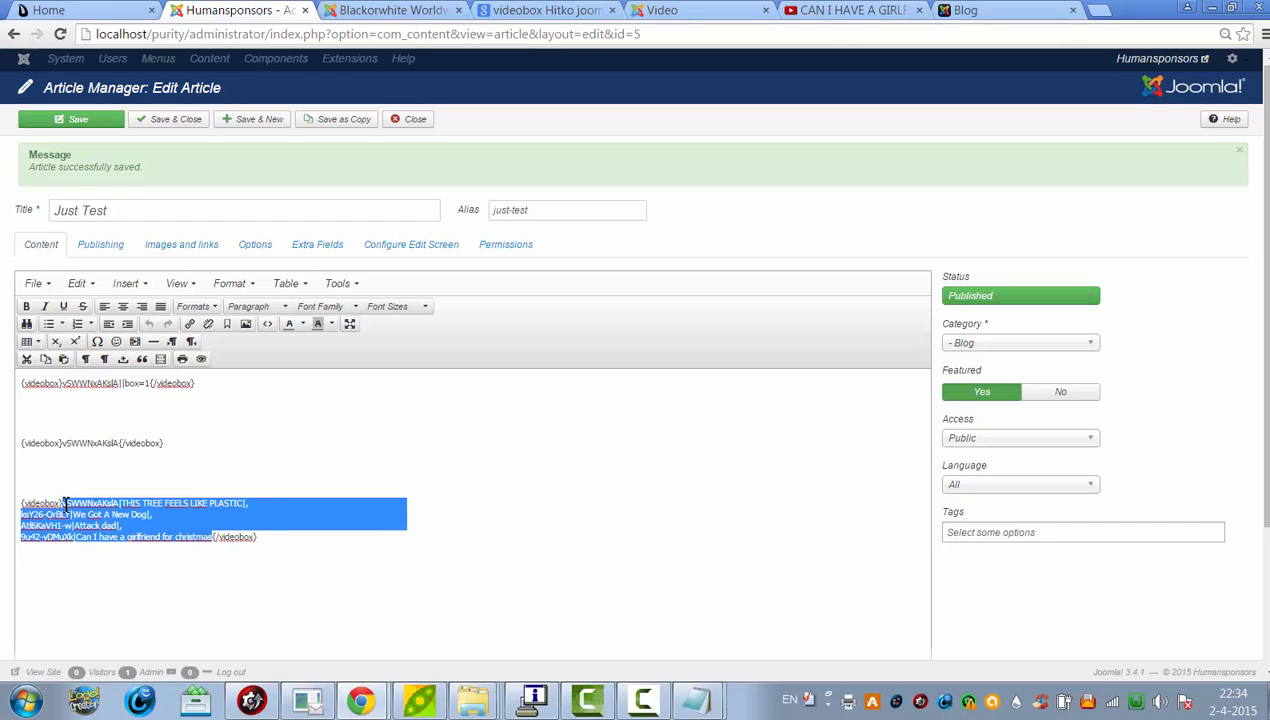
{"action": "left_click", "coordinate": [214, 538]}
{"action": "key", "text": "Return"}
{"action": "key", "text": "Return"}
{"action": "key", "text": "Return"}
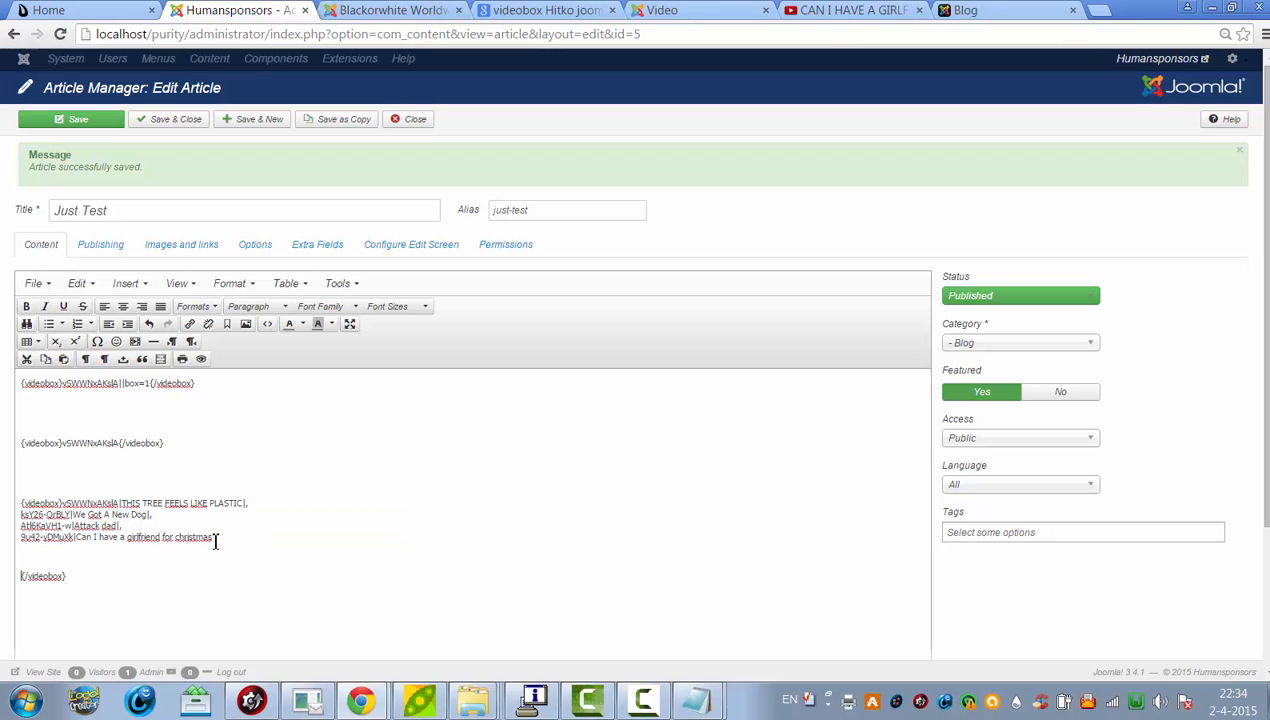
{"action": "key", "text": "ctrl+v"}
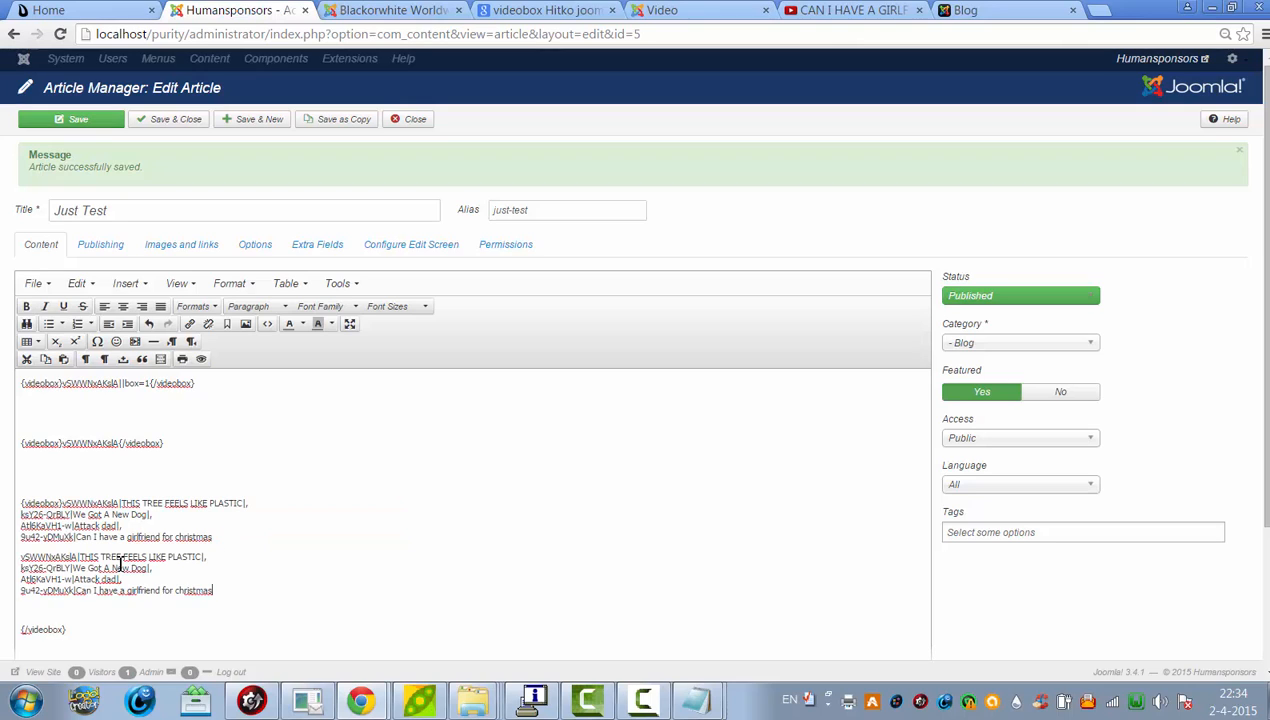
{"action": "key", "text": "ctrl+v"}
{"action": "key", "text": "ctrl+v"}
{"action": "key", "text": "ctrl+v"}
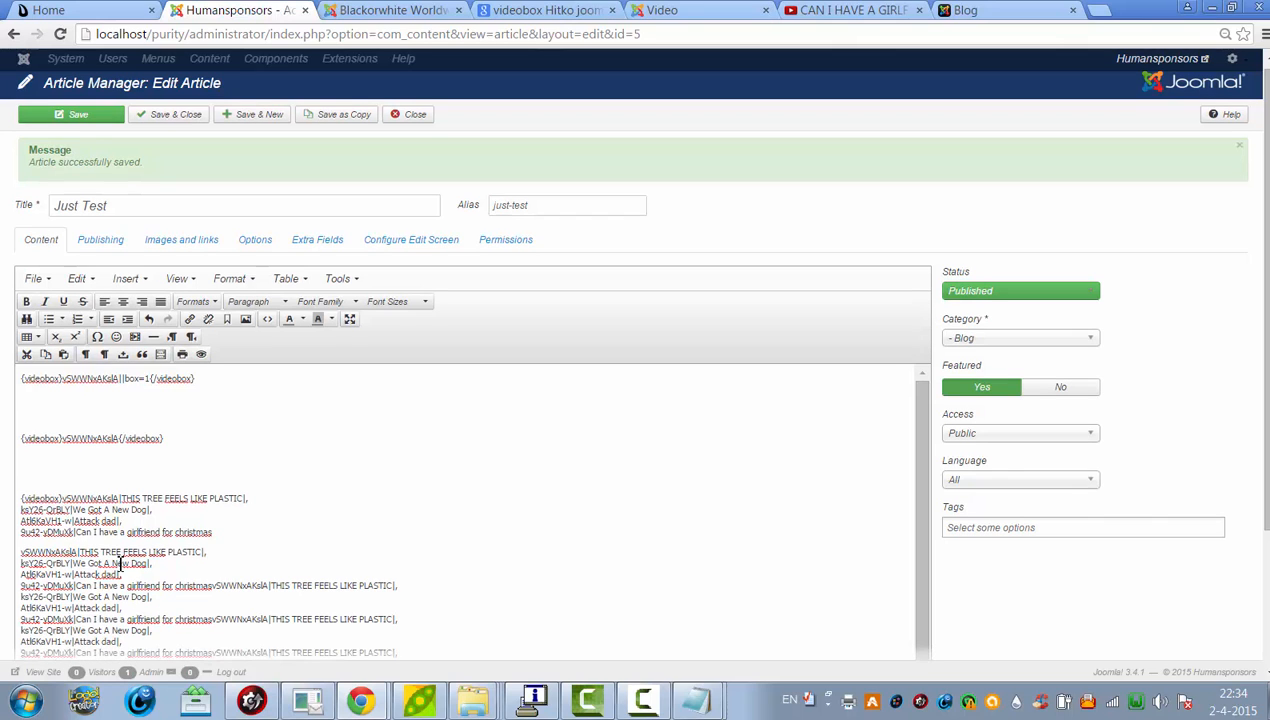
Save the article with the duplicated entries and reload the blog page to examine the extended gallery and its pagination.
{"action": "left_click", "coordinate": [60, 111]}
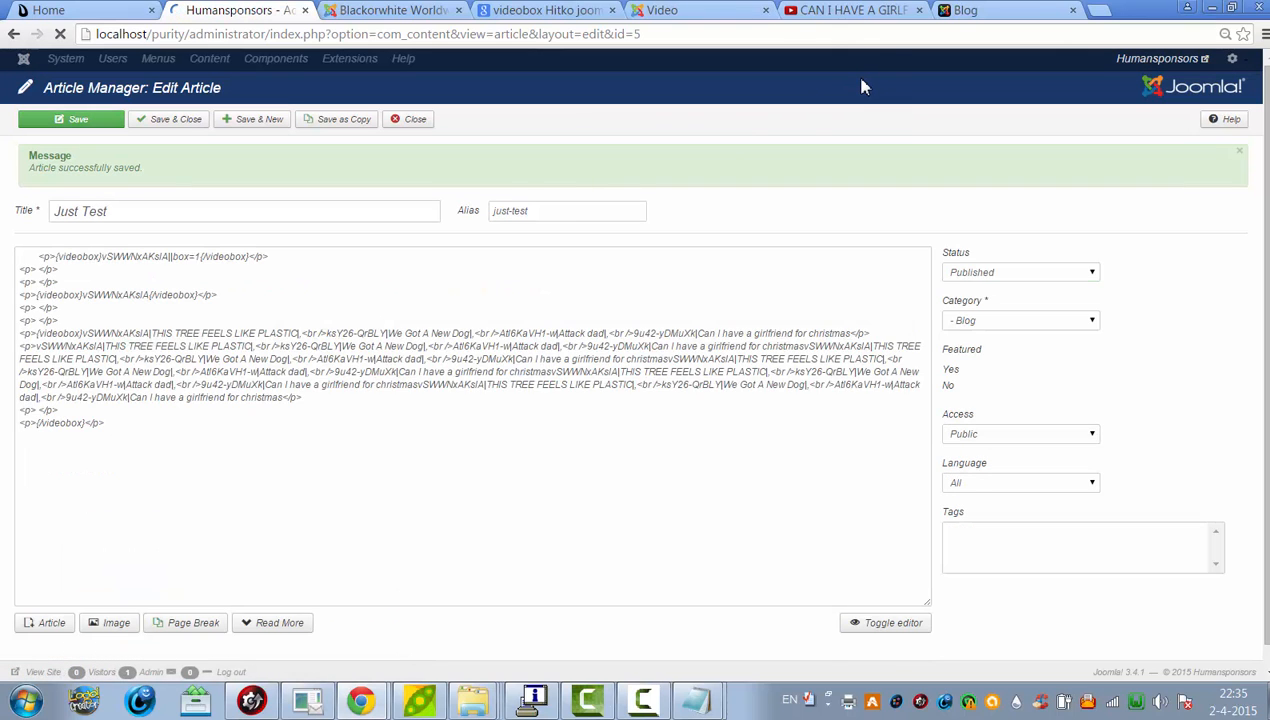
{"action": "left_click", "coordinate": [1021, 10]}
{"action": "left_click", "coordinate": [974, 40]}
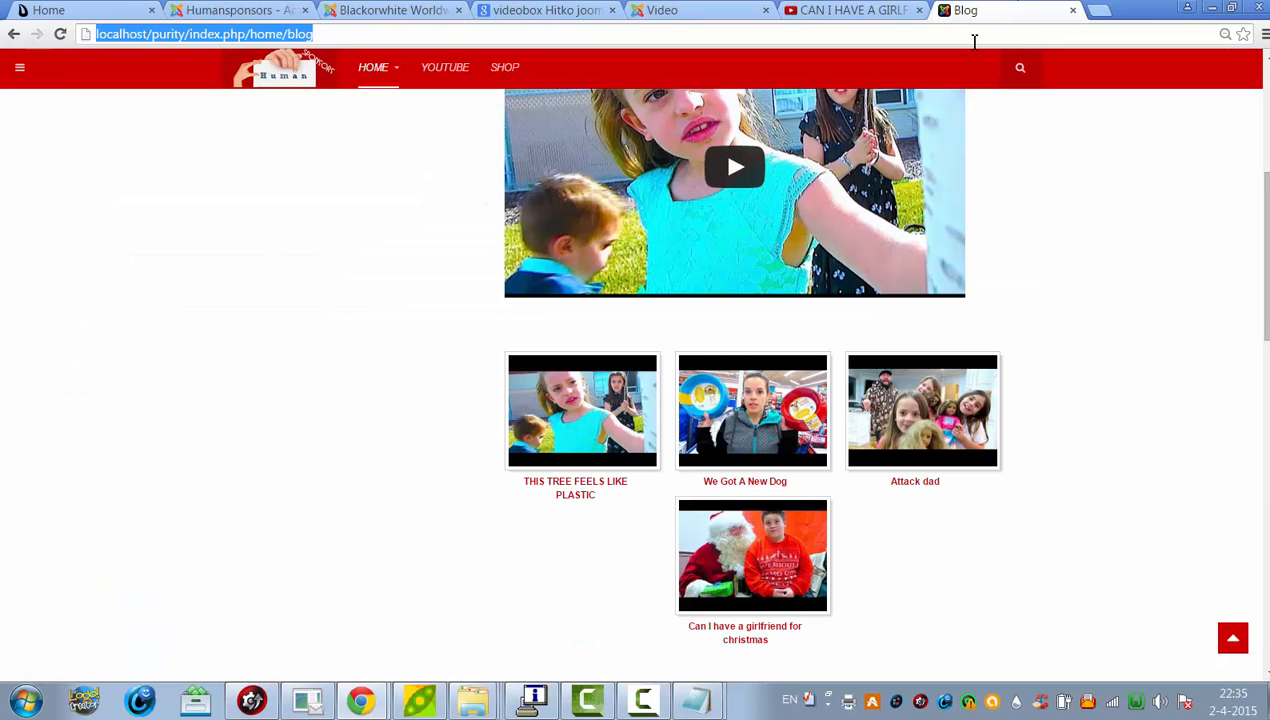
{"action": "key", "text": "Return"}
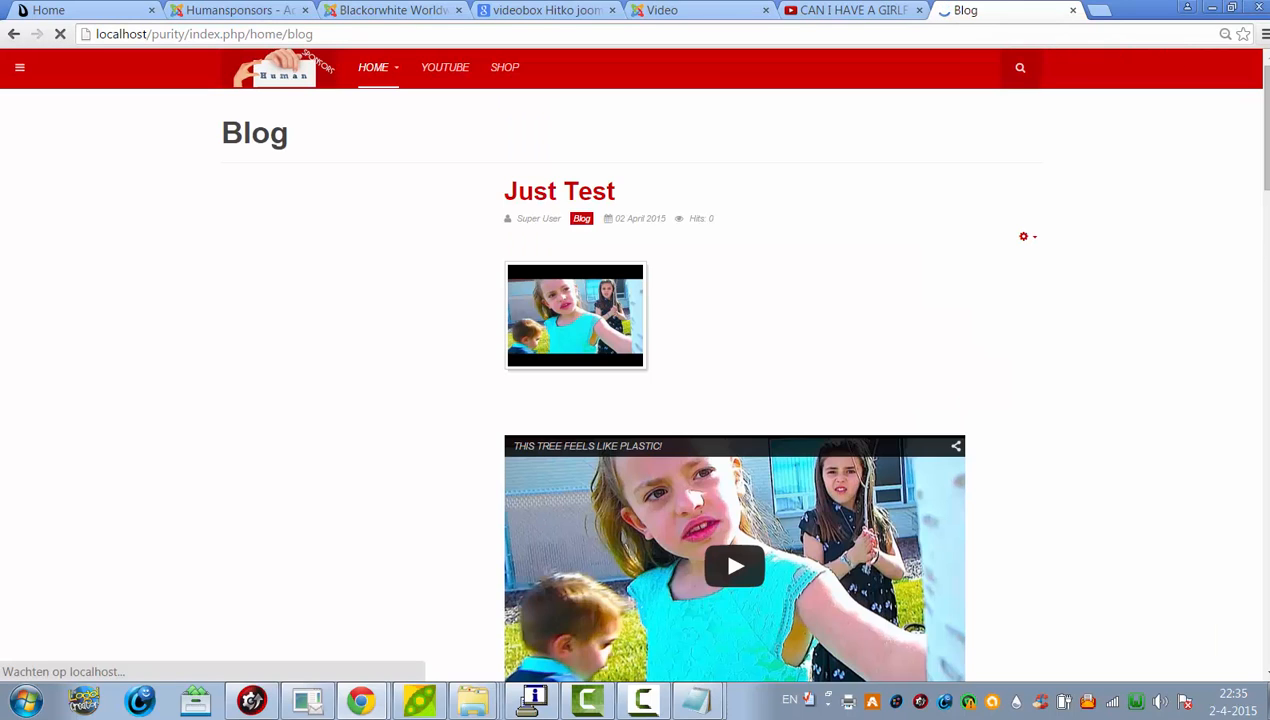
{"action": "scroll", "coordinate": [735, 380], "scroll_direction": "down", "scroll_amount": 5}
{"action": "scroll", "coordinate": [750, 380], "scroll_direction": "up", "scroll_amount": 3}
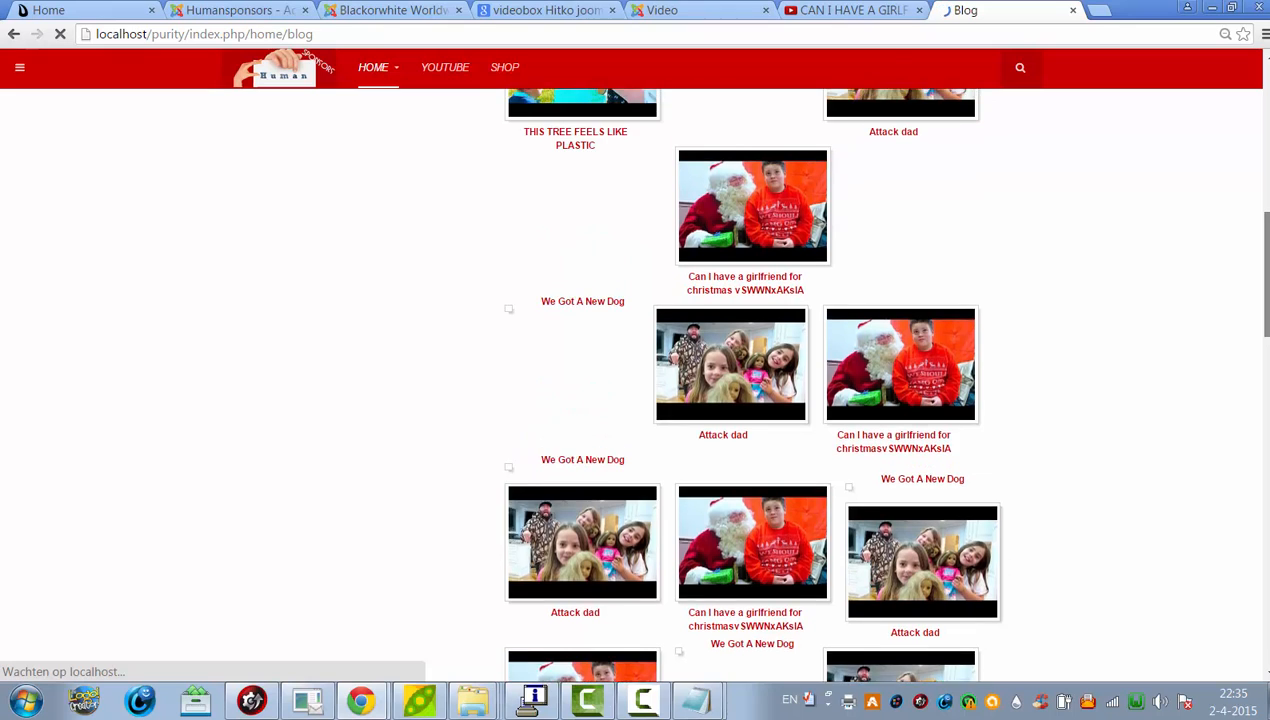
{"action": "scroll", "coordinate": [750, 380], "scroll_direction": "down", "scroll_amount": 5}
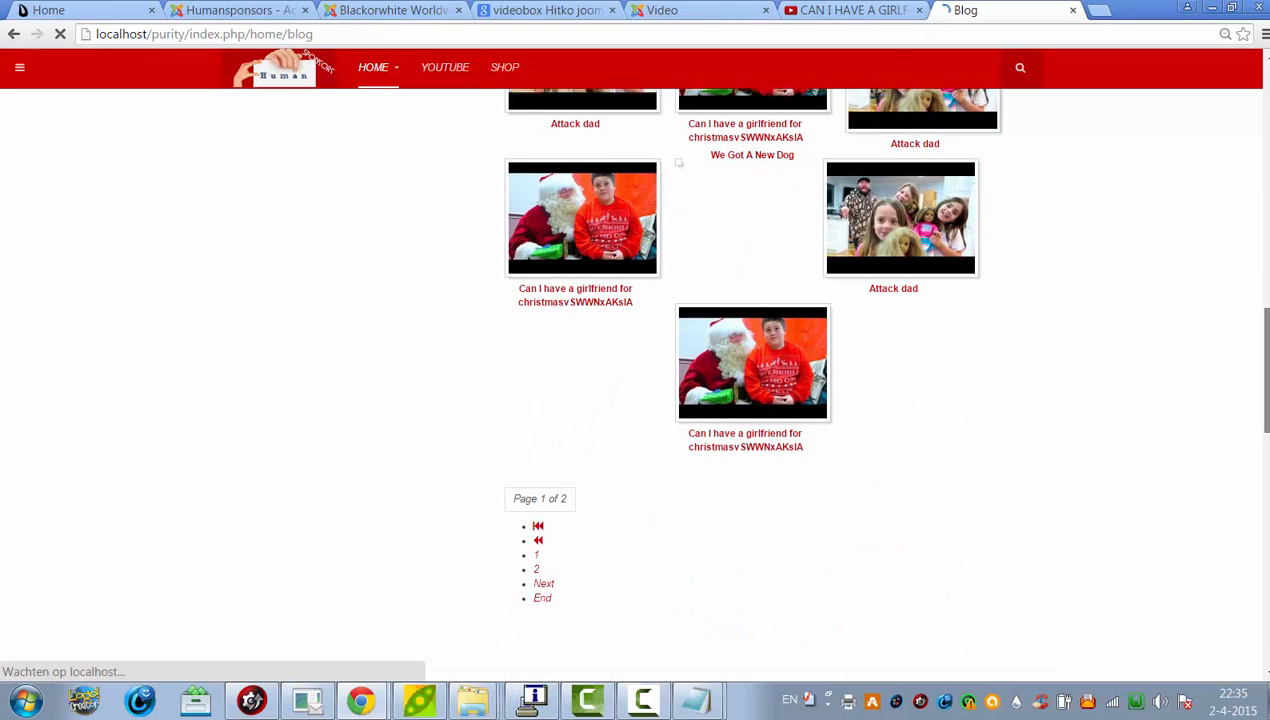
Go to the next page of the paginated gallery on the blog page and examine the result.
{"action": "left_click_drag", "start_coordinate": [1267, 323], "coordinate": [1267, 363]}
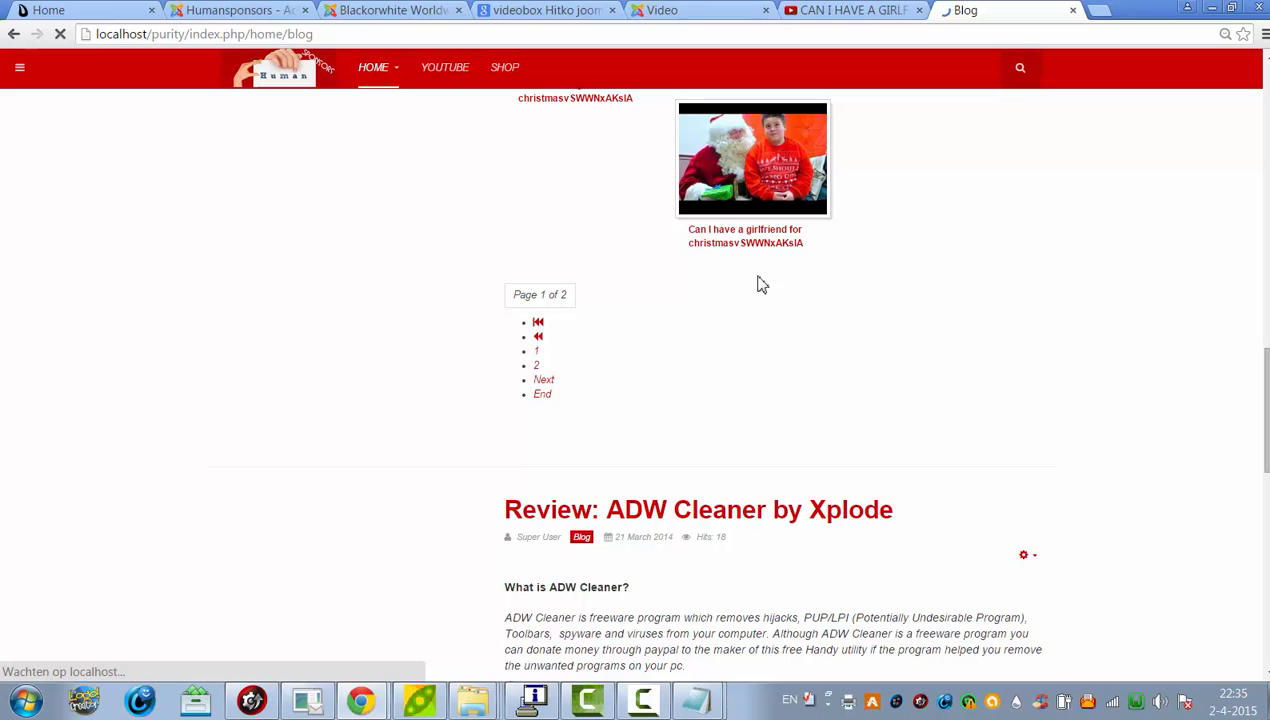
{"action": "left_click", "coordinate": [546, 384]}
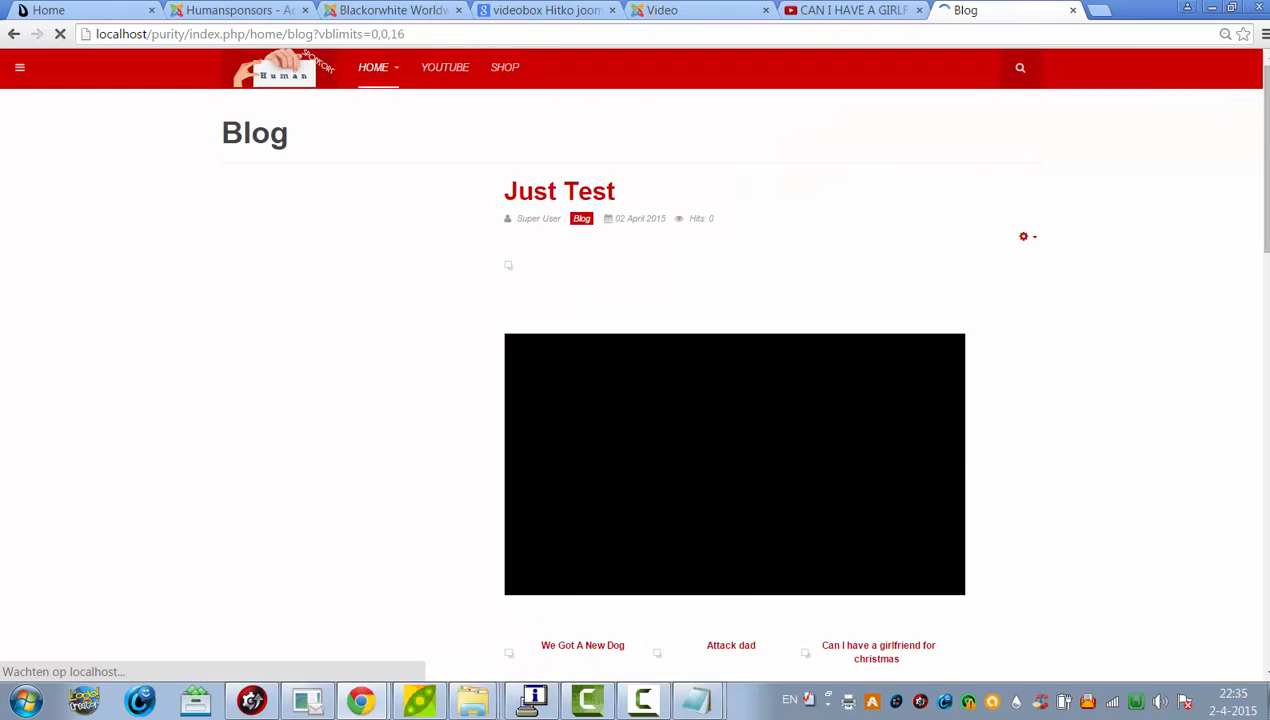
{"action": "left_click_drag", "start_coordinate": [1267, 74], "coordinate": [1160, 85]}
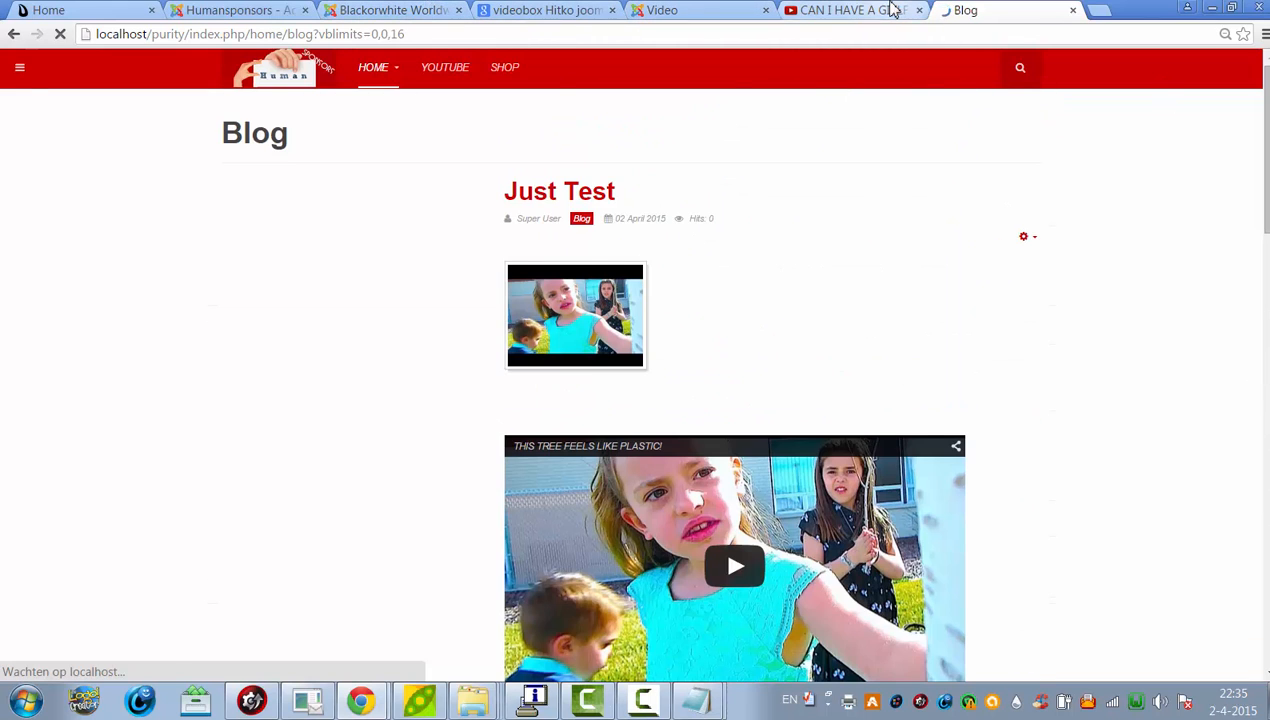
Return to the We Got A New Dog video on YouTube, pause it, and select the video ID in its share link.
{"action": "left_click", "coordinate": [893, 8]}
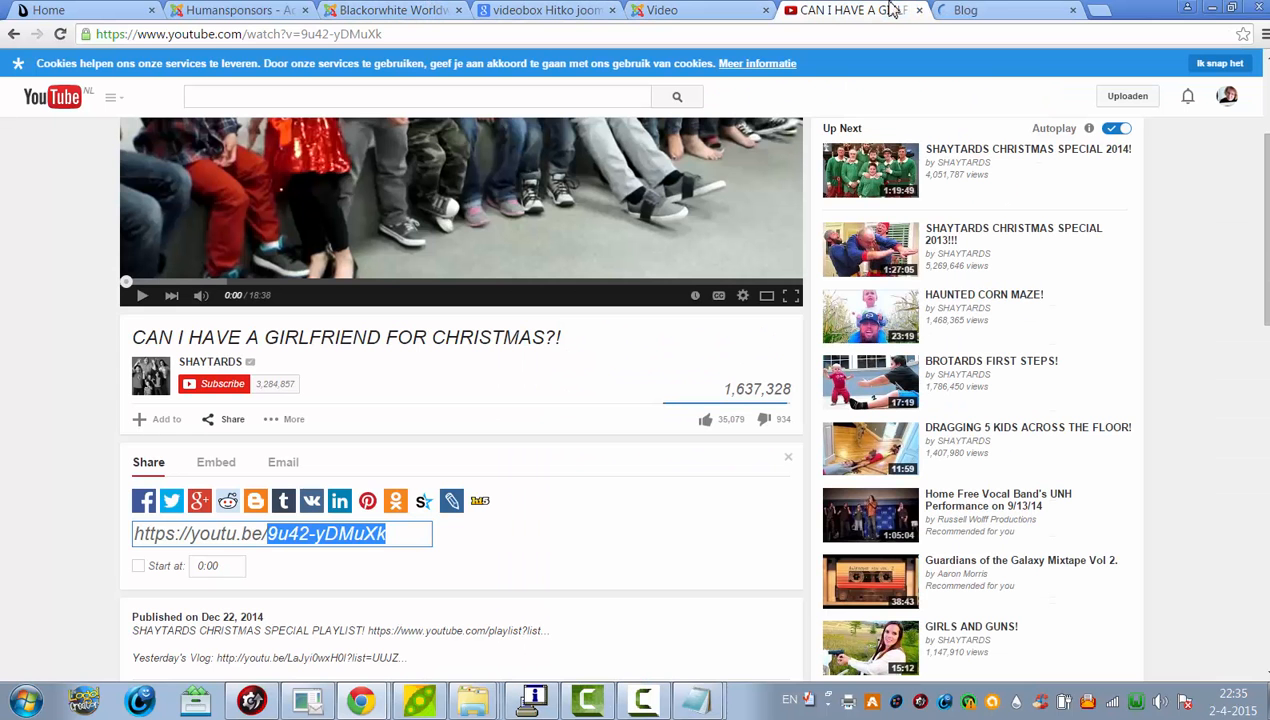
{"action": "left_click", "coordinate": [14, 34]}
{"action": "left_click", "coordinate": [14, 34]}
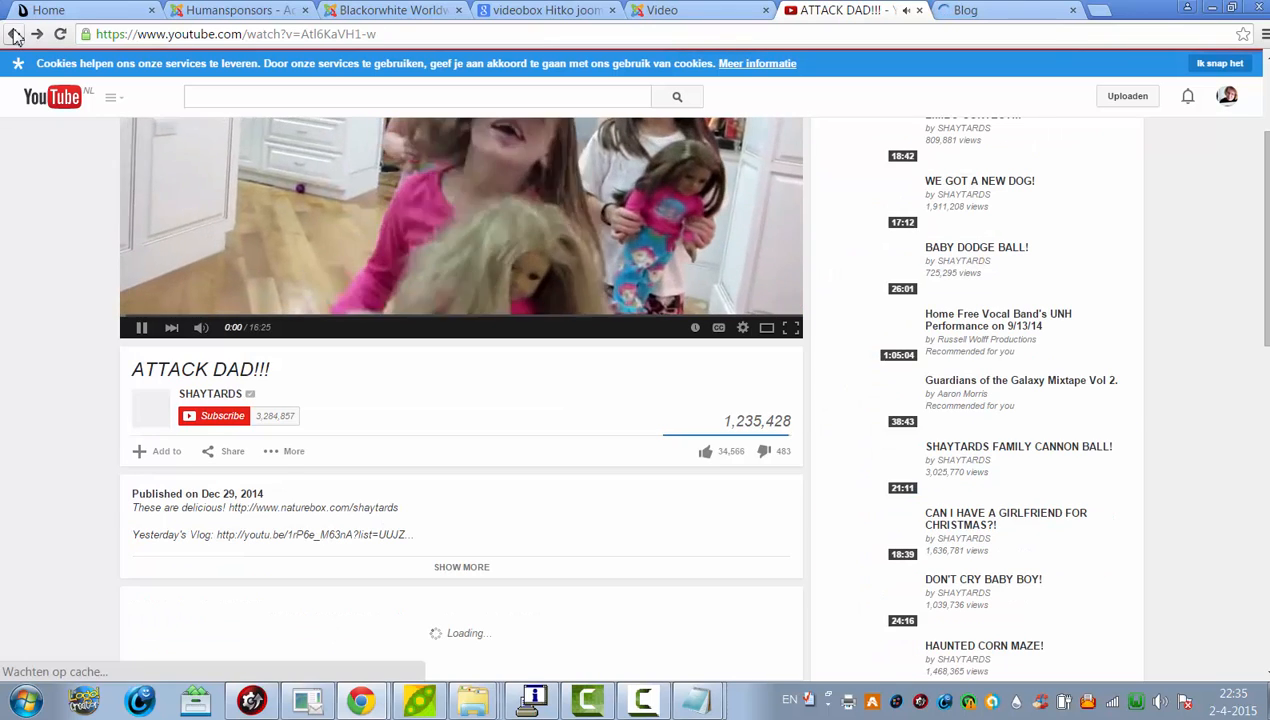
{"action": "left_click", "coordinate": [14, 34]}
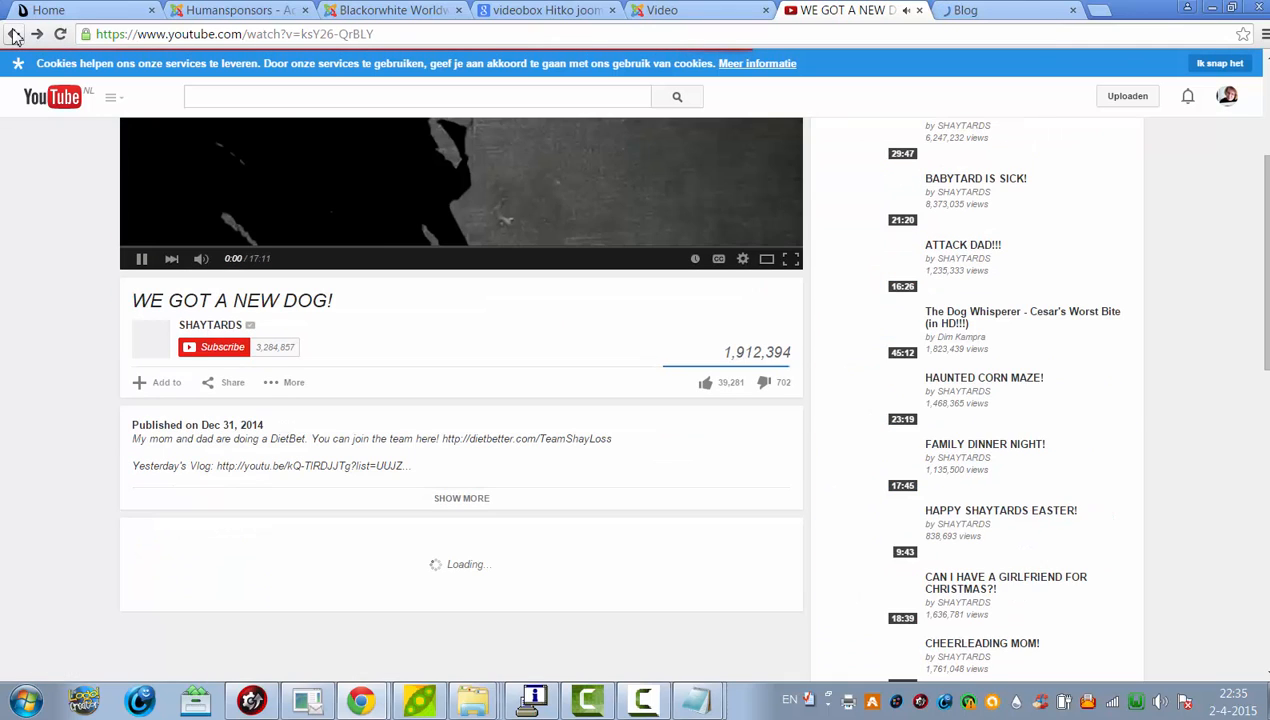
{"action": "left_click", "coordinate": [141, 258]}
{"action": "left_click", "coordinate": [230, 384]}
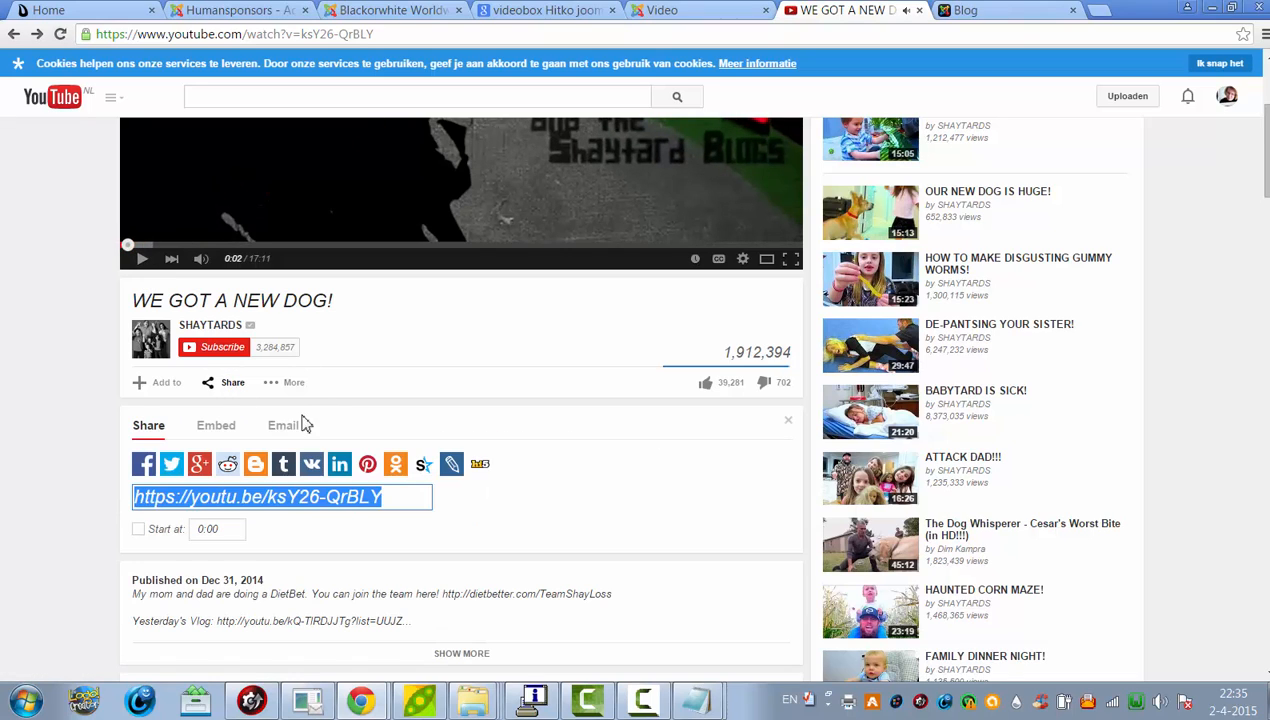
{"action": "left_click_drag", "start_coordinate": [268, 497], "coordinate": [465, 492]}
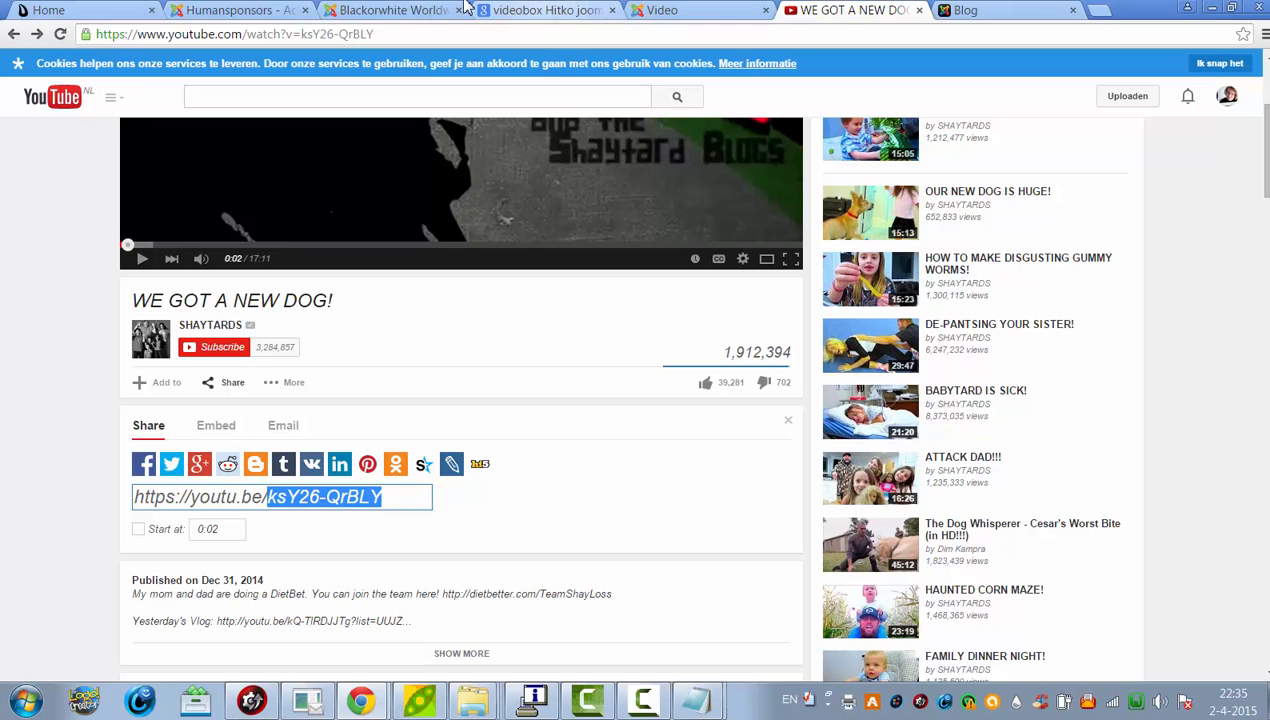
Delete the duplicated gallery entries from the Just Test article, leaving only the original four before the closing videobox tag.
{"action": "left_click", "coordinate": [372, 14]}
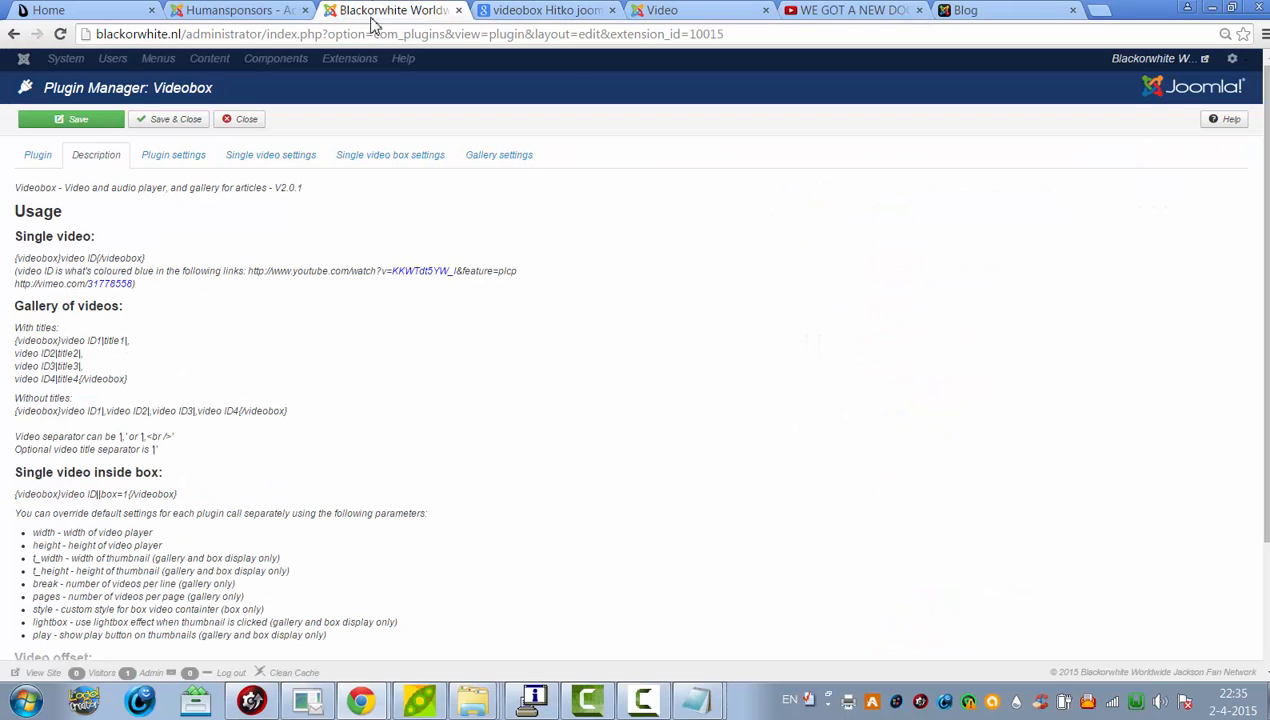
{"action": "left_click", "coordinate": [259, 12]}
{"action": "scroll", "coordinate": [1091, 346], "scroll_direction": "down", "scroll_amount": 3}
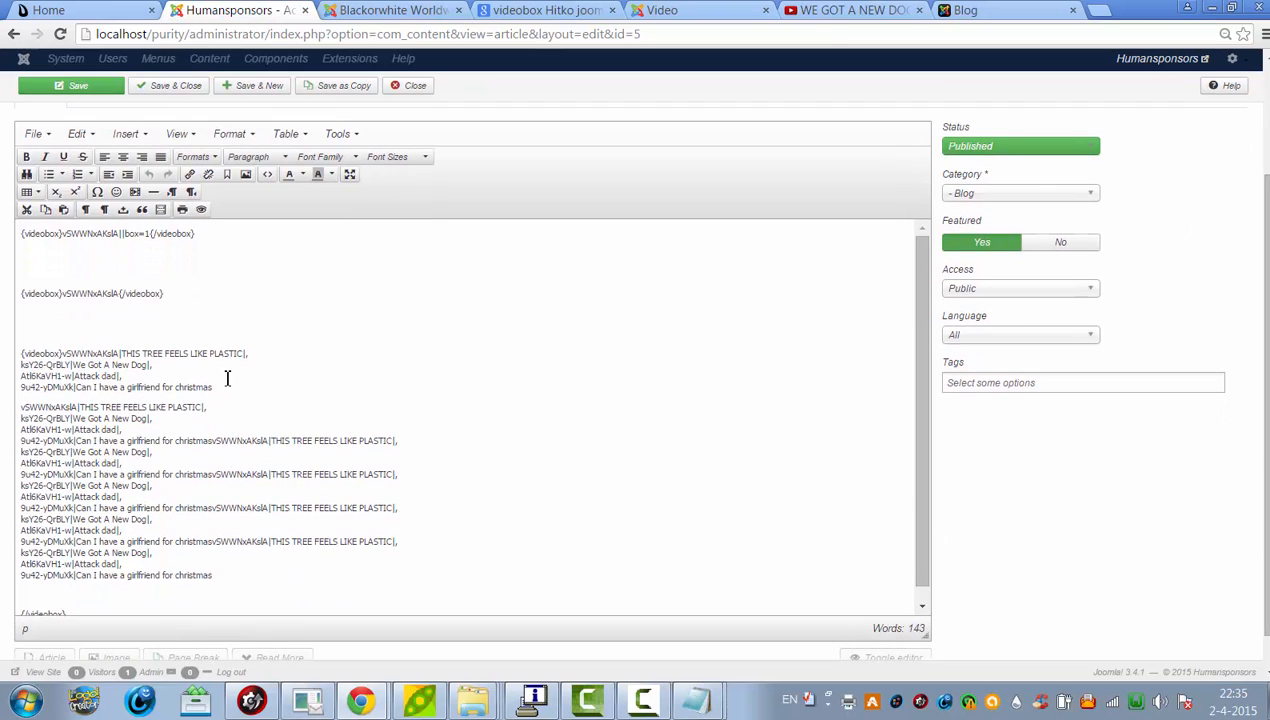
{"action": "left_click_drag", "start_coordinate": [228, 404], "coordinate": [310, 577]}
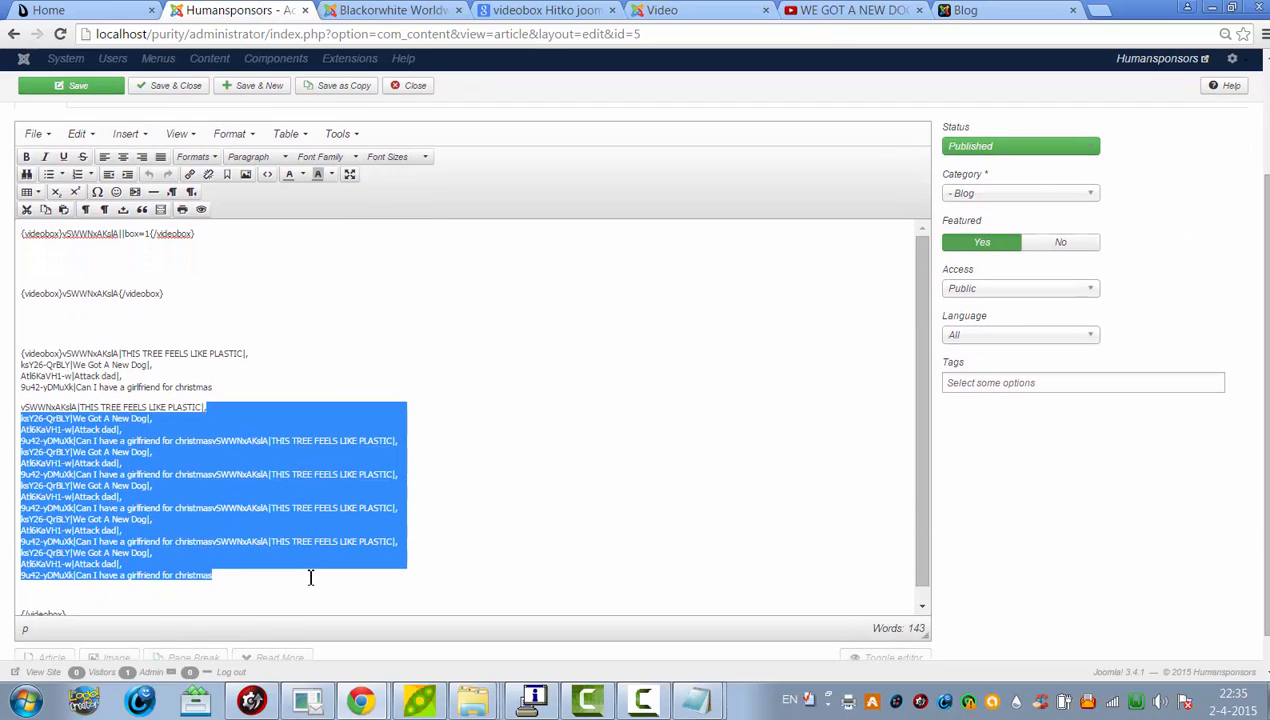
{"action": "key", "text": "BackSpace"}
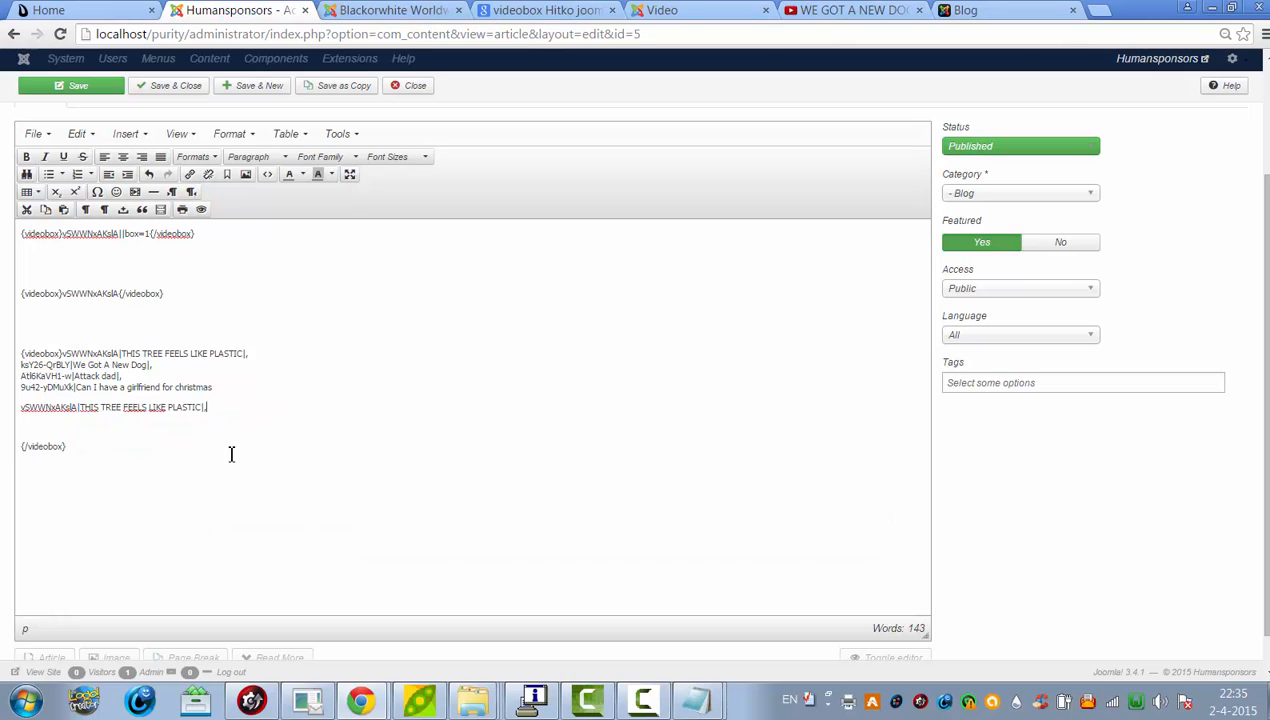
{"action": "triple_click", "coordinate": [20, 406]}
{"action": "key", "text": "BackSpace"}
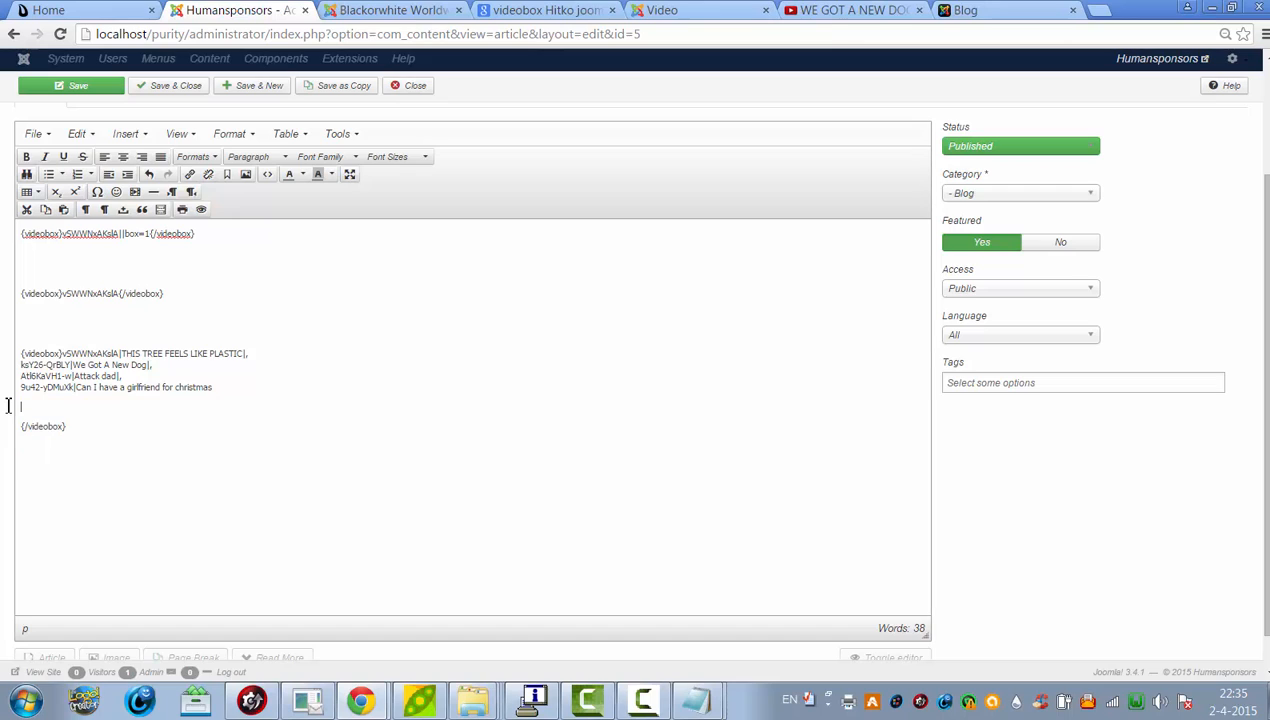
Remove the video ID from the We Got A New Dog entry and restore it as ksY26-QrBLY.
{"action": "left_click_drag", "start_coordinate": [71, 365], "coordinate": [35, 363]}
{"action": "left_click", "coordinate": [65, 370]}
{"action": "double_click", "coordinate": [70, 374]}
{"action": "left_click_drag", "start_coordinate": [67, 366], "coordinate": [21, 368]}
{"action": "key", "text": "Delete"}
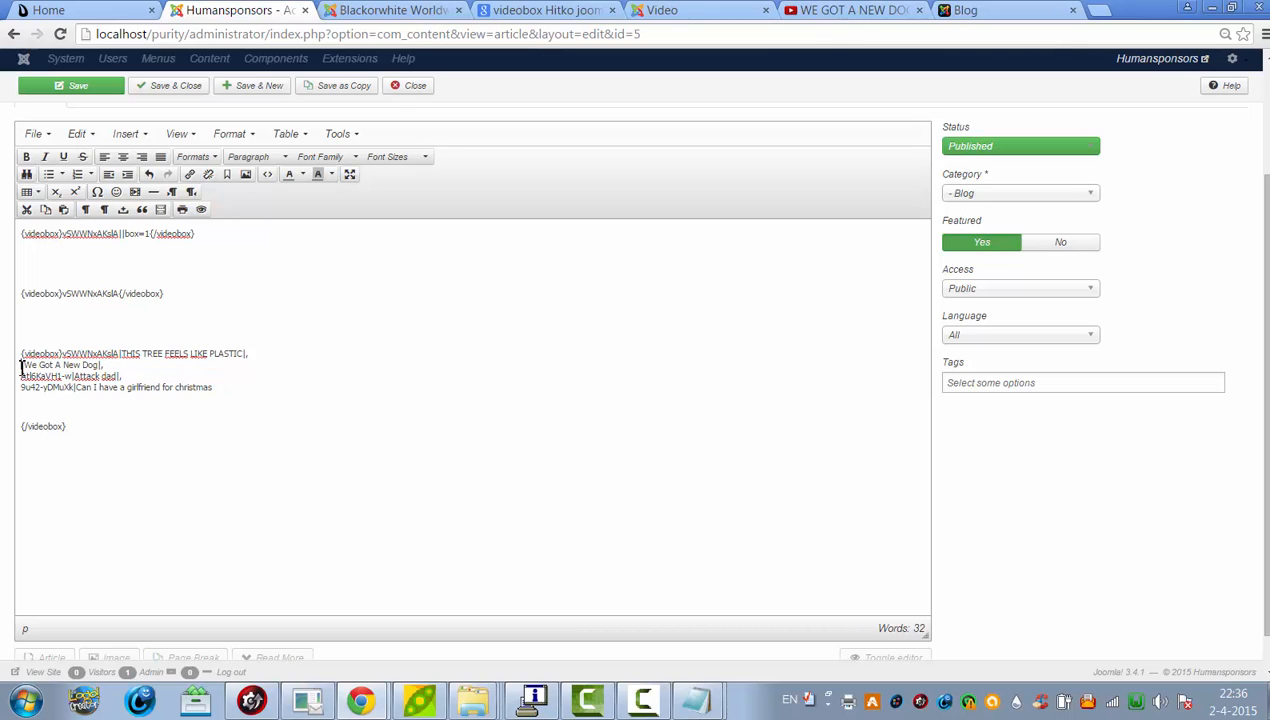
{"action": "key", "text": "ctrl+z"}
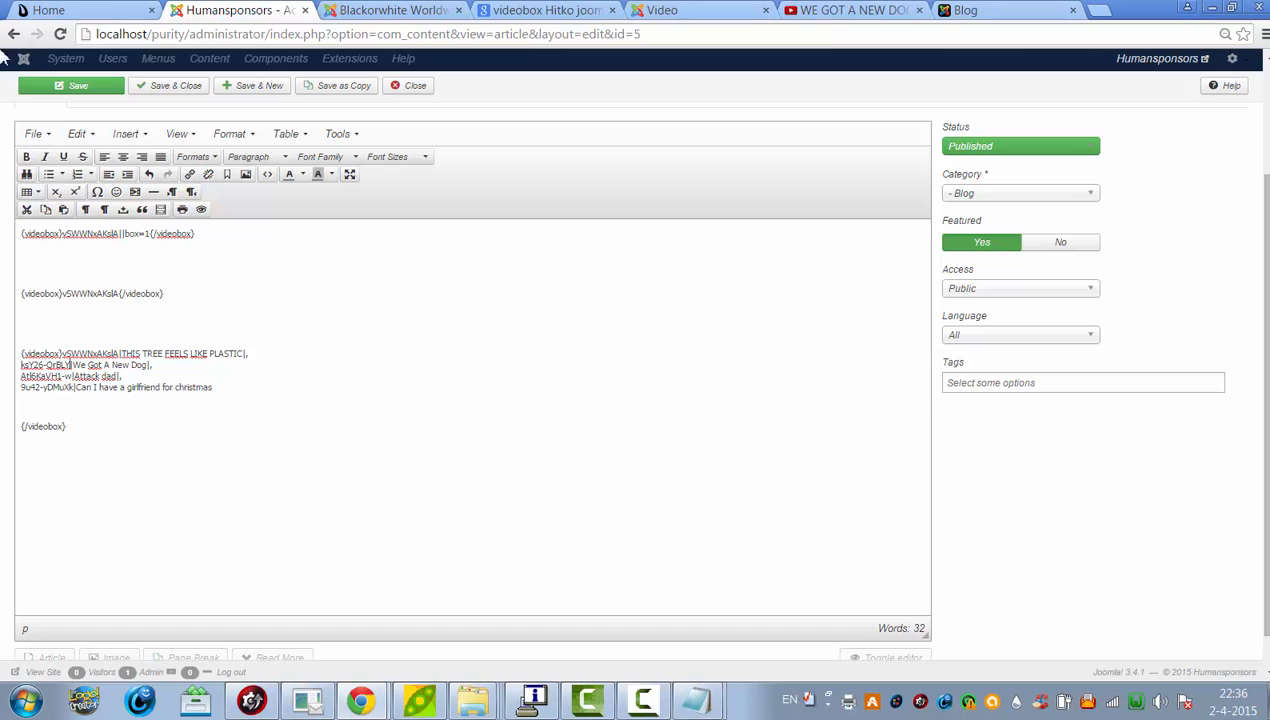
Save the article and reopen the blog page from the site's Home navigation to check the four-video gallery.
{"action": "left_click", "coordinate": [38, 91]}
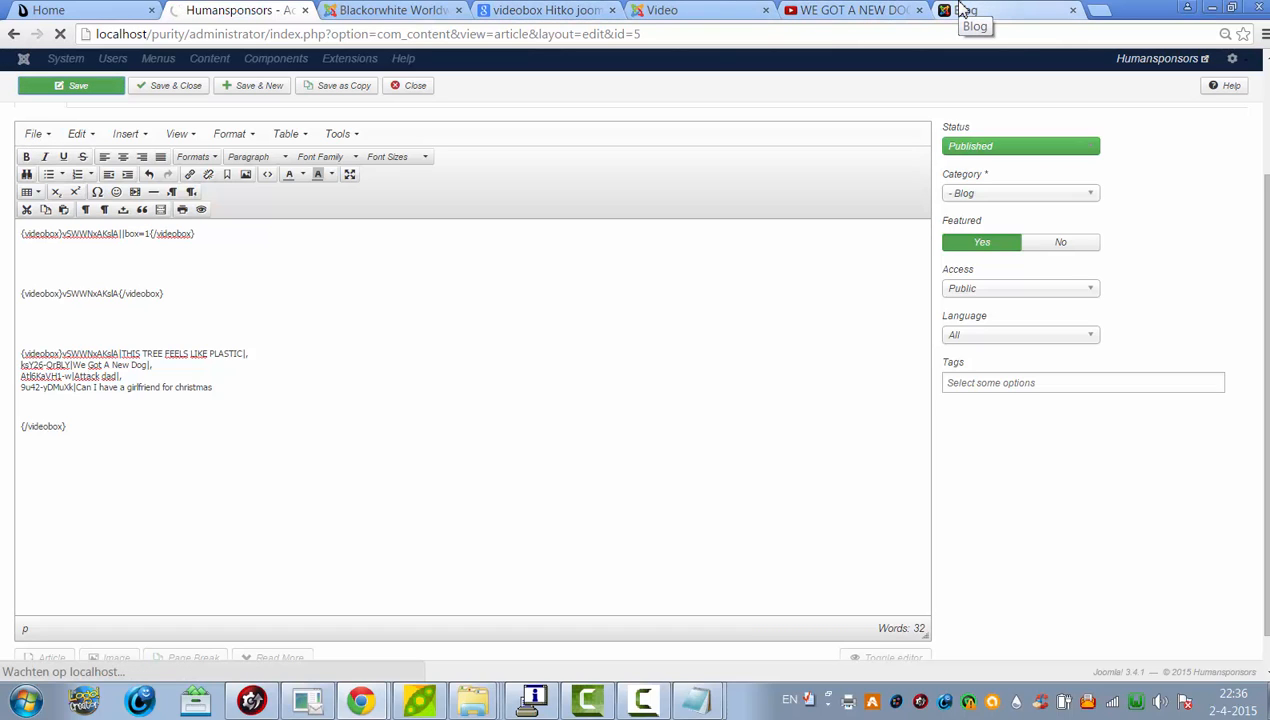
{"action": "left_click", "coordinate": [963, 10]}
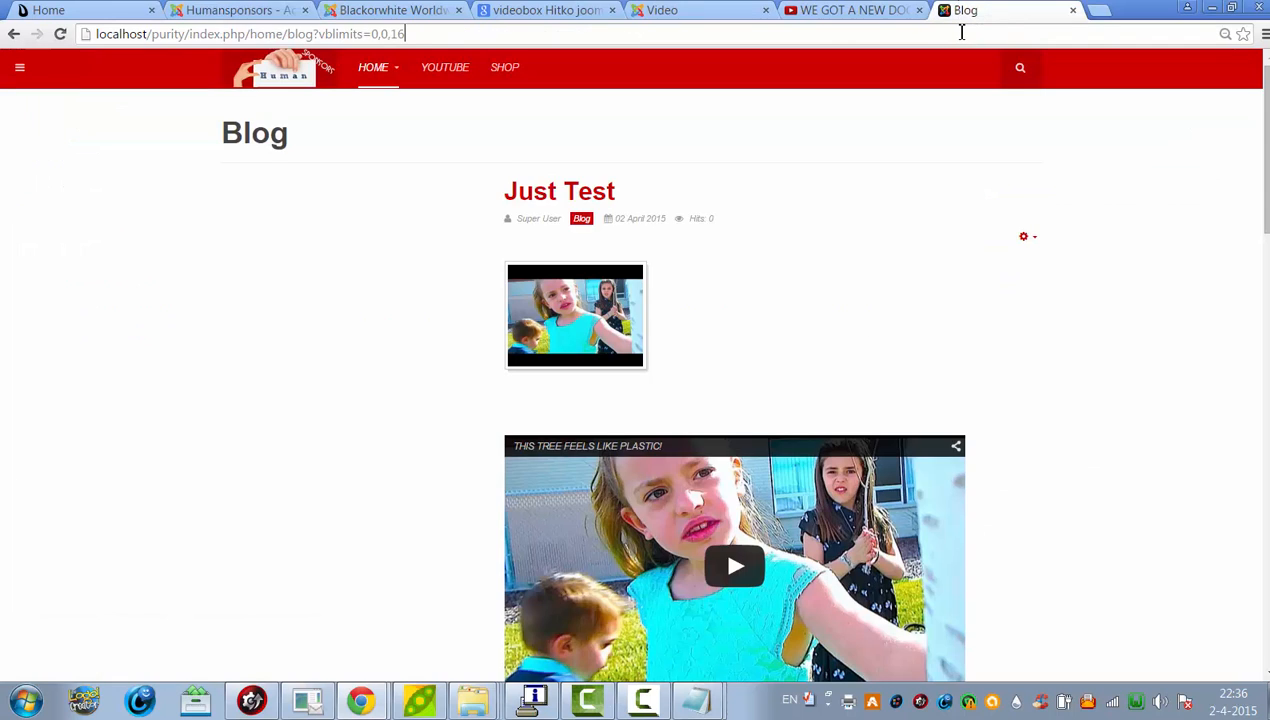
{"action": "left_click", "coordinate": [961, 33]}
{"action": "key", "text": "BackSpace"}
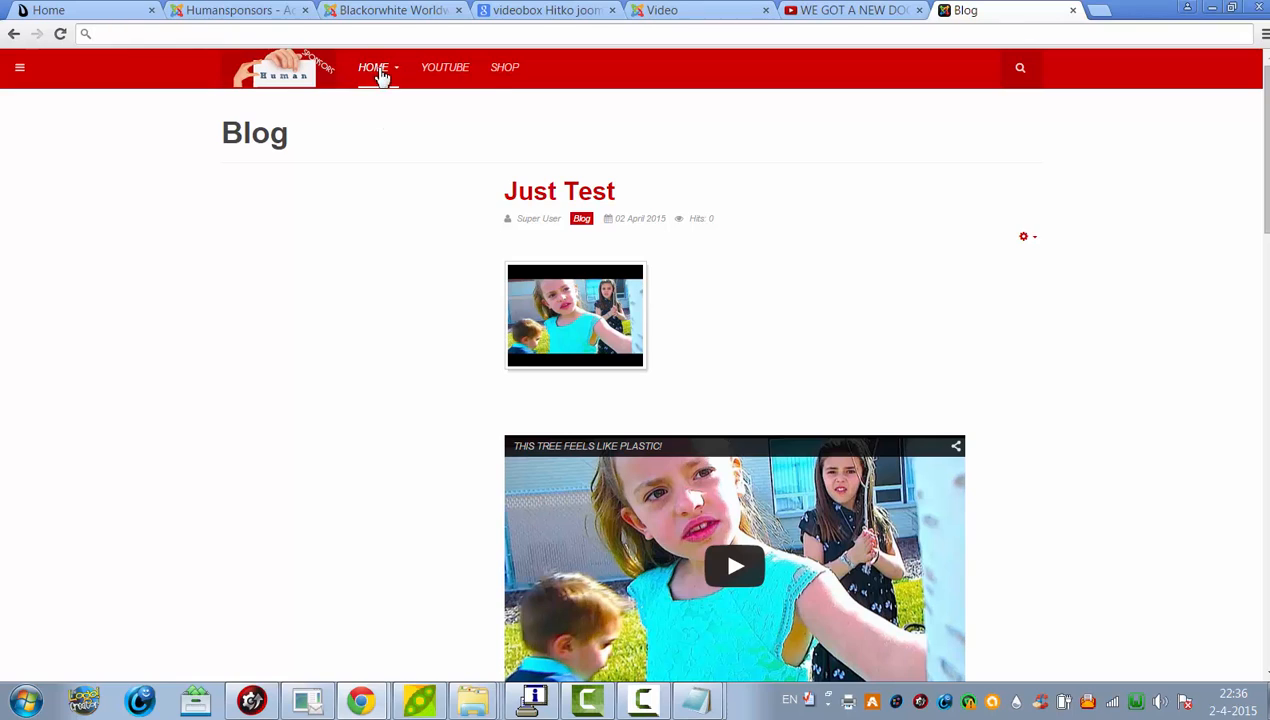
{"action": "mouse_move", "coordinate": [383, 74]}
{"action": "left_click", "coordinate": [389, 152]}
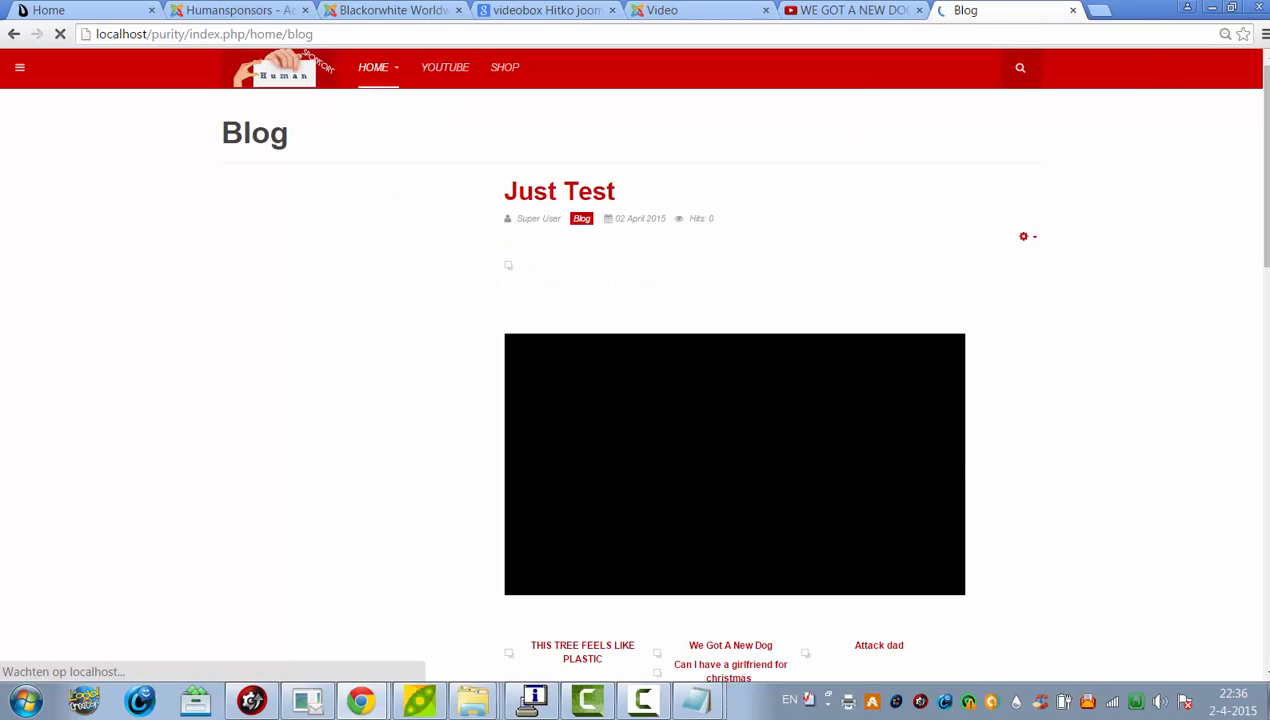
{"action": "scroll", "coordinate": [735, 400], "scroll_direction": "down", "scroll_amount": 6}
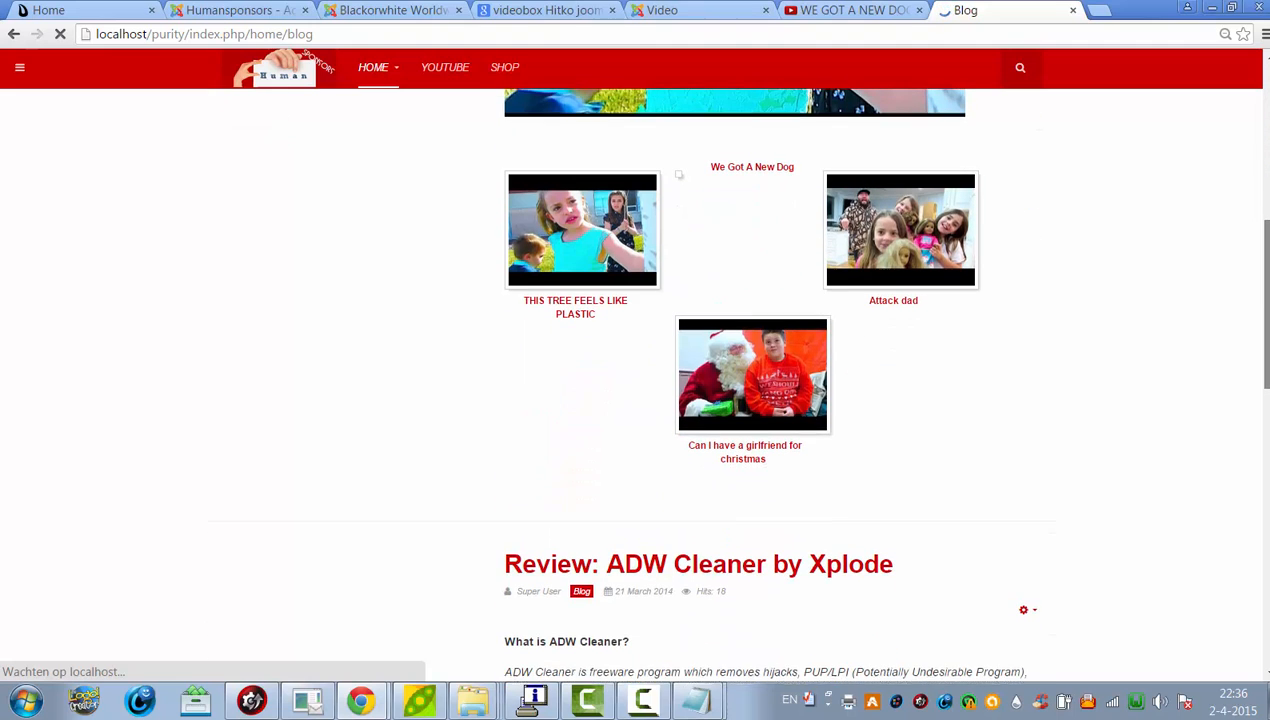
Delete the We Got A New Dog entry from the article's gallery and copy the three remaining entries.
{"action": "left_click", "coordinate": [805, 12]}
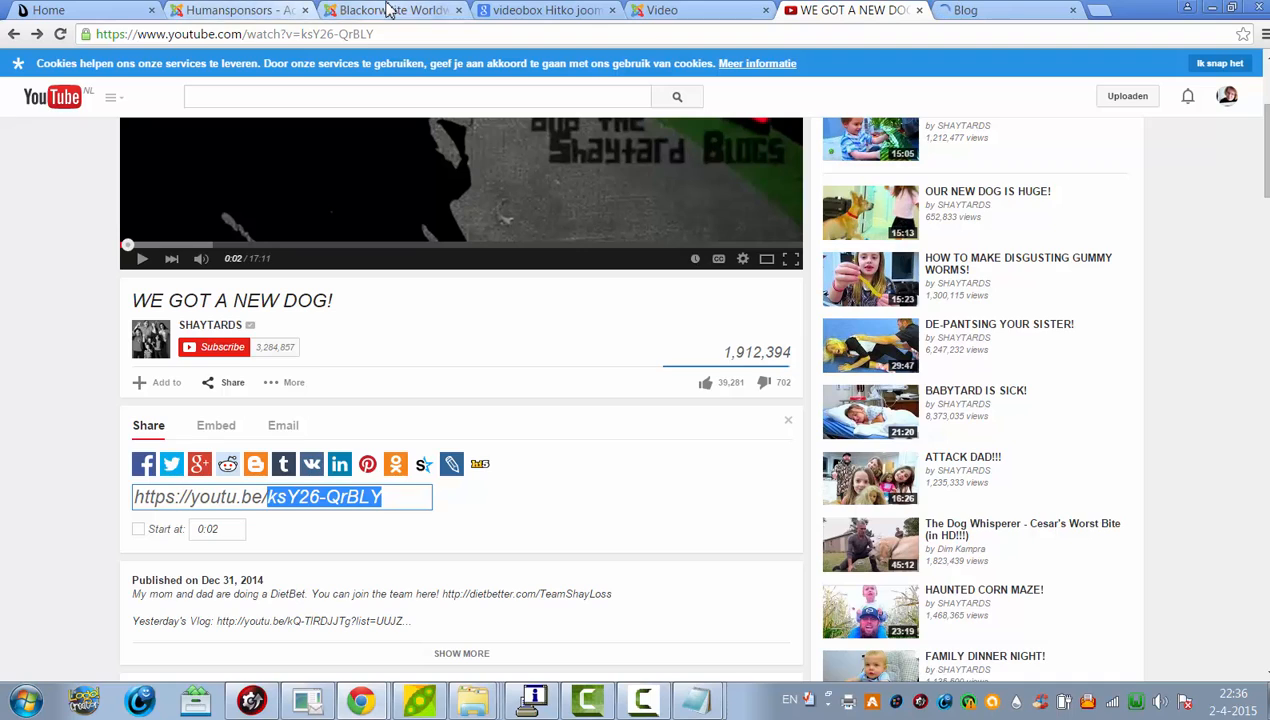
{"action": "left_click", "coordinate": [232, 12]}
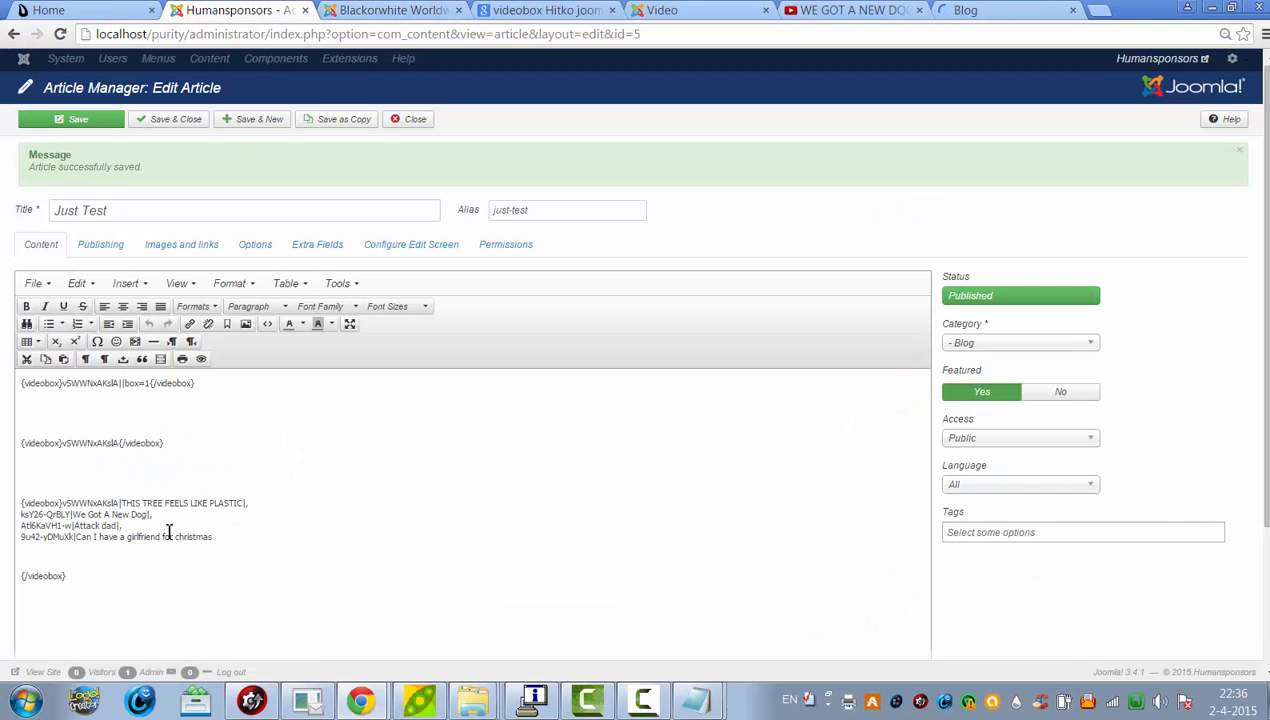
{"action": "left_click_drag", "start_coordinate": [191, 519], "coordinate": [12, 519]}
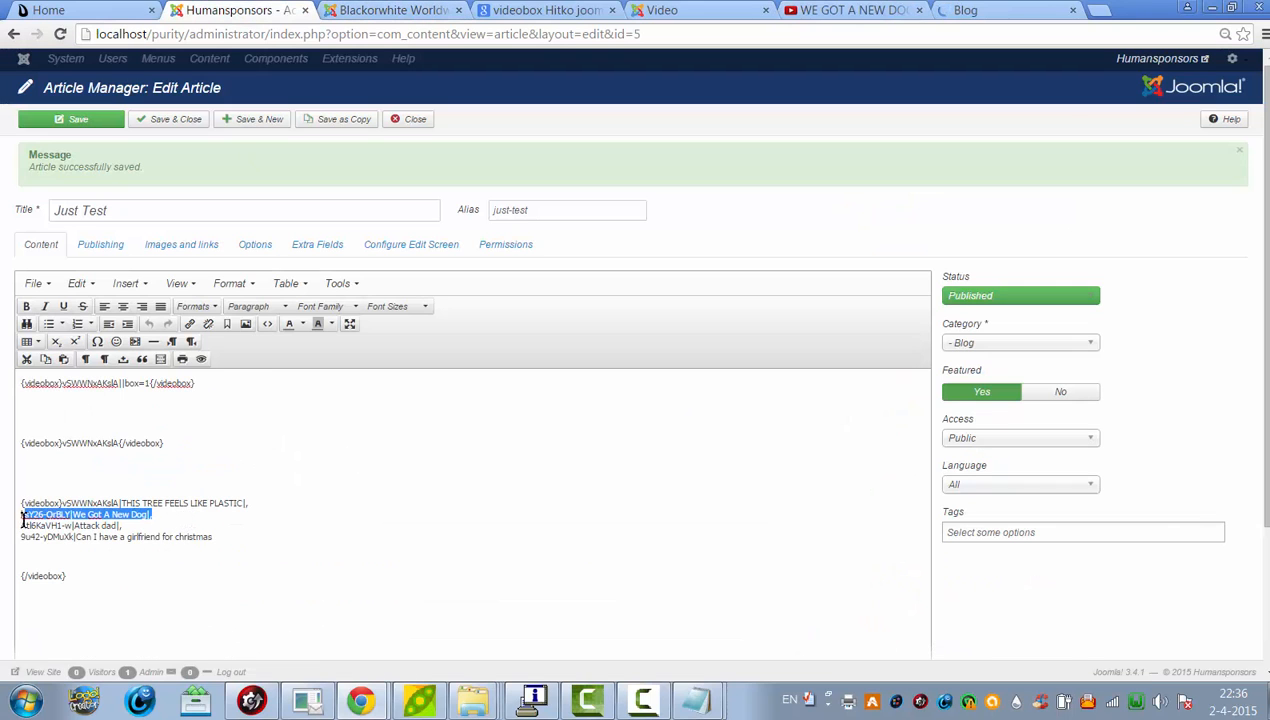
{"action": "key", "text": "BackSpace"}
{"action": "key", "text": "Delete"}
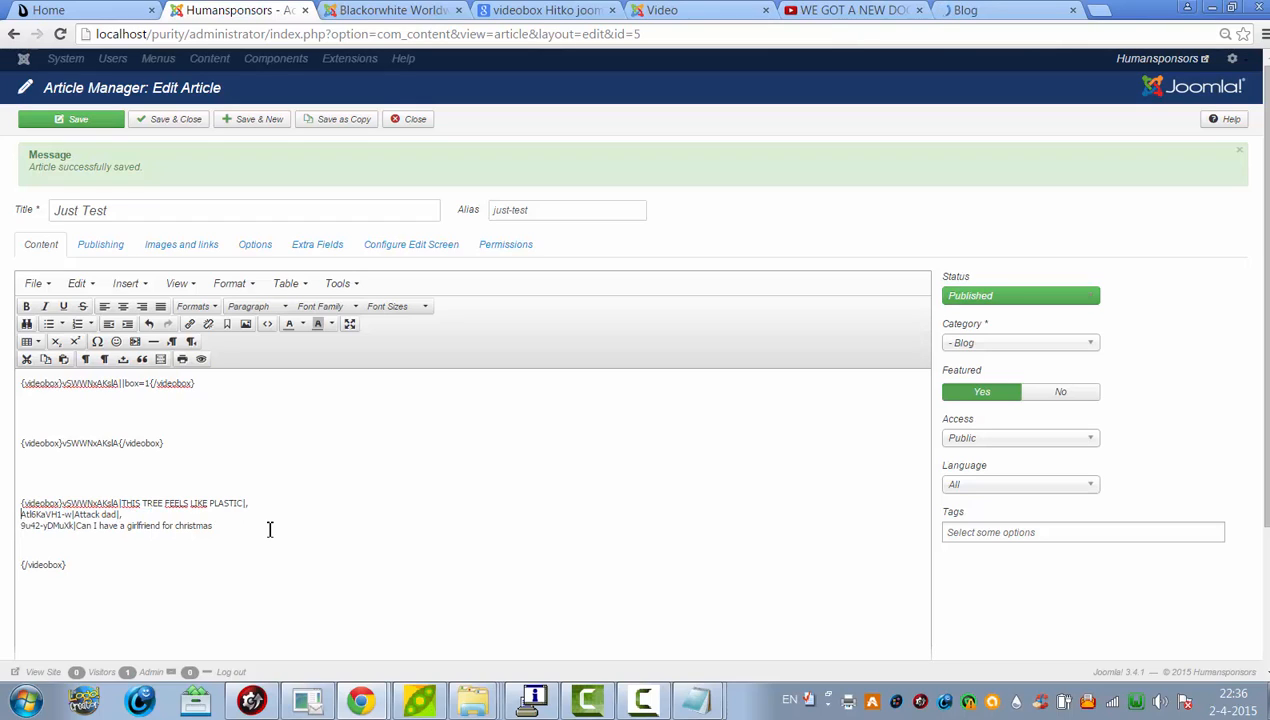
{"action": "left_click_drag", "start_coordinate": [269, 529], "coordinate": [70, 503]}
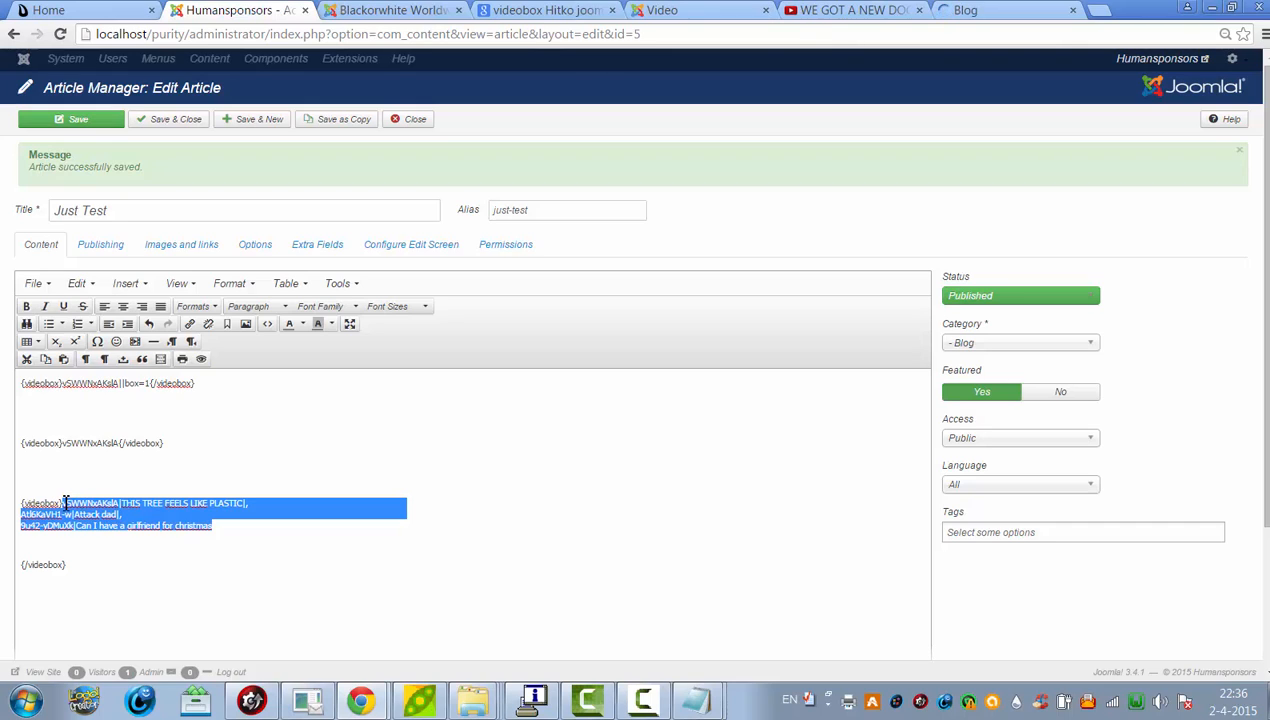
Save the article with three gallery entries and reload the blog page to check their thumbnails.
{"action": "left_click", "coordinate": [75, 119]}
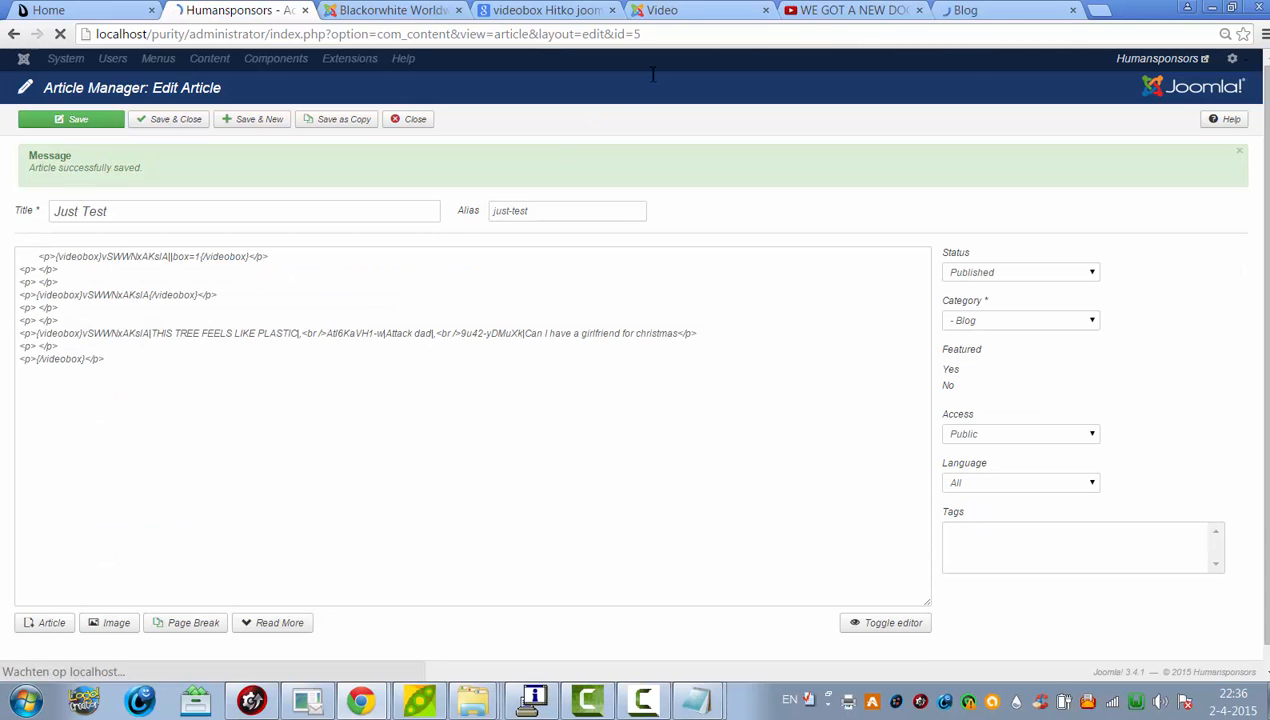
{"action": "left_click", "coordinate": [664, 10]}
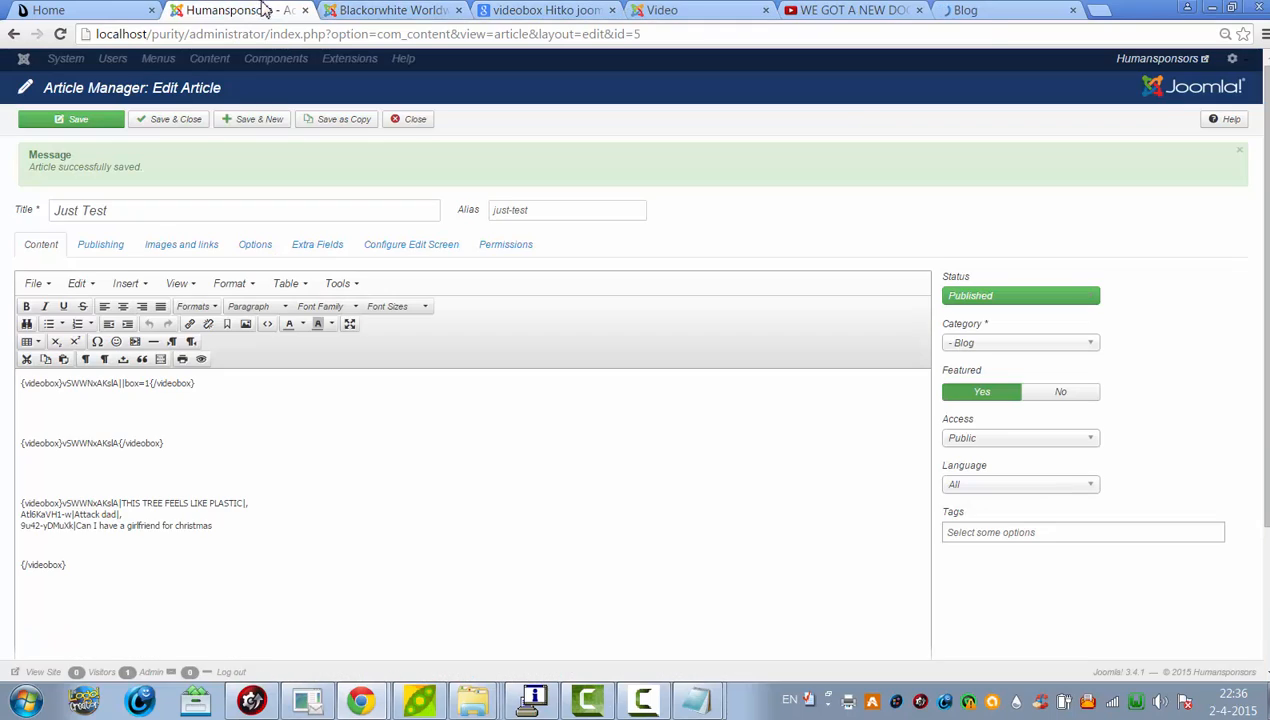
{"action": "left_click", "coordinate": [245, 10]}
{"action": "left_click", "coordinate": [958, 12]}
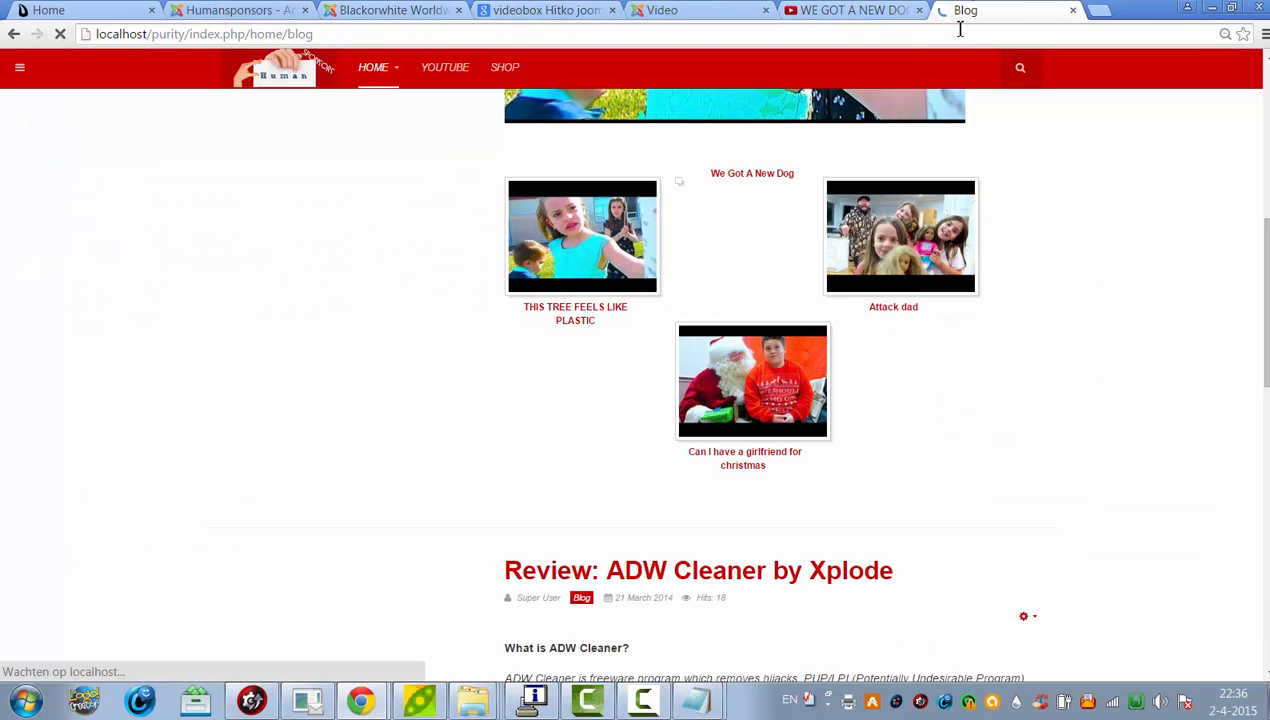
{"action": "left_click", "coordinate": [958, 30]}
{"action": "key", "text": "Return"}
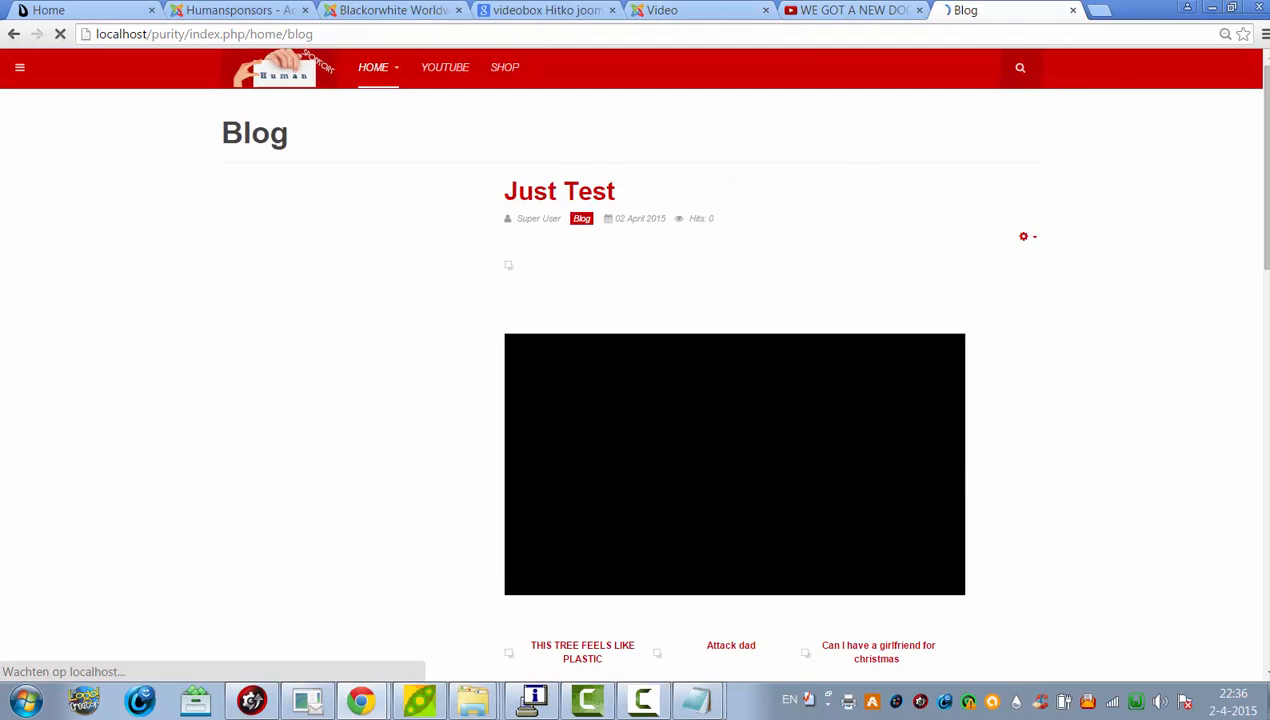
{"action": "left_click_drag", "start_coordinate": [1267, 210], "coordinate": [1267, 265]}
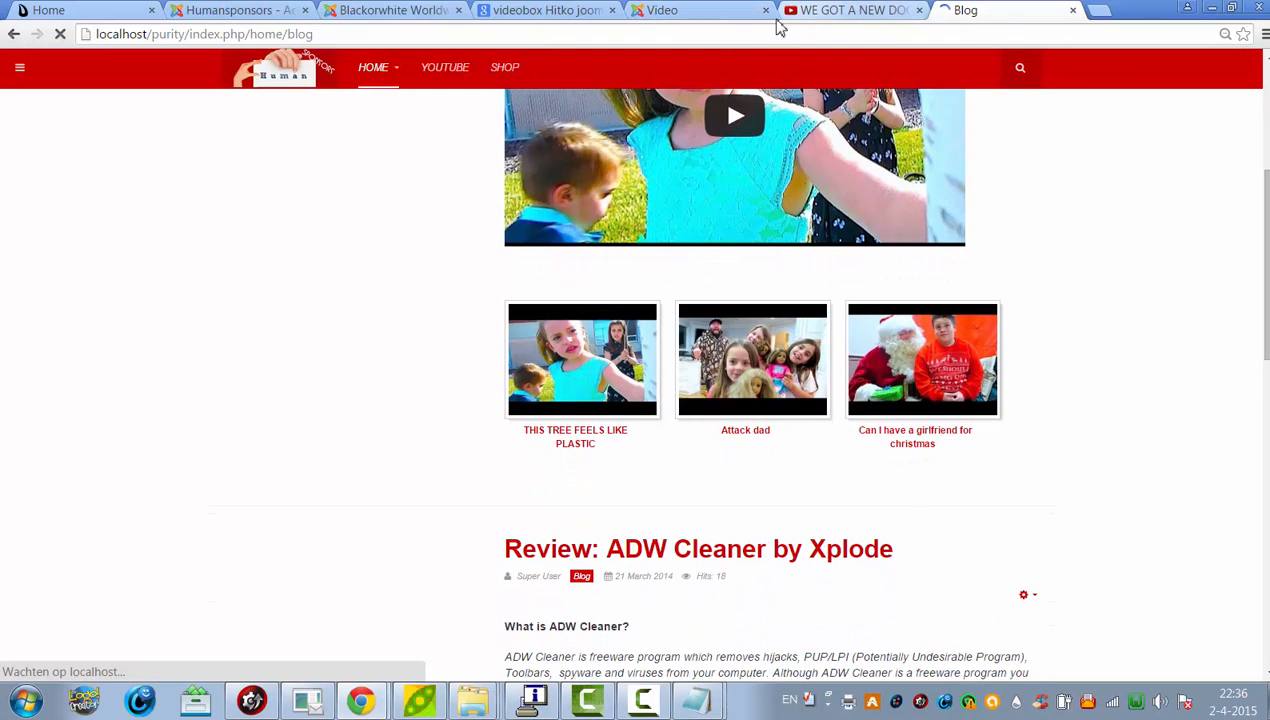
Paste the three copied gallery entries four times in the article before the closing videobox tag.
{"action": "left_click", "coordinate": [250, 10]}
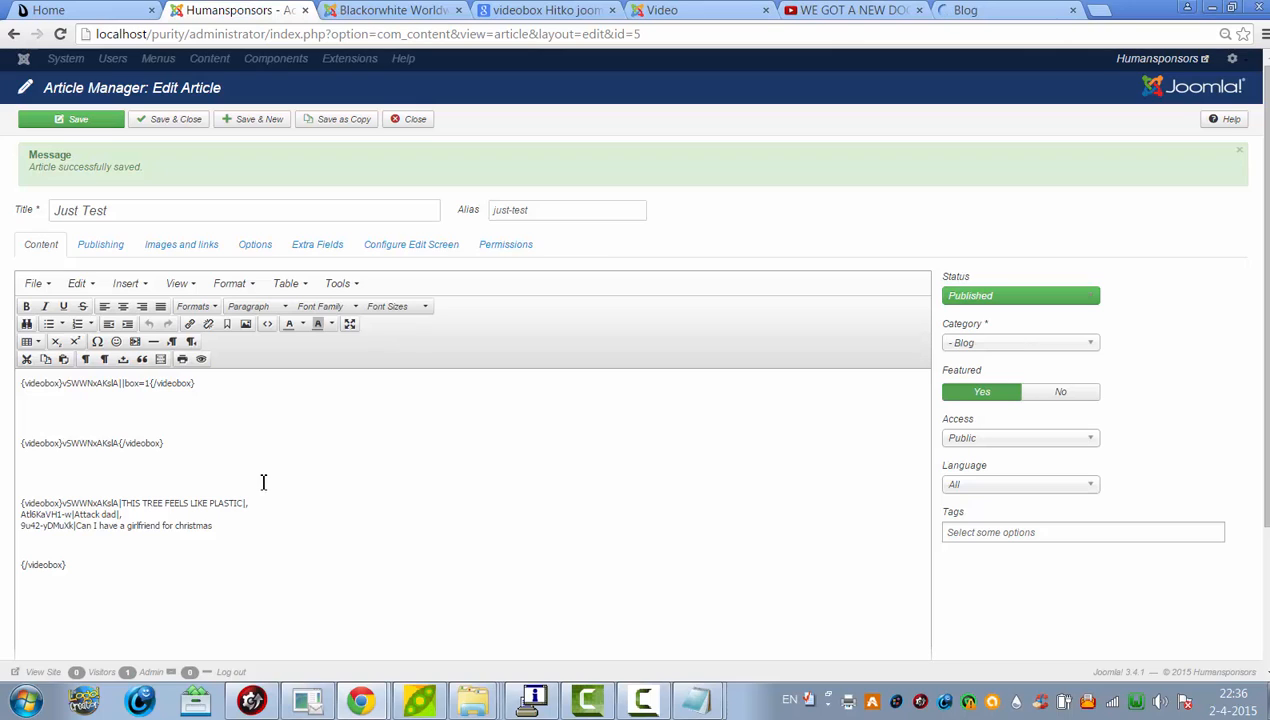
{"action": "type", "text": "vSWWNxAKslA|THIS TREE FEELS LIKE PLASTIC|, Atl6KaVH1-w|Attack dad|, 9u42-yDMuXk|Can I have a girlfriend for christmas"}
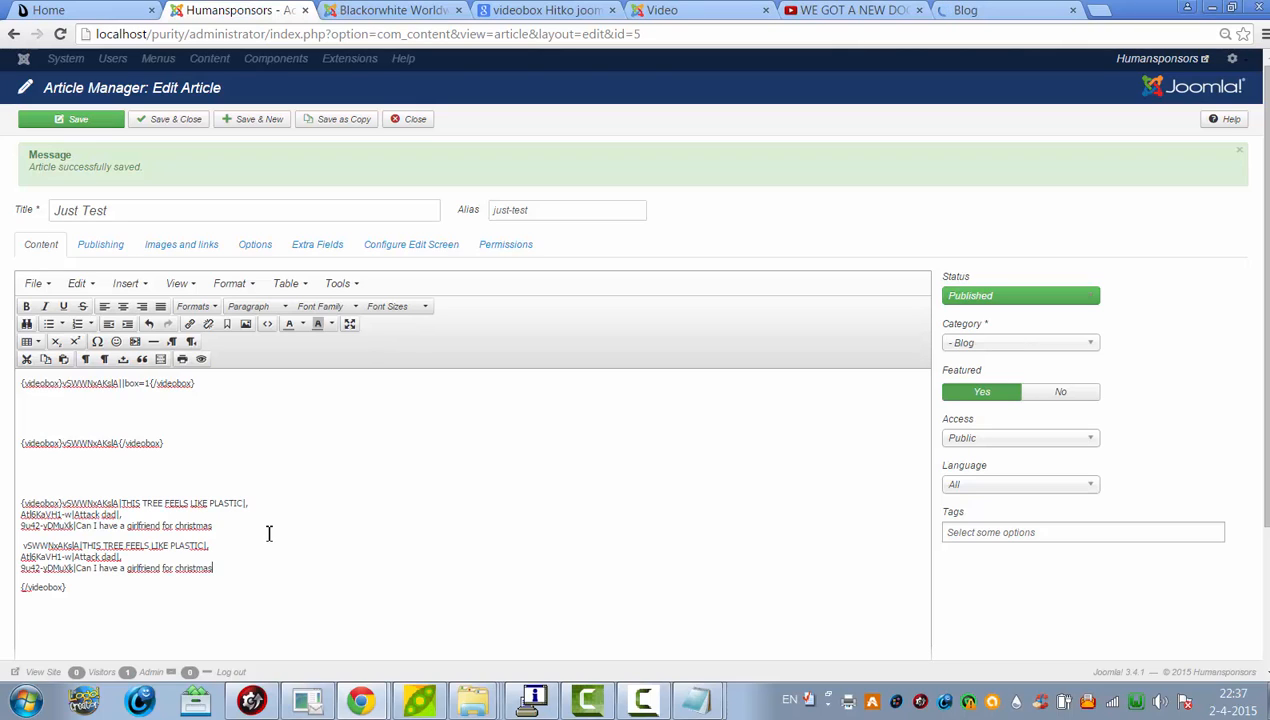
{"action": "type", "text": "vSWWNxAKslA|THIS TREE FEELS LIKE PLASTIC|, Atl6KaVH1-w|Attack dad|, 9u42-yDMuXk|Can I have a girlfriend for christmas"}
{"action": "type", "text": "vSWWNxAKslA|THIS TREE FEELS LIKE PLASTIC|, Atl6KaVH1-w|Attack dad|, 9u42-yDMuXk|Can I have a girlfriend for christmas"}
{"action": "type", "text": "vSWWNxAKslA|THIS TREE FEELS LIKE PLASTIC|, Atl6KaVH1-w|Attack dad|, 9u42-yDMuXk|Can I have a girlfriend for christmas"}
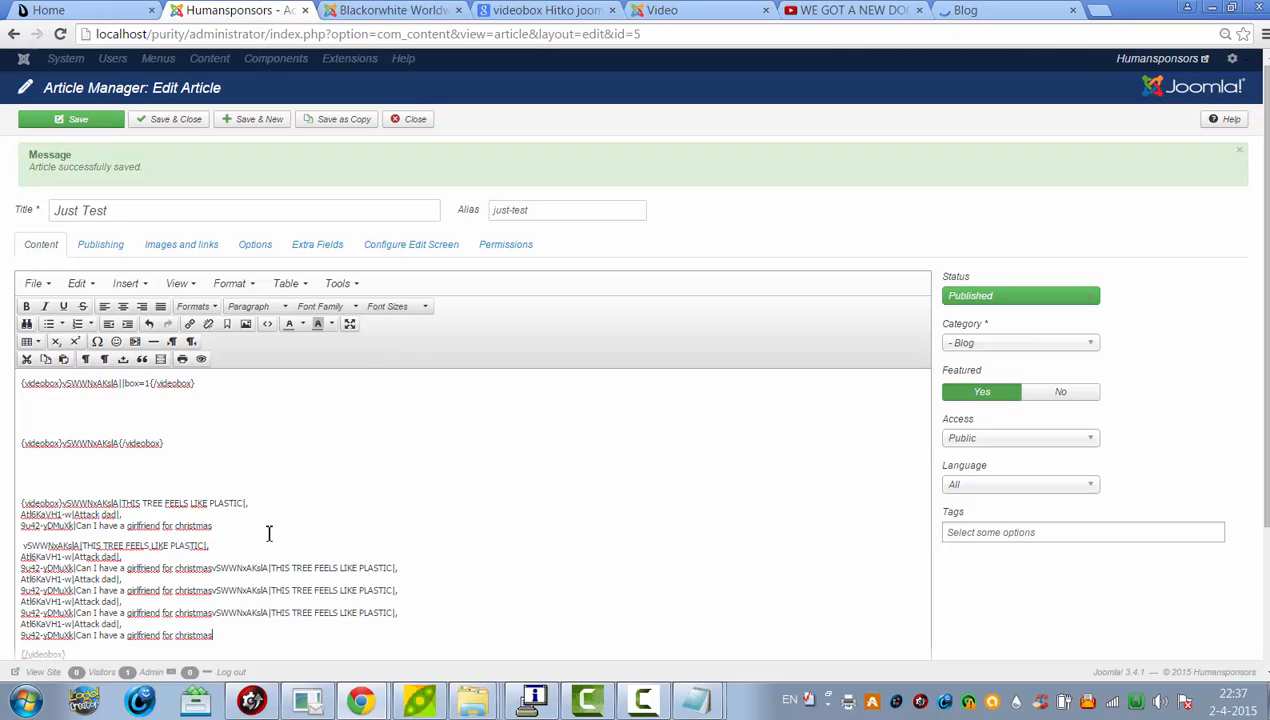
Save the Just Test article with the repeated entries and look through its gallery on the blog page.
{"action": "left_click", "coordinate": [80, 120]}
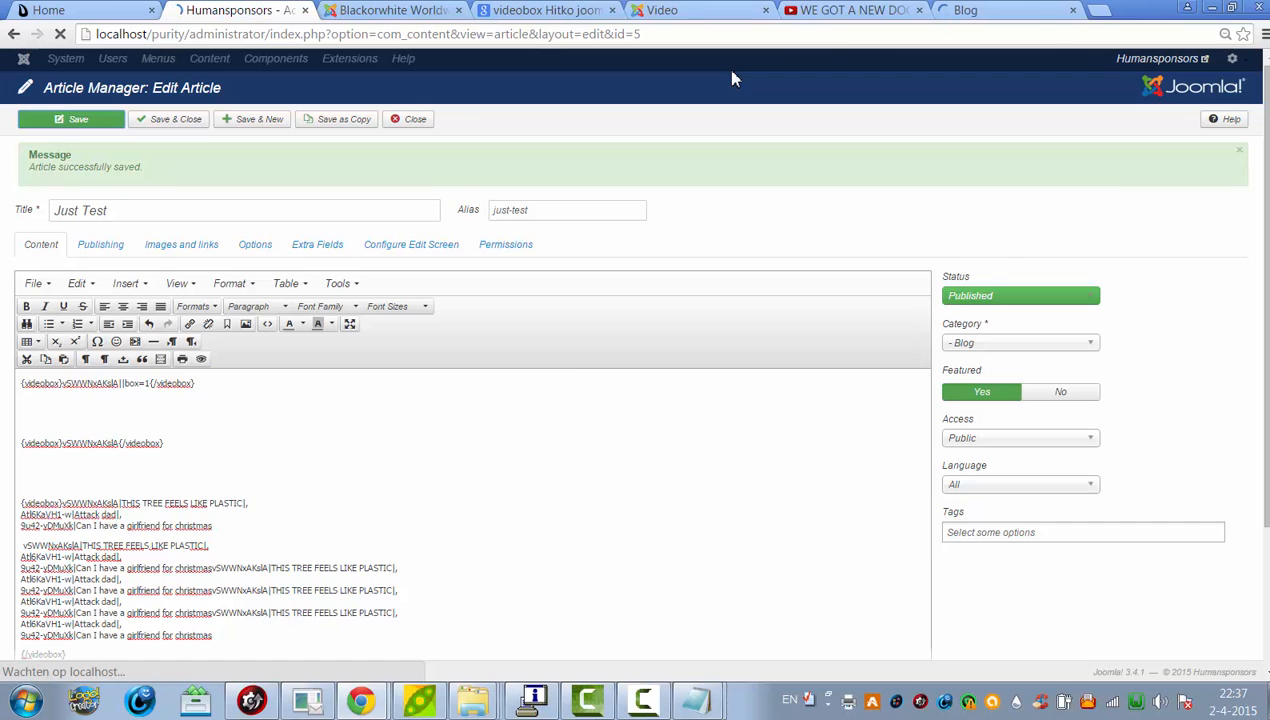
{"action": "left_click", "coordinate": [1039, 10]}
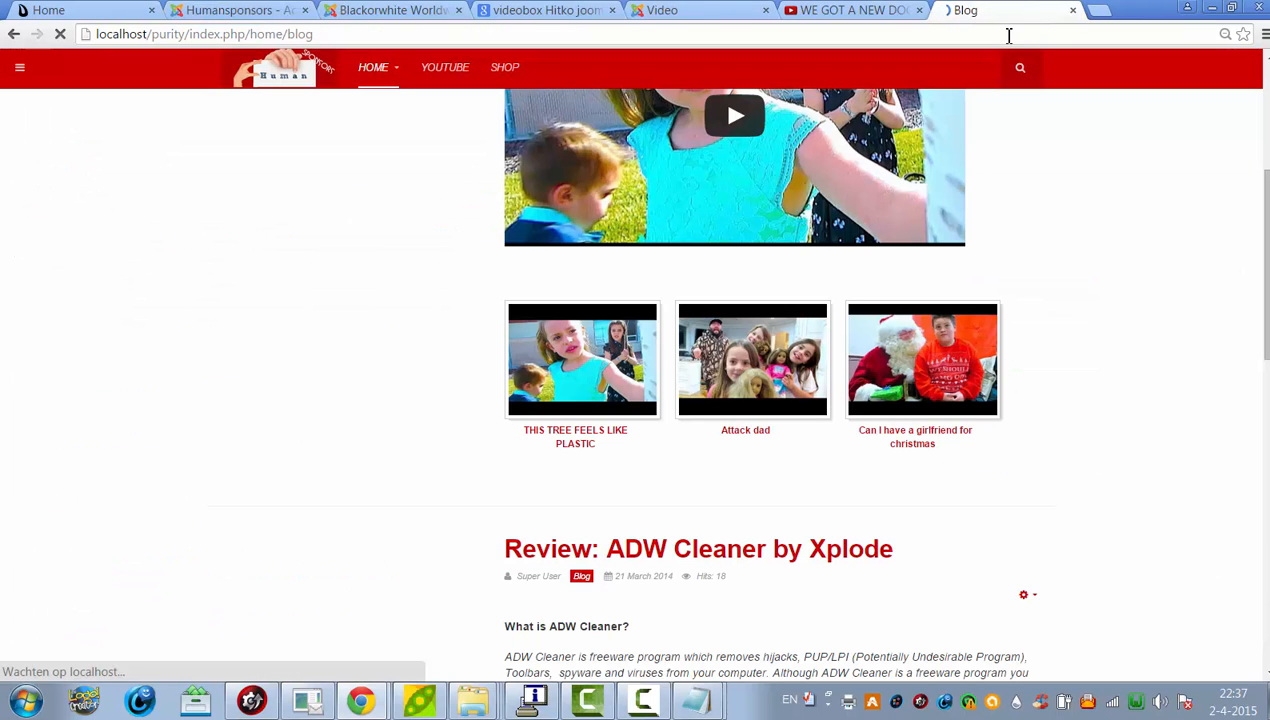
{"action": "scroll", "coordinate": [735, 400], "scroll_direction": "down", "scroll_amount": 8}
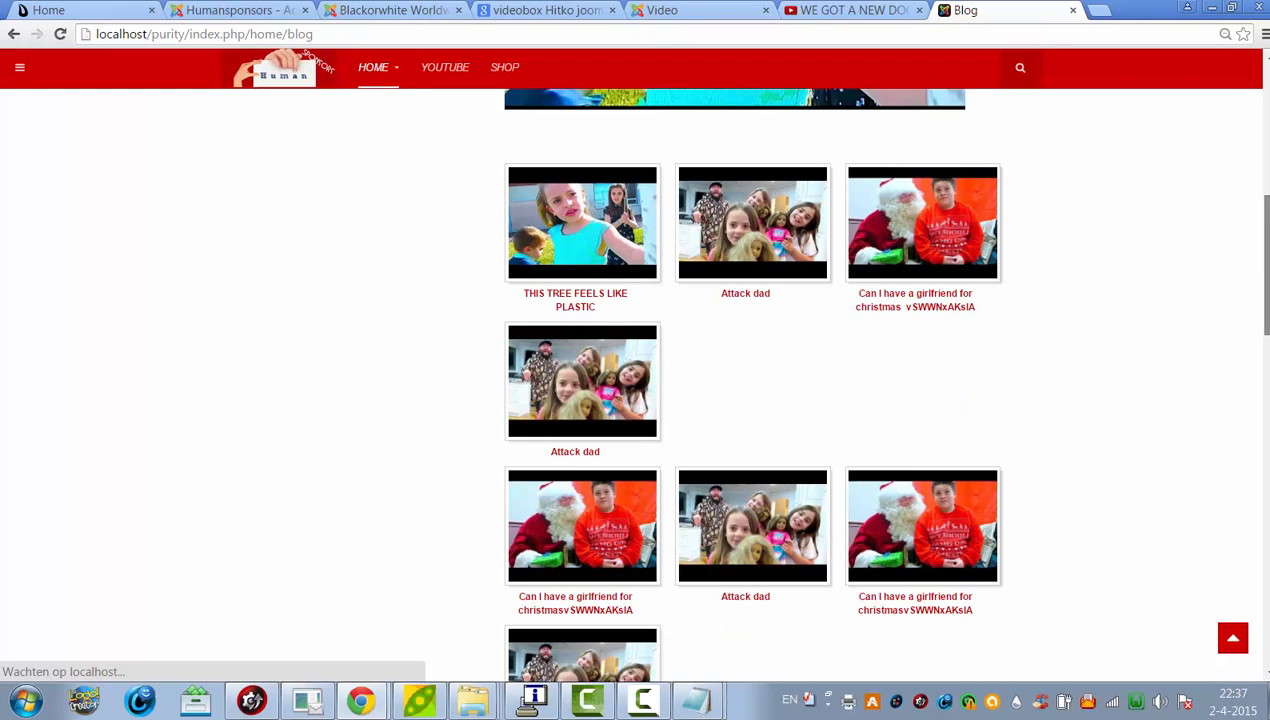
{"action": "left_click_drag", "start_coordinate": [1267, 332], "coordinate": [1267, 336]}
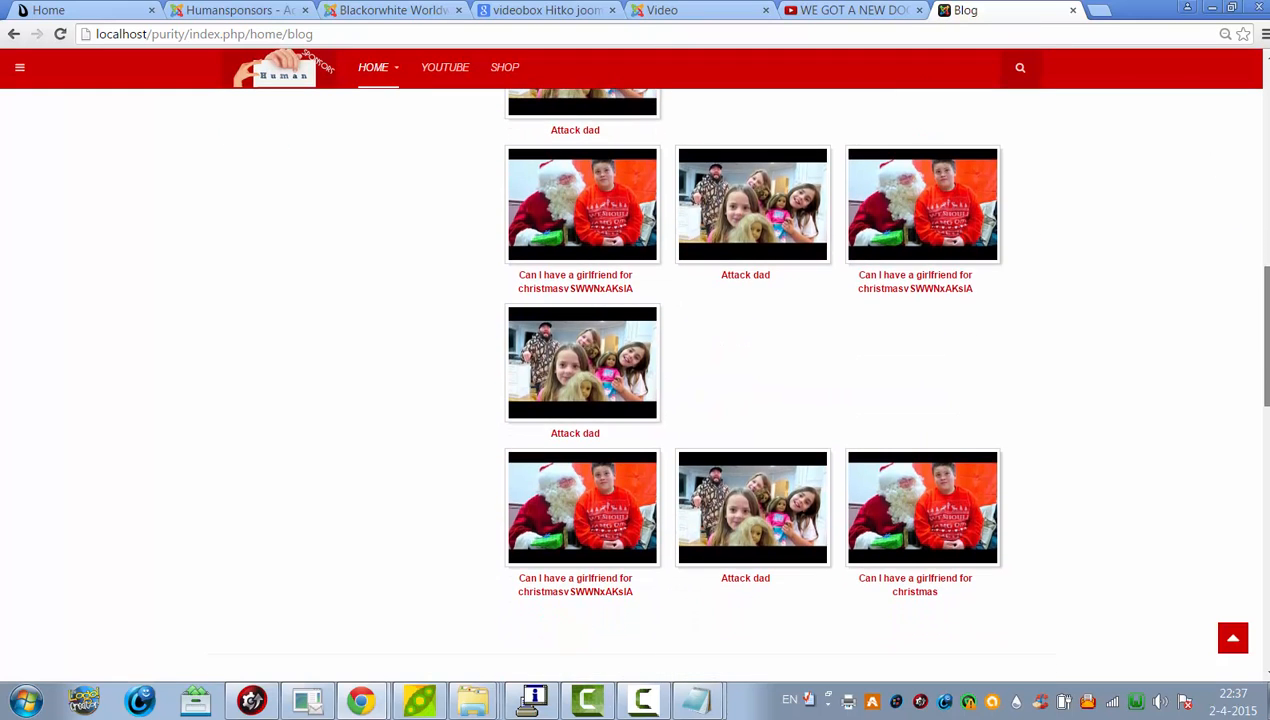
{"action": "scroll", "coordinate": [1256, 278], "scroll_direction": "down", "scroll_amount": 5}
{"action": "scroll", "coordinate": [1256, 278], "scroll_direction": "up", "scroll_amount": 8}
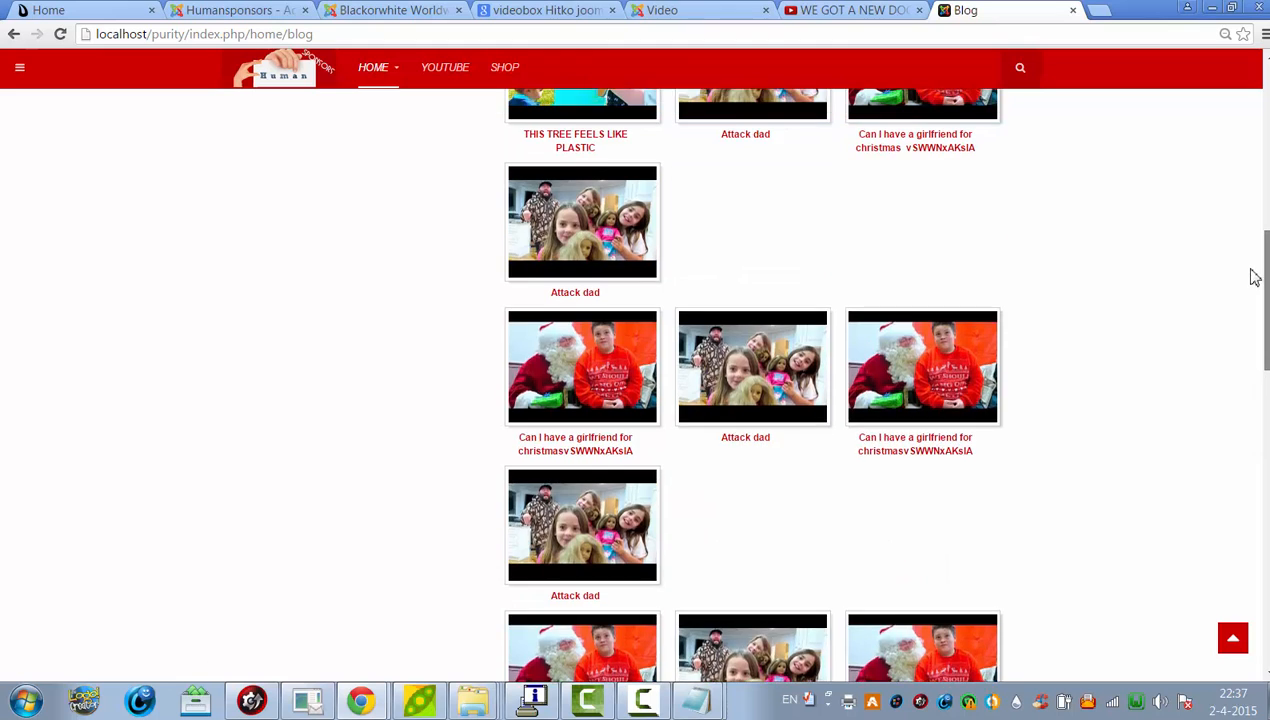
{"action": "mouse_move", "coordinate": [1247, 236]}
{"action": "left_mouse_down"}
{"action": "mouse_move", "coordinate": [1244, 224]}
{"action": "mouse_move", "coordinate": [1260, 249]}
{"action": "mouse_move", "coordinate": [1268, 350]}
{"action": "mouse_move", "coordinate": [1255, 217]}
{"action": "left_mouse_up"}
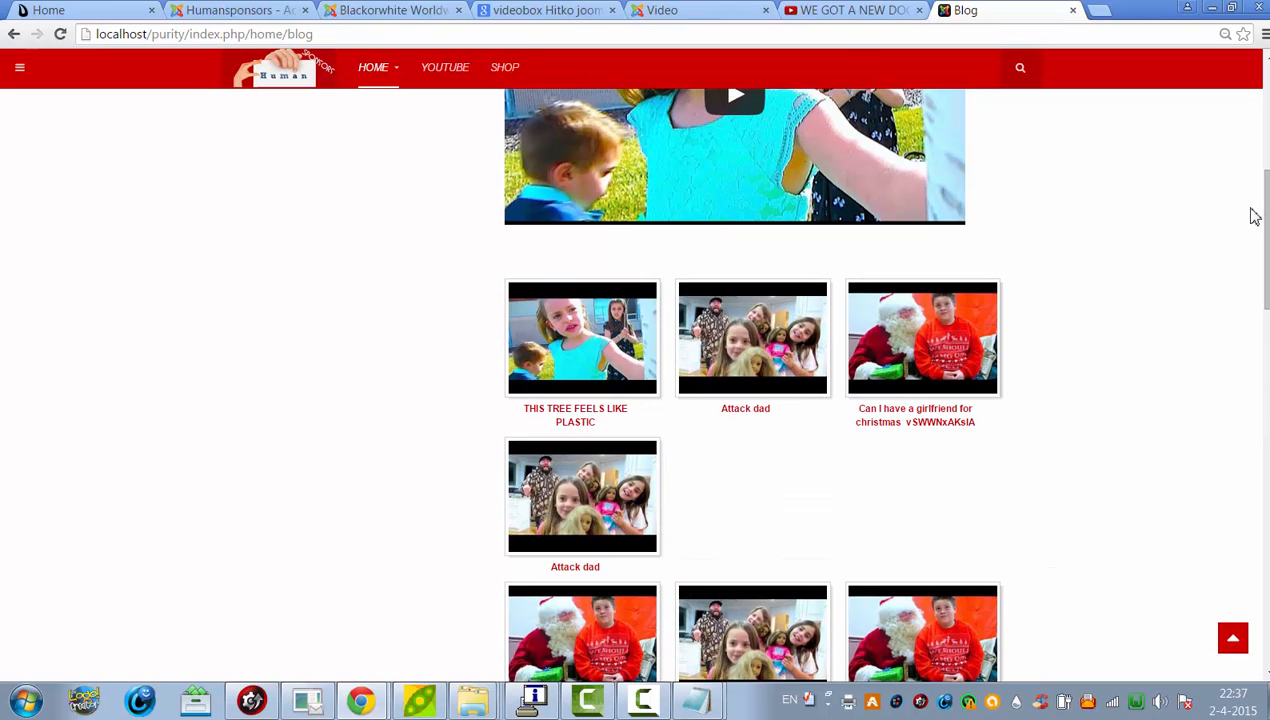
{"action": "left_click_drag", "start_coordinate": [1266, 218], "coordinate": [1133, 100]}
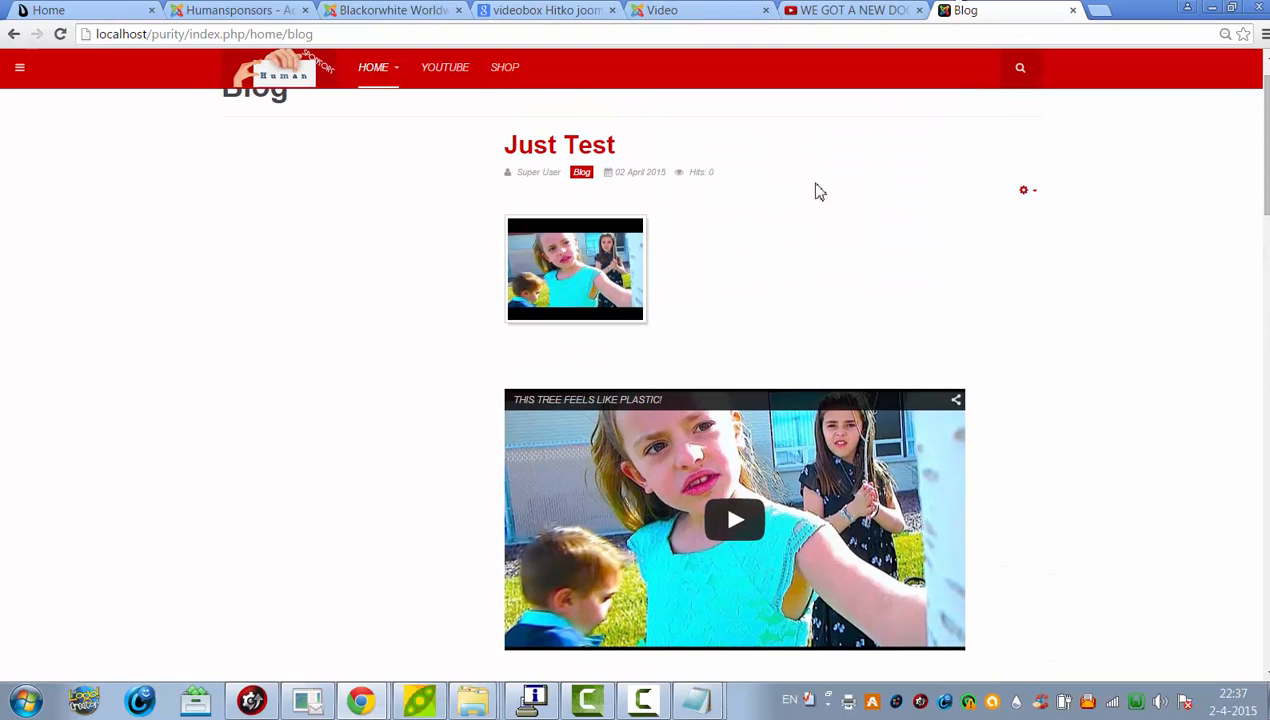
{"action": "left_click_drag", "start_coordinate": [1265, 145], "coordinate": [1265, 260]}
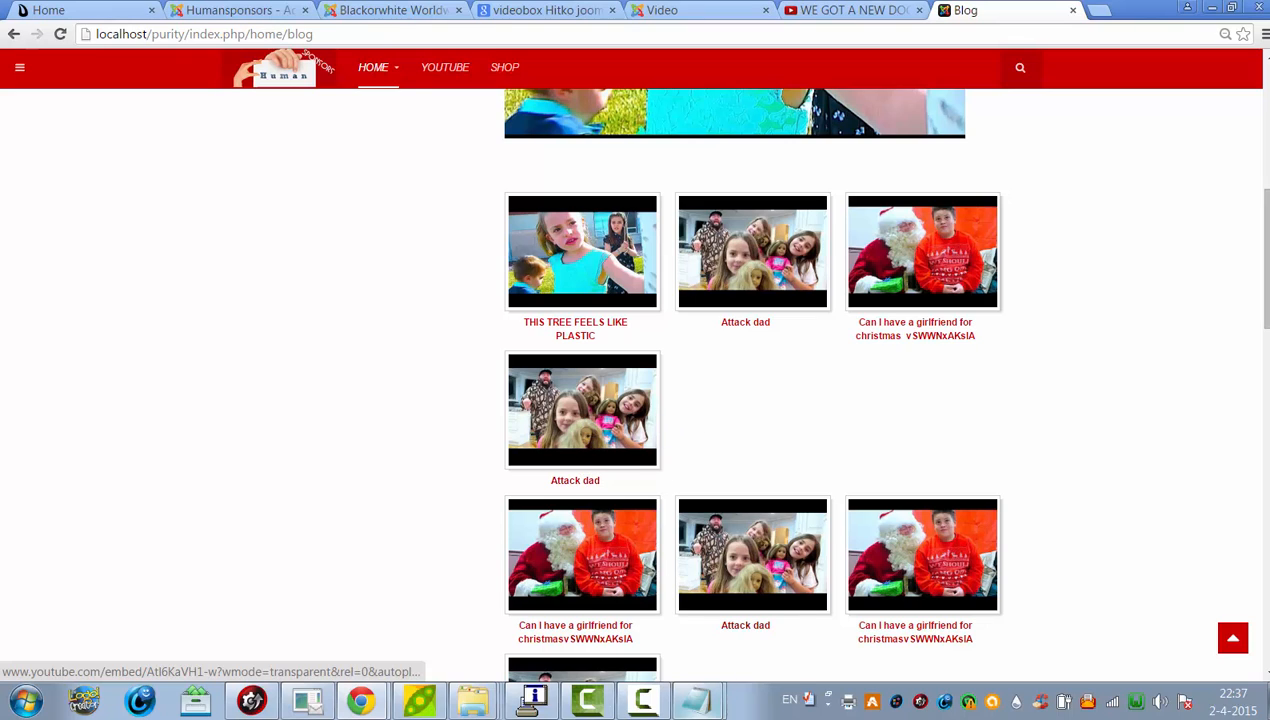
Switch to the Notepad usage notes and read the break and pages gallery parameters.
{"action": "mouse_move", "coordinate": [696, 700]}
{"action": "left_click", "coordinate": [684, 662]}
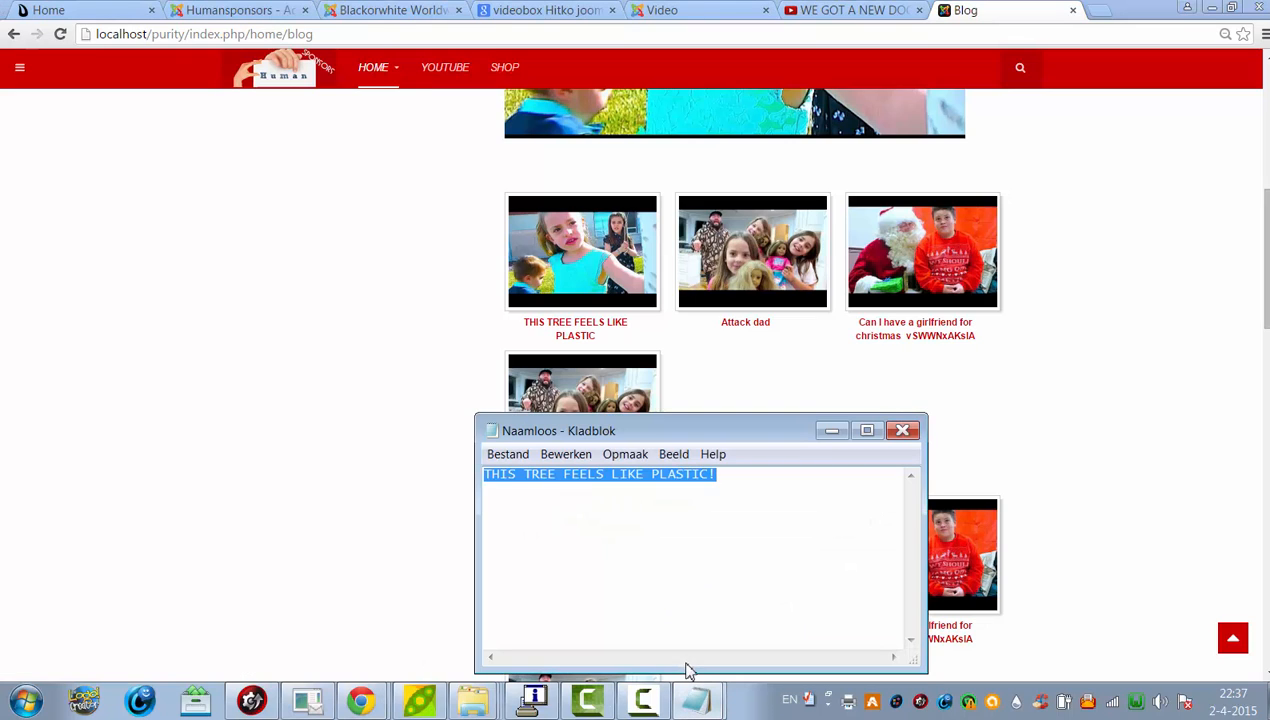
{"action": "mouse_move", "coordinate": [701, 705]}
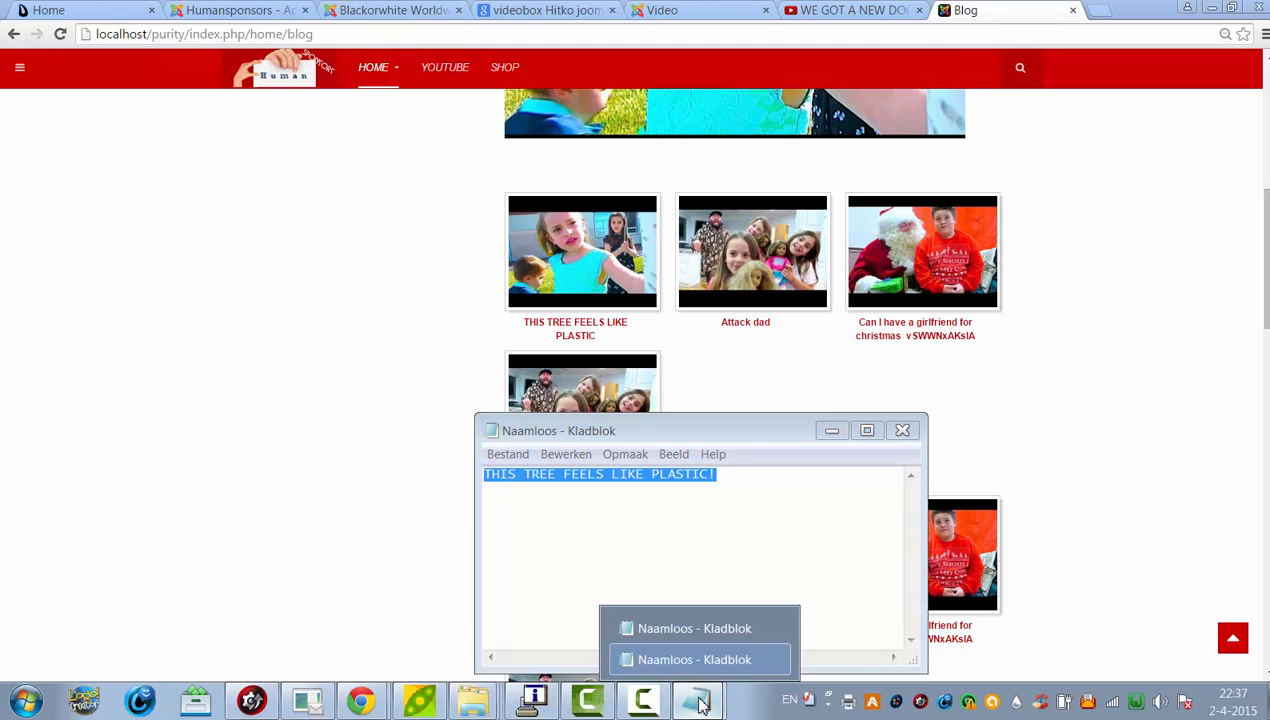
{"action": "left_click", "coordinate": [672, 630]}
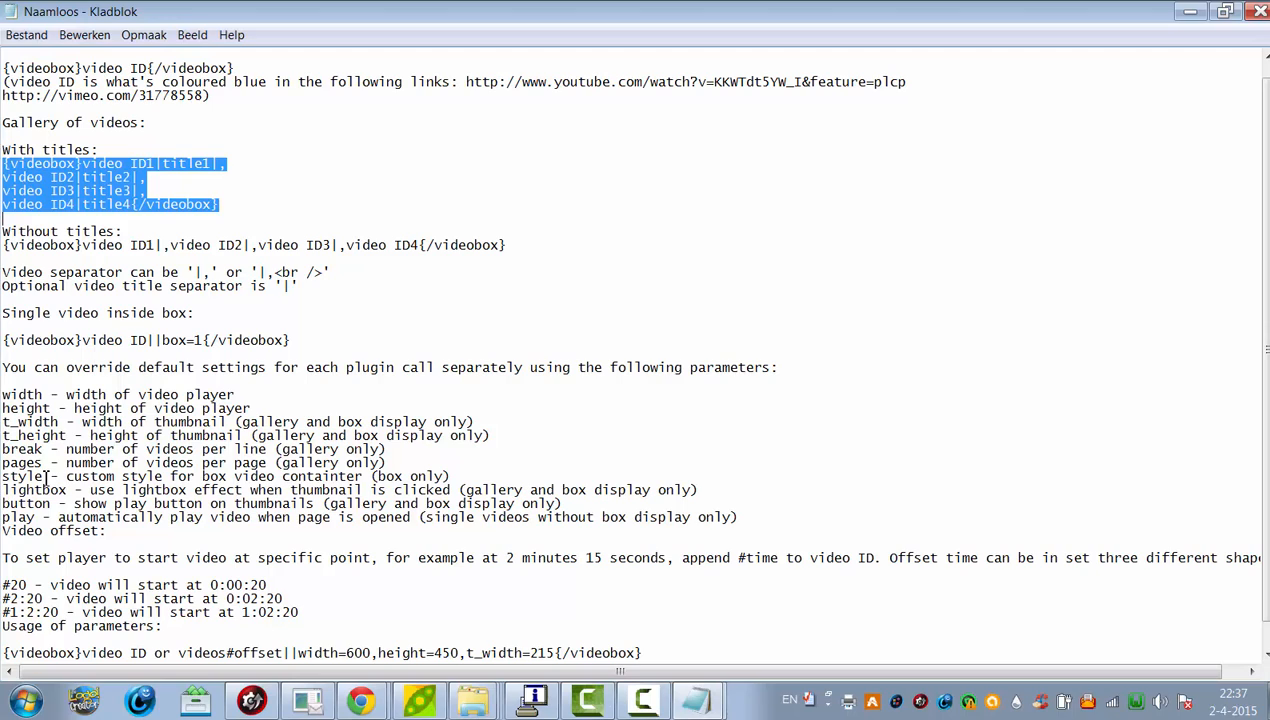
{"action": "left_click", "coordinate": [35, 449]}
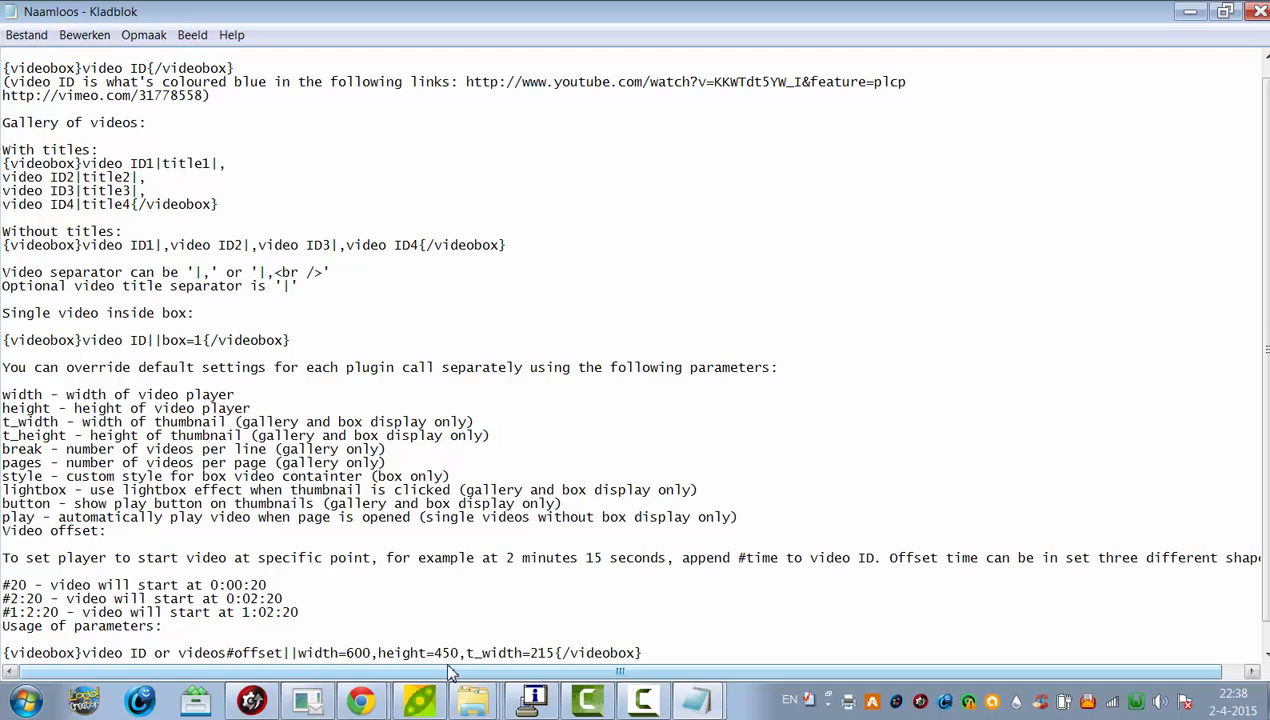
{"action": "left_click", "coordinate": [1190, 12]}
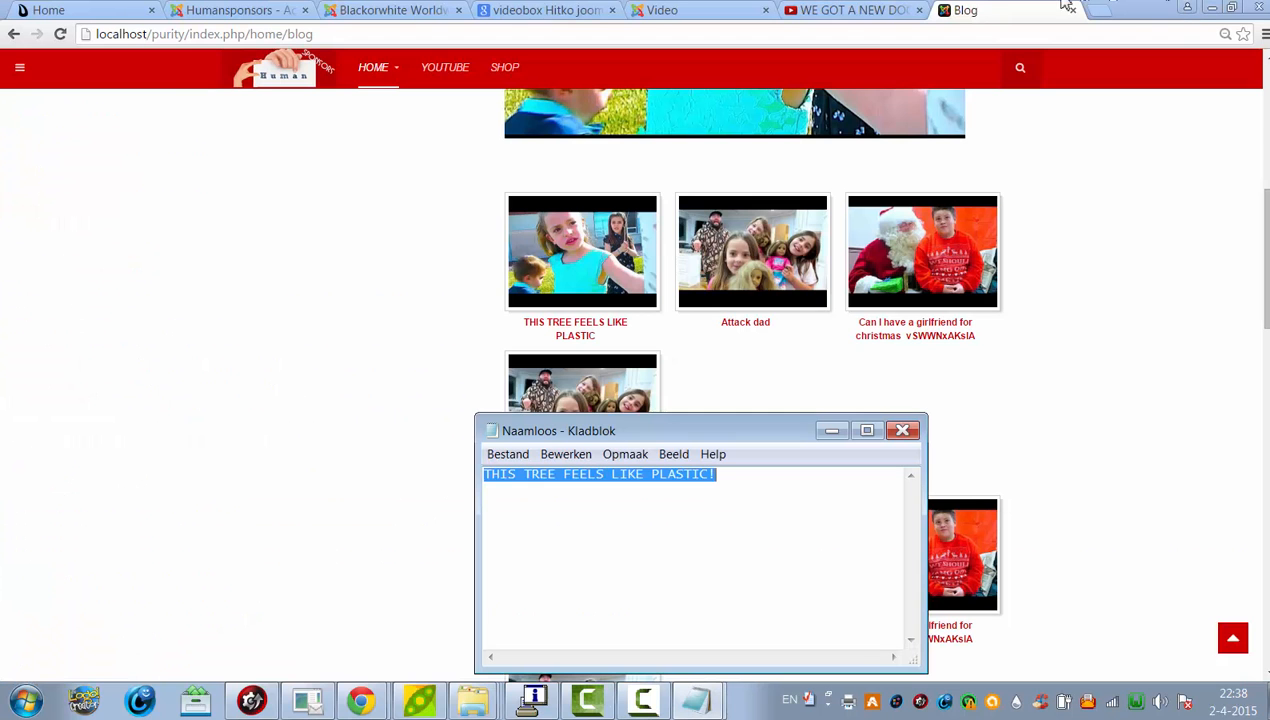
Close the Videobox plugin settings on the blackorwhite.nl site and open its article list.
{"action": "left_click", "coordinate": [381, 10]}
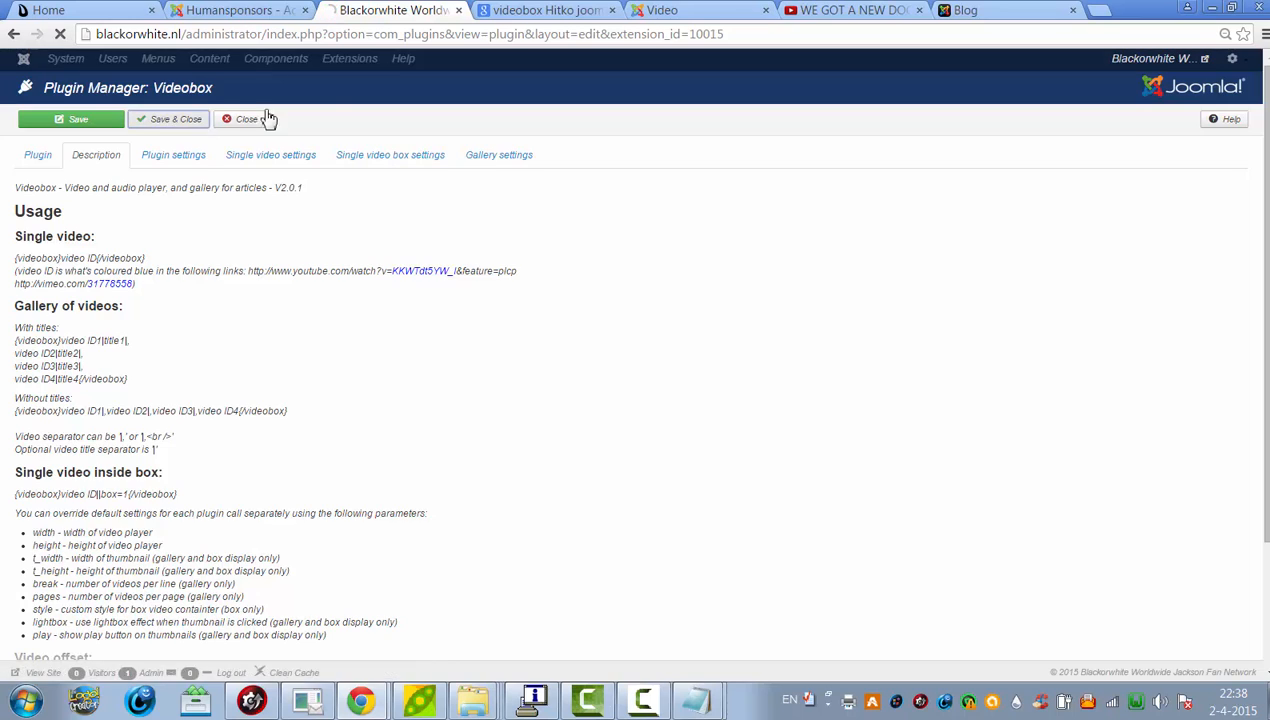
{"action": "left_click", "coordinate": [258, 119]}
{"action": "left_click", "coordinate": [605, 447]}
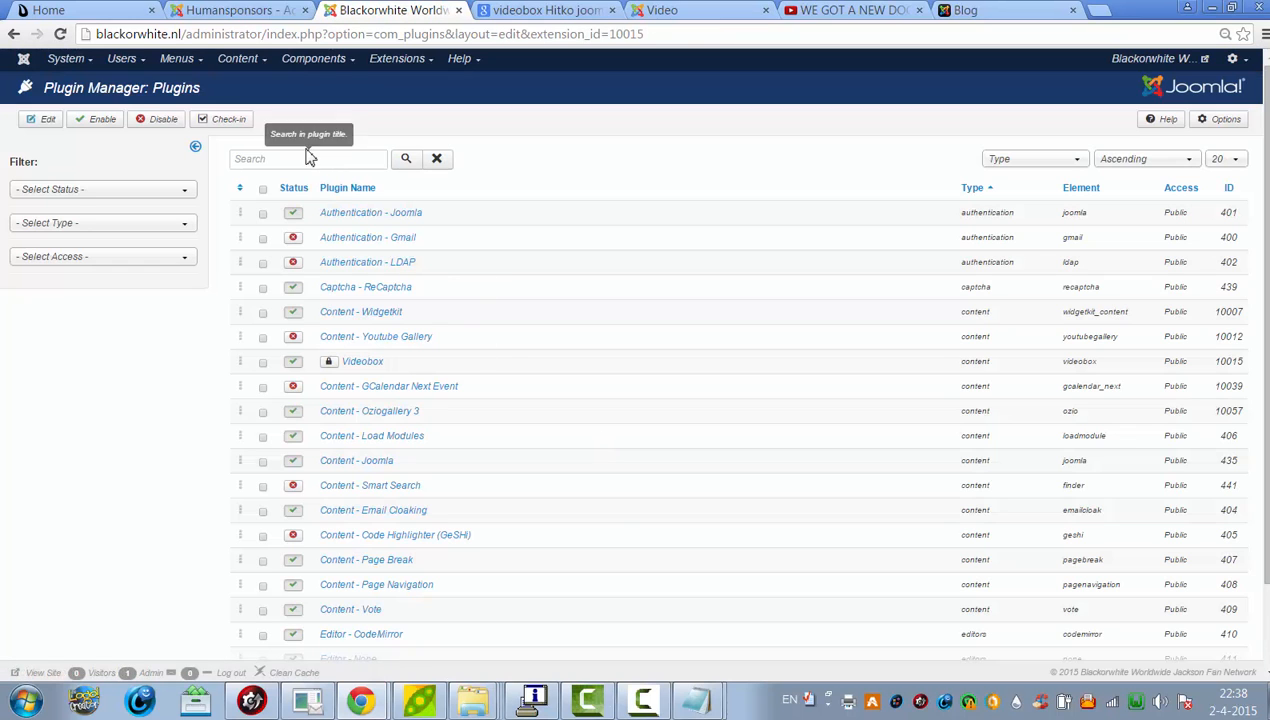
{"action": "left_click", "coordinate": [240, 60]}
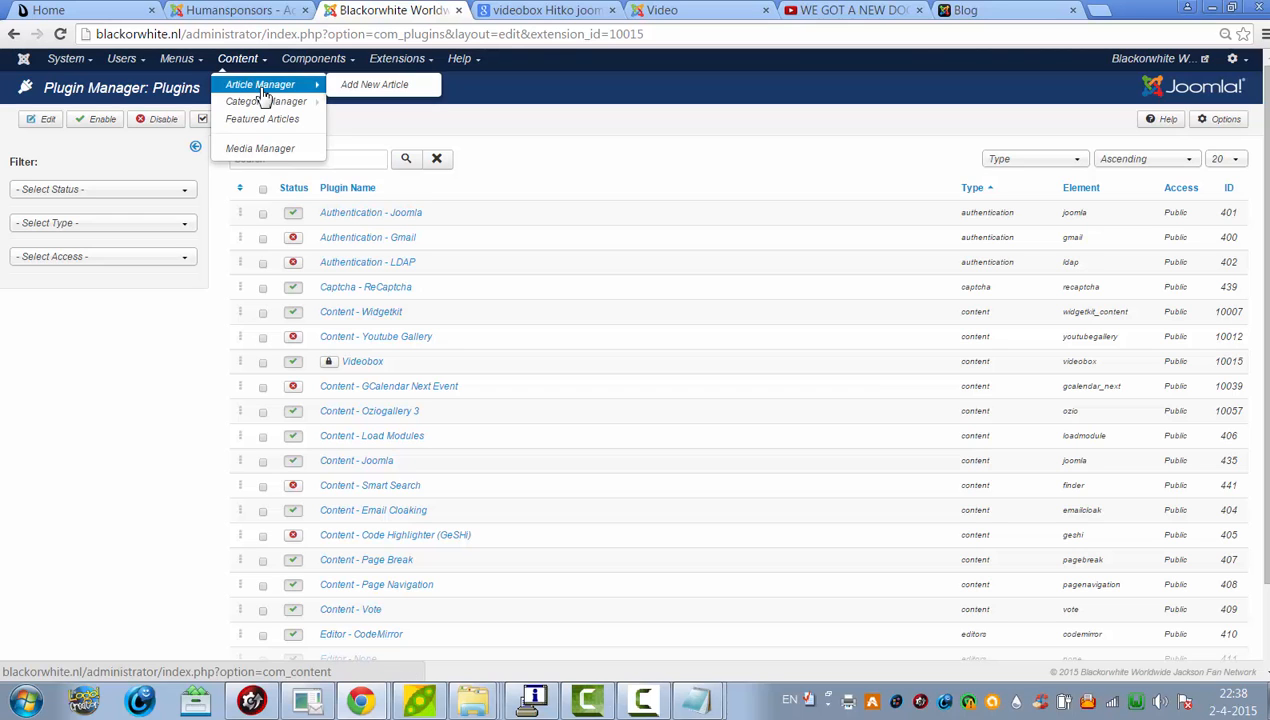
{"action": "left_click", "coordinate": [262, 90]}
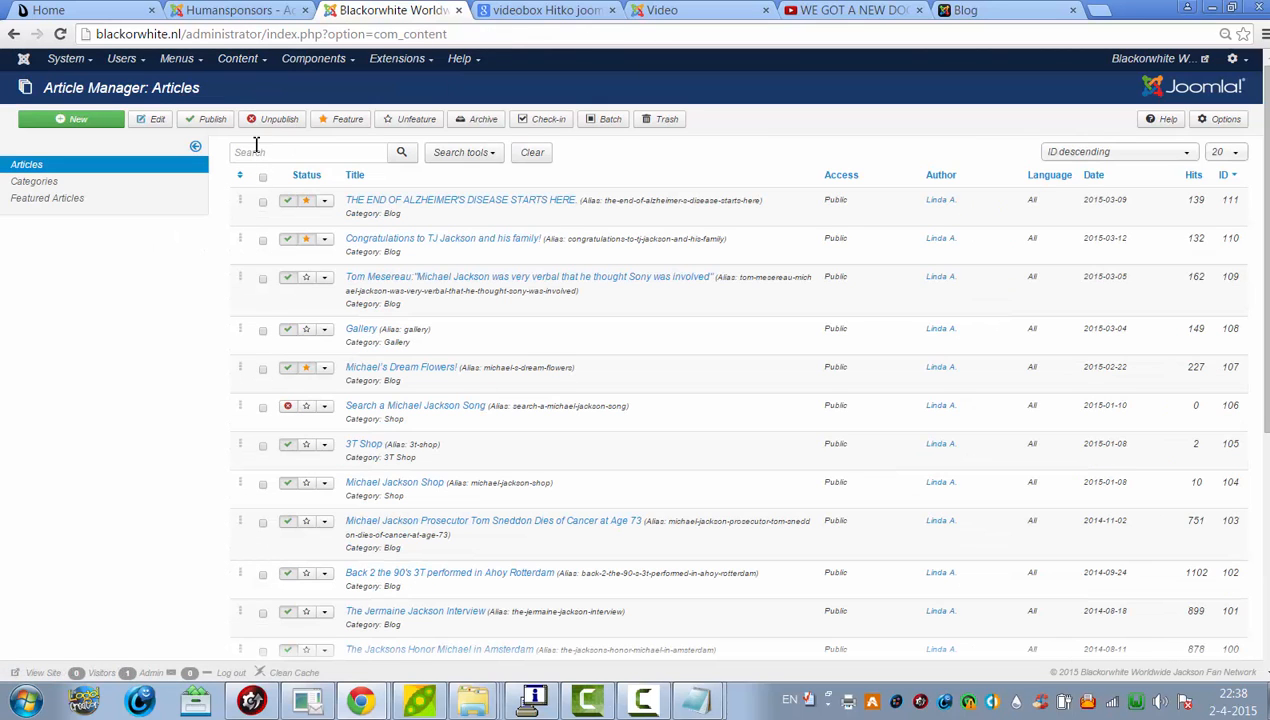
Search the articles for "video" and open the Videos article for editing.
{"action": "left_click", "coordinate": [257, 150]}
{"action": "type", "text": "video"}
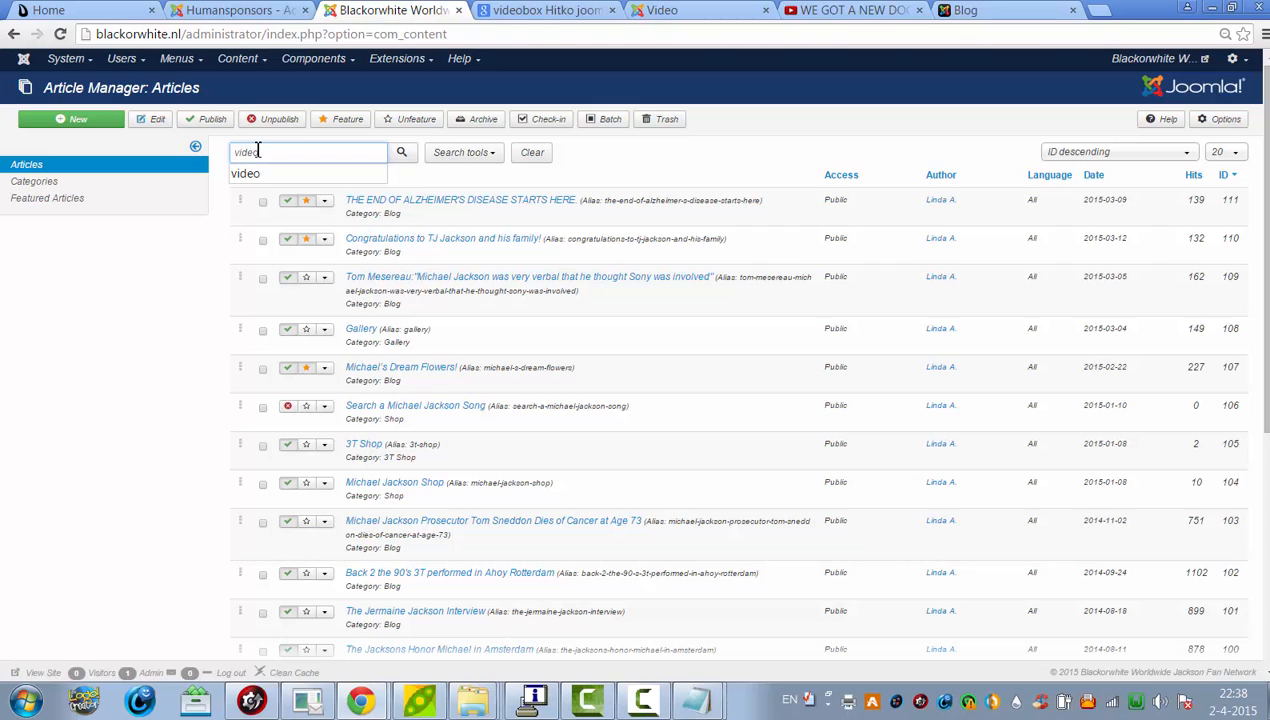
{"action": "key", "text": "Return"}
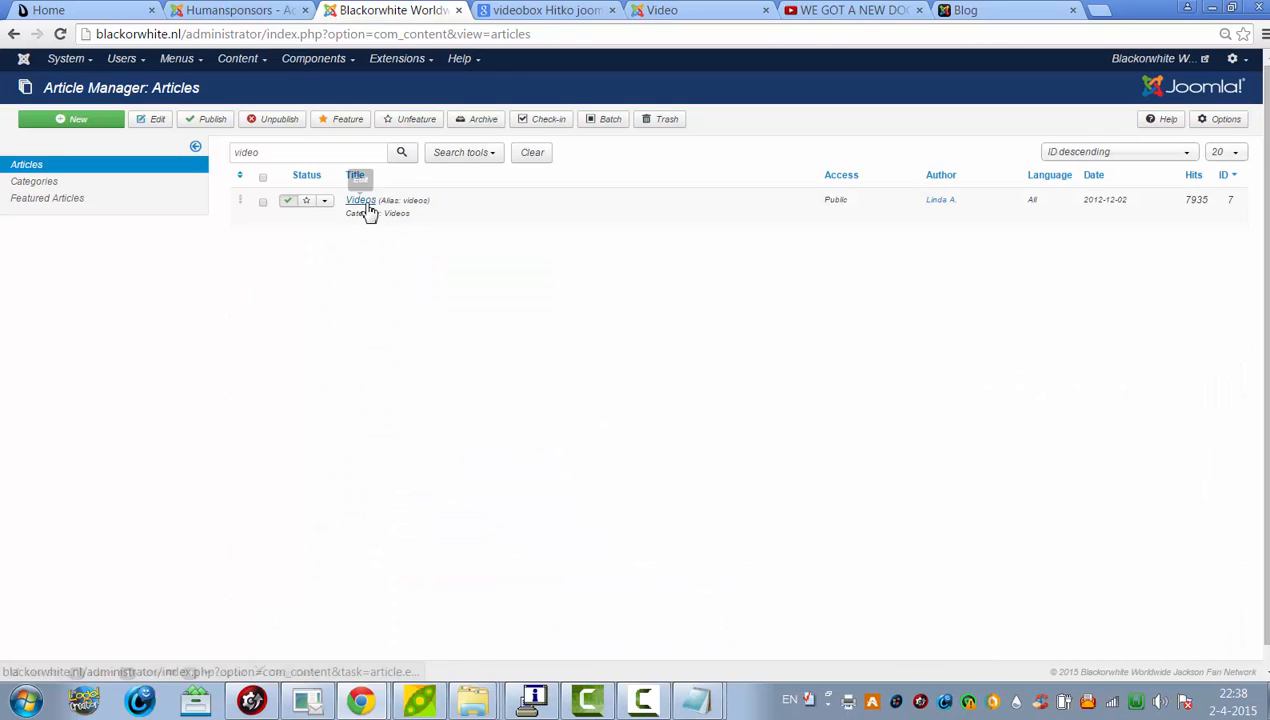
{"action": "left_click", "coordinate": [366, 205]}
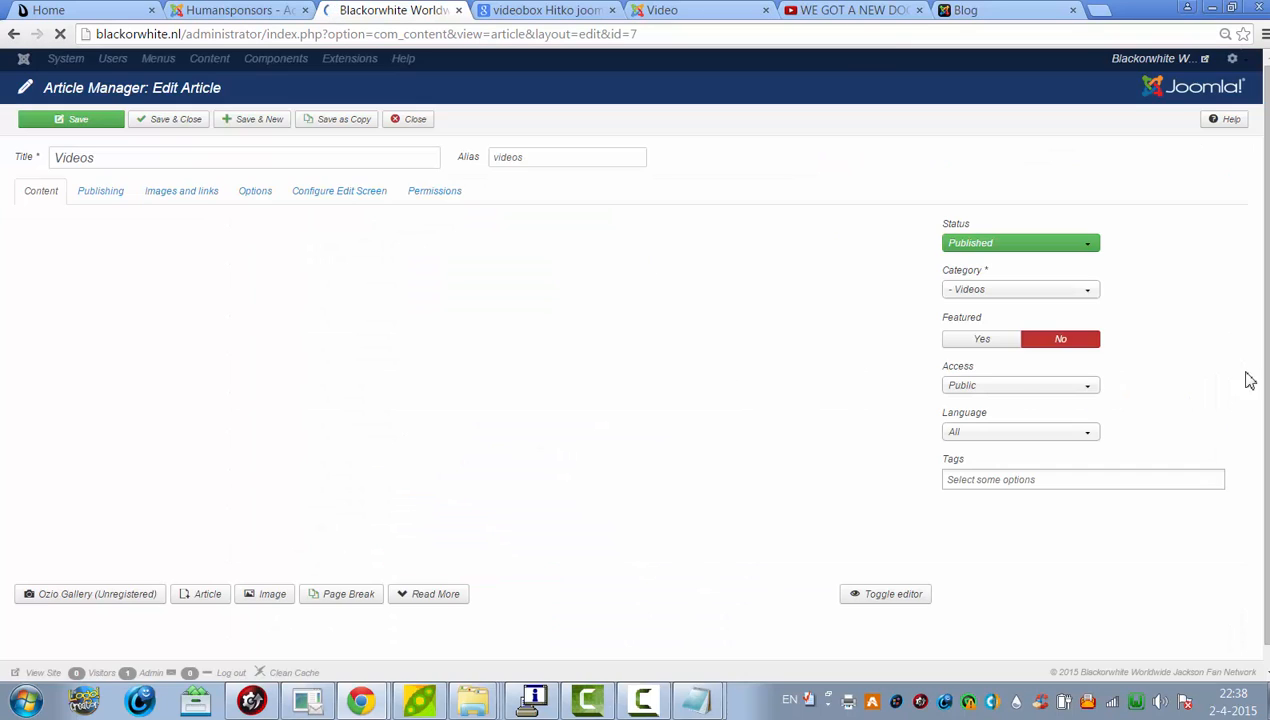
Copy the parameters ", pages=9,break=3" from the last entry of the Videos article's videobox code.
{"action": "scroll", "coordinate": [935, 260], "scroll_direction": "down", "scroll_amount": 2}
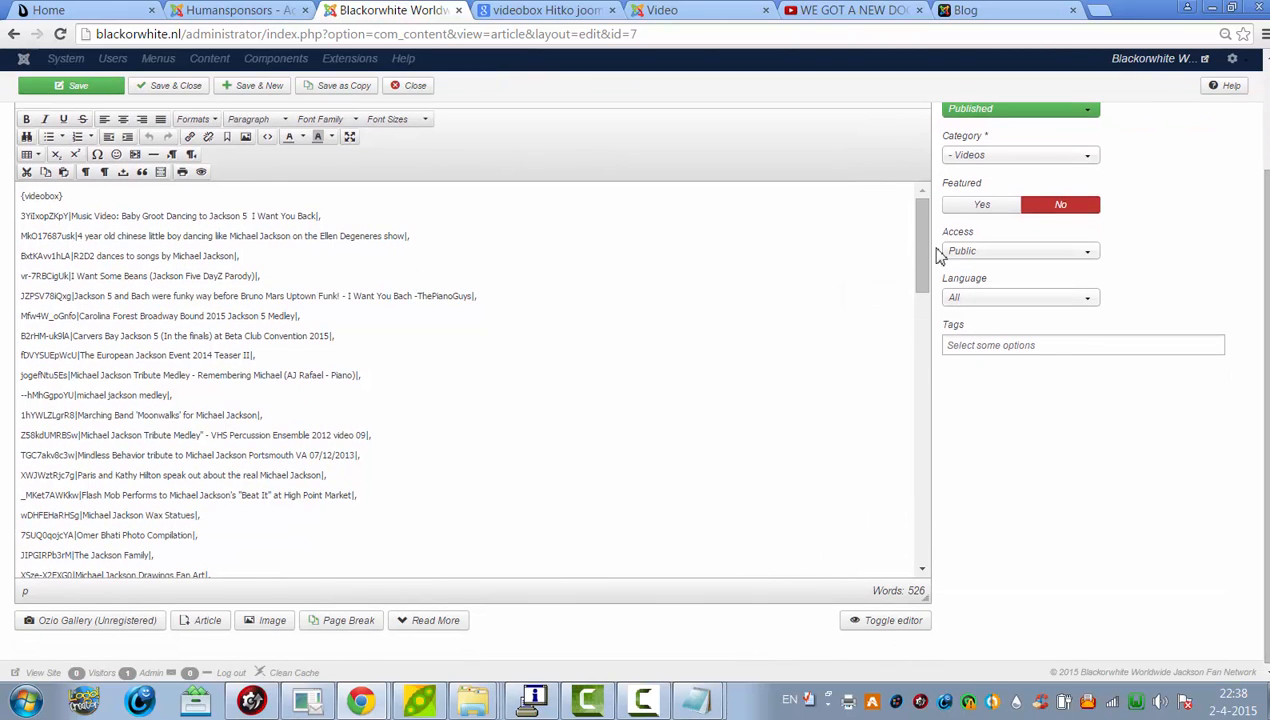
{"action": "left_click_drag", "start_coordinate": [924, 262], "coordinate": [964, 547]}
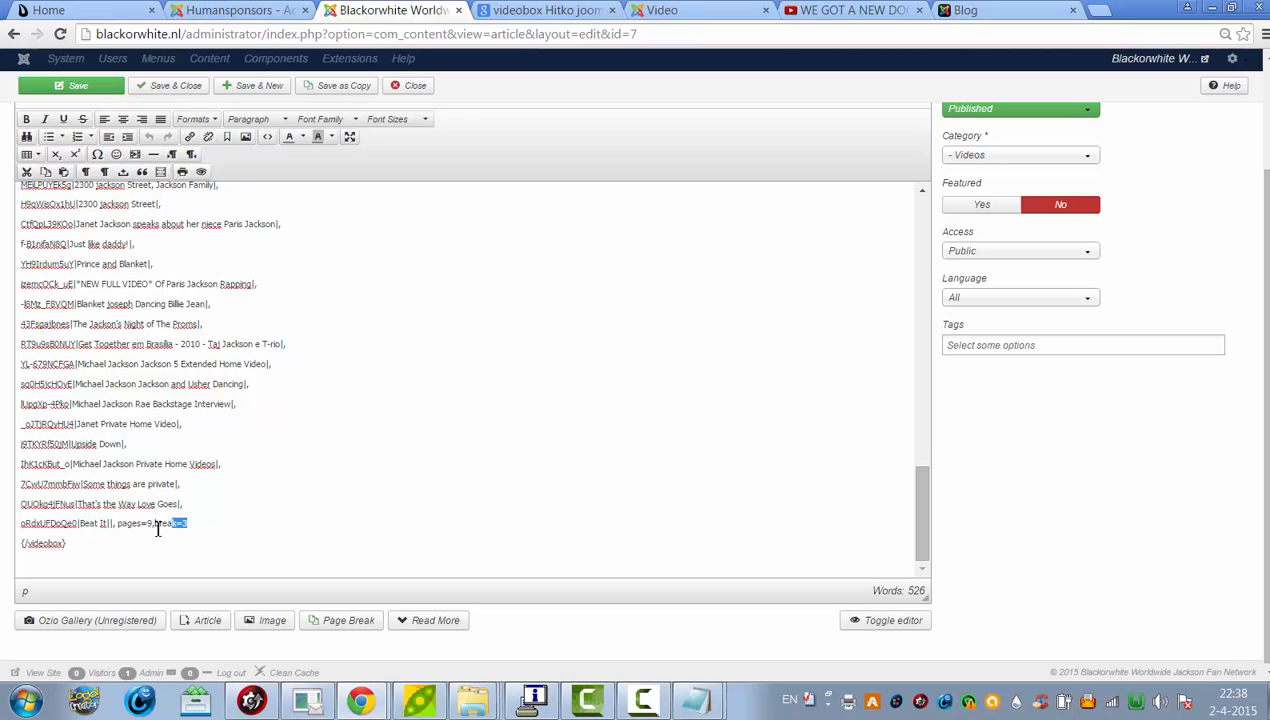
{"action": "left_click_drag", "start_coordinate": [157, 530], "coordinate": [120, 530]}
{"action": "key", "text": "ctrl+c"}
Add ", pages=9,break=3" after the last gallery entry in the Just Test article.
{"action": "left_click", "coordinate": [232, 10]}
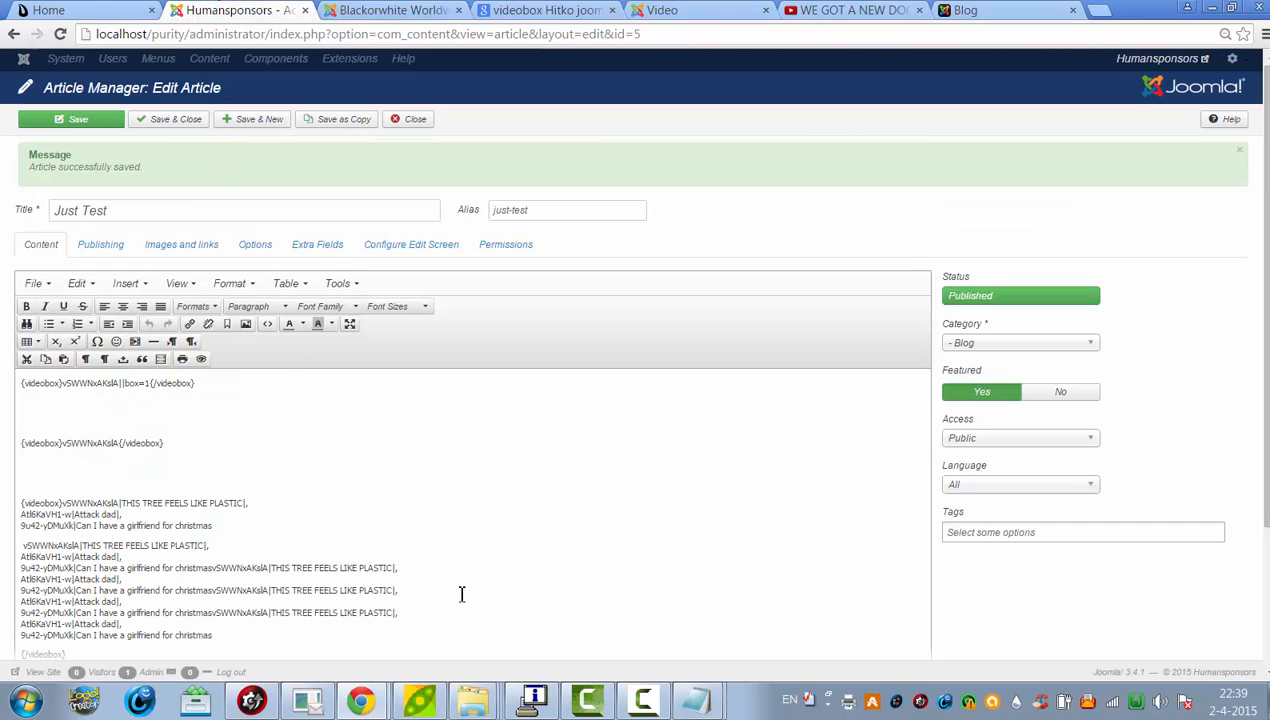
{"action": "scroll", "coordinate": [906, 527], "scroll_direction": "down", "scroll_amount": 3}
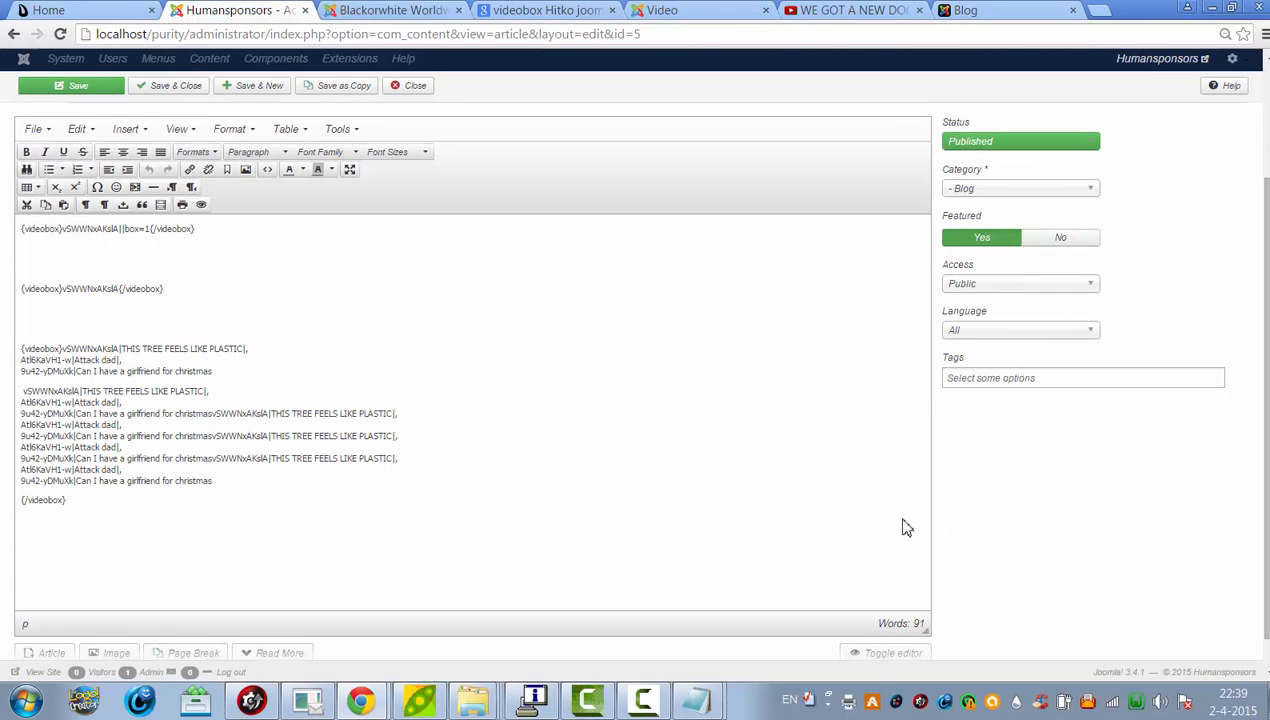
{"action": "left_click", "coordinate": [264, 480]}
{"action": "type", "text": ","}
{"action": "key", "text": "ctrl+v"}
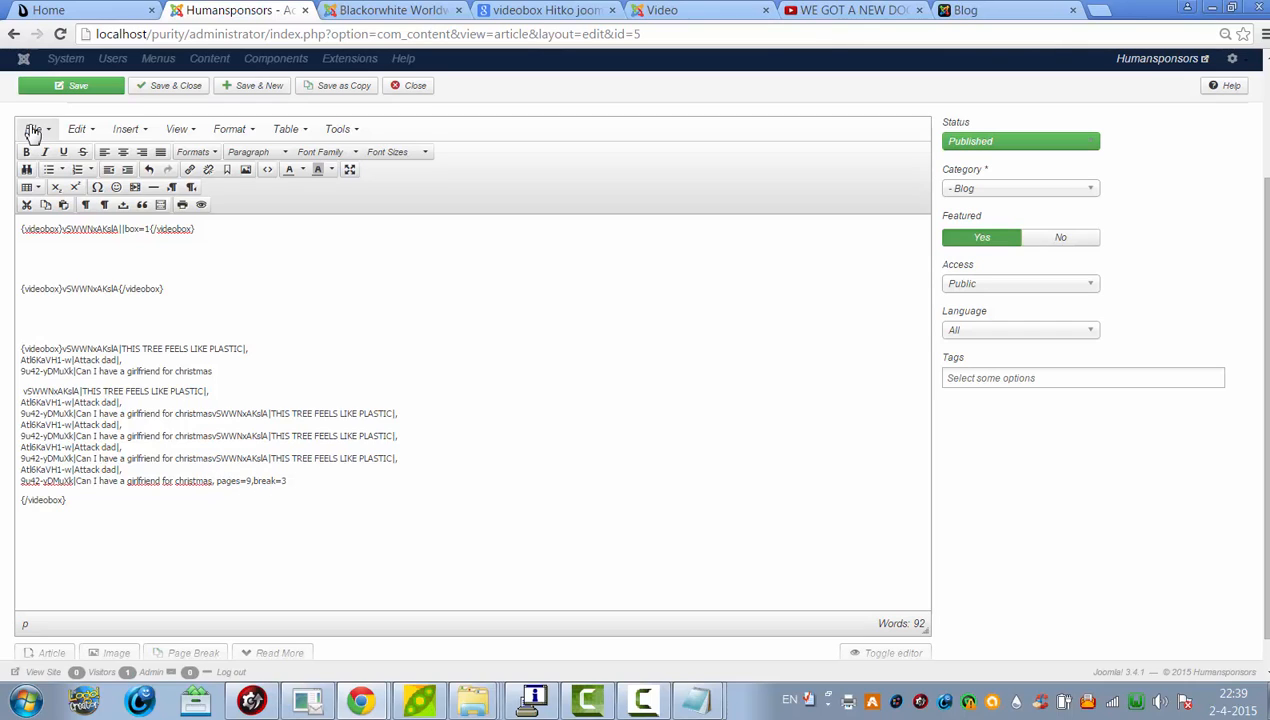
Save the Just Test article, close the Video page, and reload the blog page to check the gallery layout.
{"action": "left_click", "coordinate": [88, 84]}
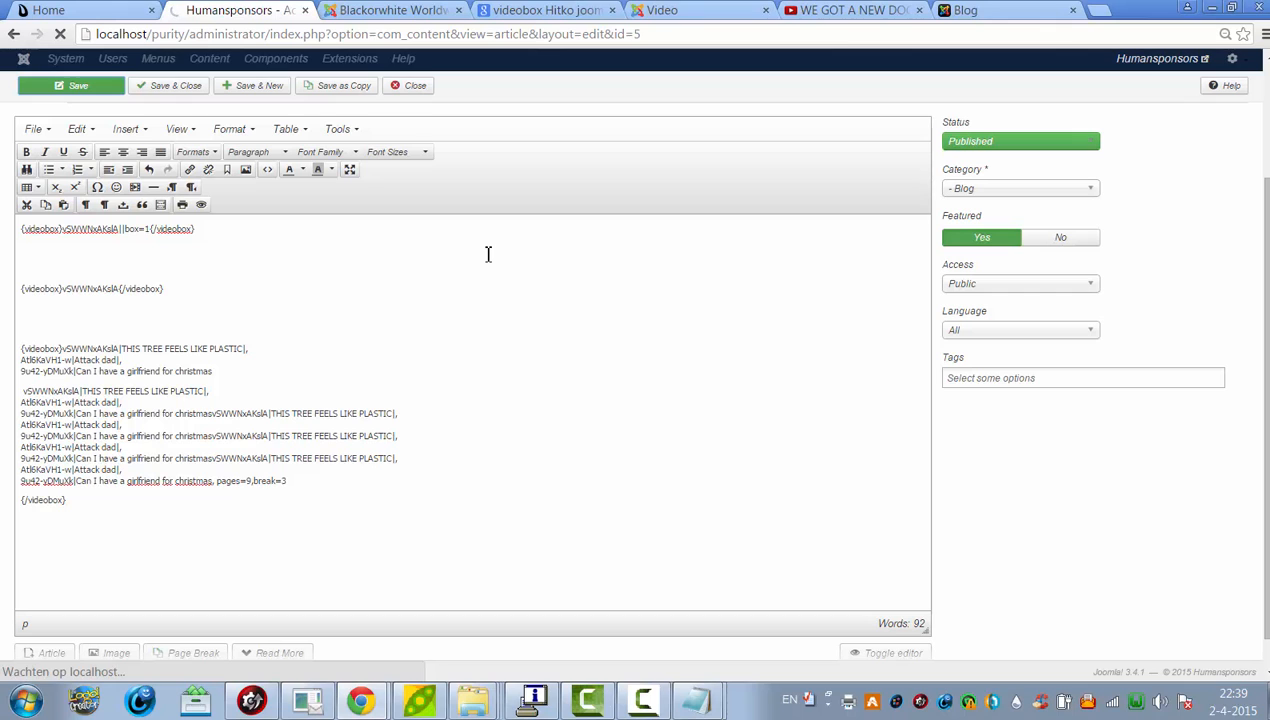
{"action": "left_click", "coordinate": [714, 10]}
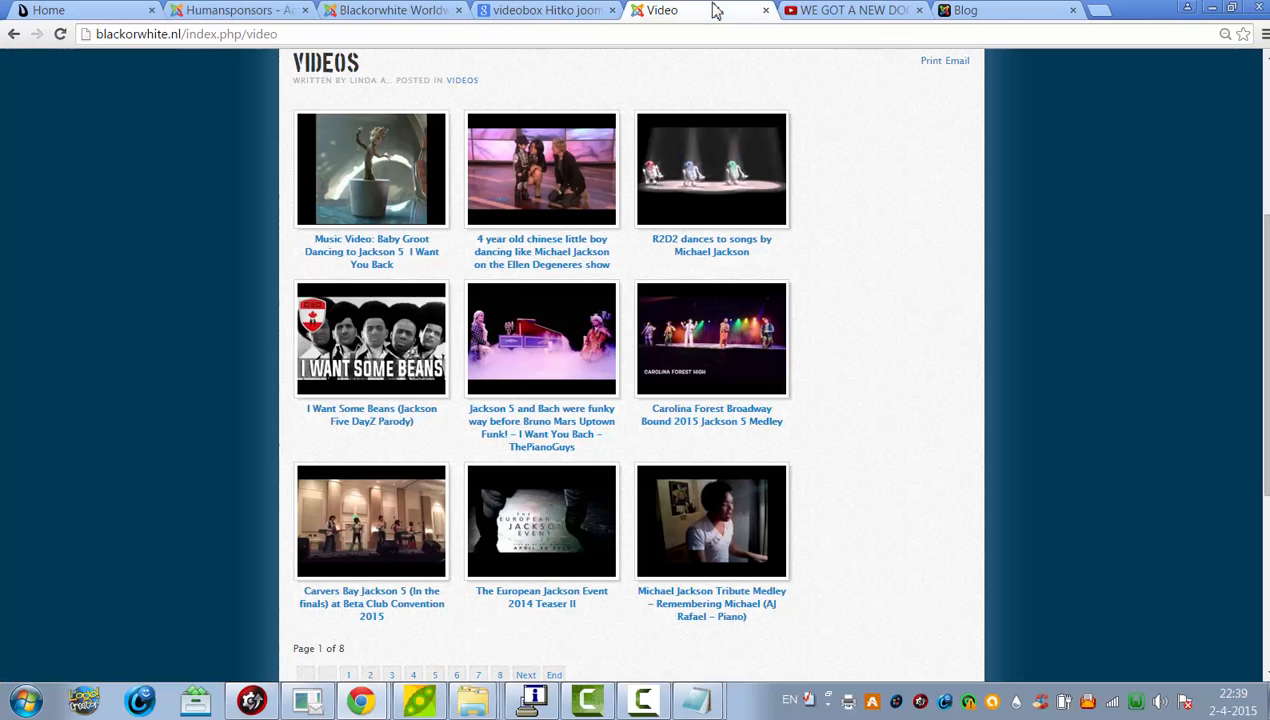
{"action": "left_click", "coordinate": [766, 10]}
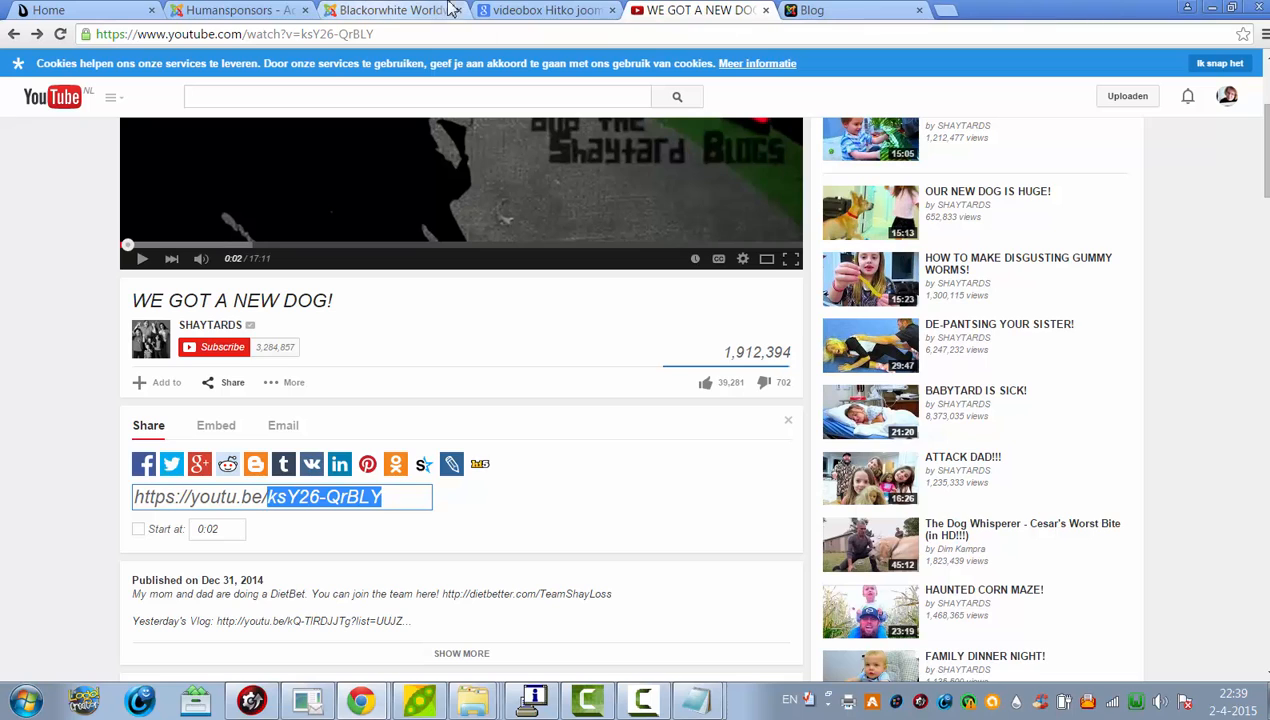
{"action": "left_click", "coordinate": [818, 10]}
{"action": "left_click", "coordinate": [826, 29]}
{"action": "key", "text": "Return"}
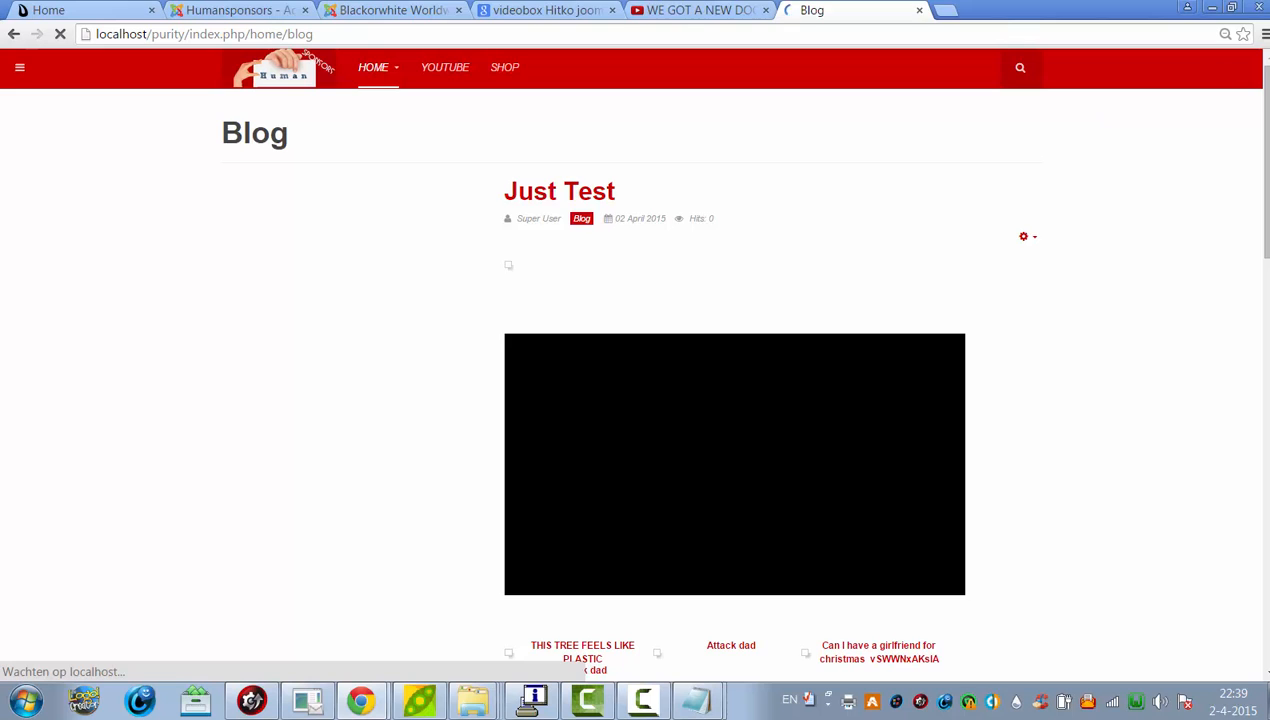
{"action": "scroll", "coordinate": [750, 400], "scroll_direction": "down", "scroll_amount": 10}
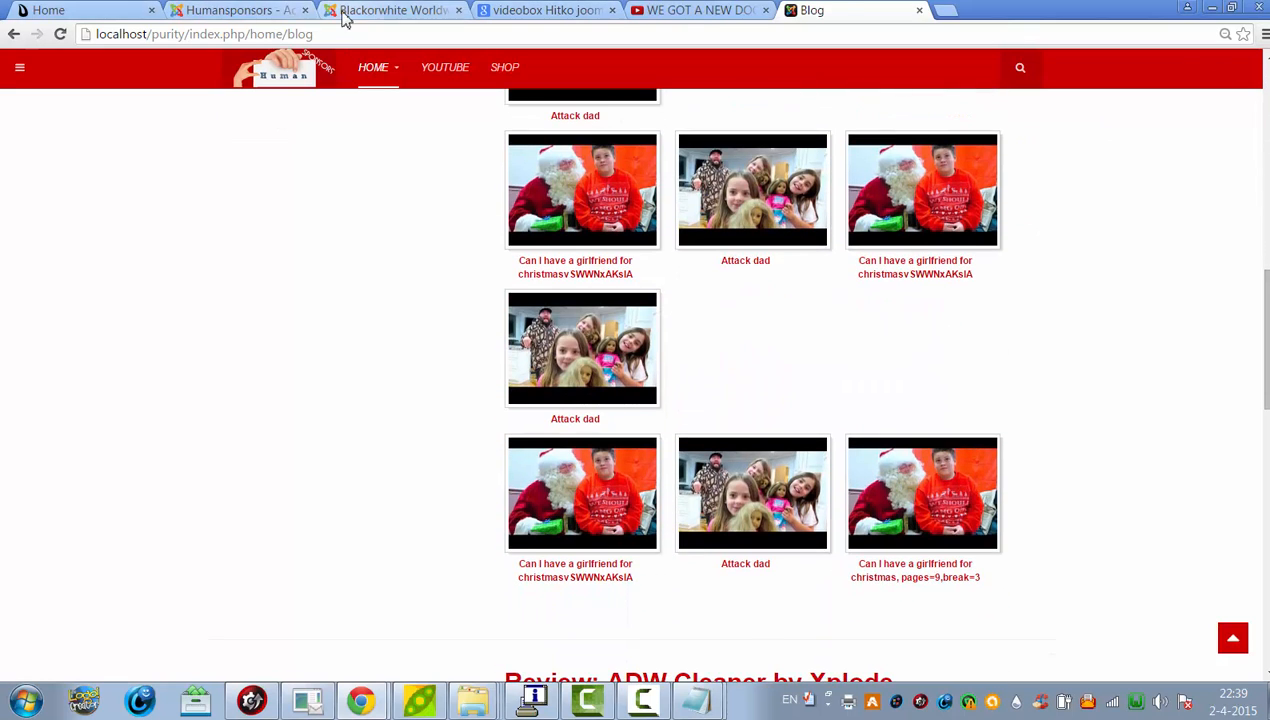
Set break=2 in the videobox parameters of the blackorwhite.nl Videos article and save it.
{"action": "left_click", "coordinate": [383, 12]}
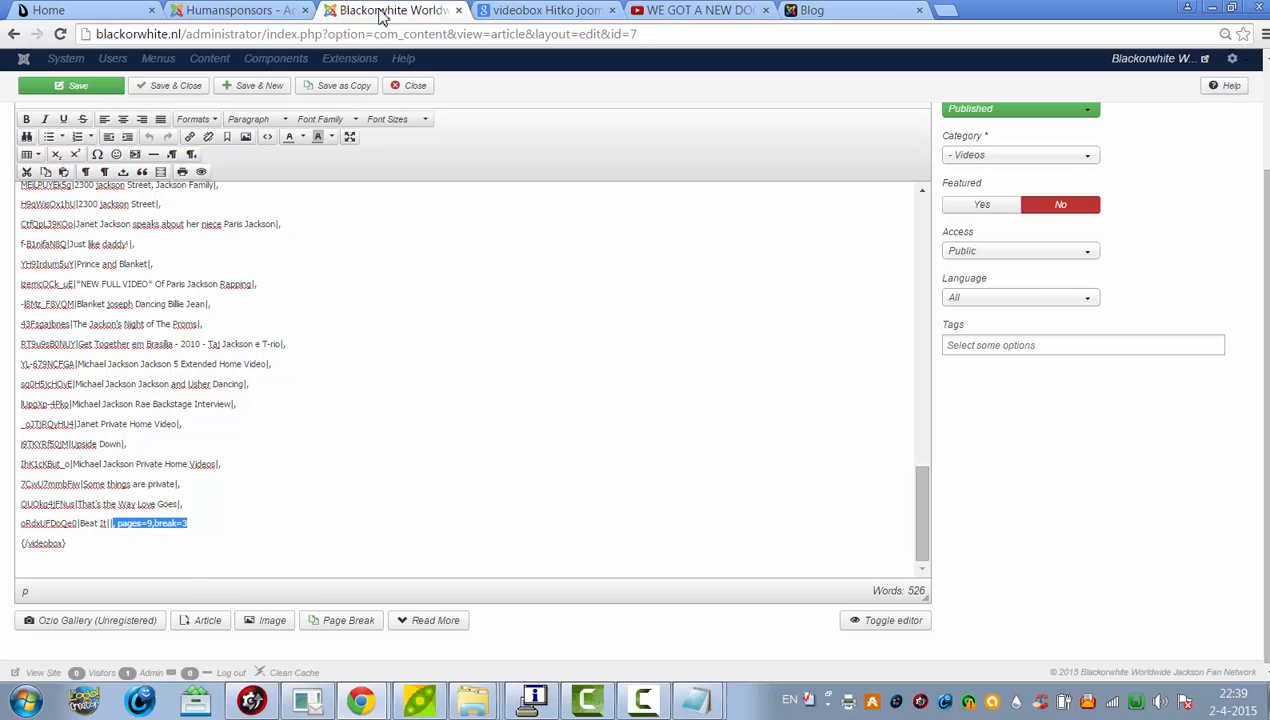
{"action": "left_click", "coordinate": [190, 525]}
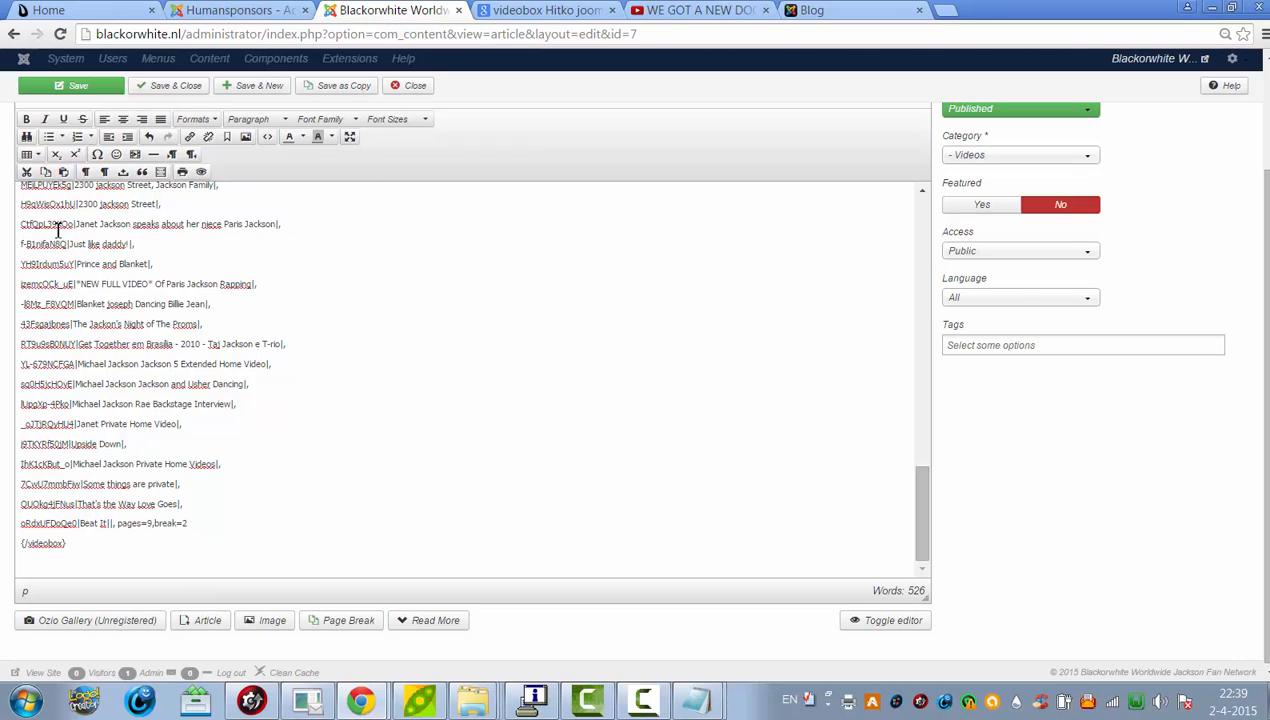
{"action": "left_click", "coordinate": [100, 89]}
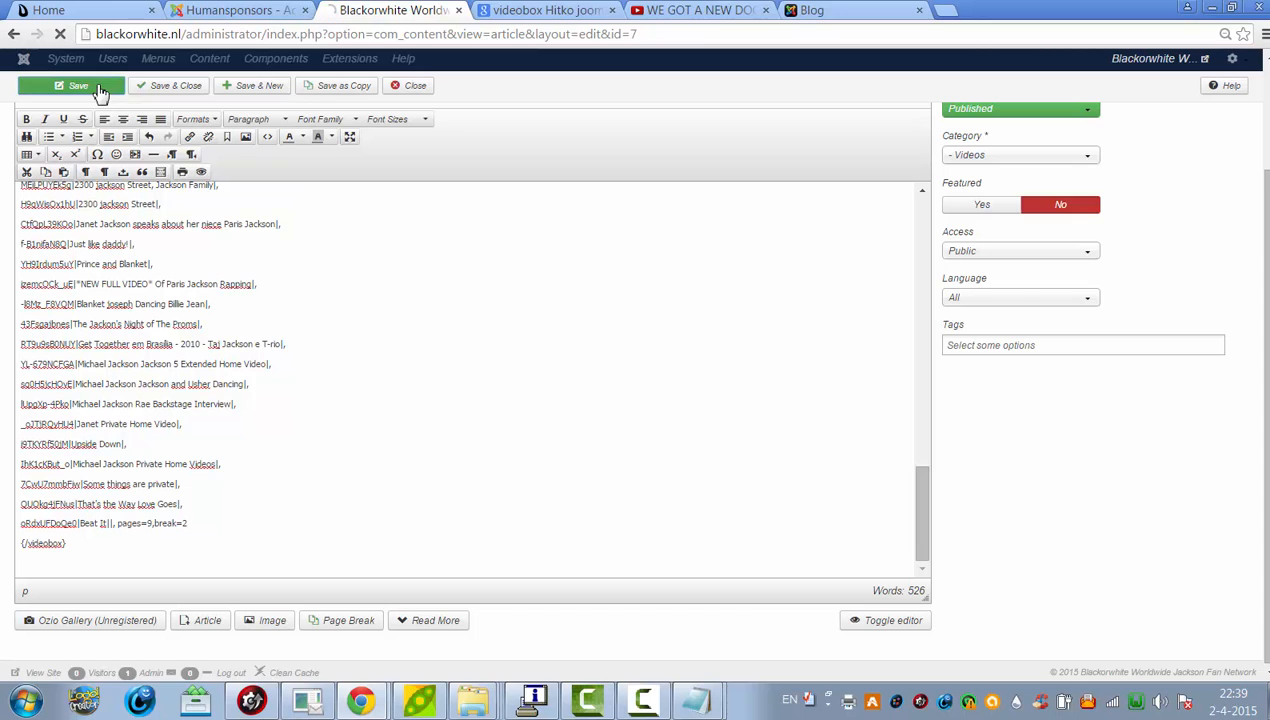
Return to the localhost blog page and reload it to recheck the Just Test gallery.
{"action": "left_click", "coordinate": [845, 12]}
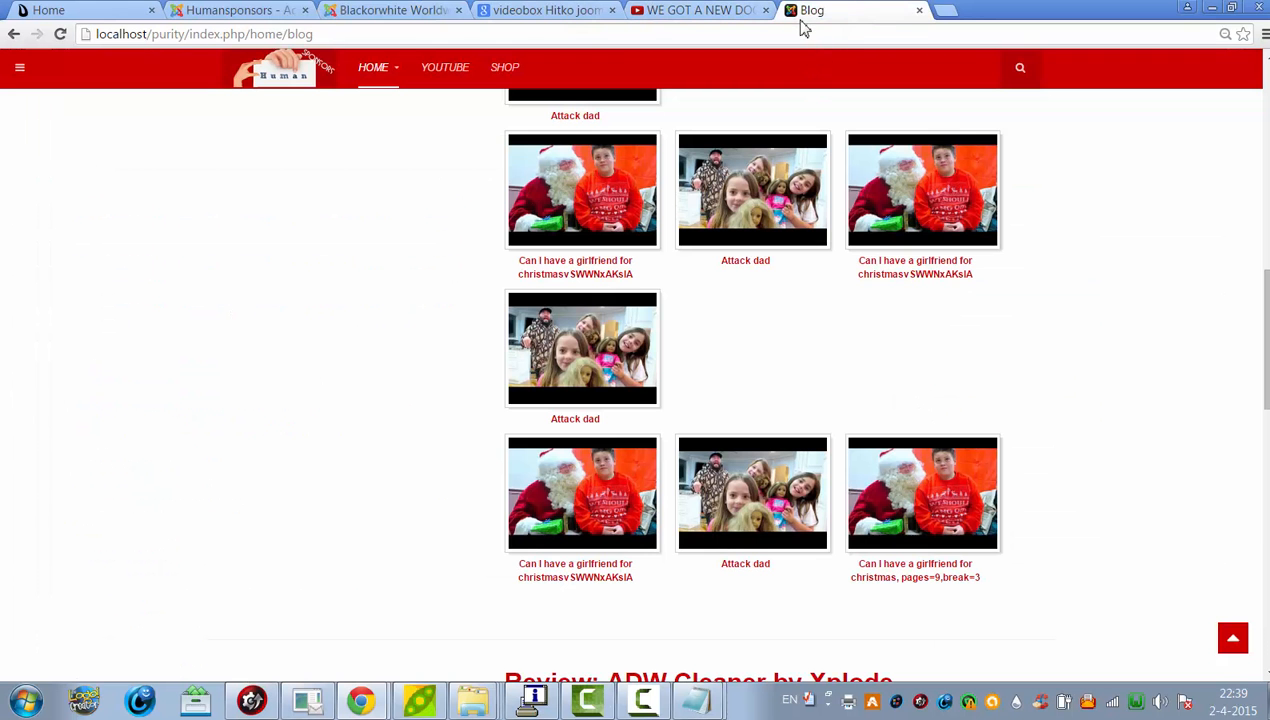
{"action": "left_click", "coordinate": [804, 33]}
{"action": "key", "text": "Return"}
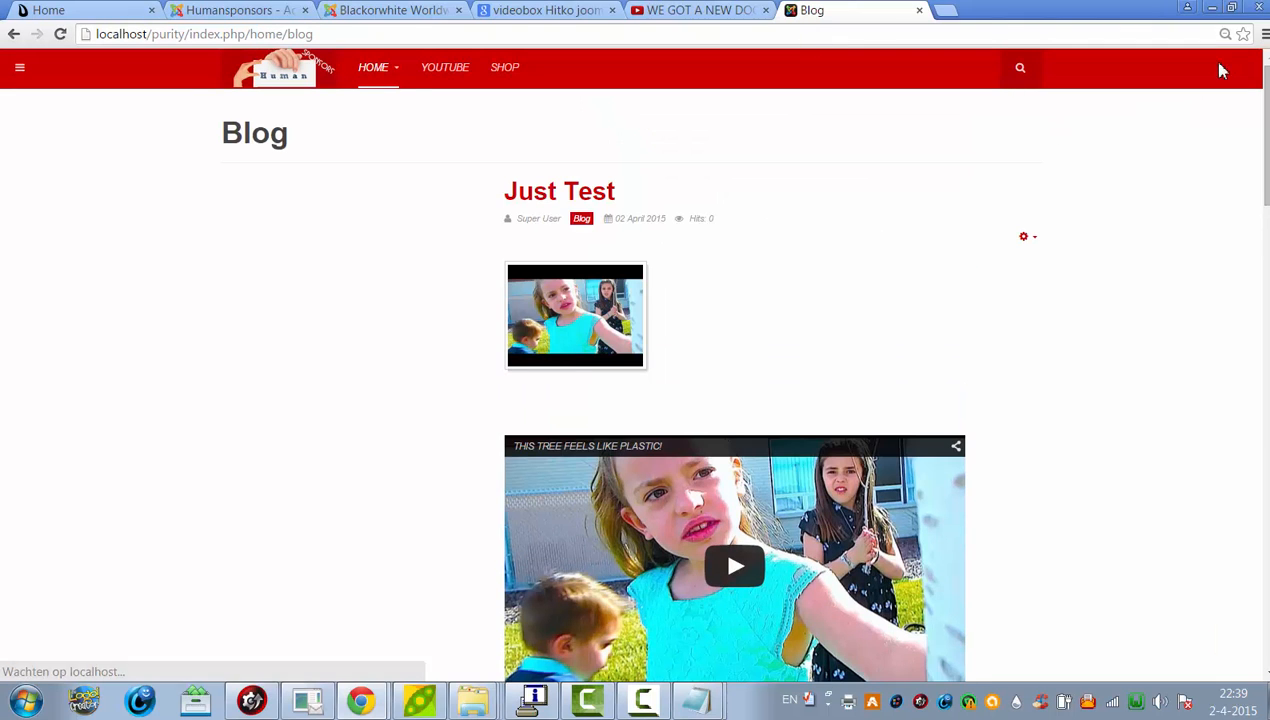
Examine the gallery layout on the blog page, then open the Just Test article from the home page.
{"action": "scroll", "coordinate": [720, 210], "scroll_direction": "down", "scroll_amount": 6}
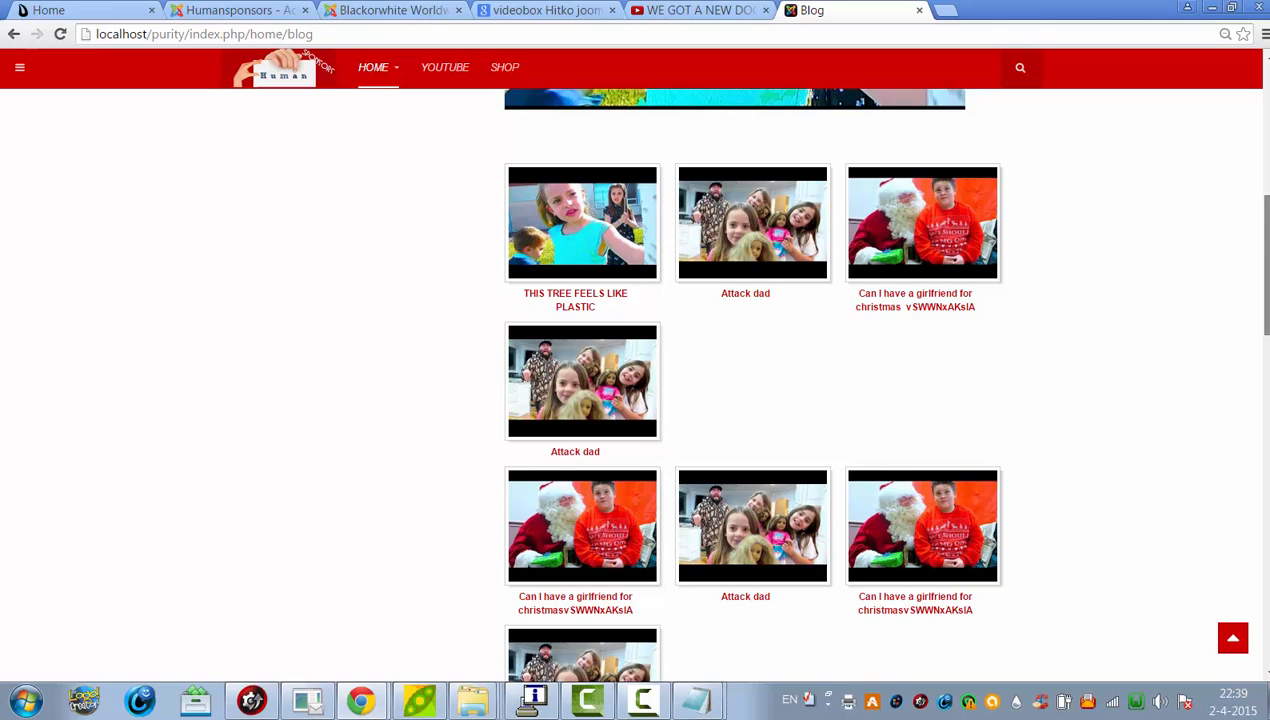
{"action": "scroll", "coordinate": [794, 79], "scroll_direction": "down", "scroll_amount": 5}
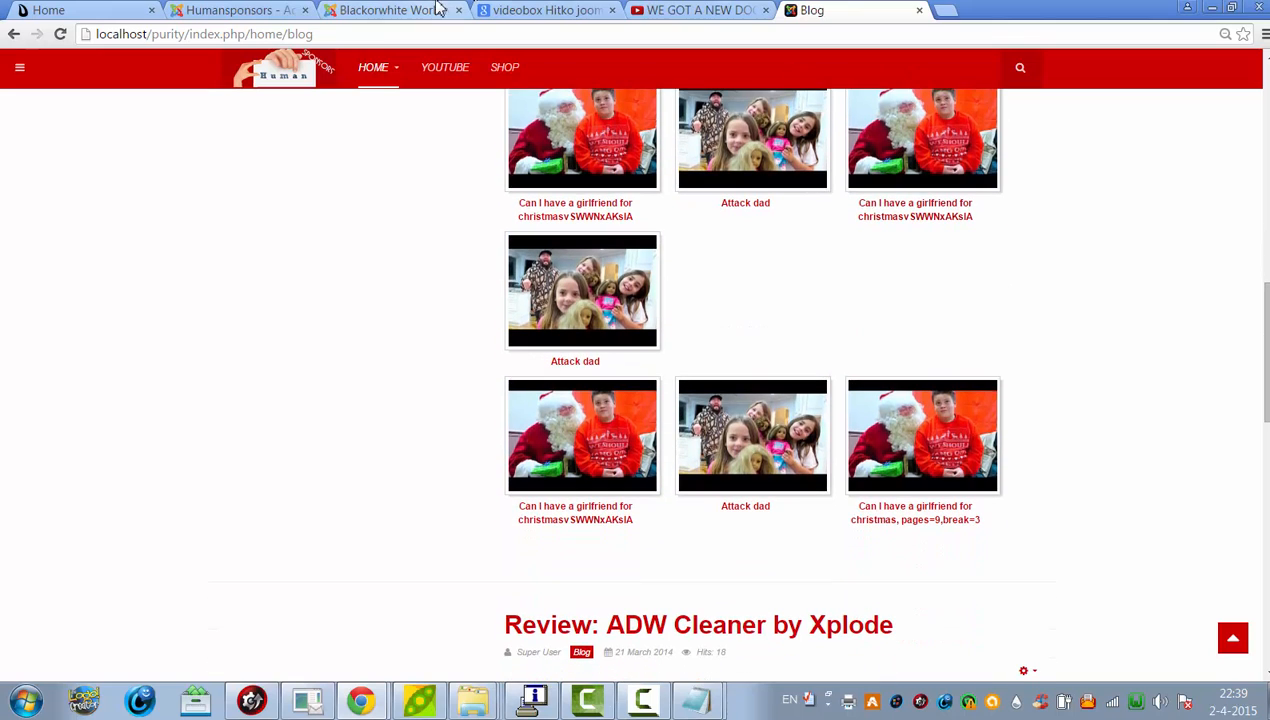
{"action": "left_click", "coordinate": [399, 76]}
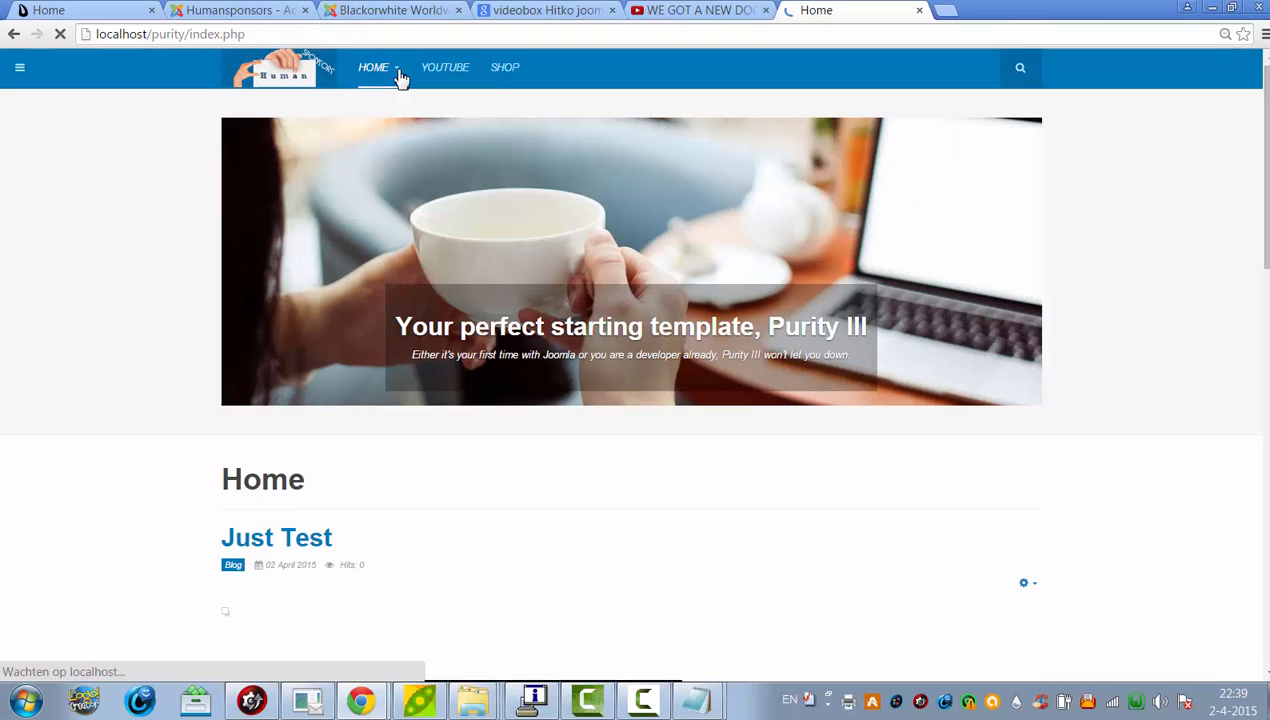
{"action": "mouse_move", "coordinate": [399, 76]}
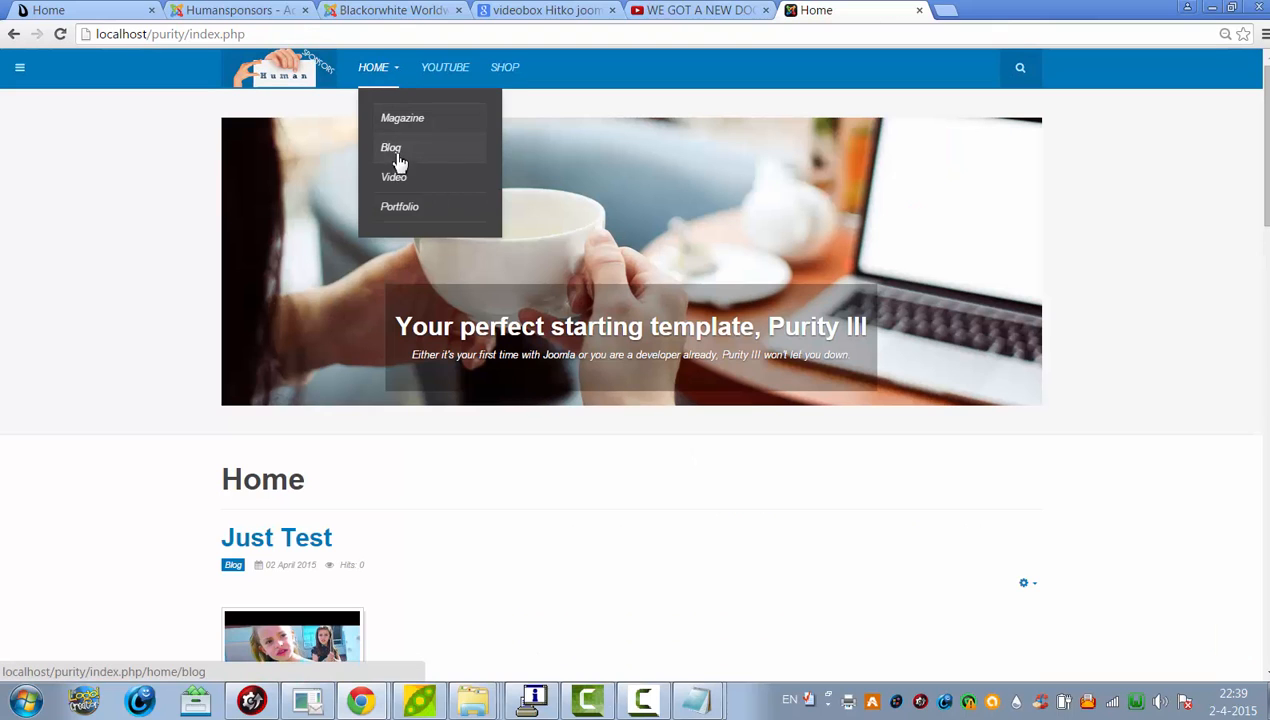
{"action": "left_click_drag", "start_coordinate": [424, 212], "coordinate": [1142, 221]}
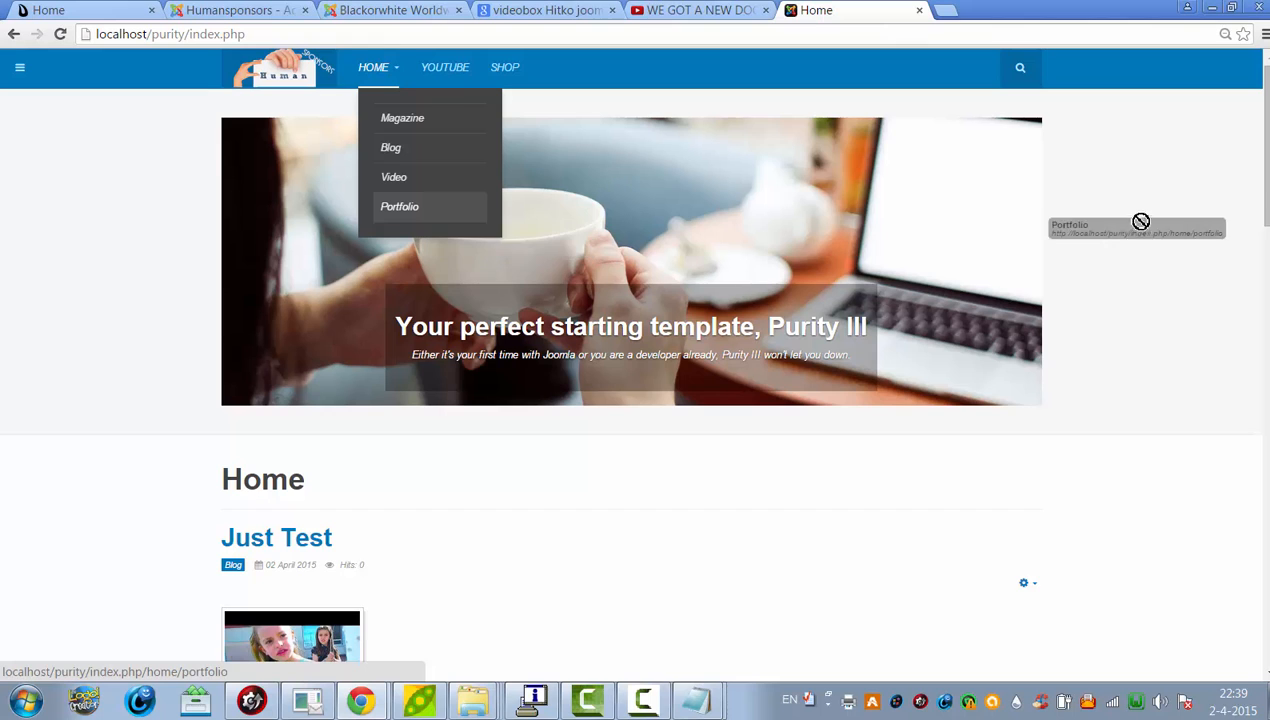
{"action": "mouse_move", "coordinate": [1265, 190]}
{"action": "left_mouse_down"}
{"action": "mouse_move", "coordinate": [1265, 539]}
{"action": "mouse_move", "coordinate": [1265, 190]}
{"action": "left_mouse_up"}
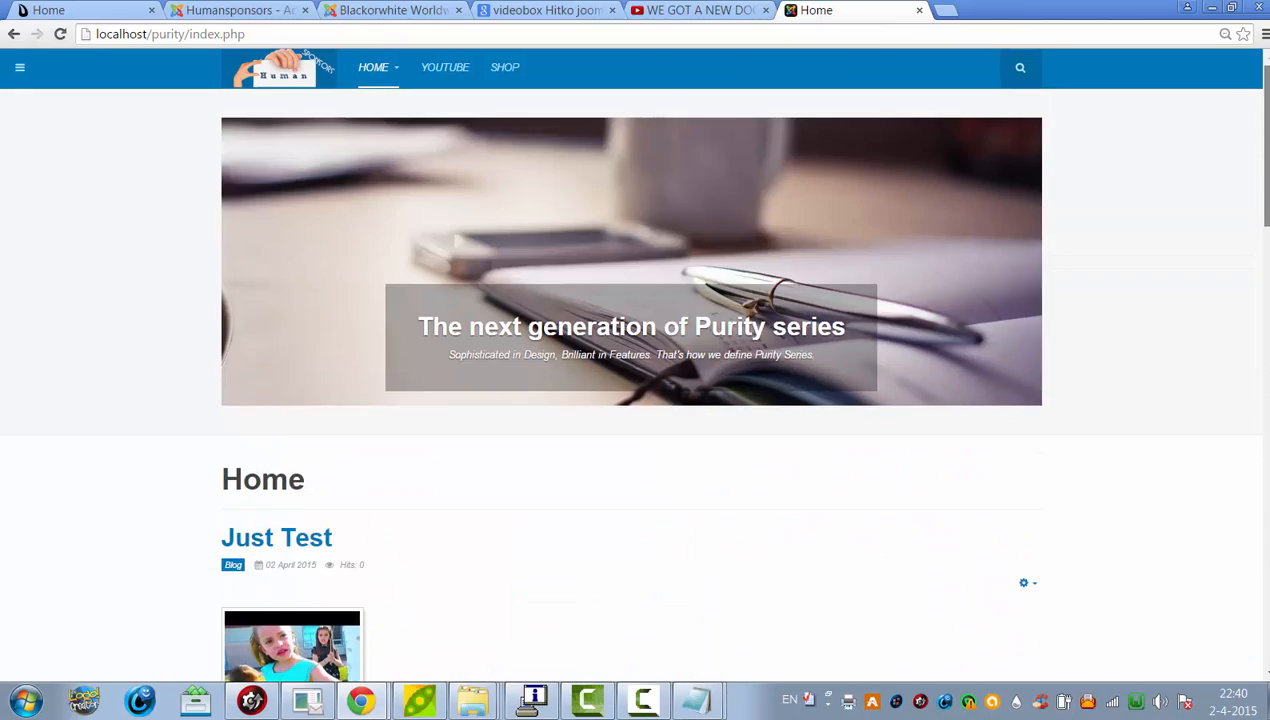
{"action": "left_click", "coordinate": [275, 545]}
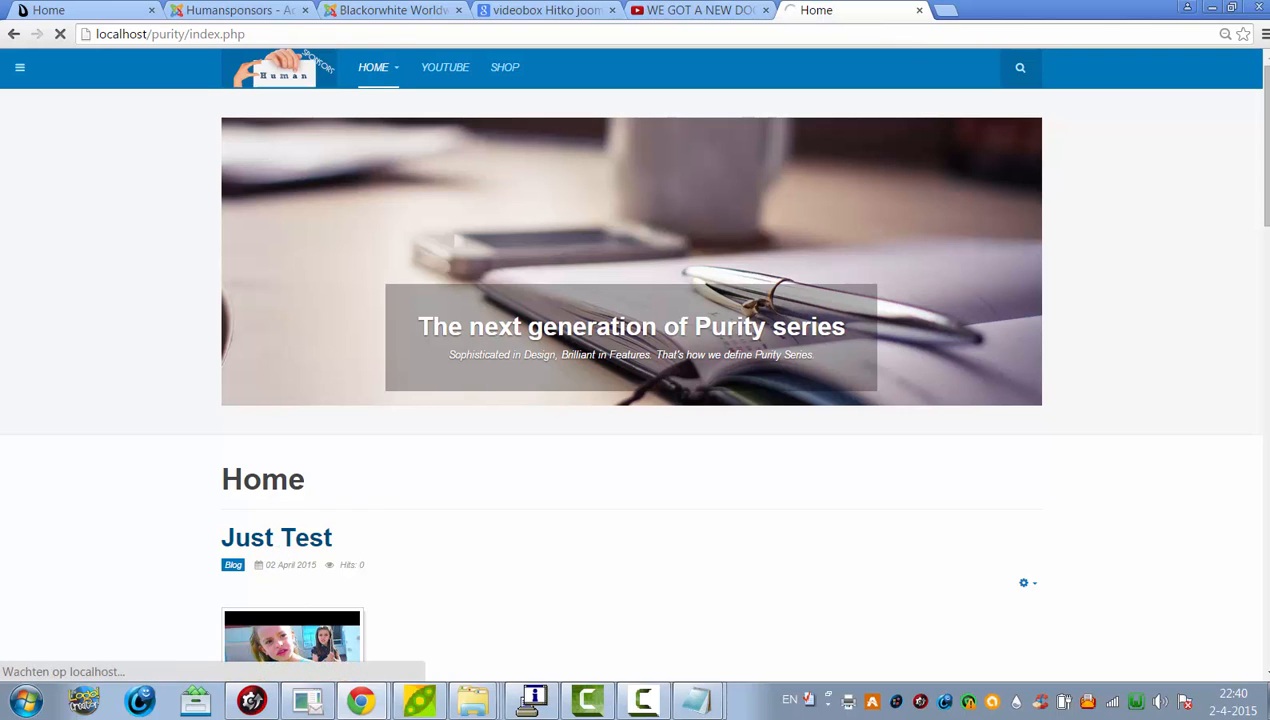
{"action": "left_click_drag", "start_coordinate": [1265, 119], "coordinate": [1265, 194]}
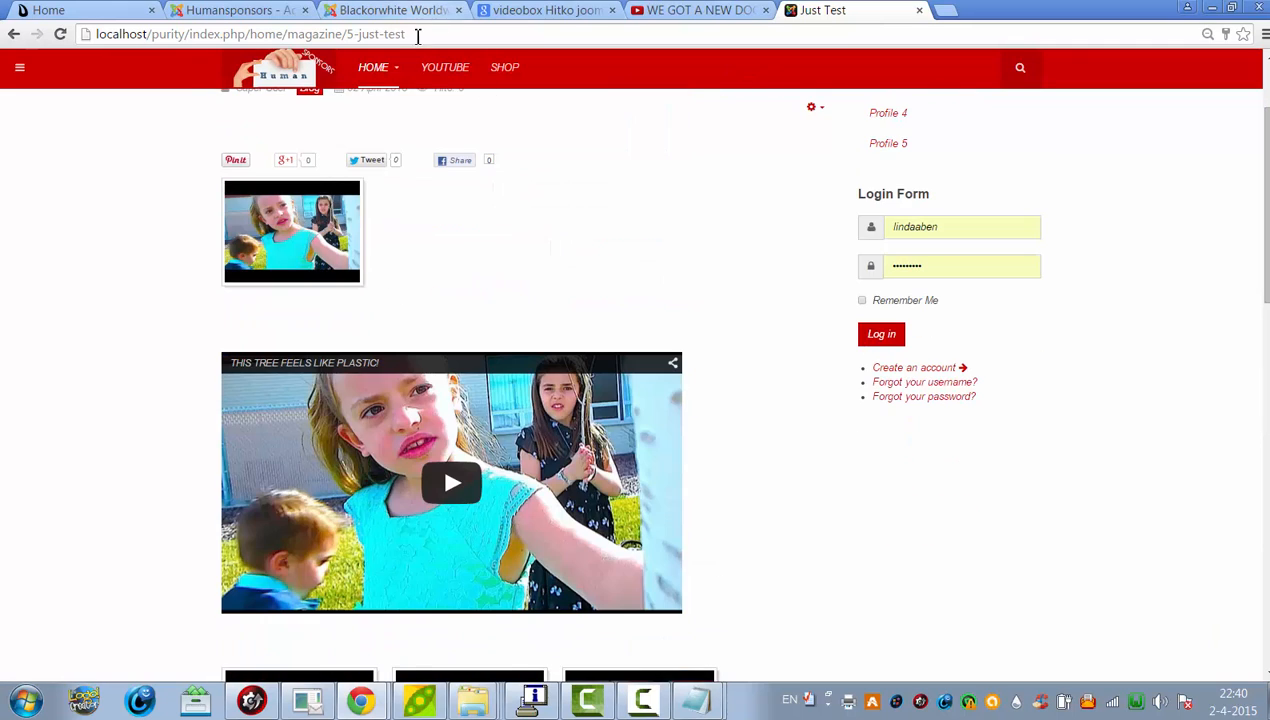
Open the site's Portfolio page and check how the Just Test video gallery is laid out there.
{"action": "left_click", "coordinate": [392, 73]}
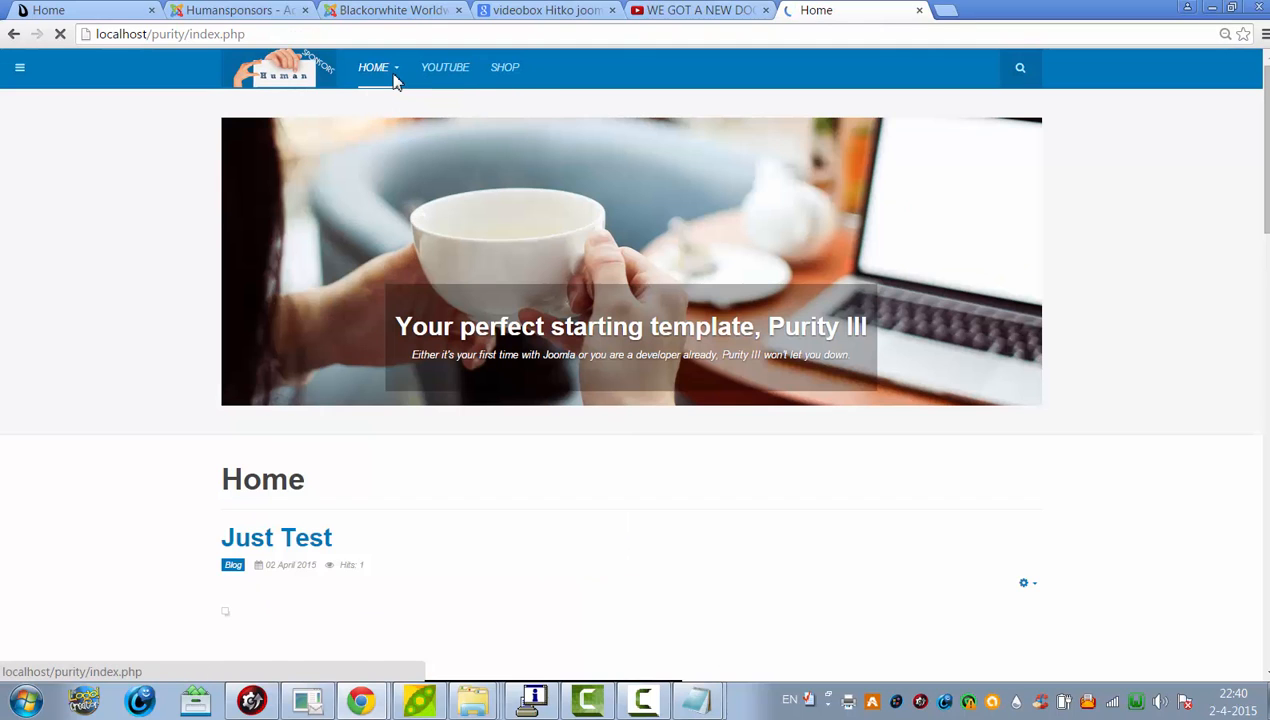
{"action": "mouse_move", "coordinate": [394, 79]}
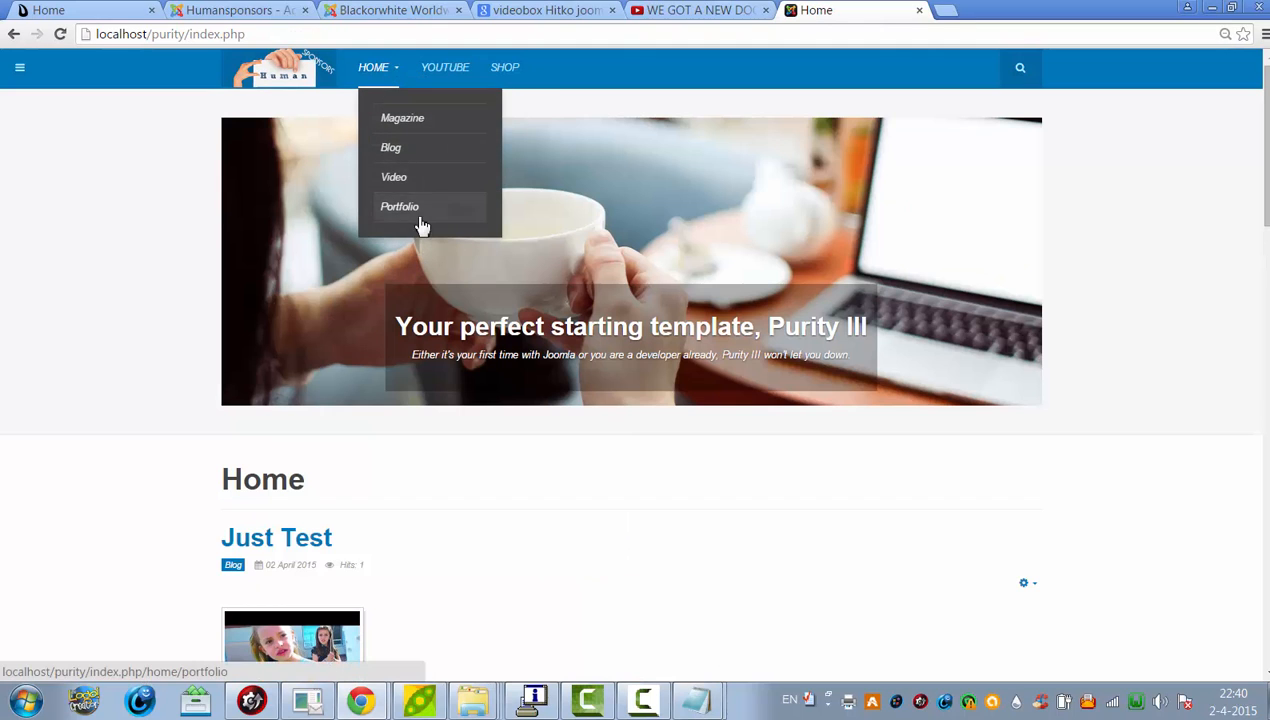
{"action": "left_click", "coordinate": [415, 210]}
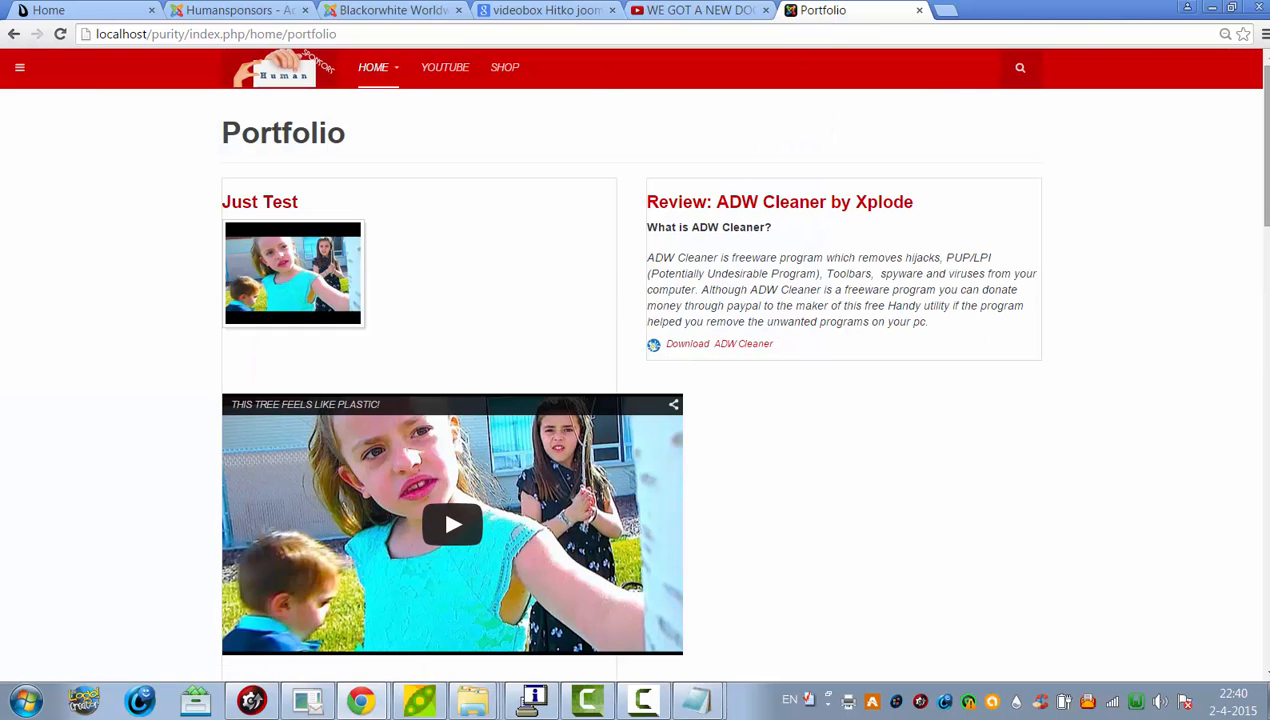
{"action": "left_click_drag", "start_coordinate": [1267, 112], "coordinate": [1236, 213]}
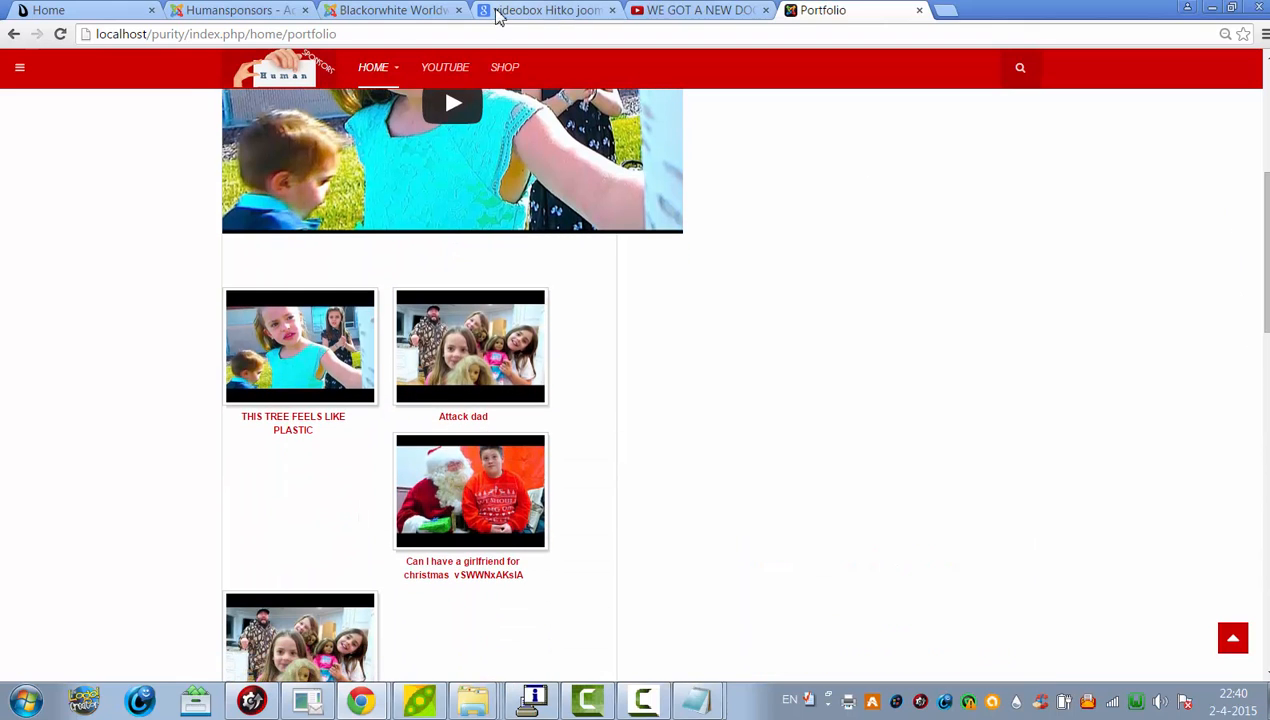
In the Just Test article, put the second THIS TREE FEELS LIKE PLASTIC entry and its following Attack dad entry in separate paragraphs, and save.
{"action": "left_click", "coordinate": [232, 10]}
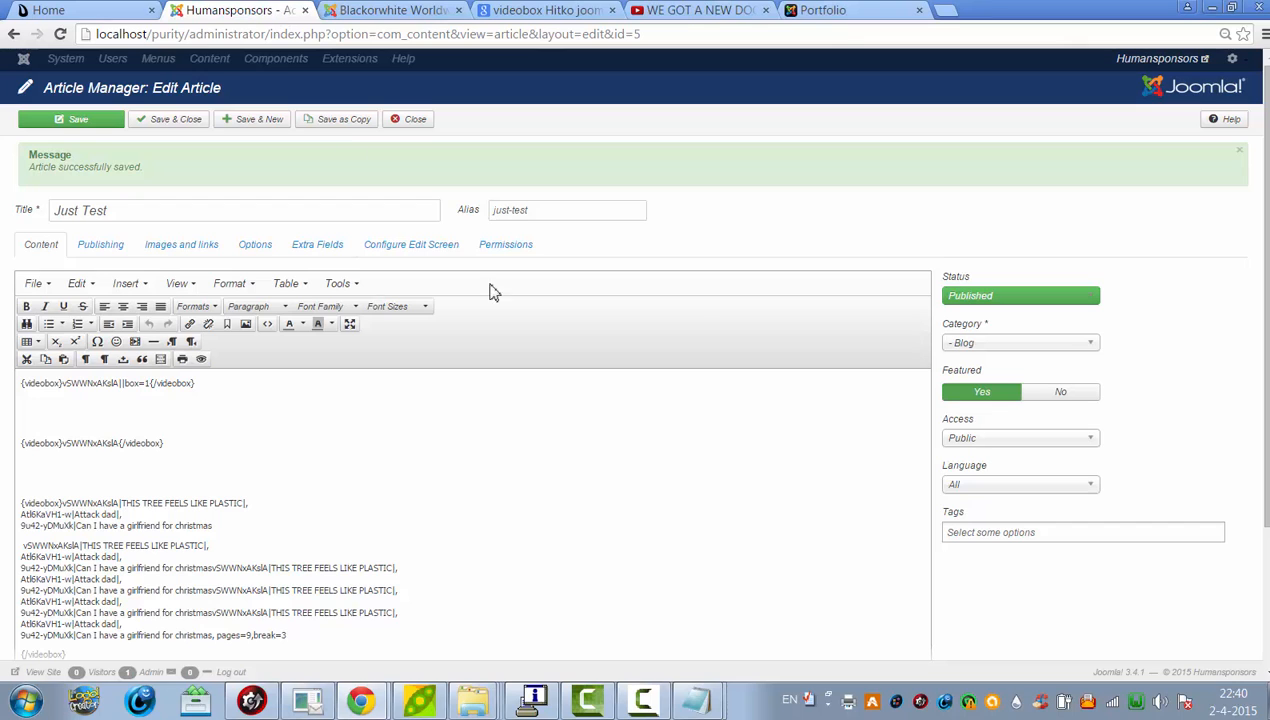
{"action": "scroll", "coordinate": [702, 385], "scroll_direction": "down", "scroll_amount": 2}
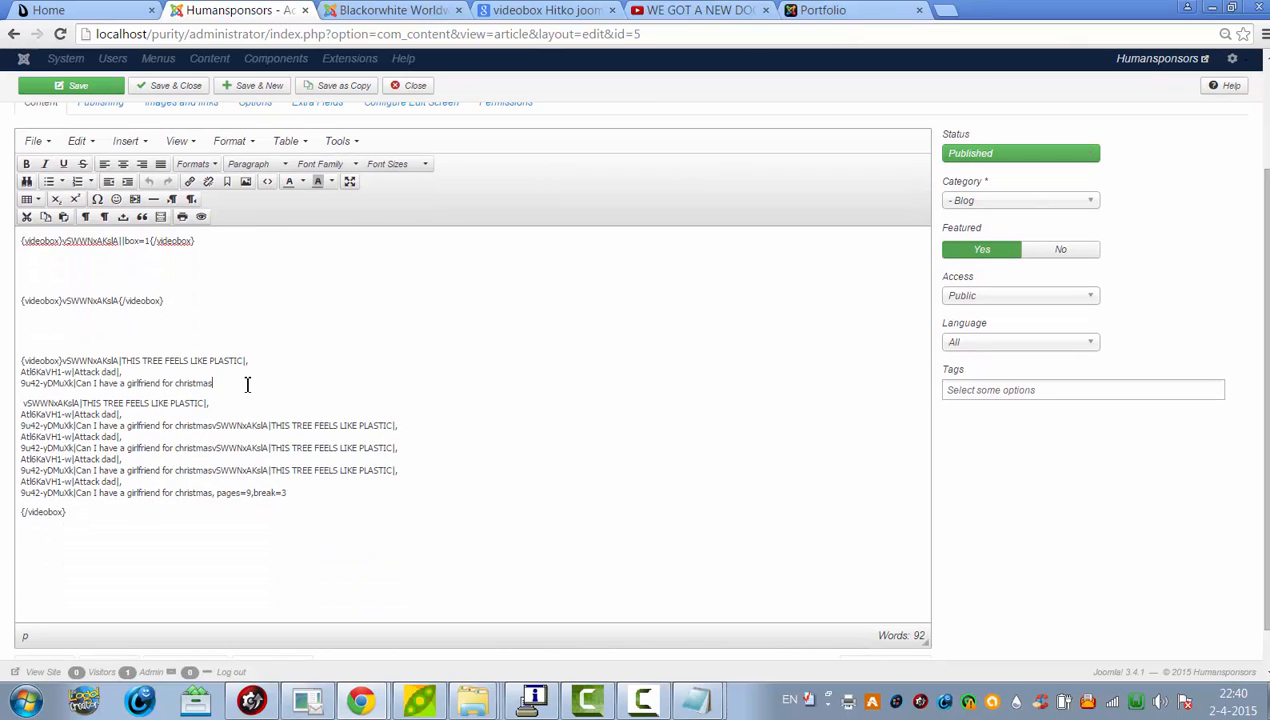
{"action": "key", "text": "Delete"}
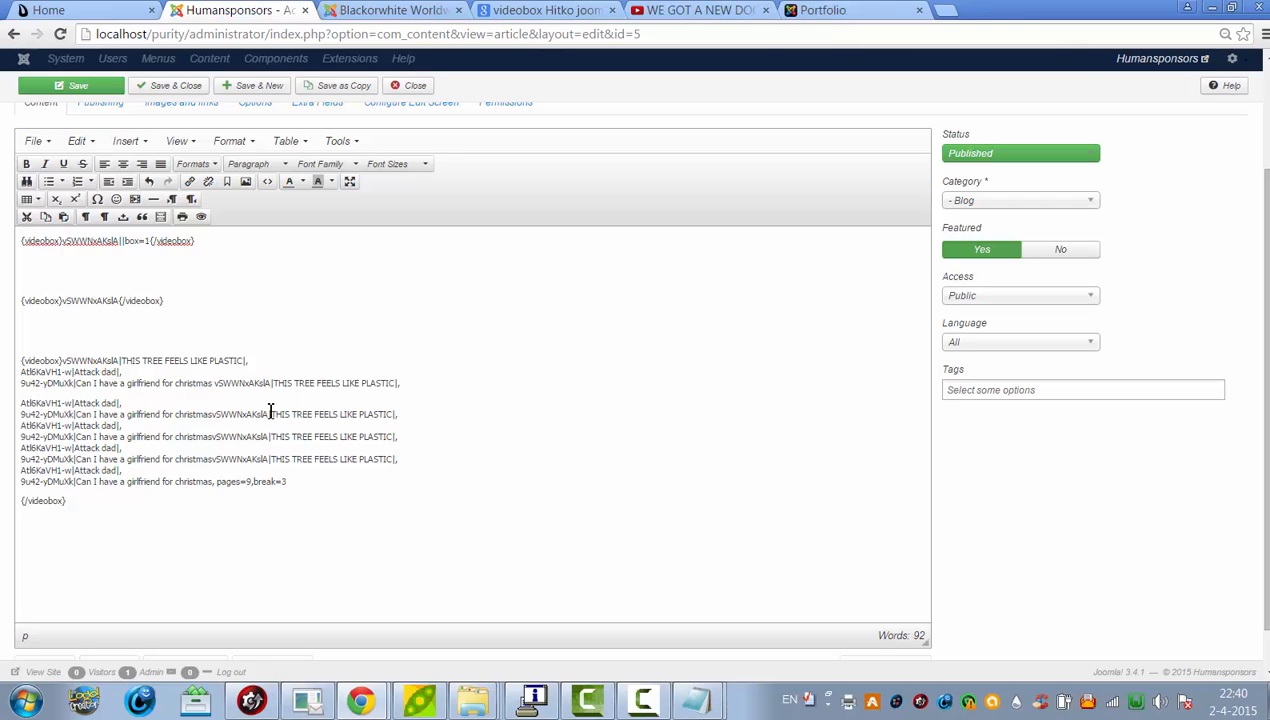
{"action": "key", "text": "Return"}
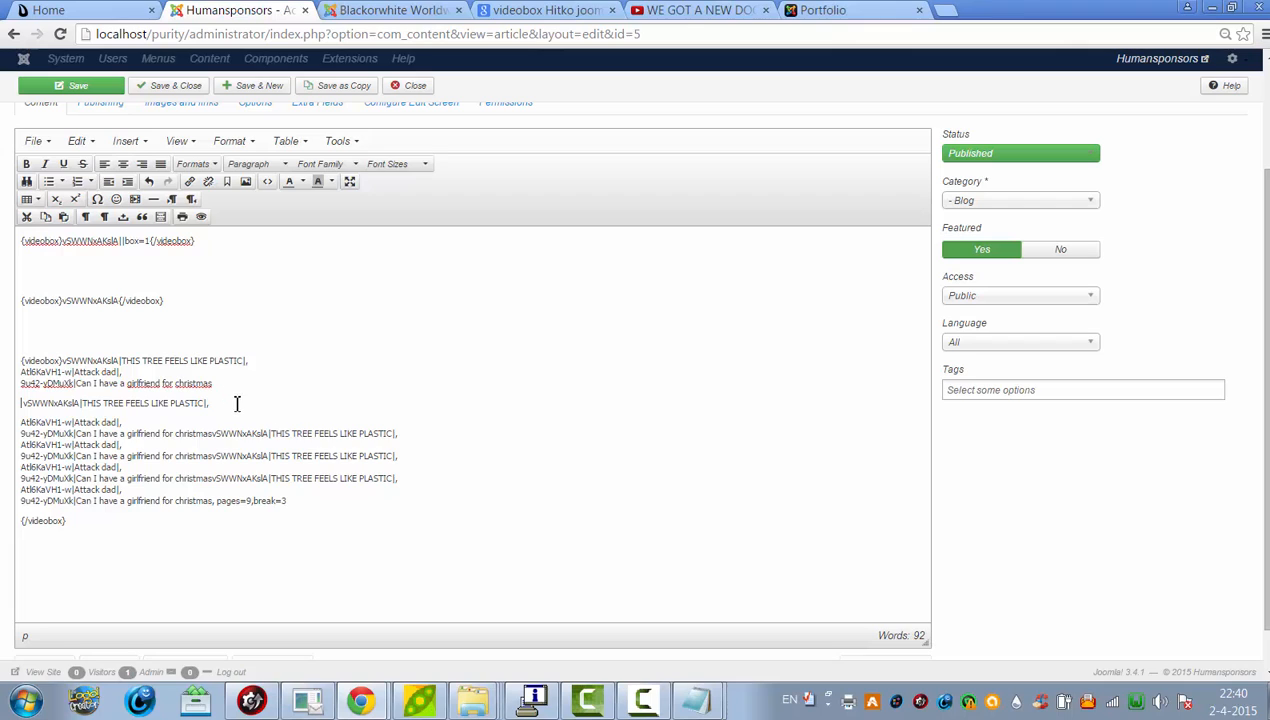
{"action": "left_click", "coordinate": [242, 401]}
{"action": "key", "text": "Delete"}
{"action": "key", "text": "Return"}
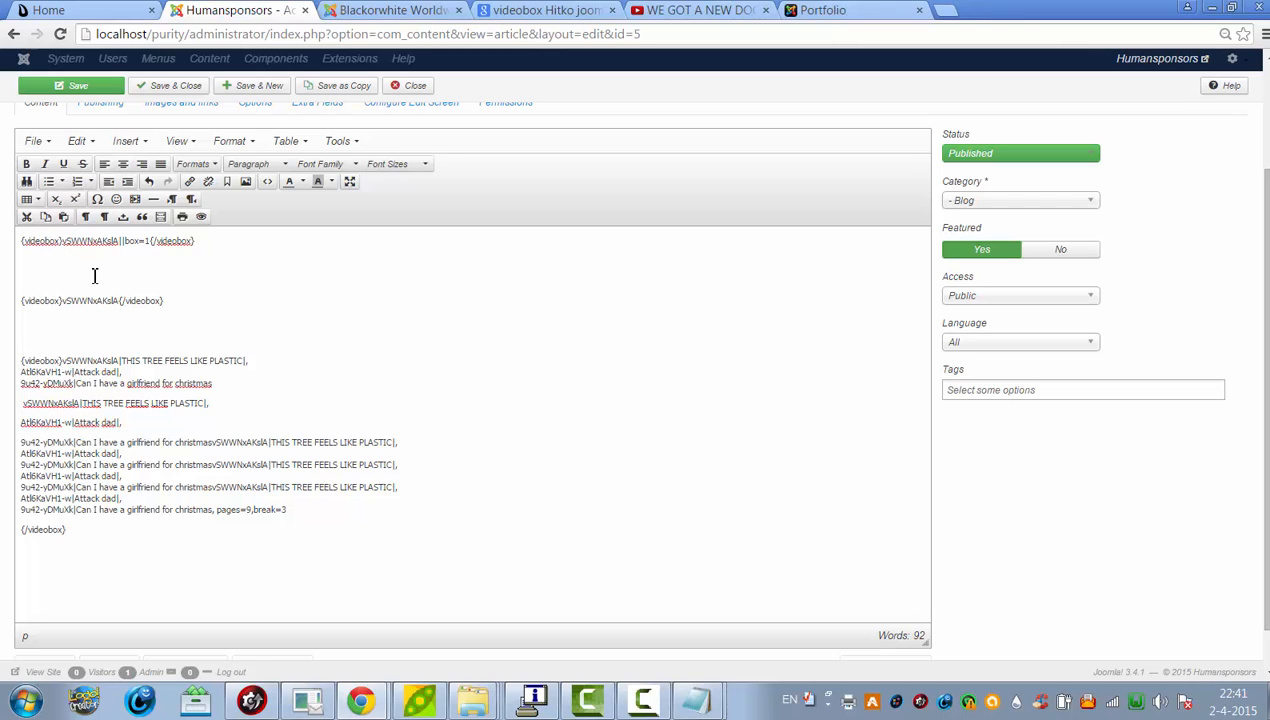
{"action": "left_click", "coordinate": [85, 85]}
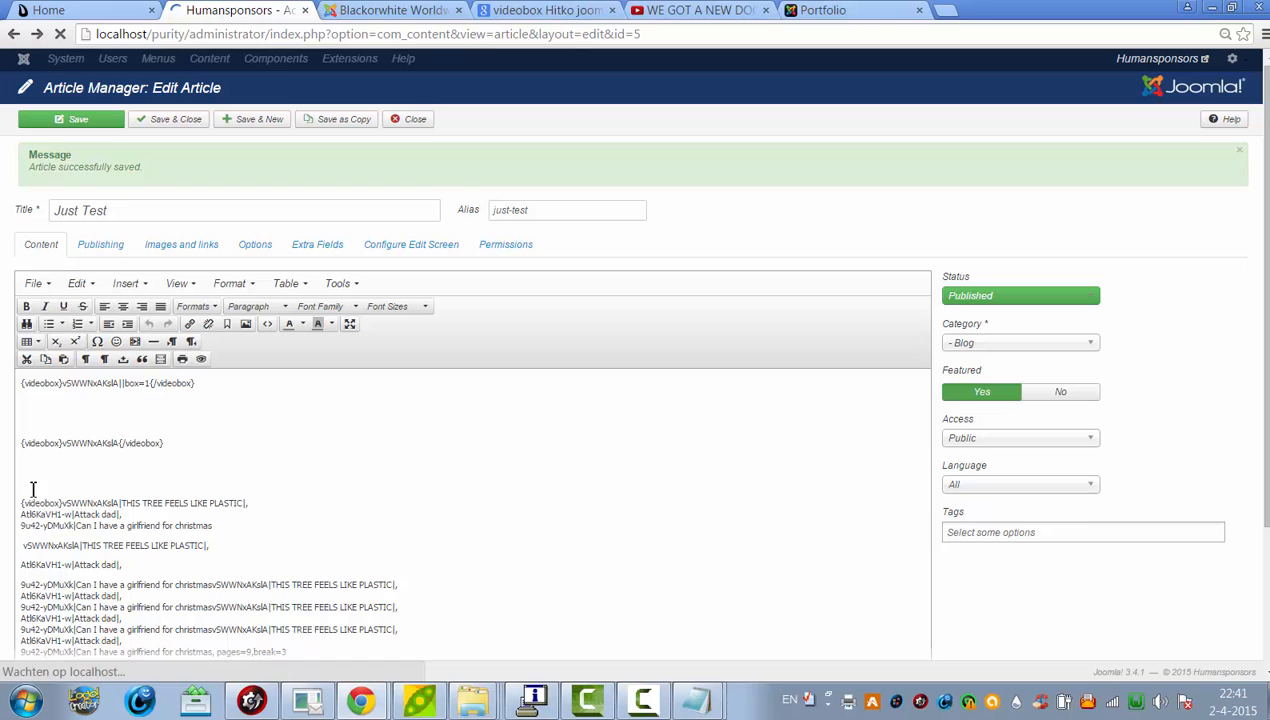
Remove the leading space before the second vSWWNxAKslA|THIS TREE FEELS LIKE PLASTIC gallery entry and save the article.
{"action": "left_click", "coordinate": [24, 546]}
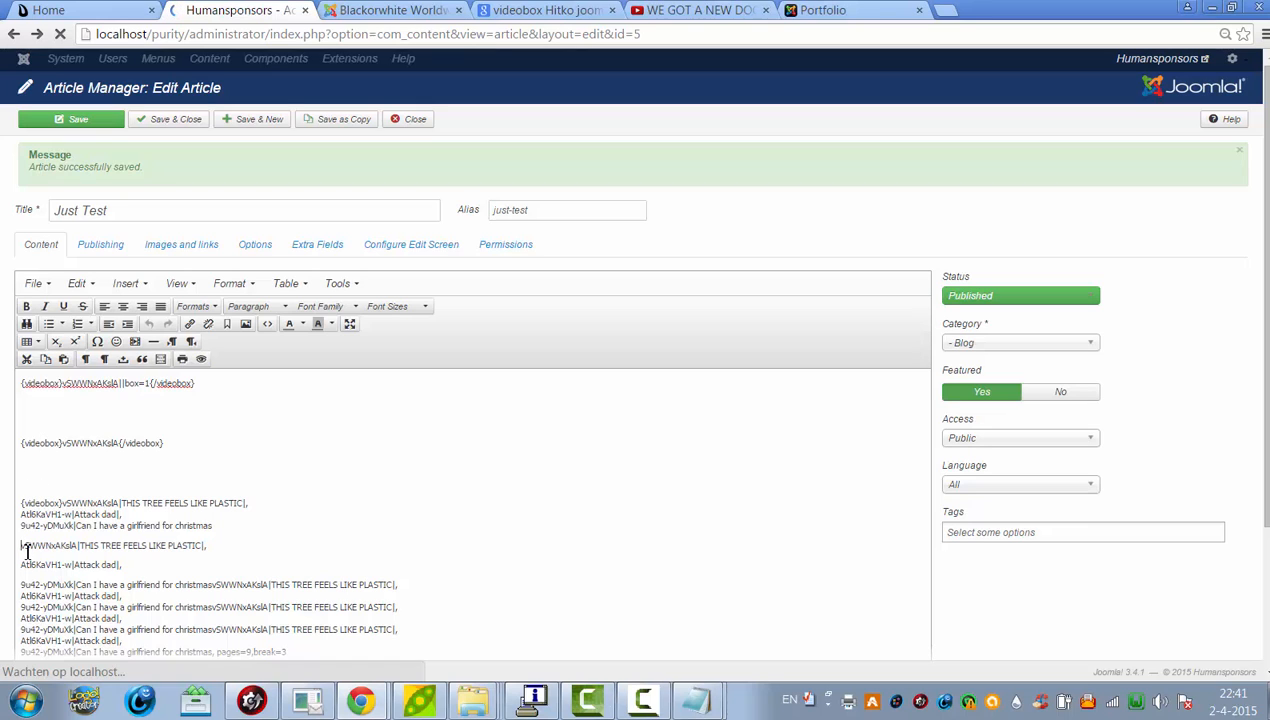
{"action": "left_click", "coordinate": [99, 121]}
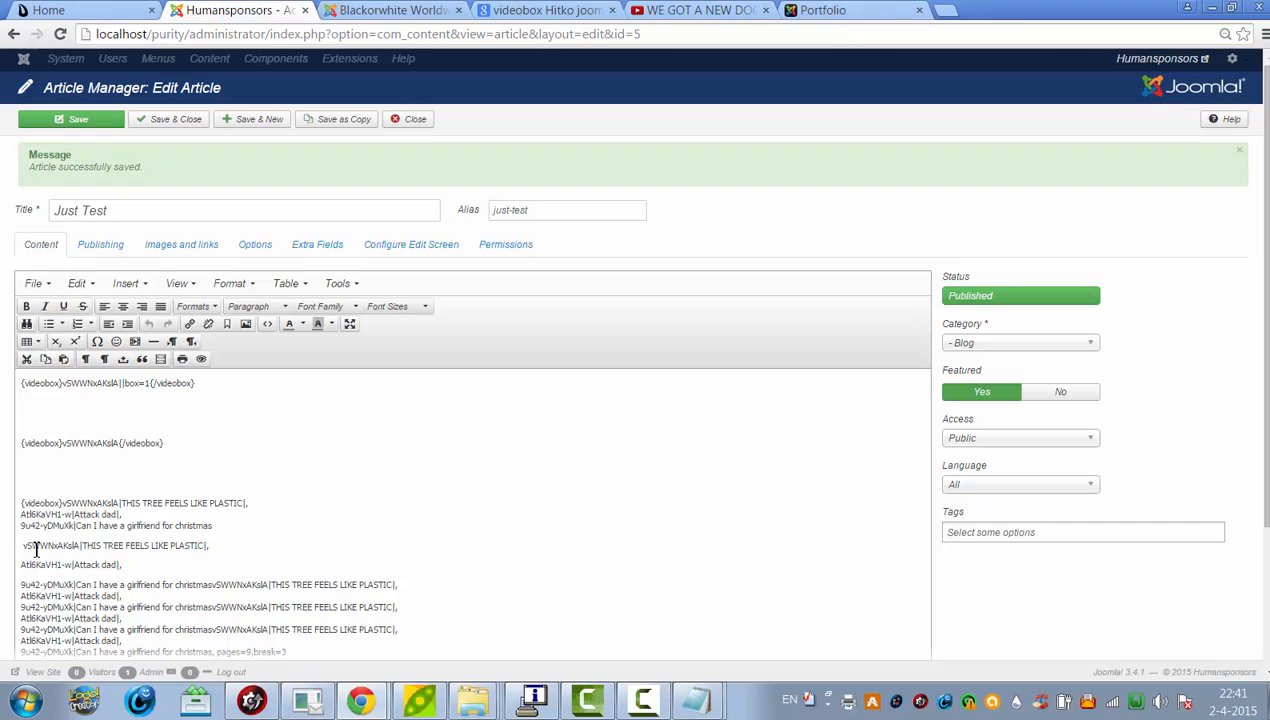
{"action": "left_click", "coordinate": [28, 549]}
{"action": "key", "text": "BackSpace"}
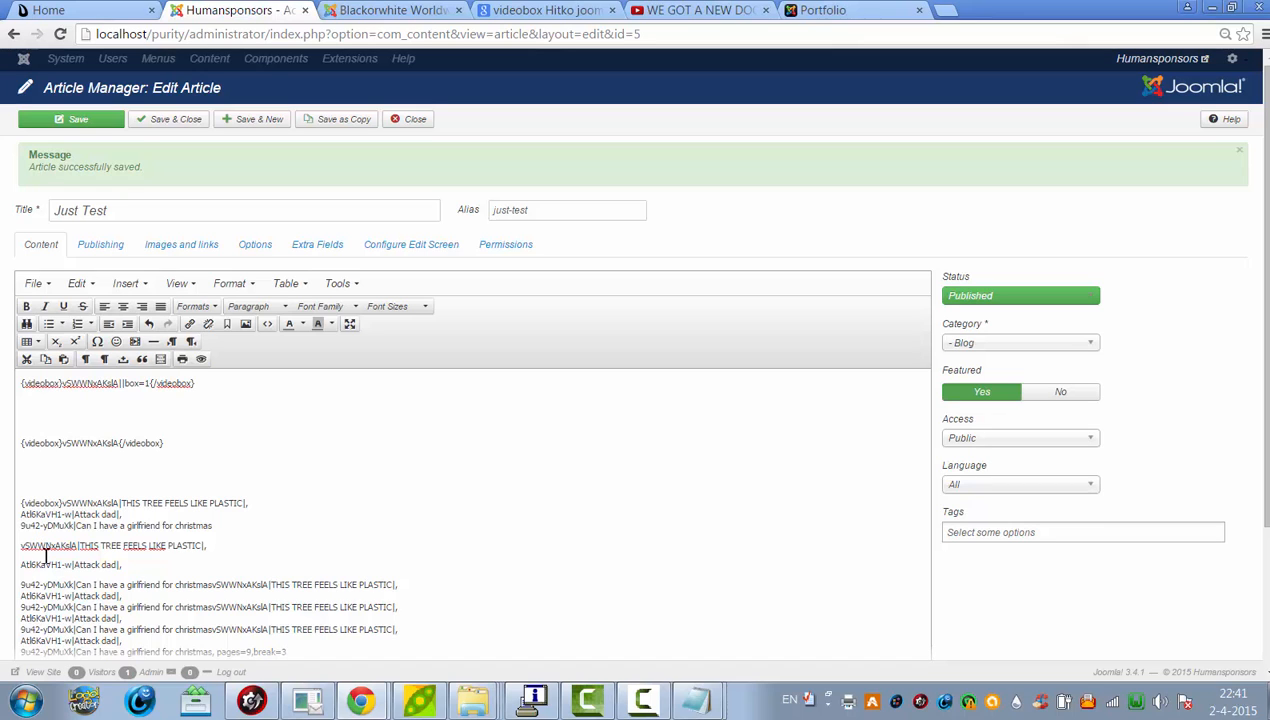
{"action": "left_click", "coordinate": [108, 121]}
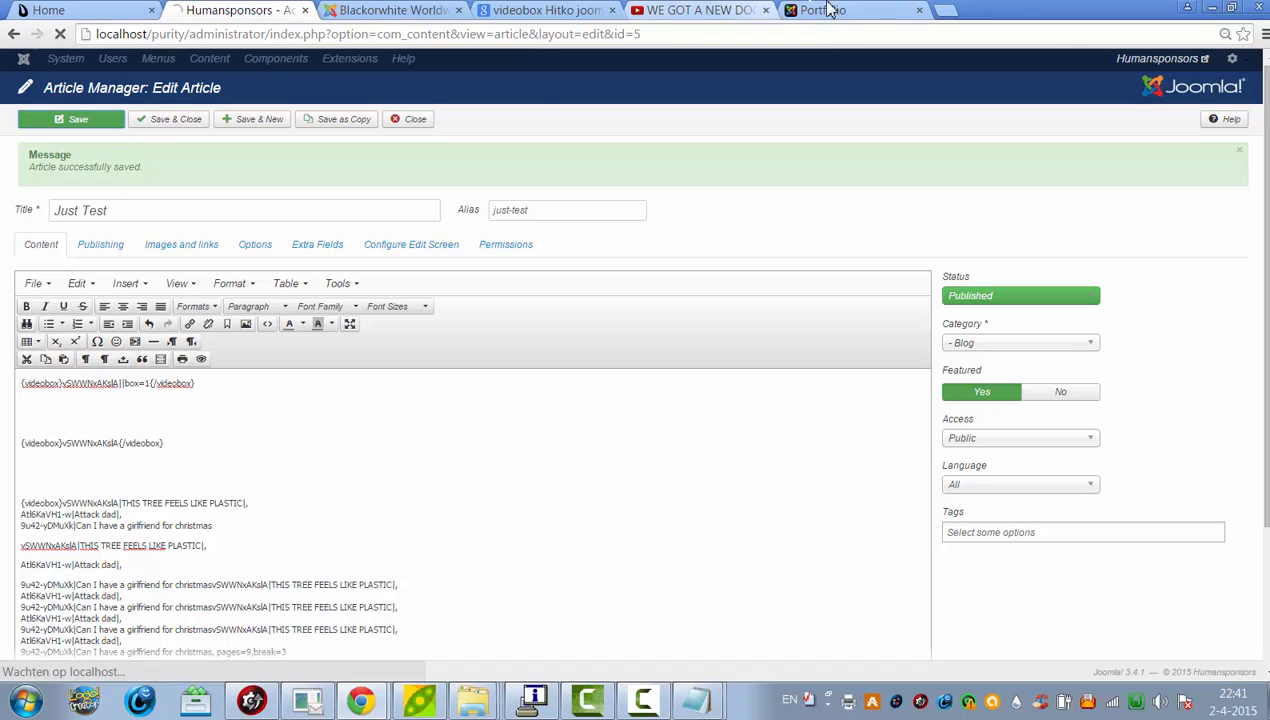
Return to the Portfolio page, reload it, and examine the whole Just Test gallery again.
{"action": "left_click", "coordinate": [825, 10]}
{"action": "left_click", "coordinate": [823, 38]}
{"action": "key", "text": "Return"}
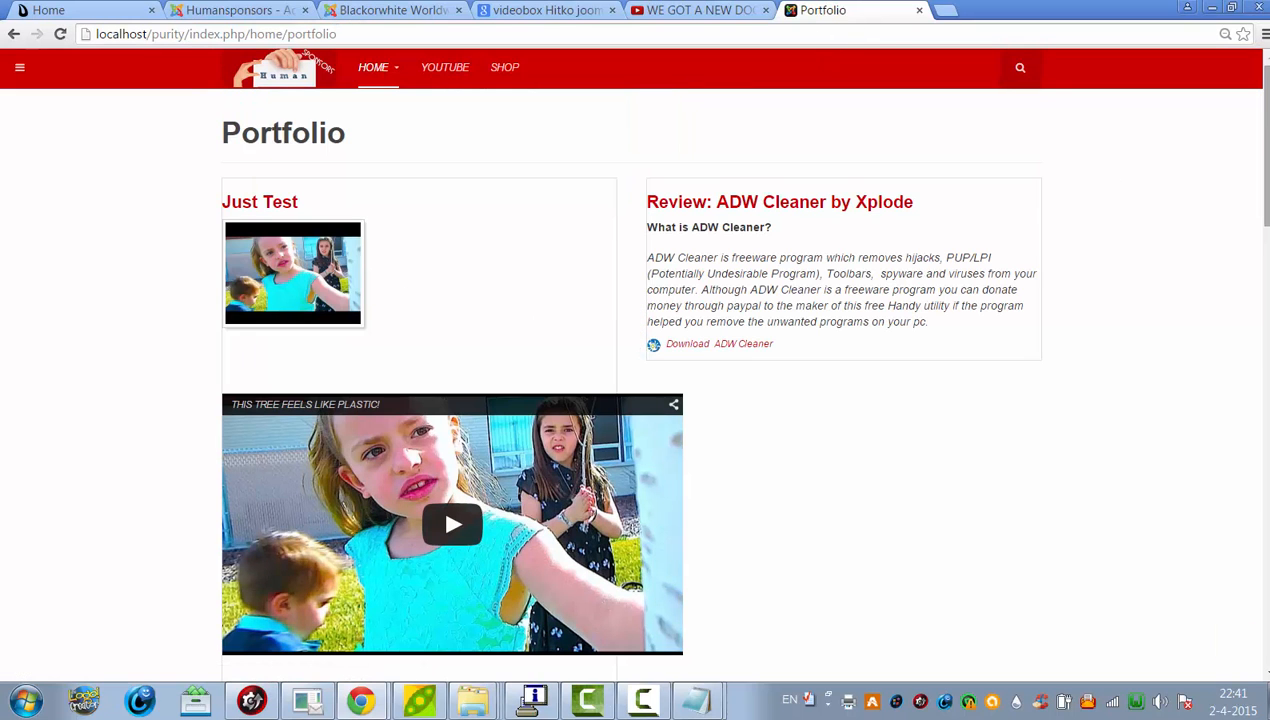
{"action": "scroll", "coordinate": [1266, 170], "scroll_direction": "down", "scroll_amount": 7}
{"action": "scroll", "coordinate": [640, 380], "scroll_direction": "down", "scroll_amount": 6}
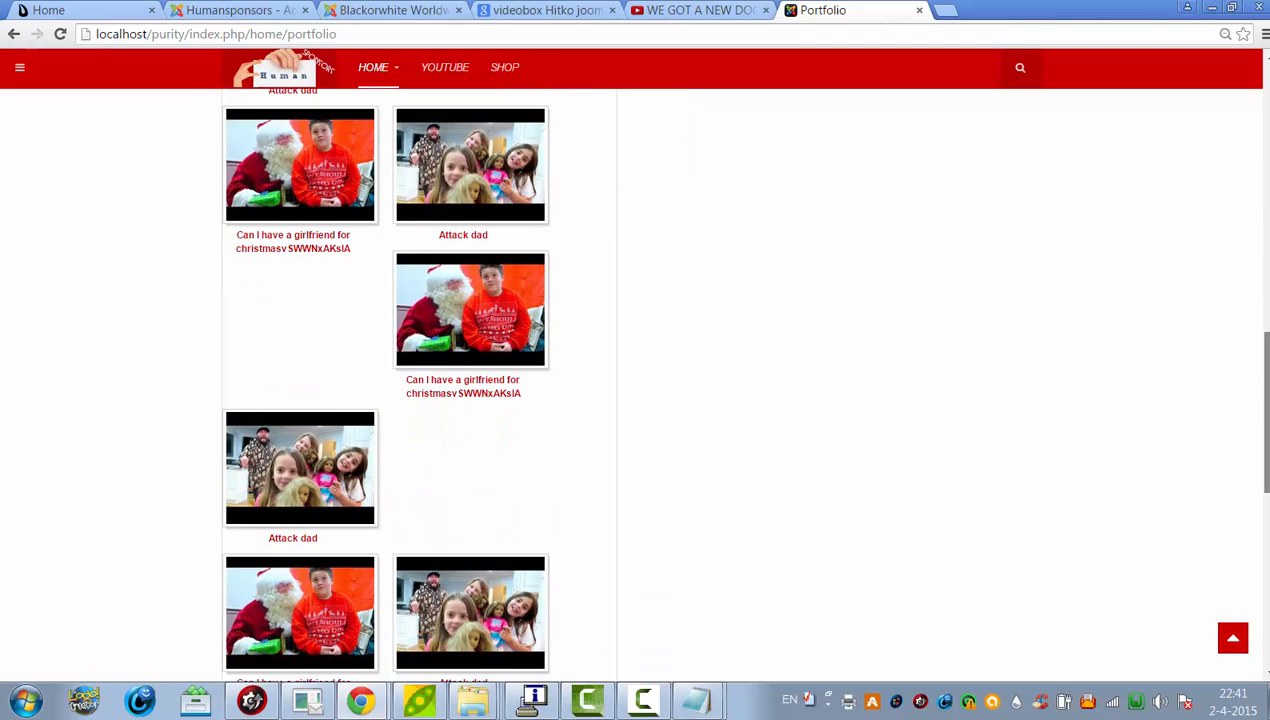
{"action": "left_click_drag", "start_coordinate": [1266, 497], "coordinate": [1266, 534]}
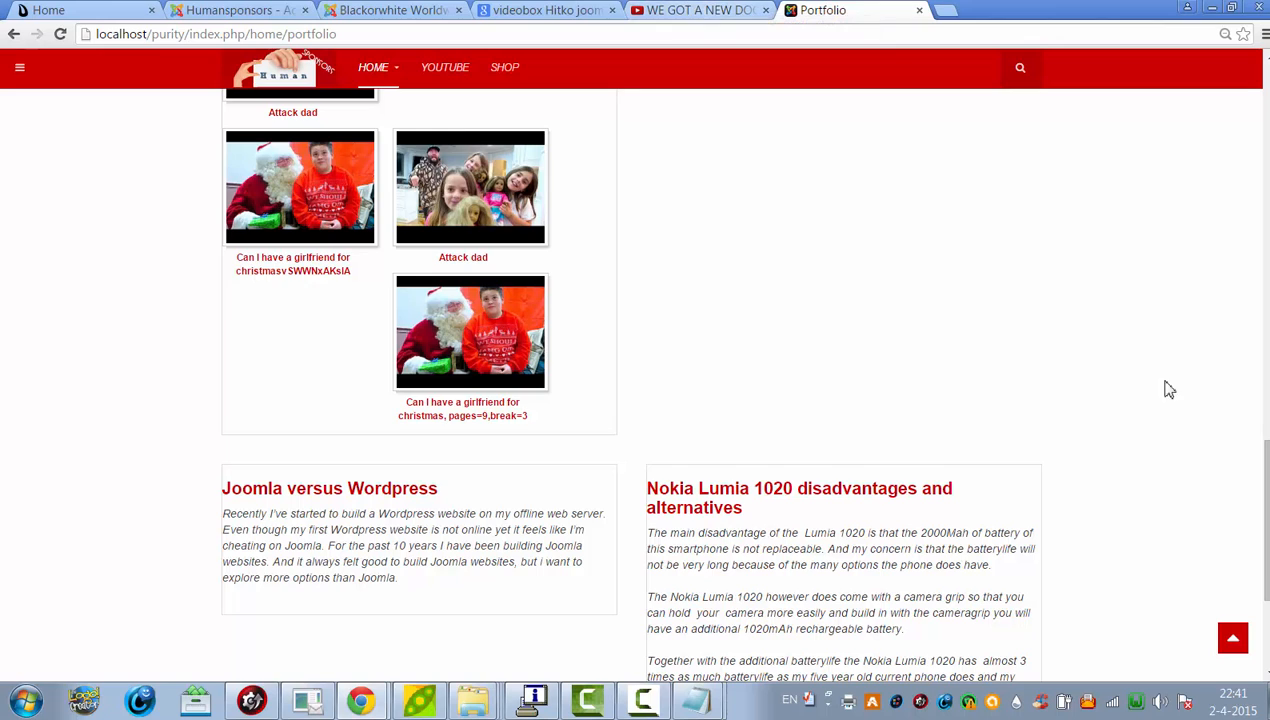
{"action": "scroll", "coordinate": [1162, 388], "scroll_direction": "up", "scroll_amount": 15}
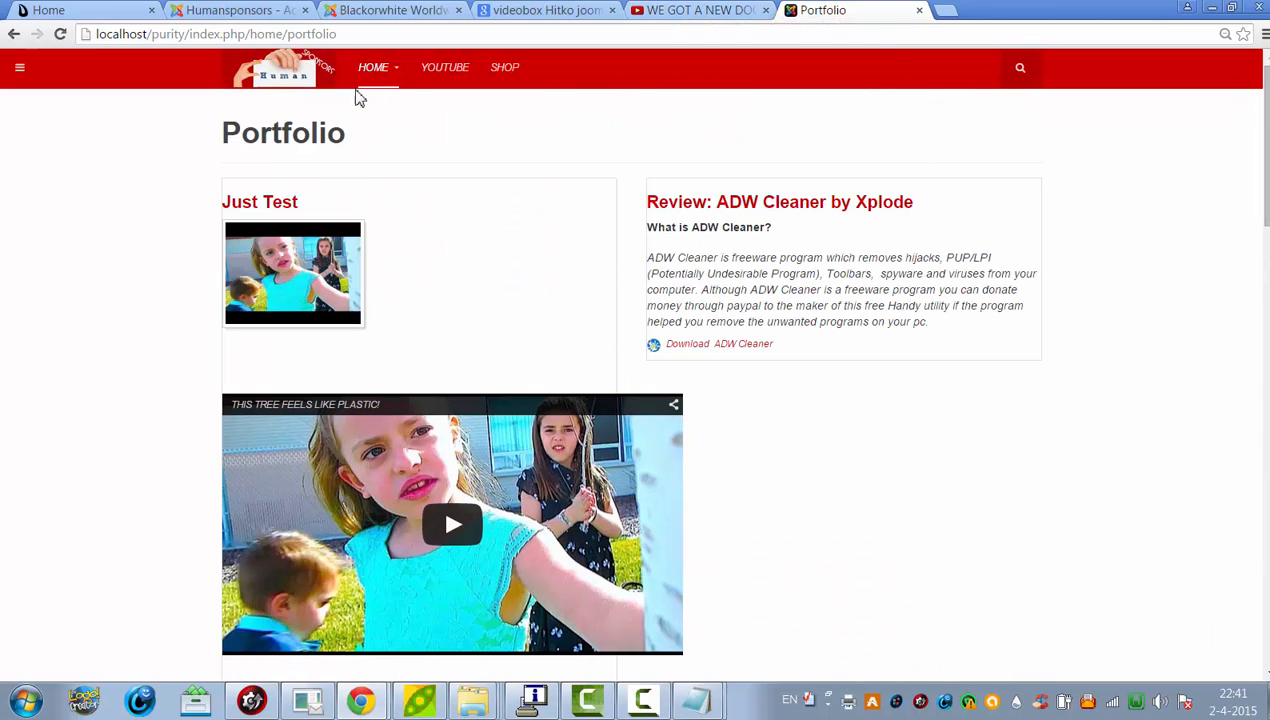
Open the site's Blog page and recheck the video gallery's arrangement in the Just Test article.
{"action": "mouse_move", "coordinate": [397, 79]}
{"action": "left_click", "coordinate": [411, 162]}
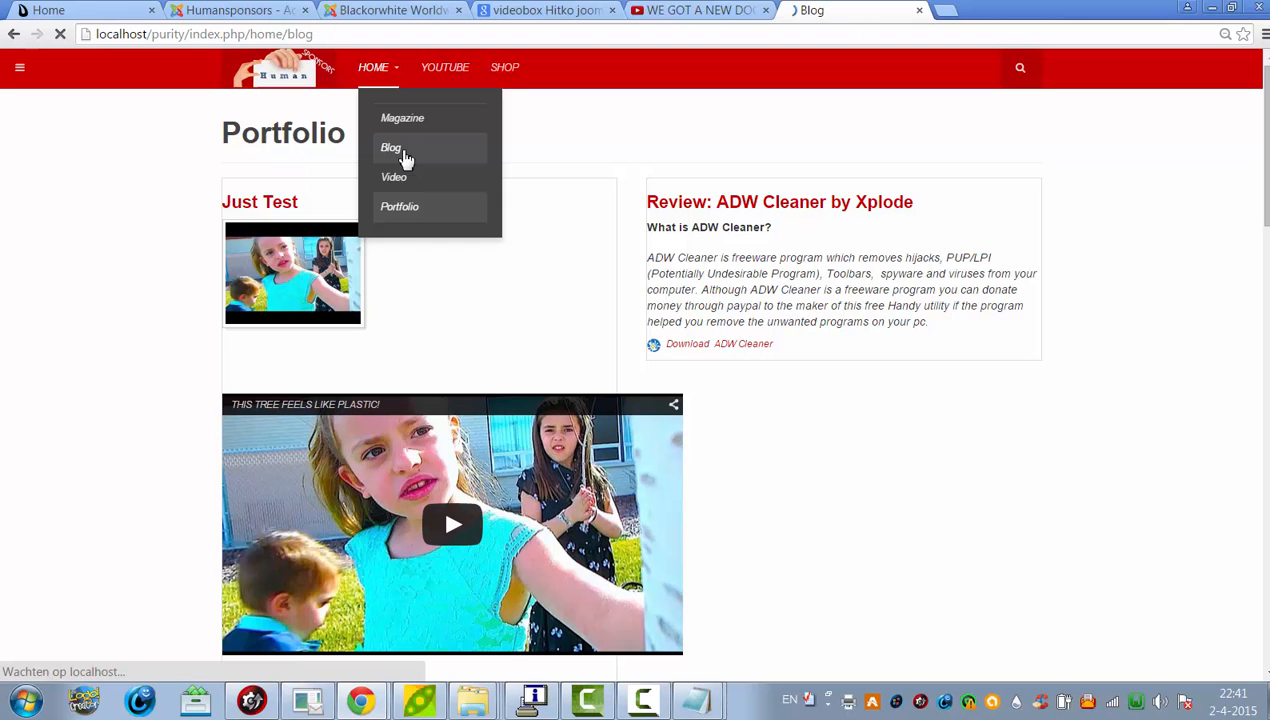
{"action": "scroll", "coordinate": [750, 380], "scroll_direction": "down", "scroll_amount": 10}
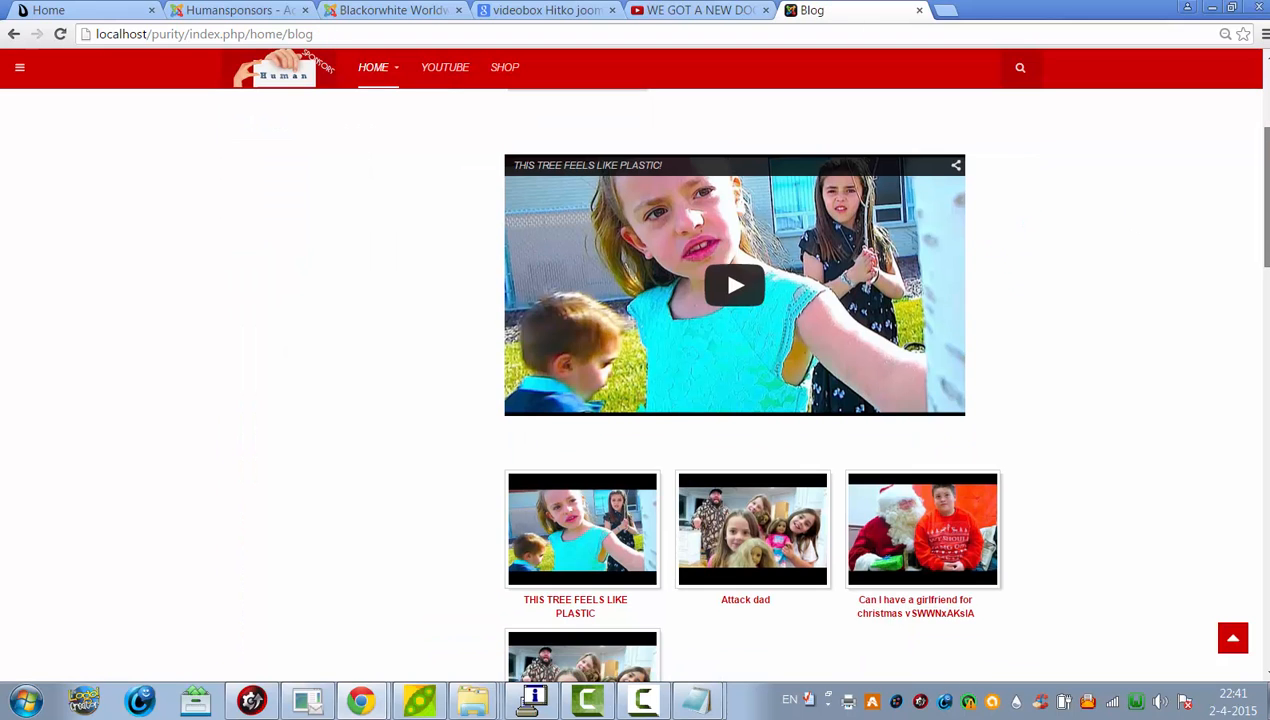
{"action": "left_click_drag", "start_coordinate": [1266, 375], "coordinate": [1266, 135]}
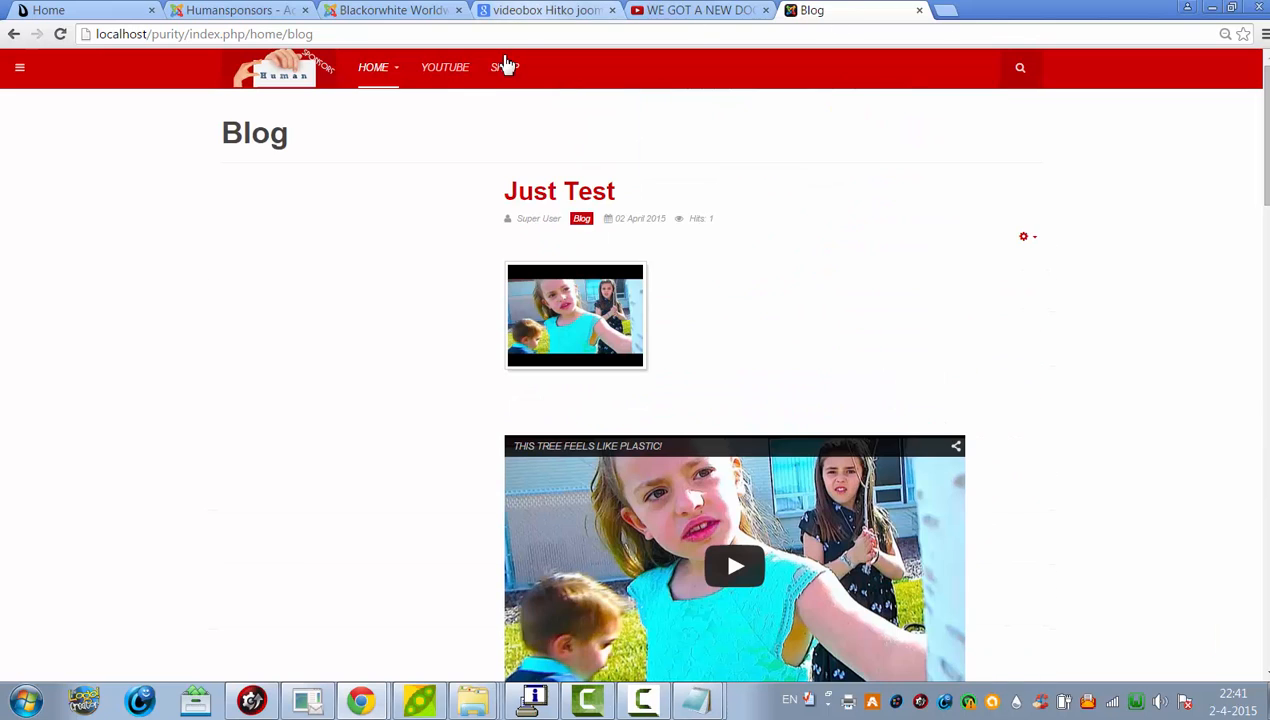
Open the site's home page and examine the rows and titles of the Just Test video gallery.
{"action": "left_click", "coordinate": [398, 74]}
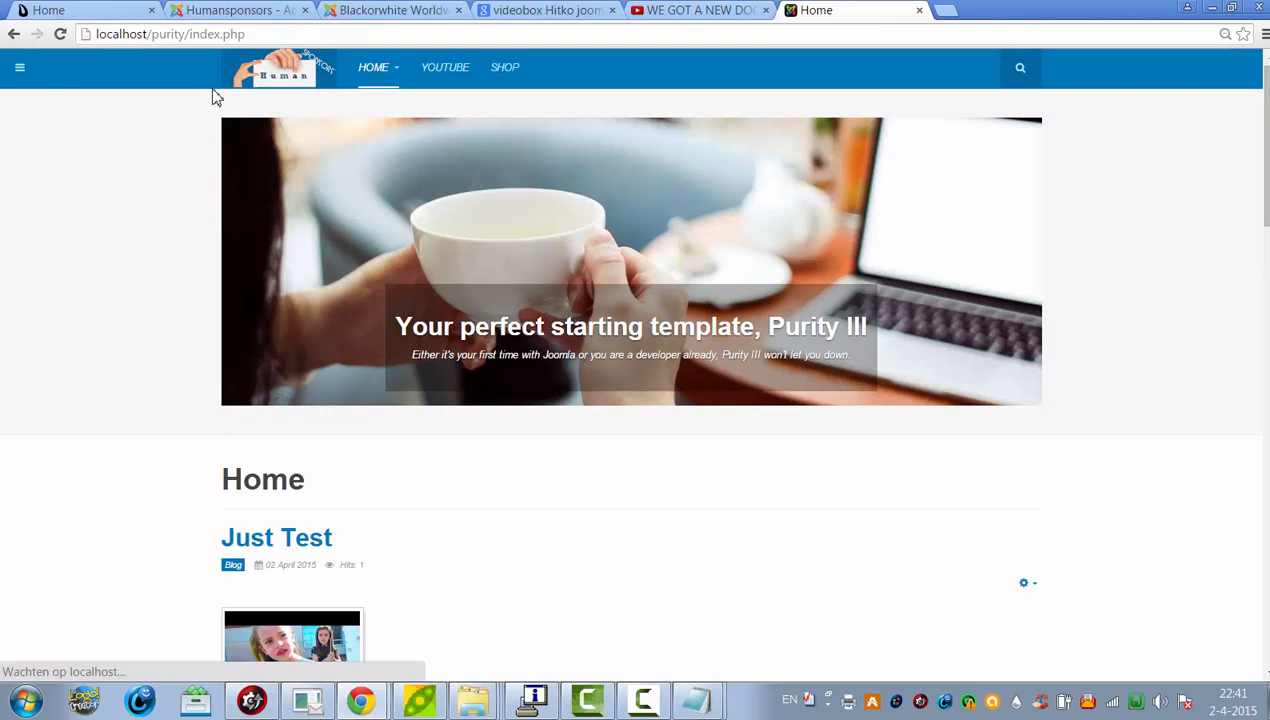
{"action": "left_click_drag", "start_coordinate": [1266, 175], "coordinate": [1262, 338]}
{"action": "scroll", "coordinate": [1262, 338], "scroll_direction": "down", "scroll_amount": 1}
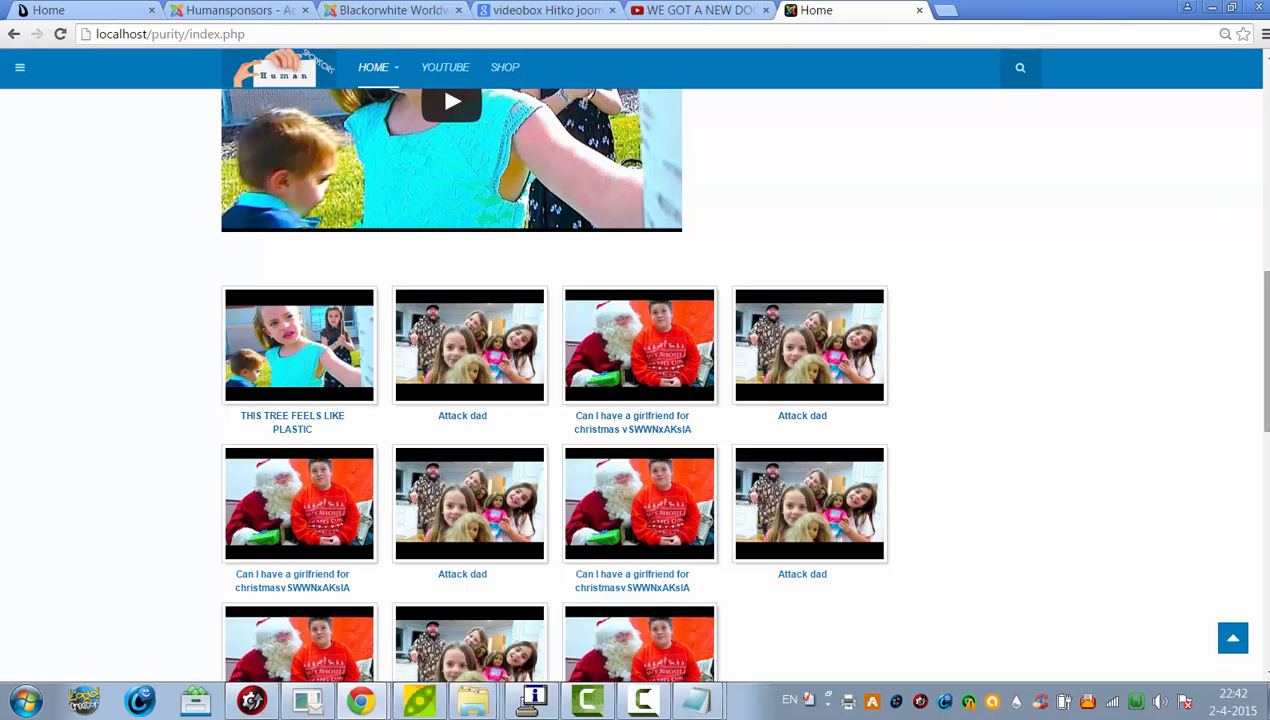
{"action": "scroll", "coordinate": [1262, 338], "scroll_direction": "down", "scroll_amount": 5}
{"action": "scroll", "coordinate": [640, 380], "scroll_direction": "up", "scroll_amount": 6}
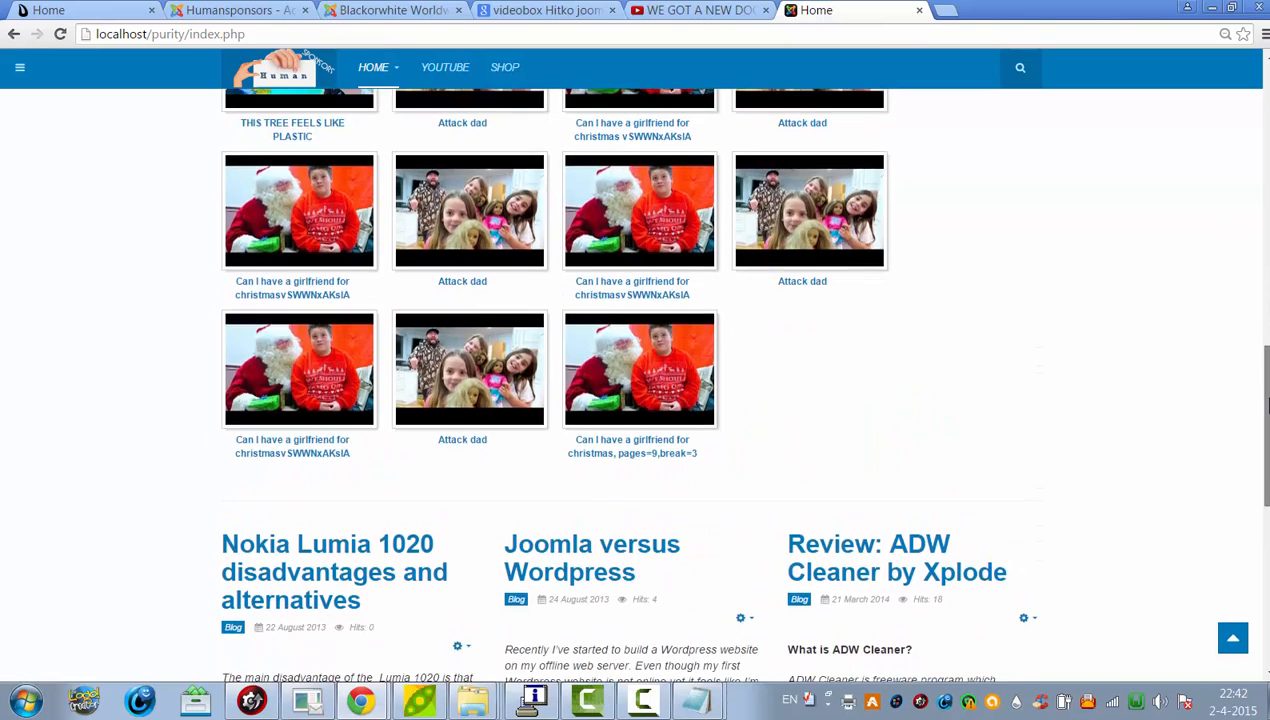
{"action": "scroll", "coordinate": [640, 380], "scroll_direction": "down", "scroll_amount": 3}
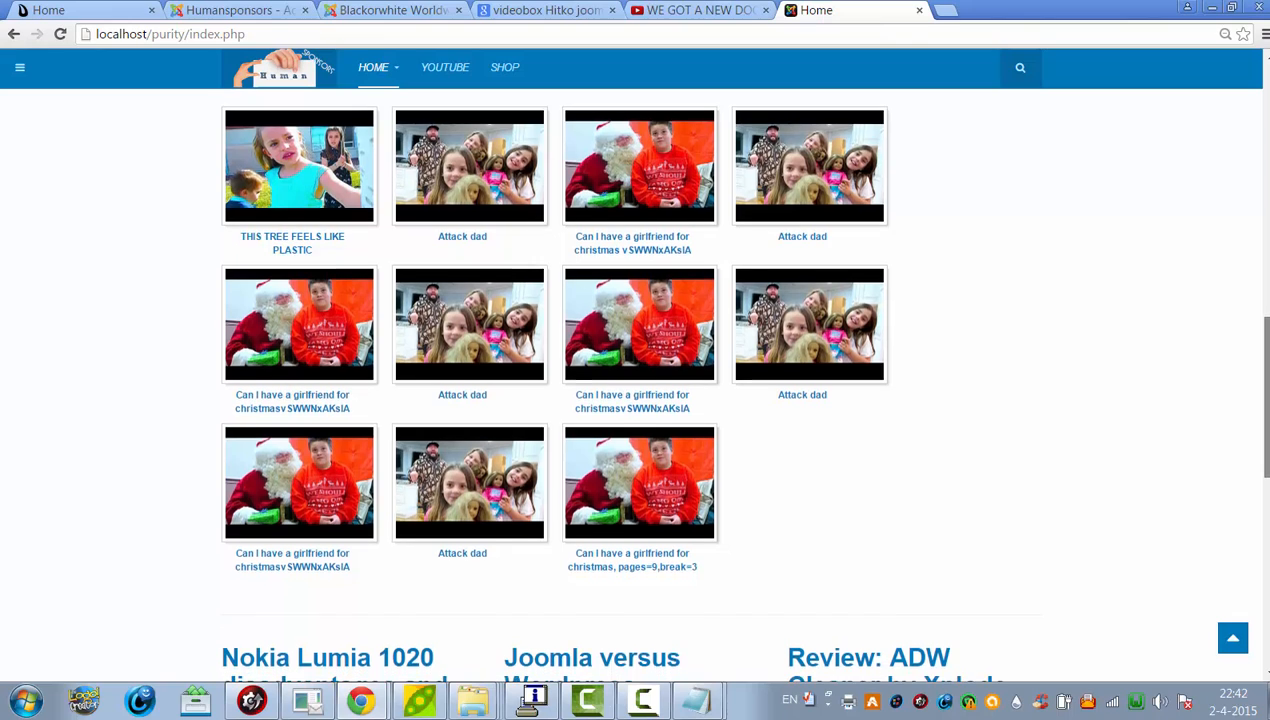
{"action": "scroll", "coordinate": [1263, 262], "scroll_direction": "down", "scroll_amount": 1}
{"action": "scroll", "coordinate": [1263, 262], "scroll_direction": "up", "scroll_amount": 5}
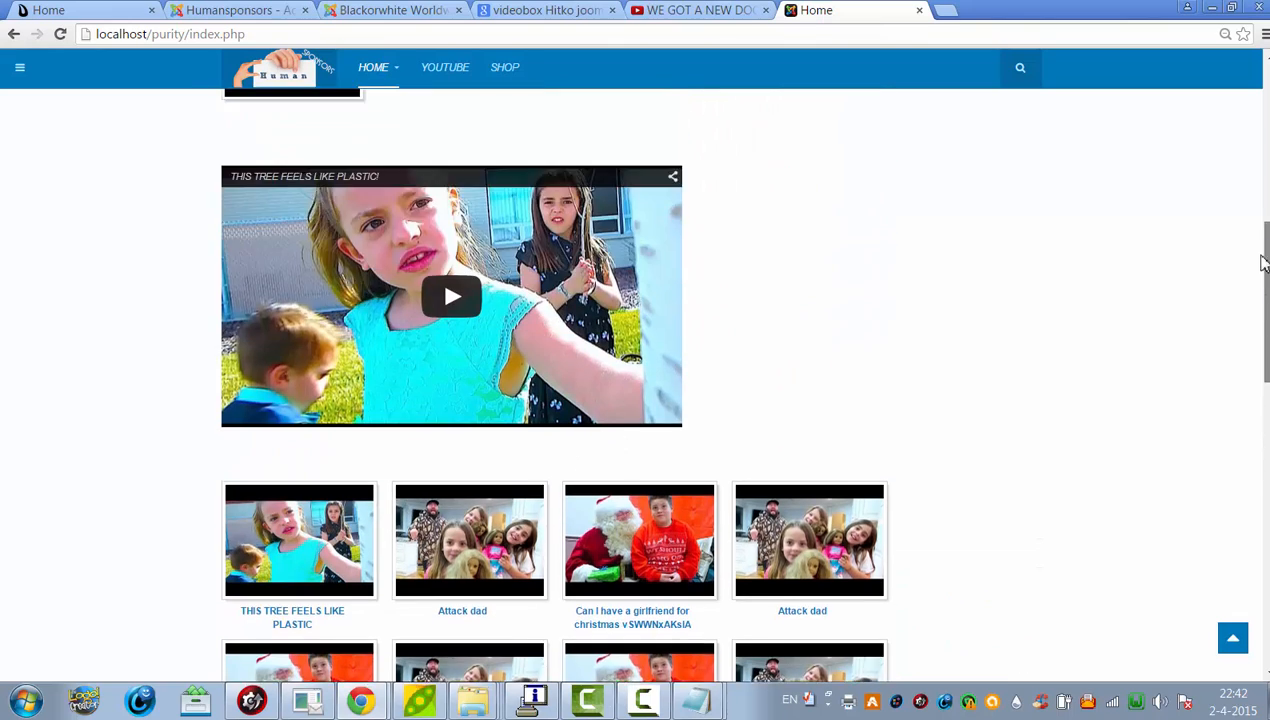
{"action": "left_click_drag", "start_coordinate": [1262, 257], "coordinate": [1266, 355]}
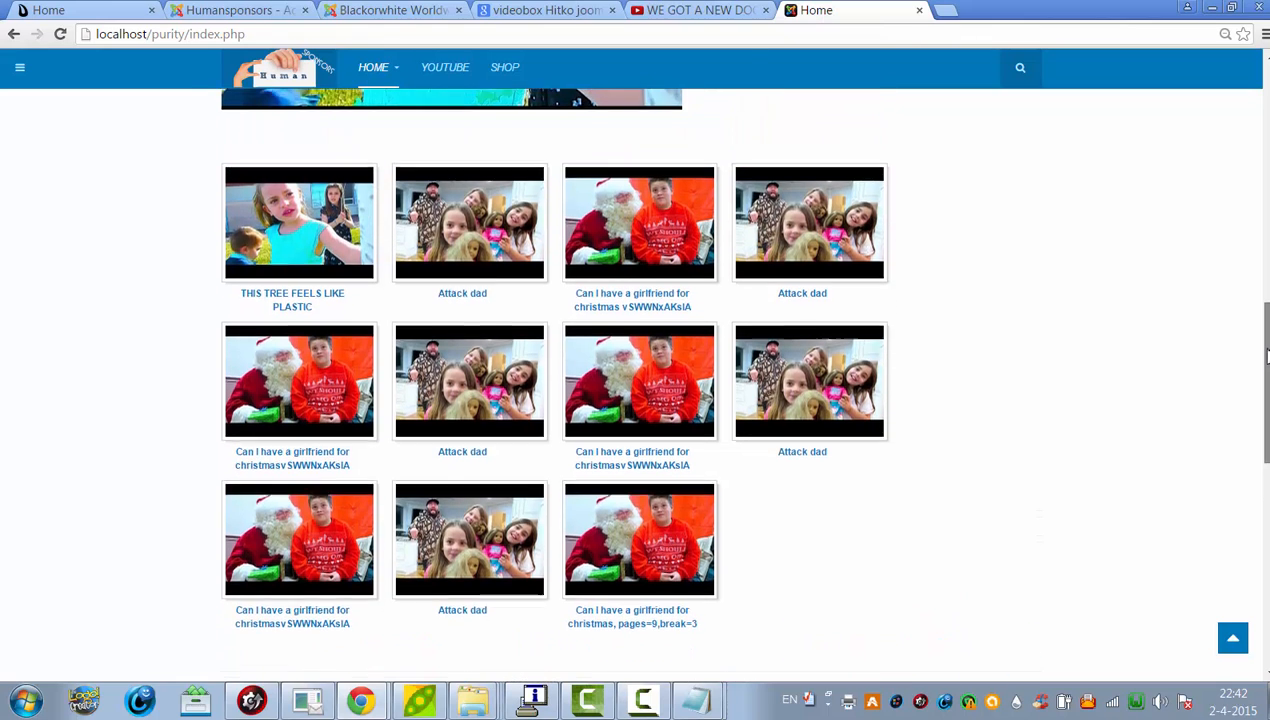
Set the break option to 4 at the end of the Just Test article's video gallery and save the article.
{"action": "left_click", "coordinate": [273, 10]}
{"action": "left_click_drag", "start_coordinate": [1265, 276], "coordinate": [1253, 329]}
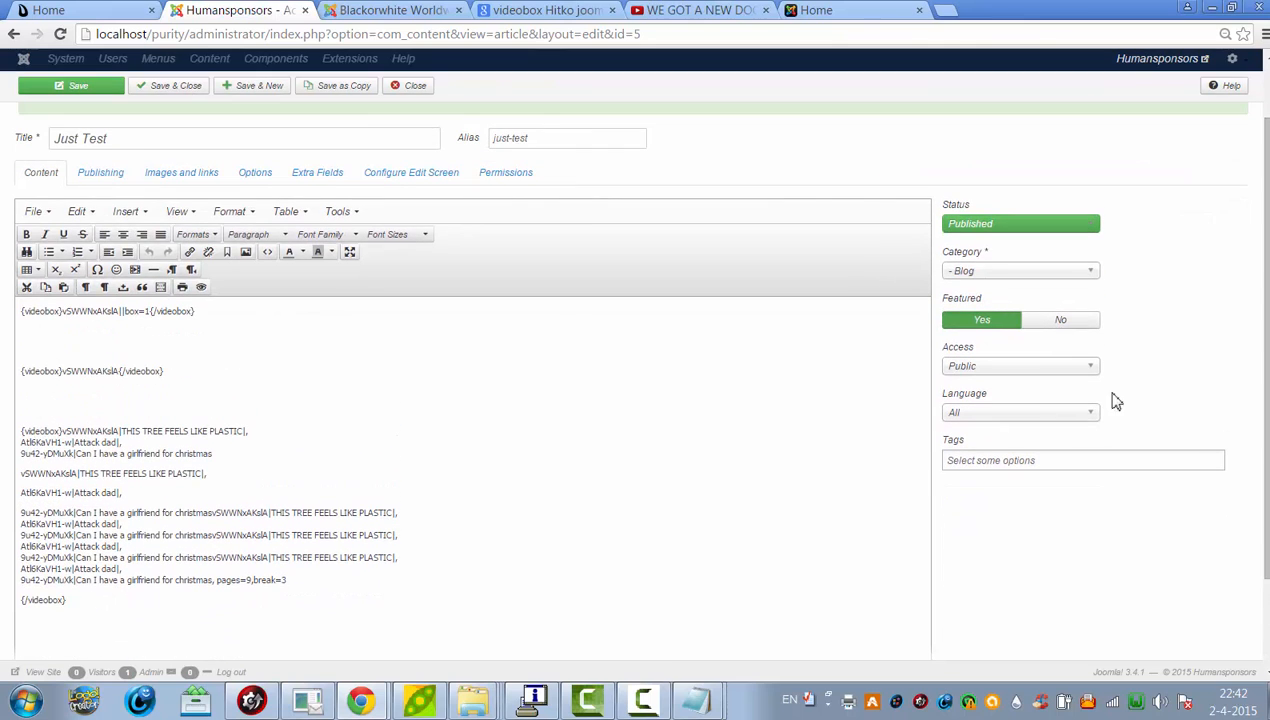
{"action": "left_click", "coordinate": [288, 580]}
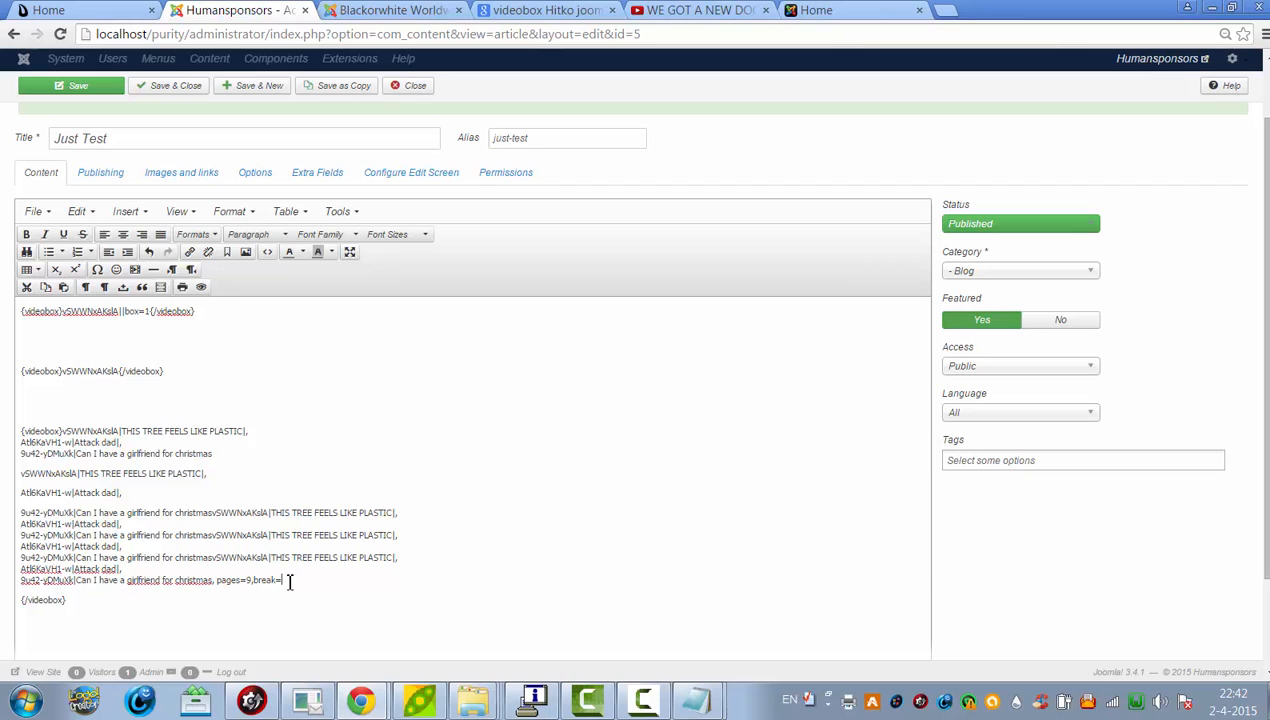
{"action": "left_click", "coordinate": [52, 91]}
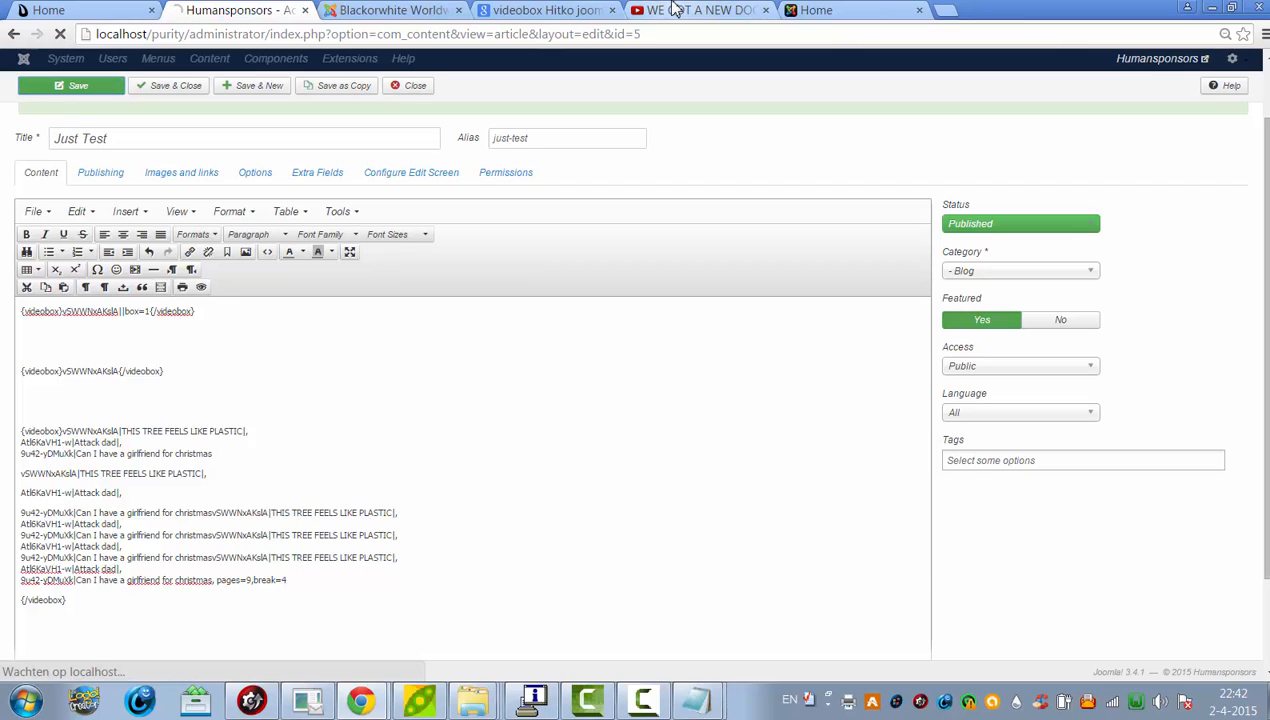
Reload the site's home page and examine the gallery rows in the Just Test article.
{"action": "left_click", "coordinate": [878, 10]}
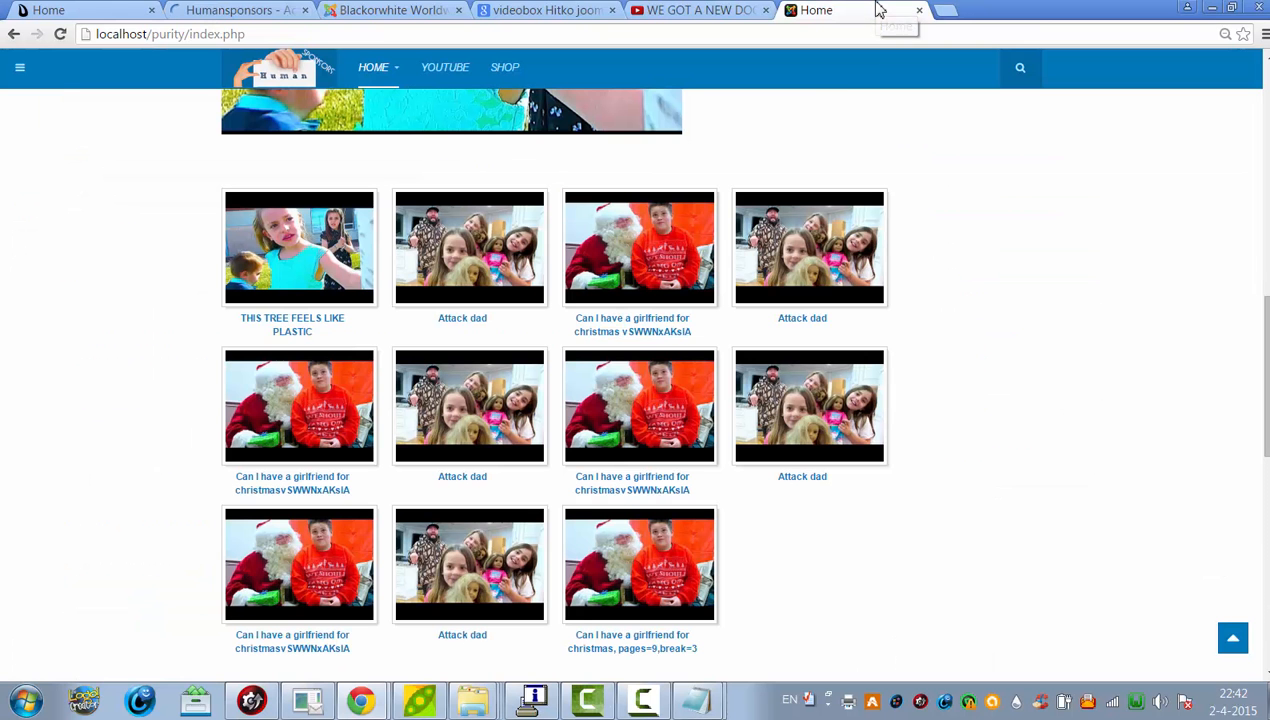
{"action": "left_click", "coordinate": [821, 40]}
{"action": "key", "text": "Return"}
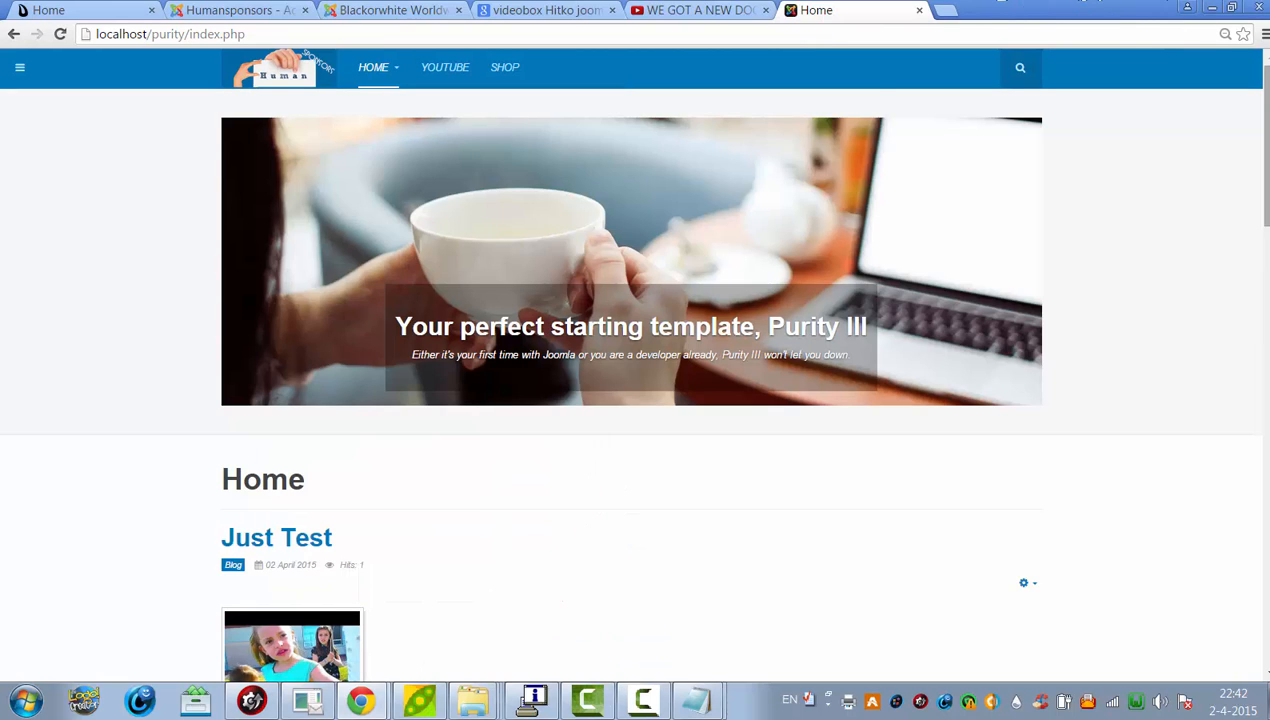
{"action": "scroll", "coordinate": [1264, 150], "scroll_direction": "down", "scroll_amount": 9}
{"action": "left_click_drag", "start_coordinate": [1267, 370], "coordinate": [1267, 418]}
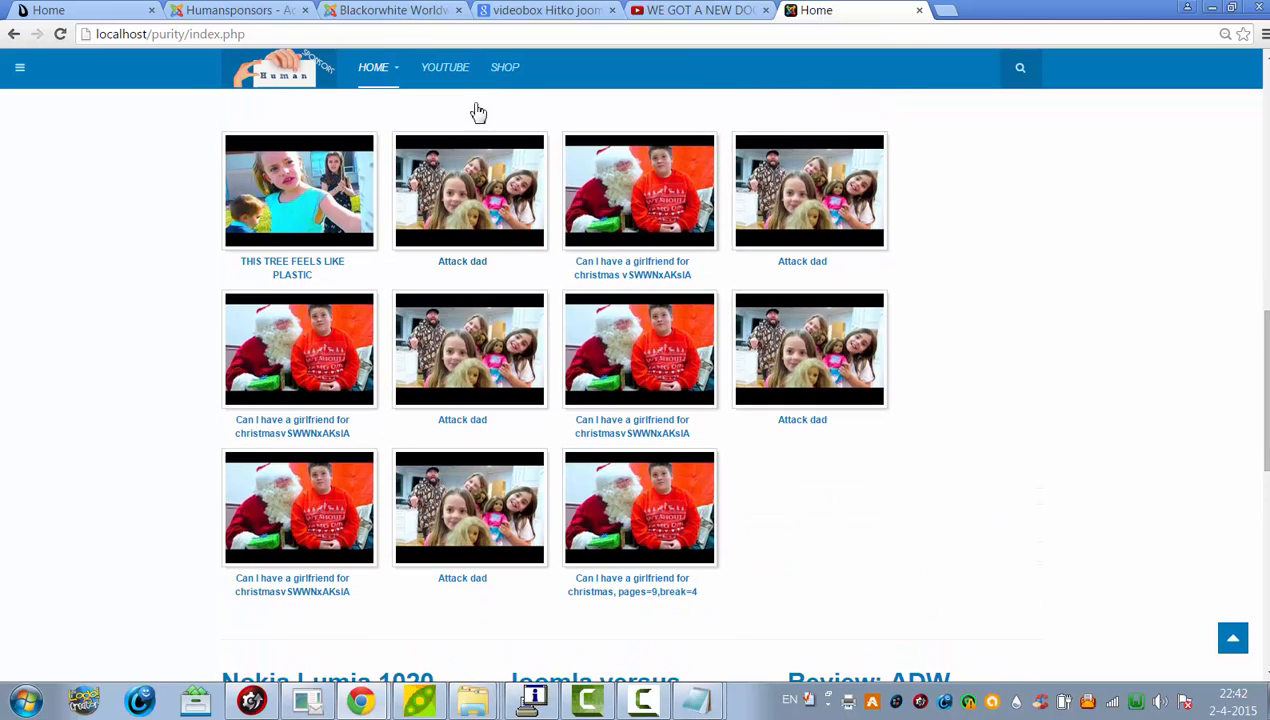
Check the Videos article on the Blackorwhite site, close it, and return to the Just Test article's gallery code.
{"action": "left_click", "coordinate": [400, 12]}
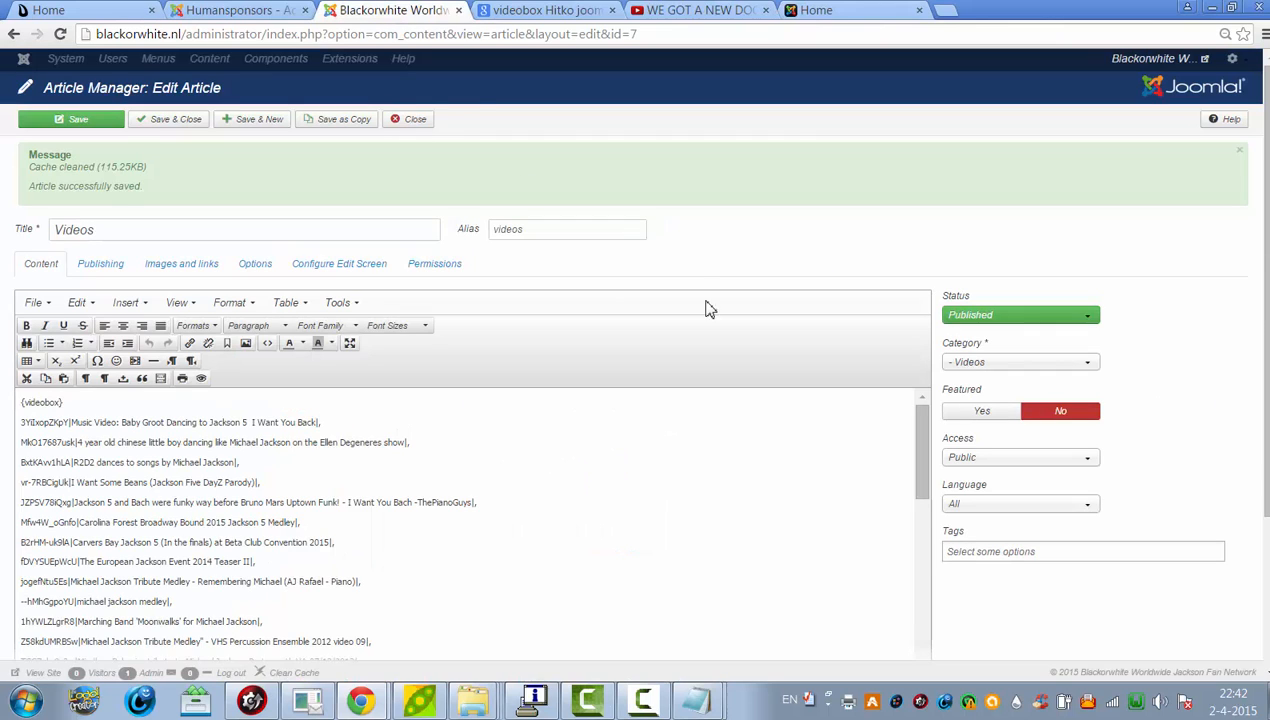
{"action": "left_click", "coordinate": [458, 10]}
{"action": "left_click", "coordinate": [230, 10]}
{"action": "scroll", "coordinate": [650, 490], "scroll_direction": "down", "scroll_amount": 2}
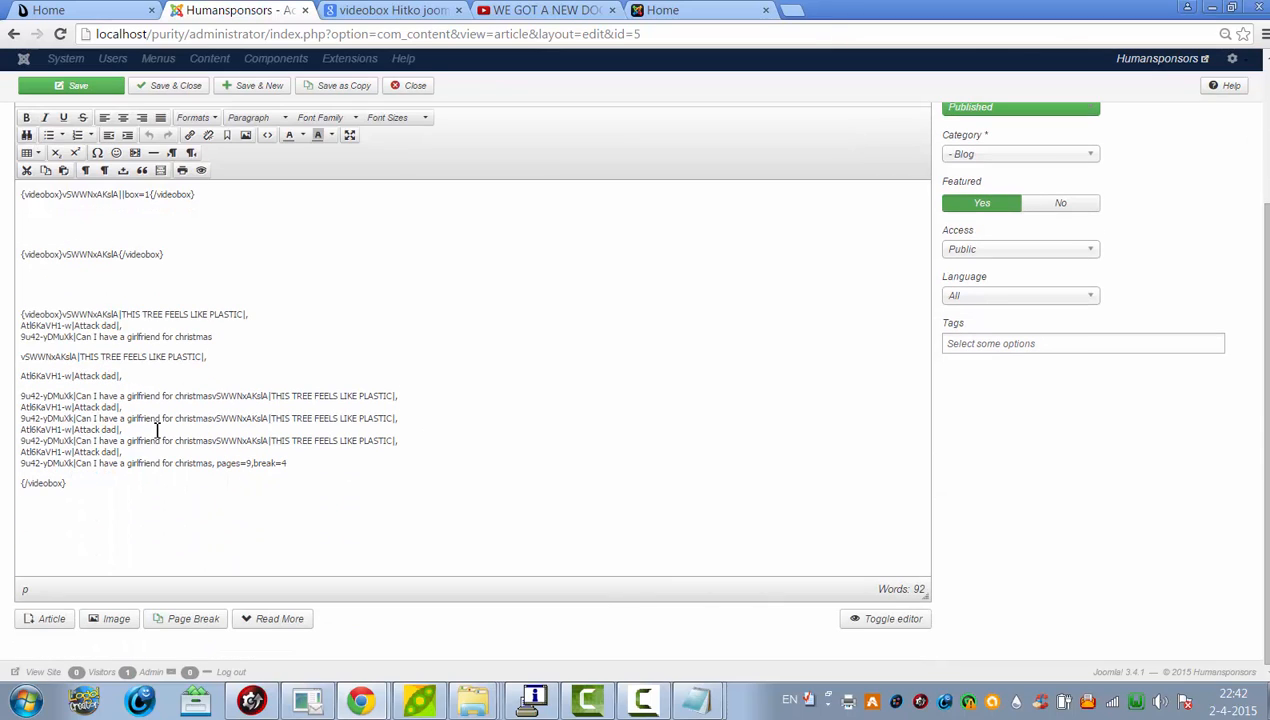
{"action": "left_click_drag", "start_coordinate": [157, 430], "coordinate": [15, 400]}
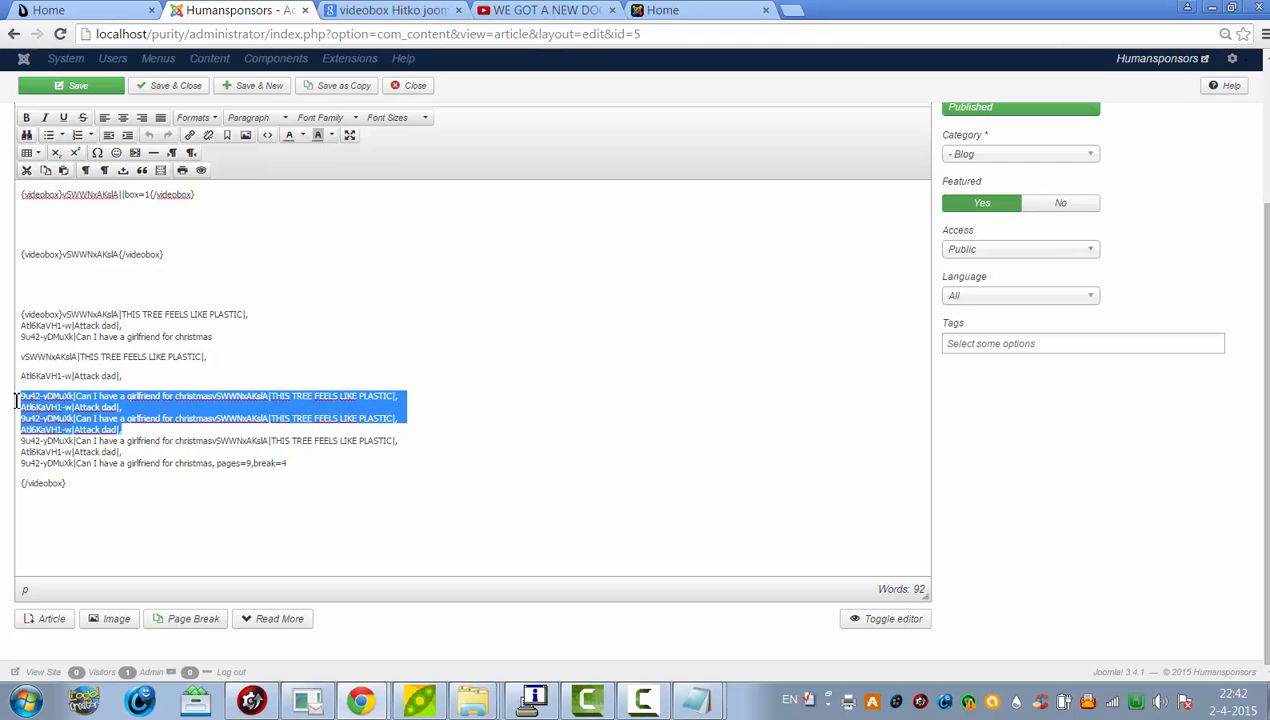
{"action": "left_click", "coordinate": [180, 385]}
{"action": "key", "text": "Return"}
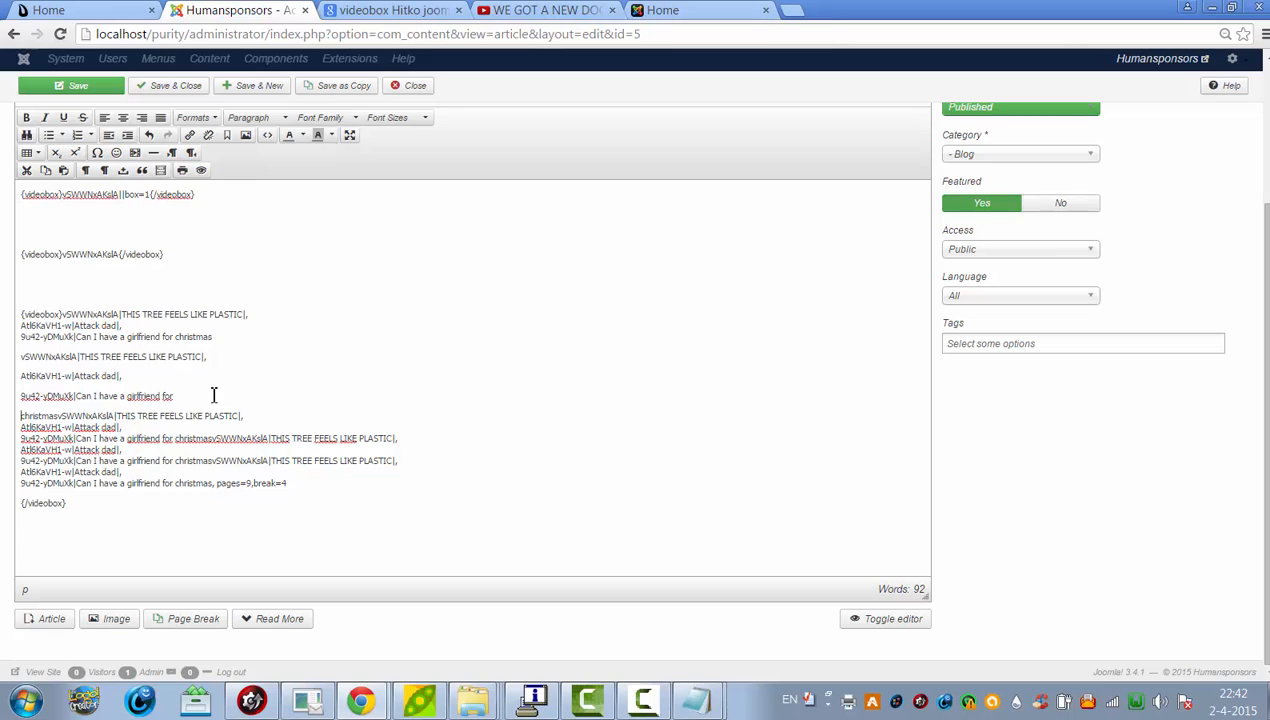
{"action": "left_click", "coordinate": [216, 398]}
{"action": "key", "text": "Delete"}
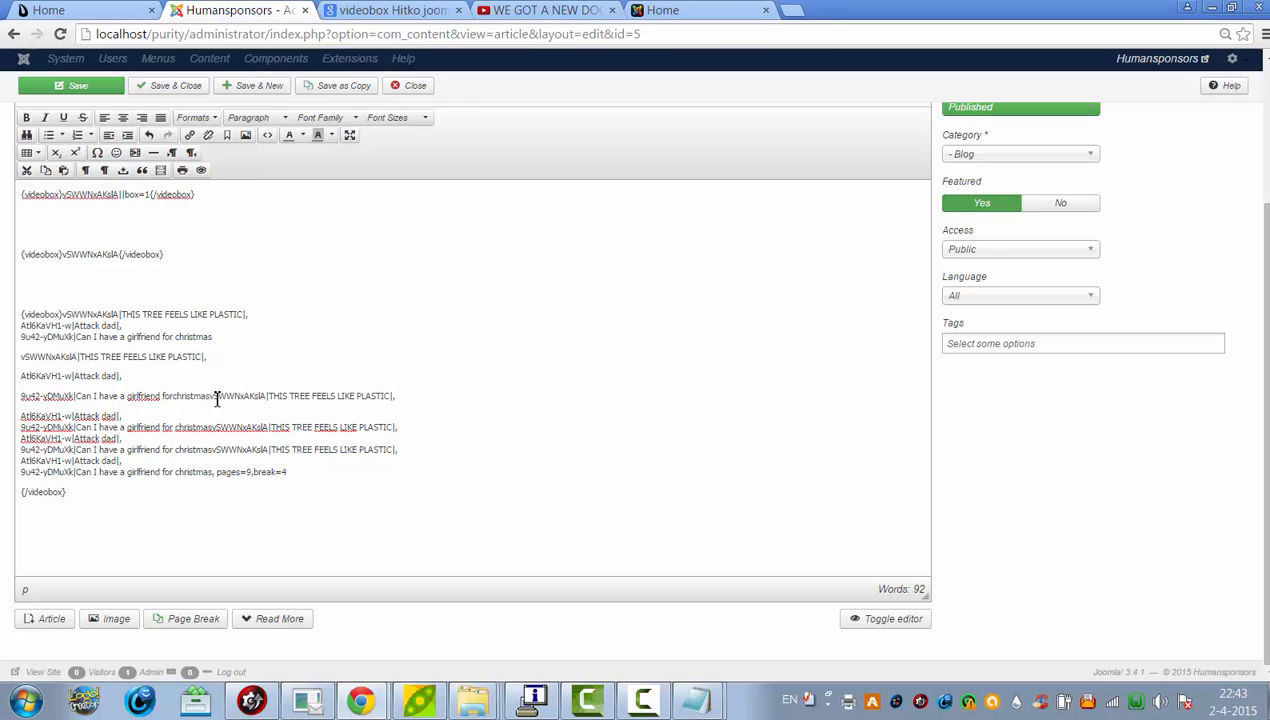
Copy the Can I have a girlfriend and Attack dad entries, paste them twice below the second vSWWNxAKslA|THIS TREE FEELS LIKE PLASTIC line, and save the article.
{"action": "left_click_drag", "start_coordinate": [405, 428], "coordinate": [5, 396]}
{"action": "key", "text": "ctrl+c"}
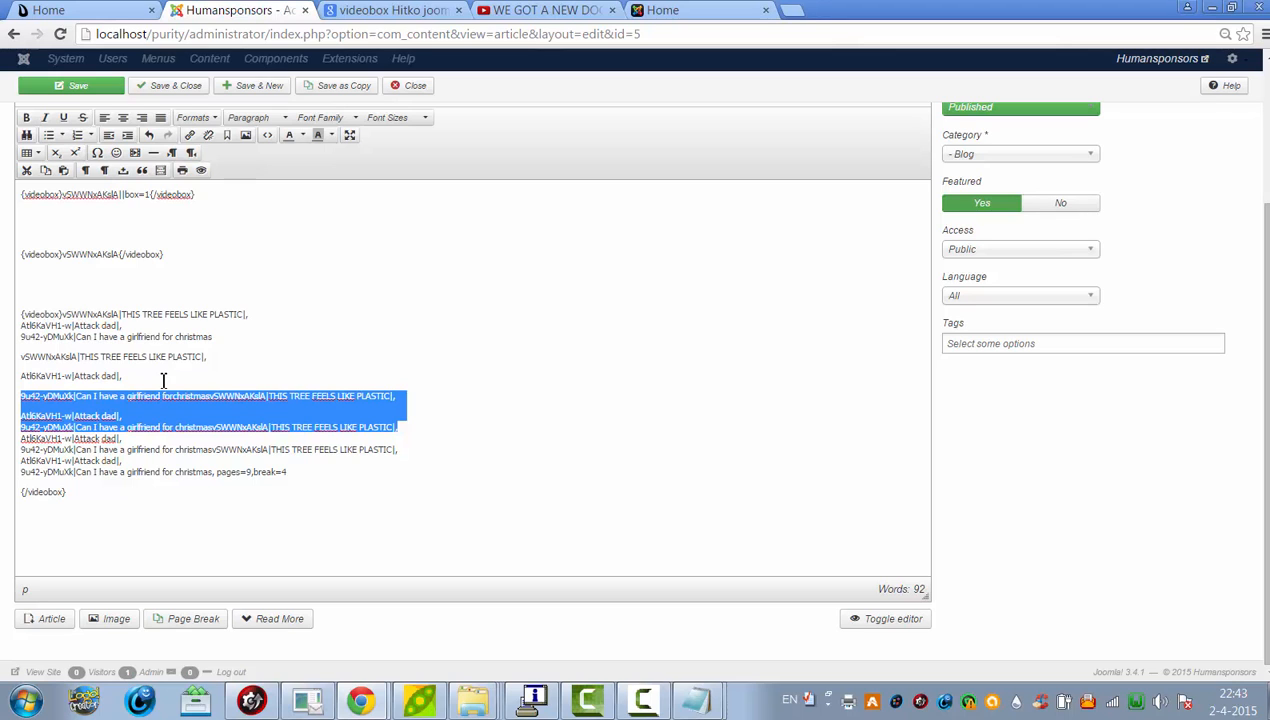
{"action": "left_click", "coordinate": [265, 355]}
{"action": "key", "text": "Return"}
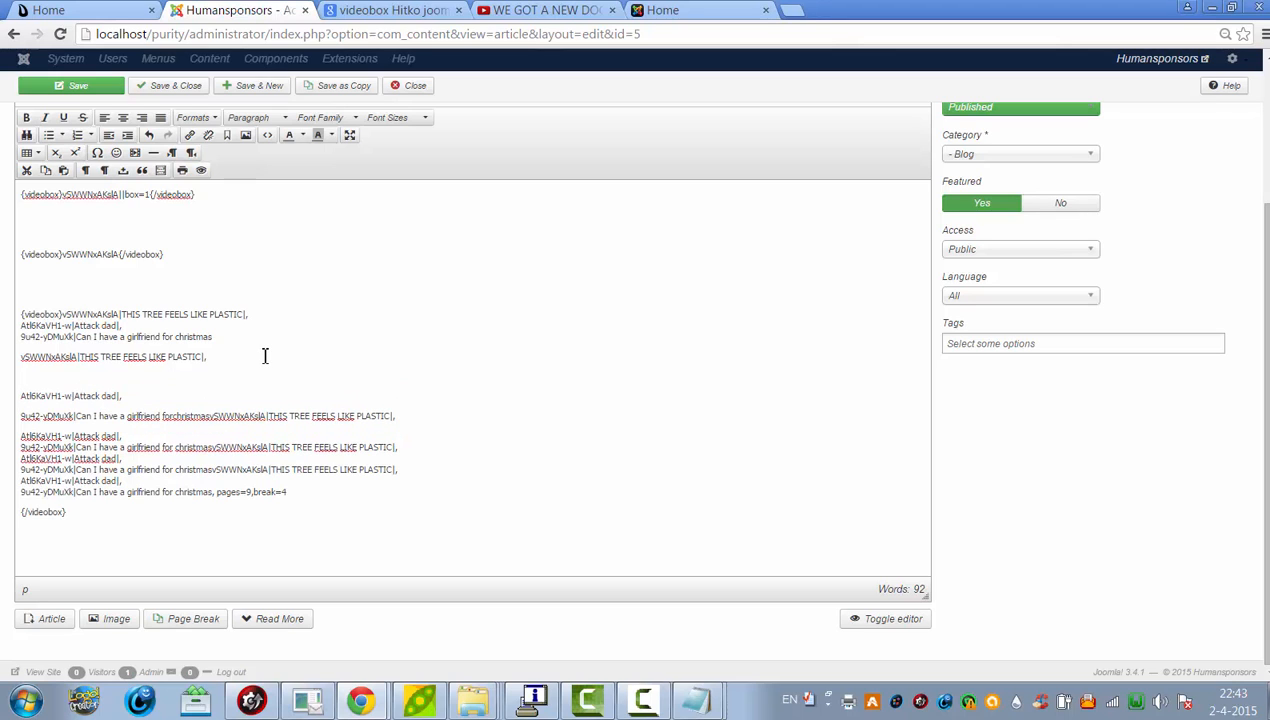
{"action": "key", "text": "ctrl+v"}
{"action": "key", "text": "ctrl+v"}
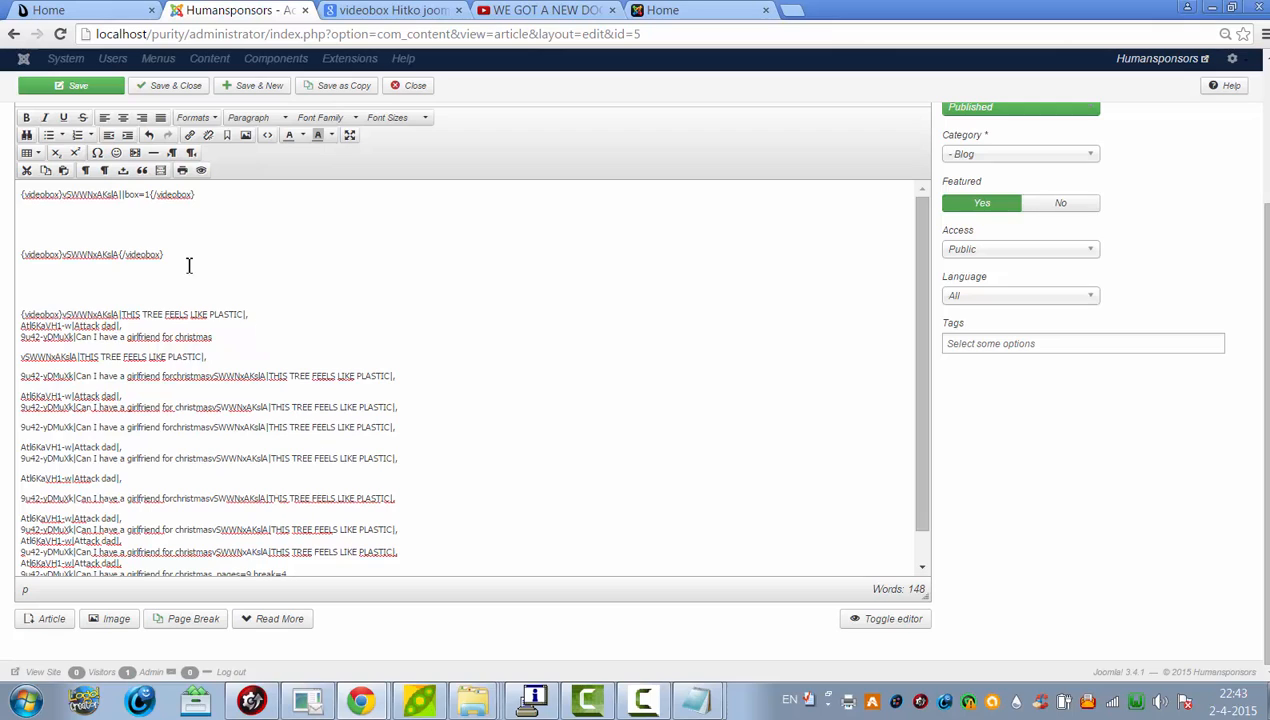
{"action": "left_click", "coordinate": [73, 85]}
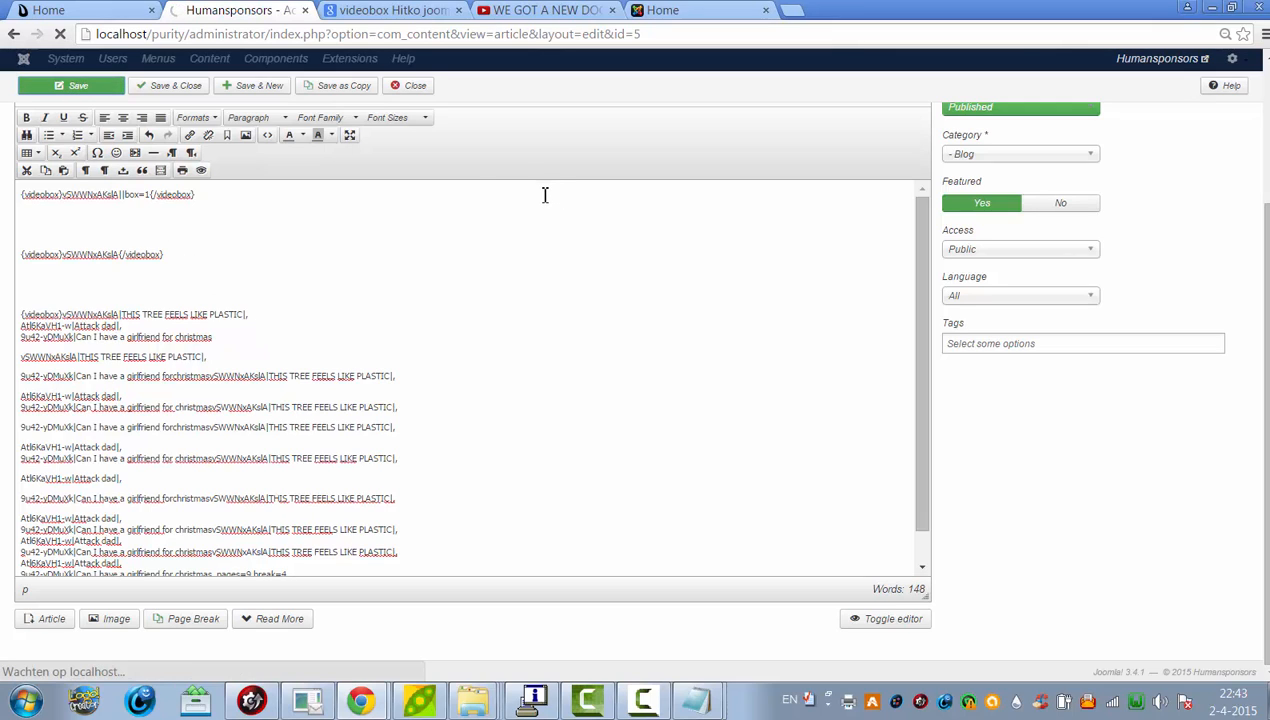
Reload the site's home page and examine the extended Just Test gallery with its rows, titles and page navigation.
{"action": "left_click", "coordinate": [662, 11]}
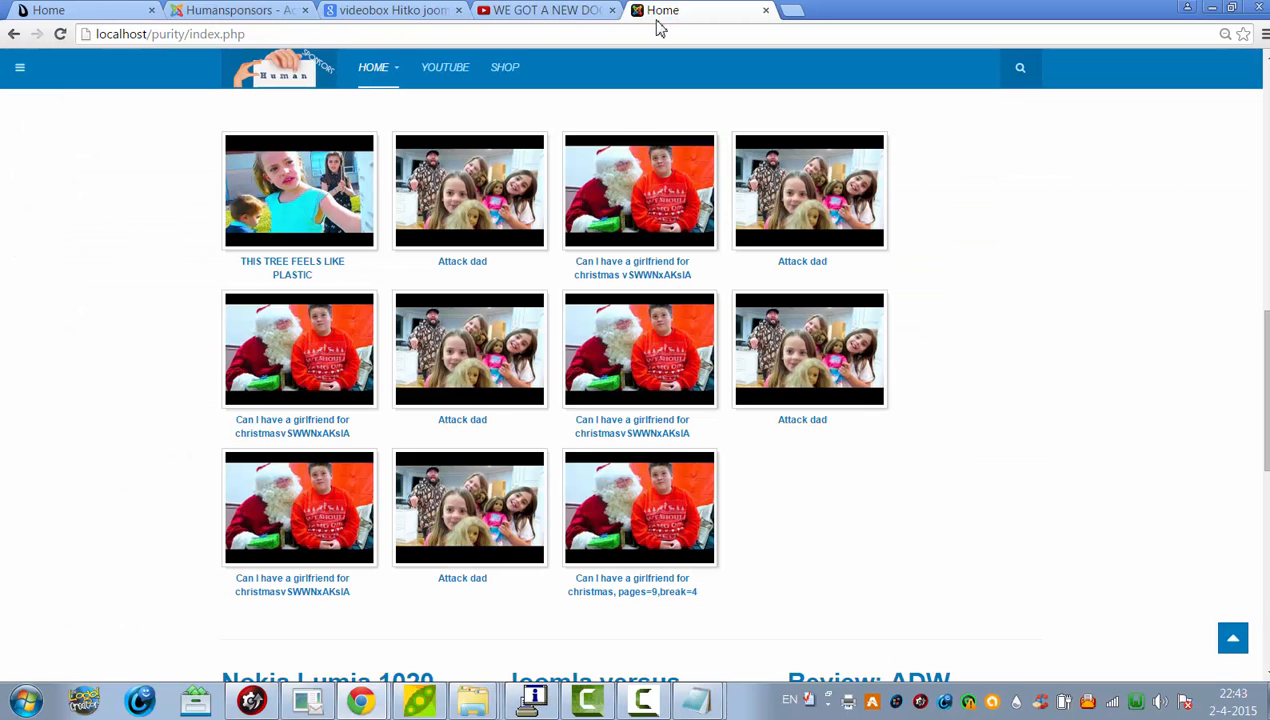
{"action": "left_click", "coordinate": [661, 35]}
{"action": "key", "text": "Return"}
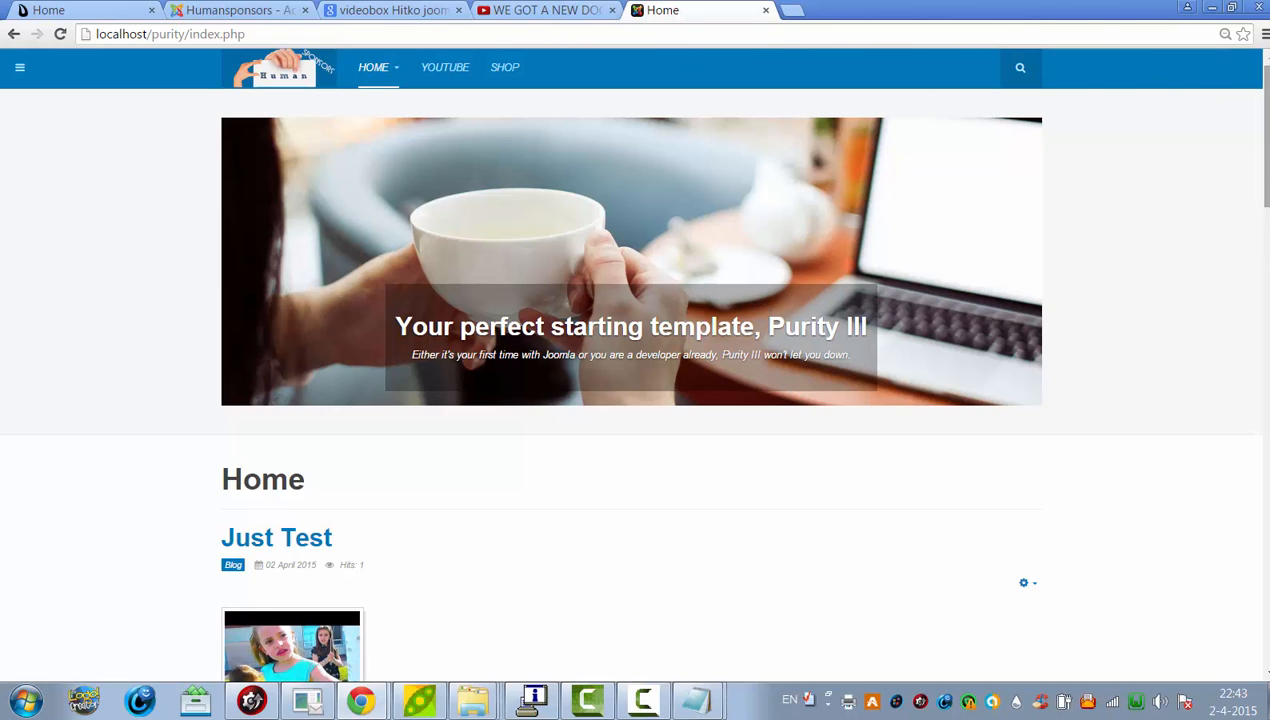
{"action": "scroll", "coordinate": [630, 380], "scroll_direction": "down", "scroll_amount": 12}
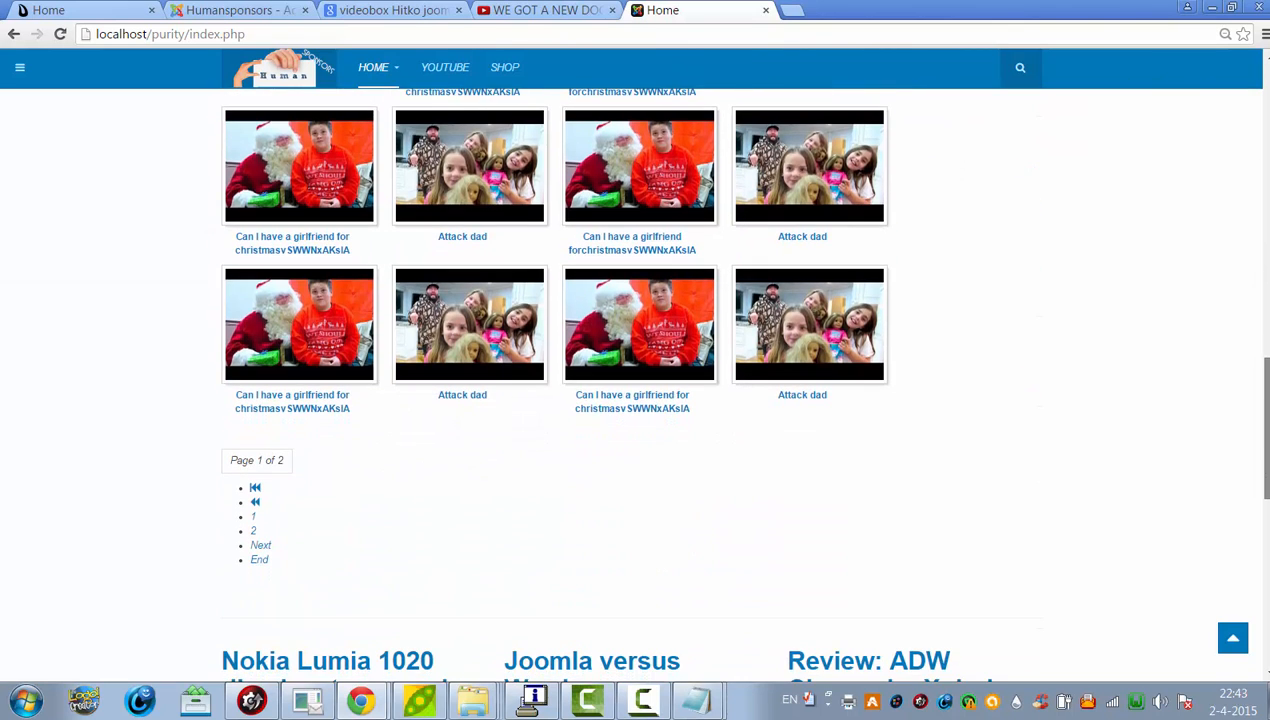
{"action": "scroll", "coordinate": [630, 380], "scroll_direction": "up", "scroll_amount": 8}
{"action": "scroll", "coordinate": [630, 380], "scroll_direction": "down", "scroll_amount": 6}
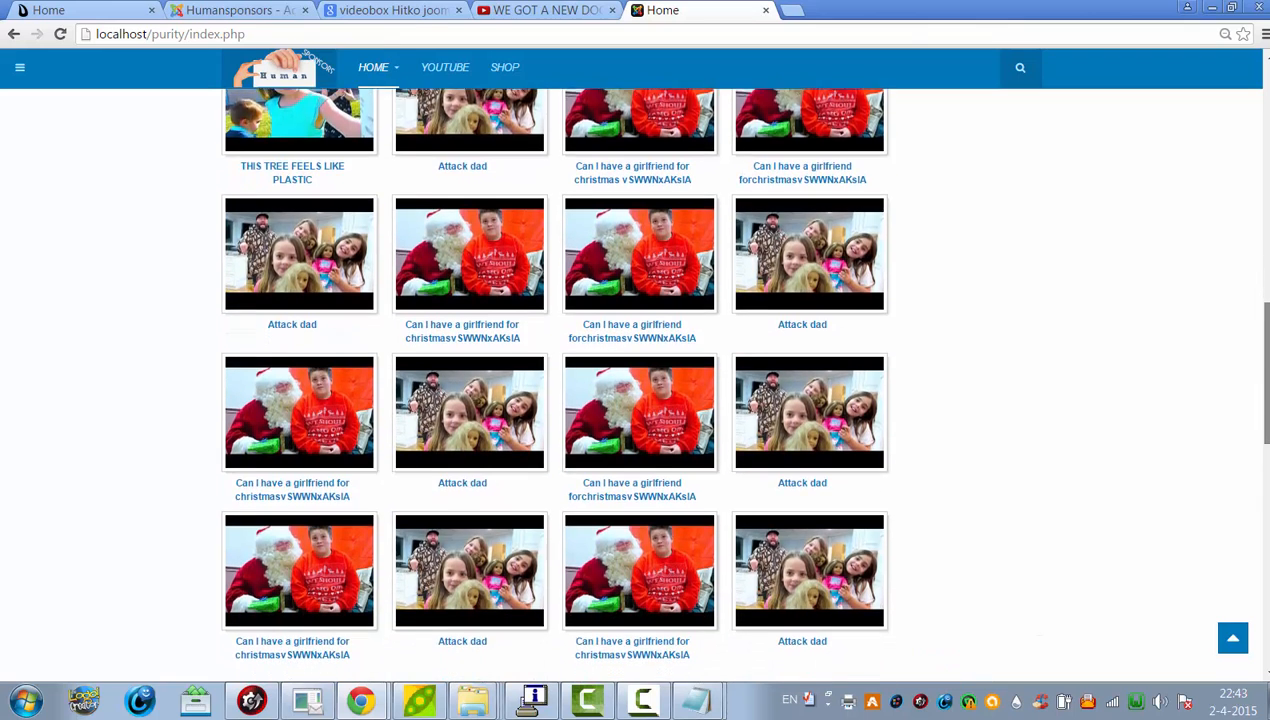
{"action": "scroll", "coordinate": [630, 380], "scroll_direction": "down", "scroll_amount": 1}
{"action": "scroll", "coordinate": [519, 130], "scroll_direction": "up", "scroll_amount": 10}
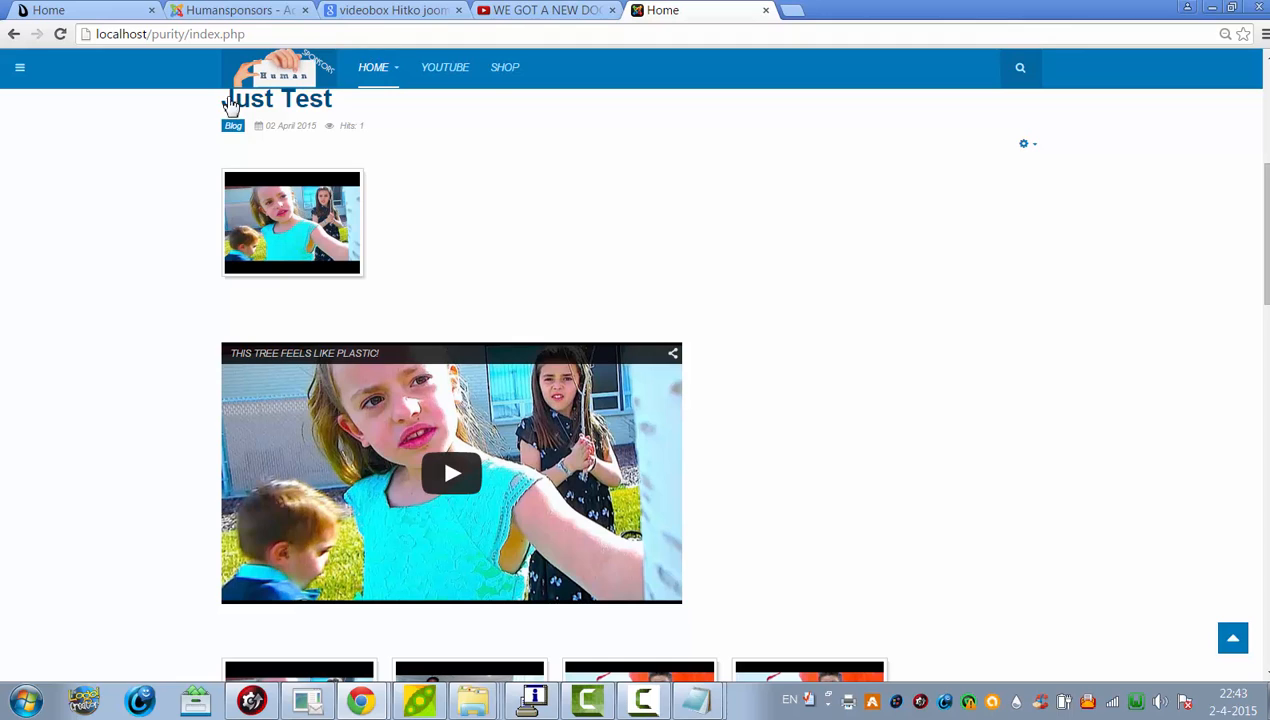
Open the site's Video and Magazine pages and examine how the Just Test gallery is laid out there.
{"action": "mouse_move", "coordinate": [382, 68]}
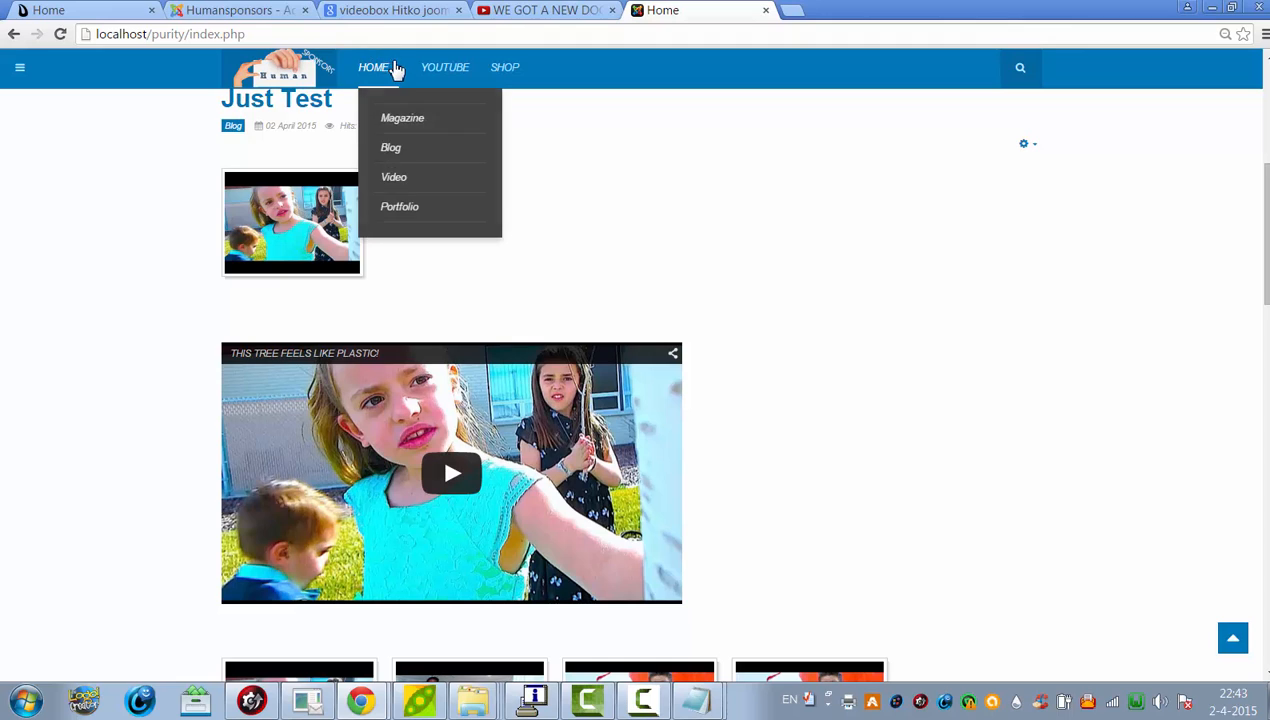
{"action": "left_click", "coordinate": [395, 176]}
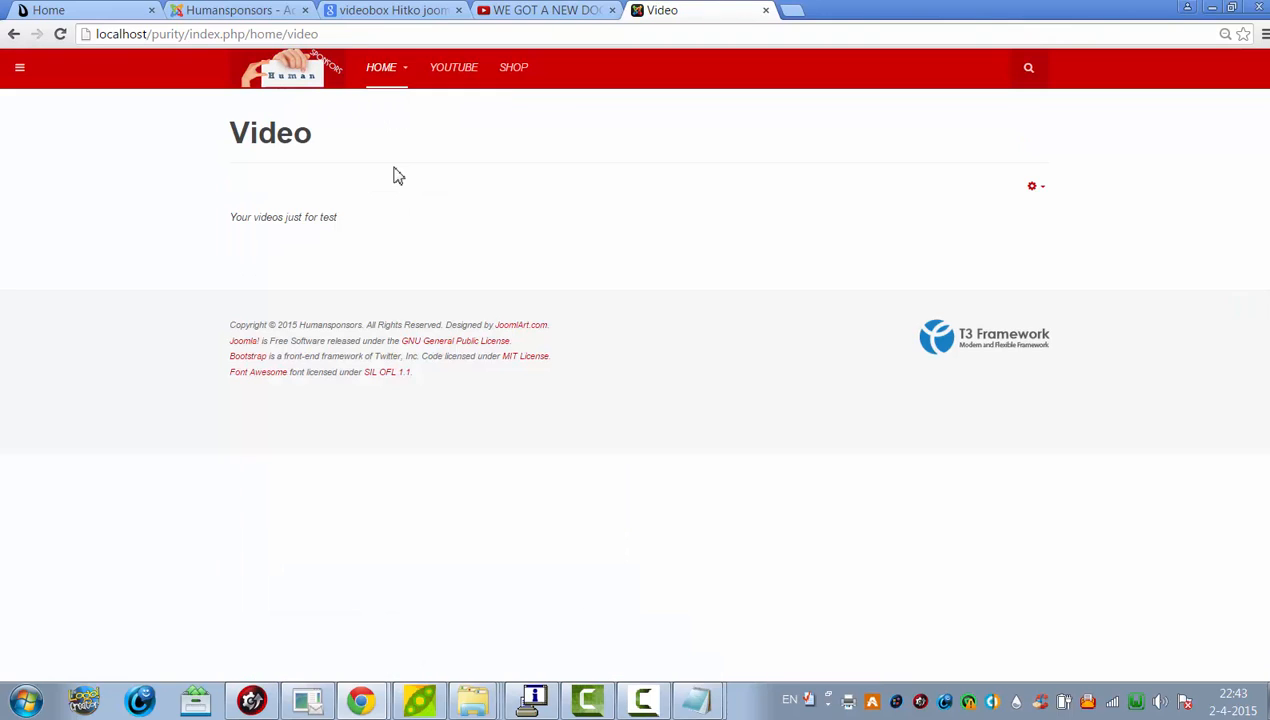
{"action": "mouse_move", "coordinate": [390, 78]}
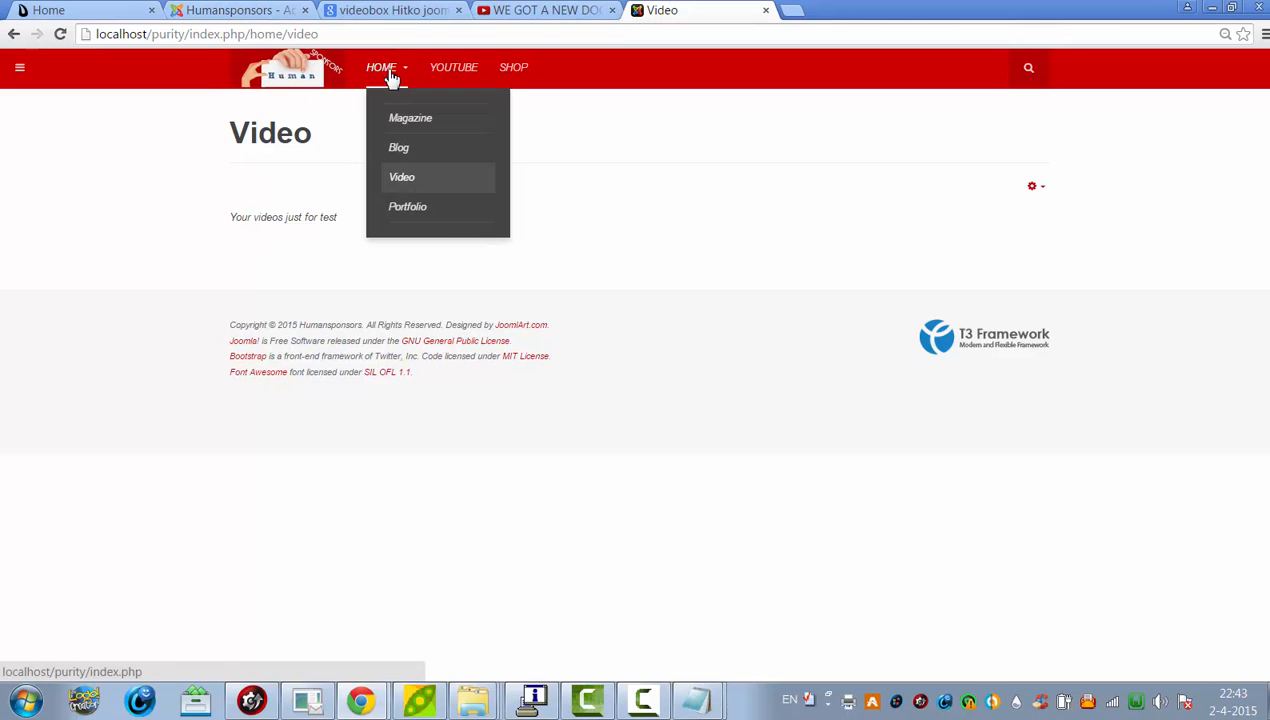
{"action": "left_click", "coordinate": [398, 124]}
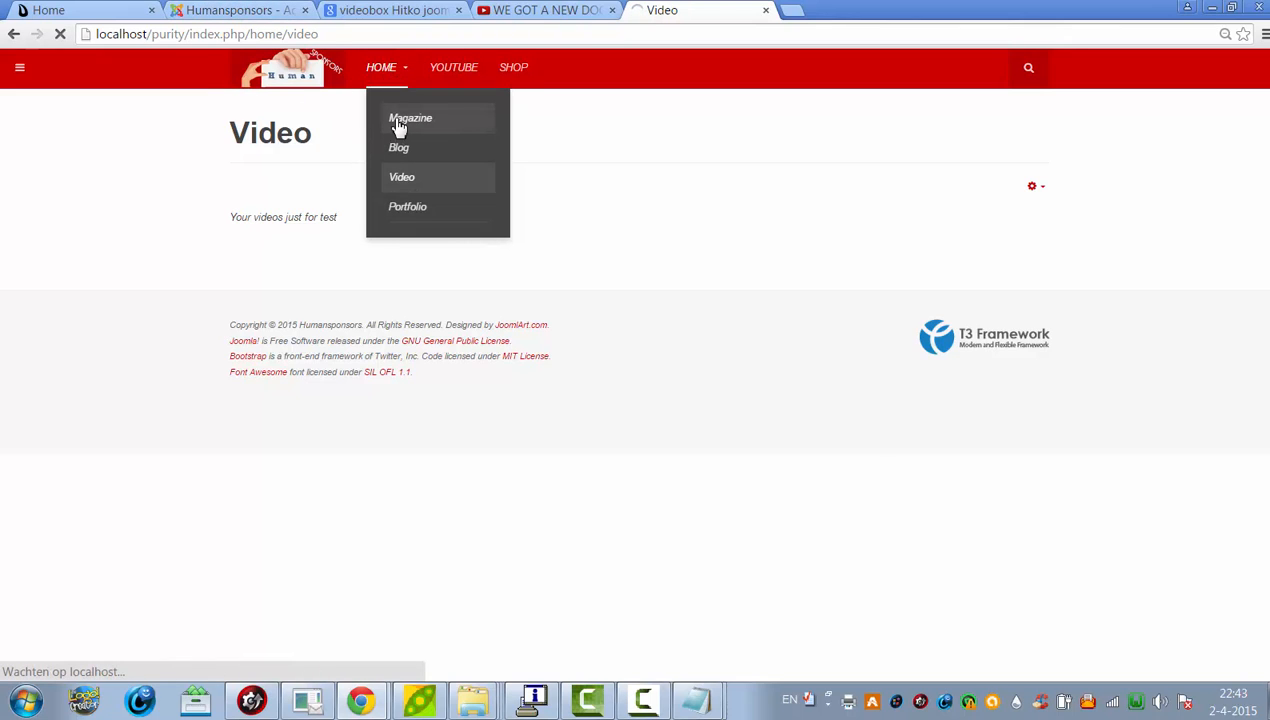
{"action": "scroll", "coordinate": [952, 303], "scroll_direction": "down", "scroll_amount": 5}
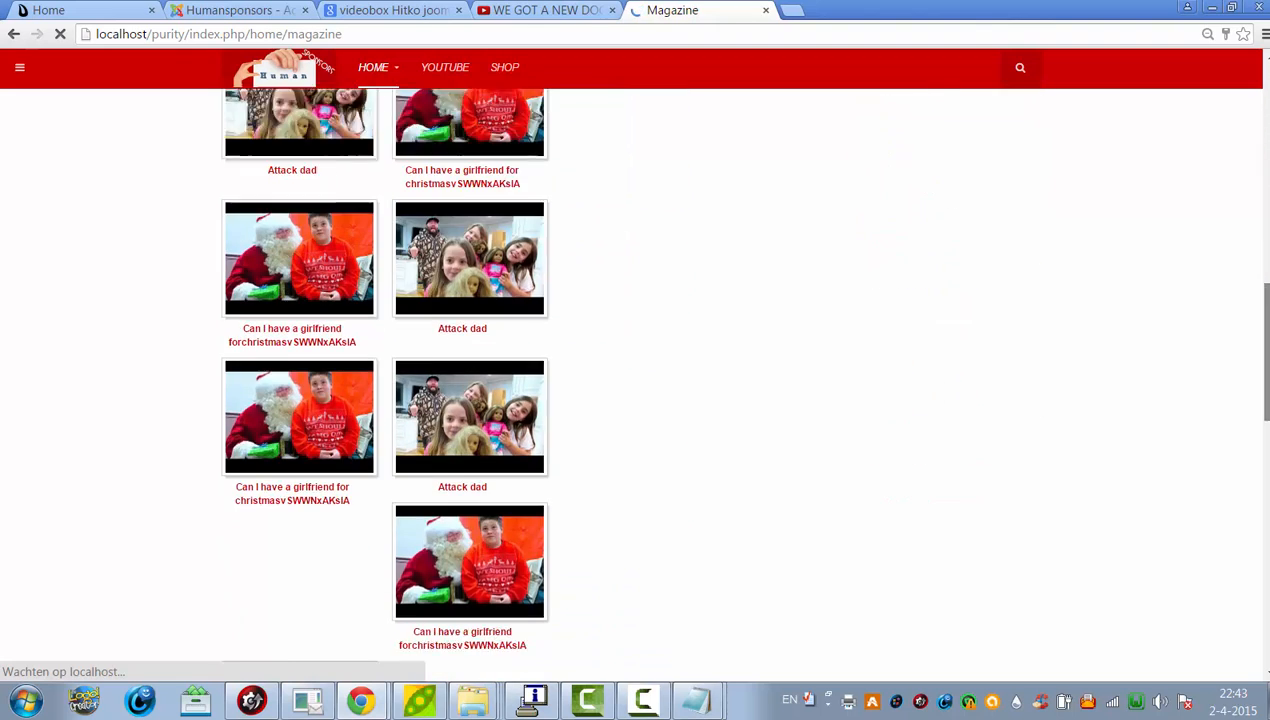
{"action": "scroll", "coordinate": [740, 374], "scroll_direction": "down", "scroll_amount": 5}
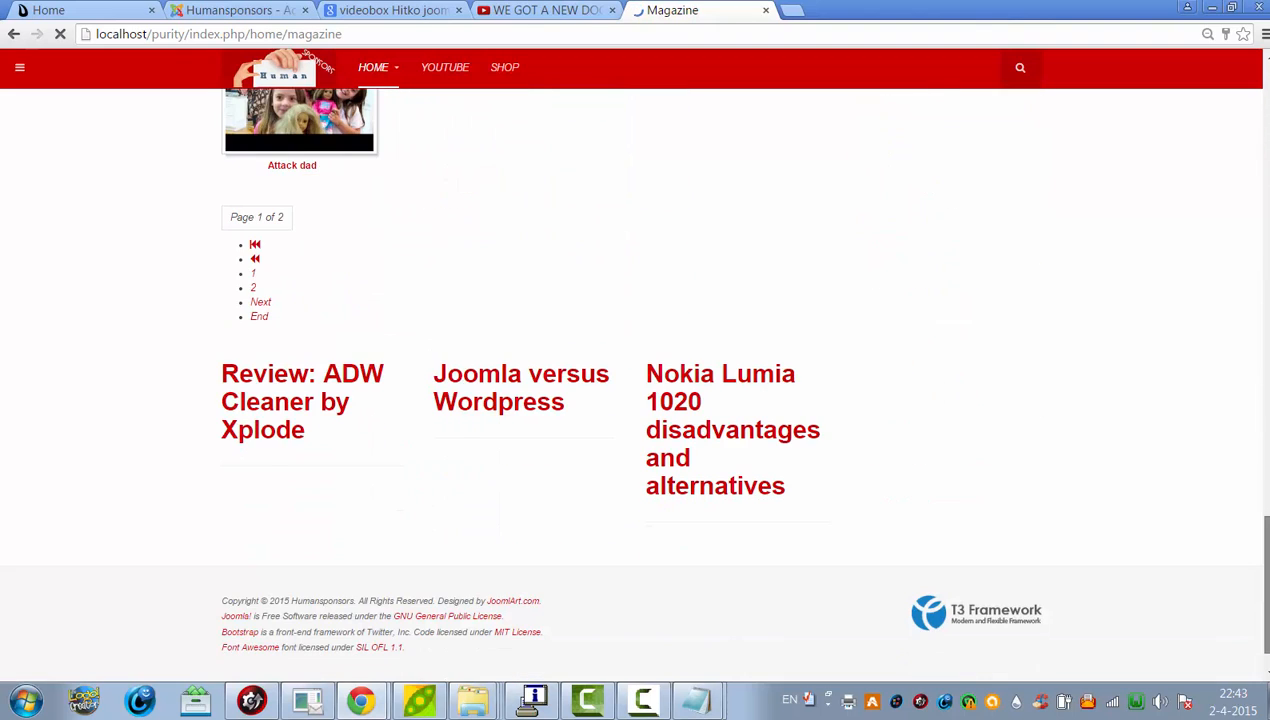
Insert a space before break=4 and add a | after it in the Just Test gallery options, saving the article after each change.
{"action": "left_click", "coordinate": [232, 10]}
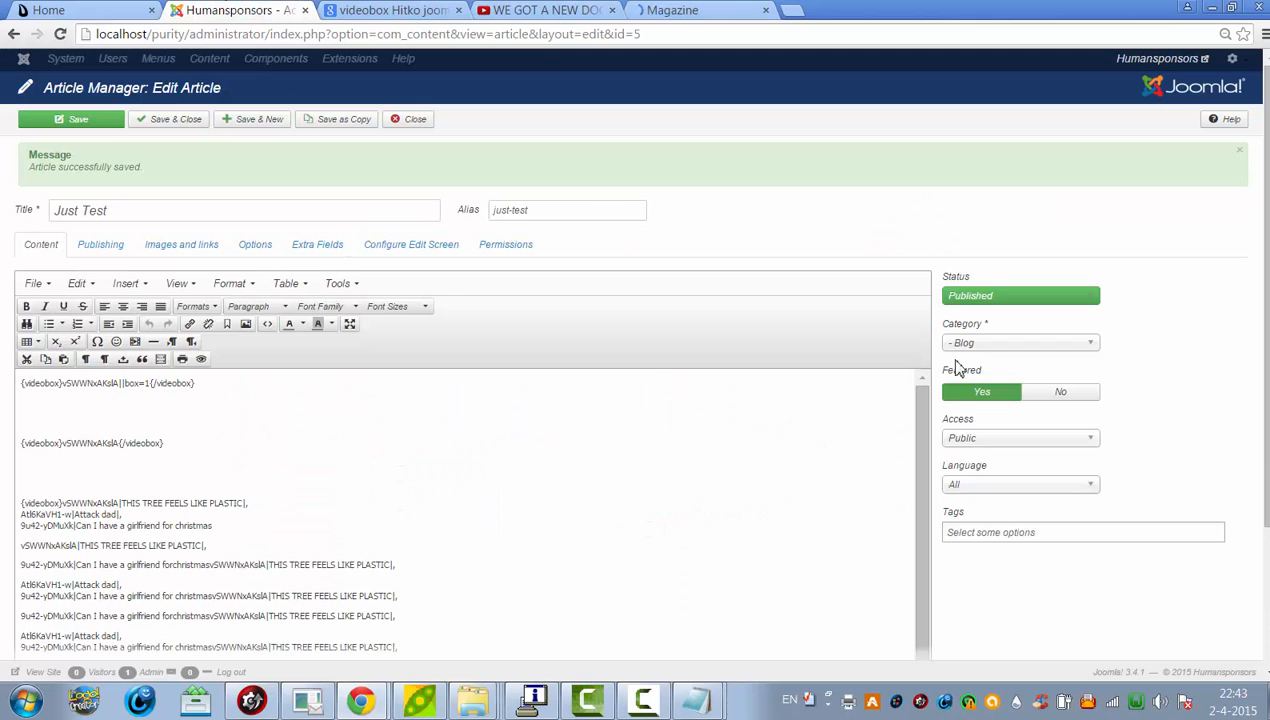
{"action": "scroll", "coordinate": [955, 375], "scroll_direction": "down", "scroll_amount": 2}
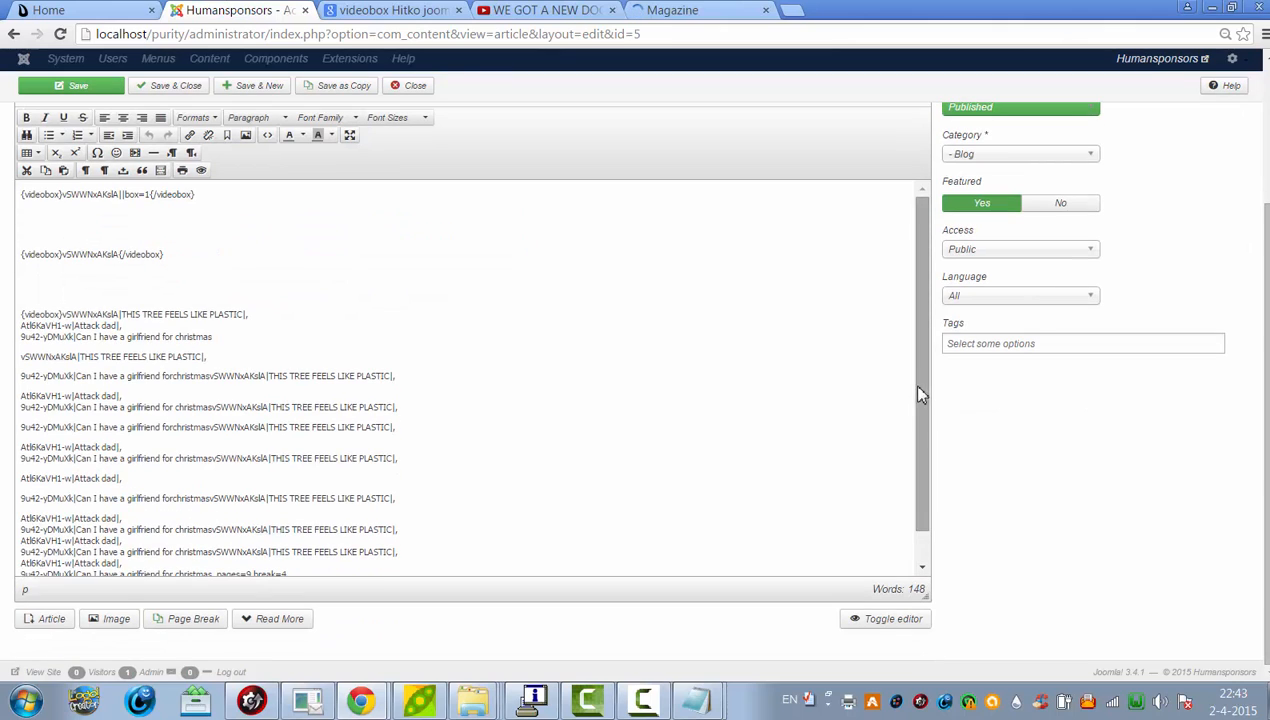
{"action": "scroll", "coordinate": [920, 393], "scroll_direction": "down", "scroll_amount": 1}
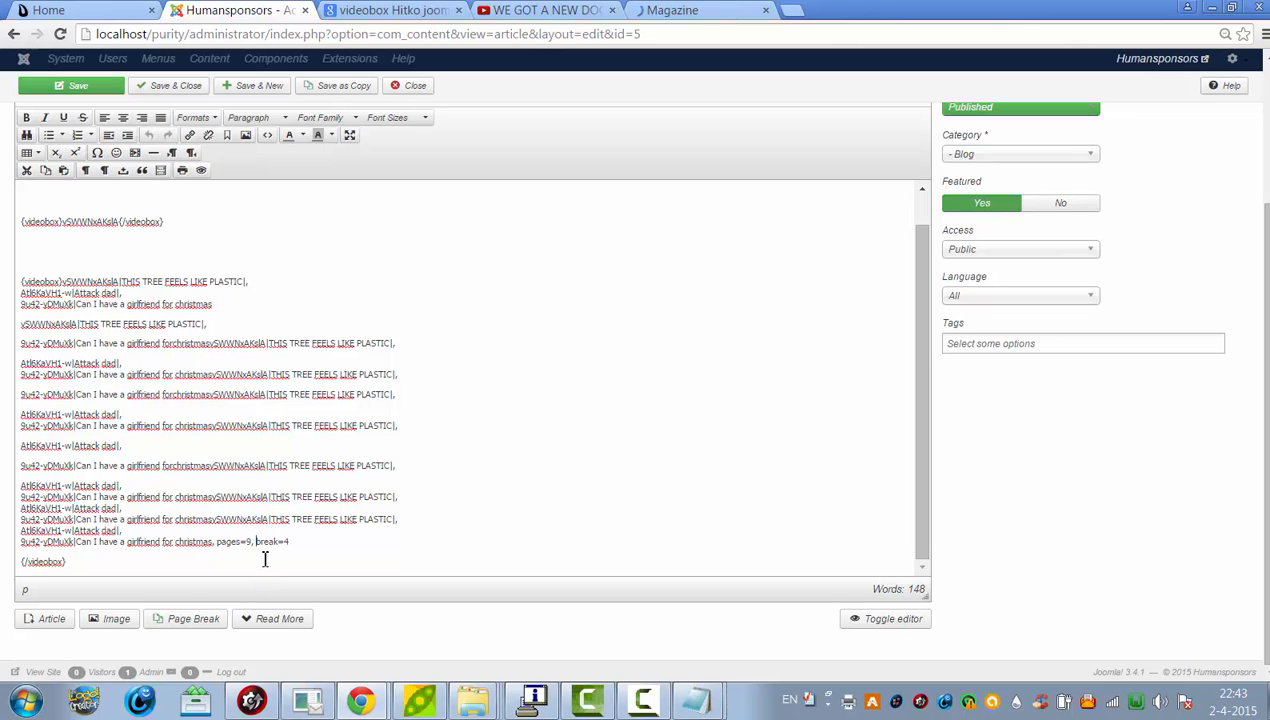
{"action": "left_click", "coordinate": [84, 90]}
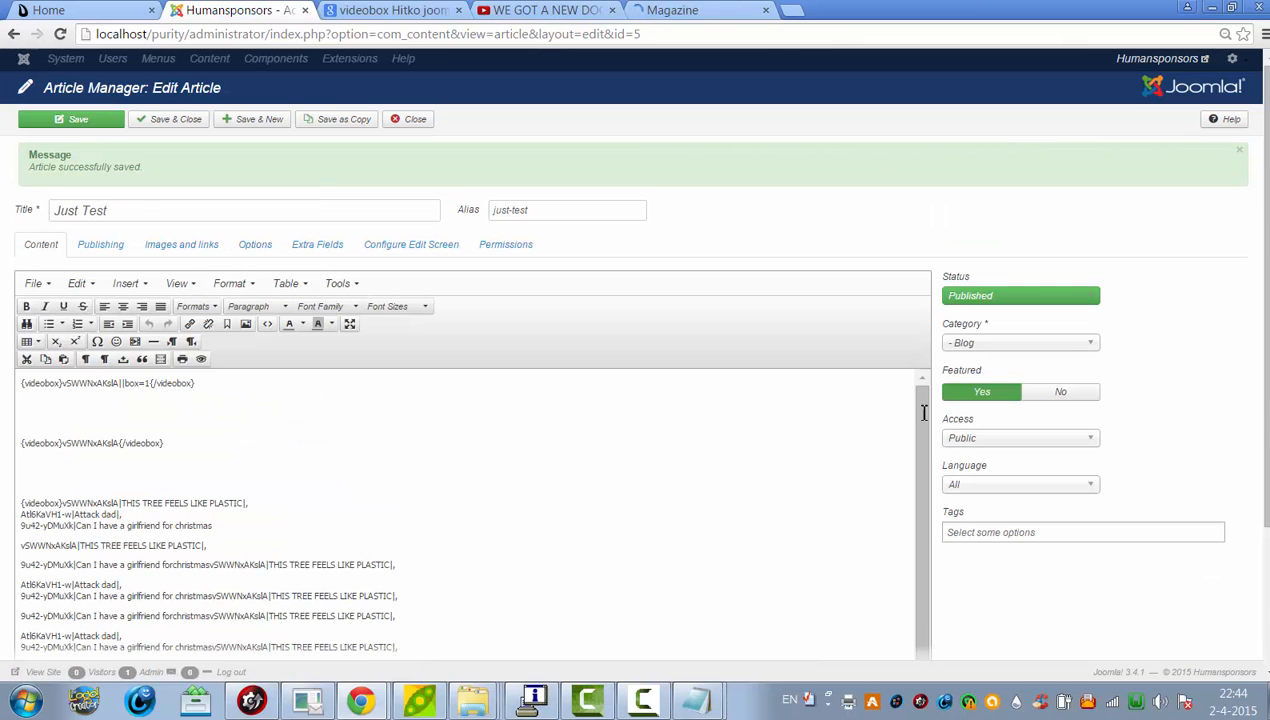
{"action": "scroll", "coordinate": [924, 412], "scroll_direction": "down", "scroll_amount": 3}
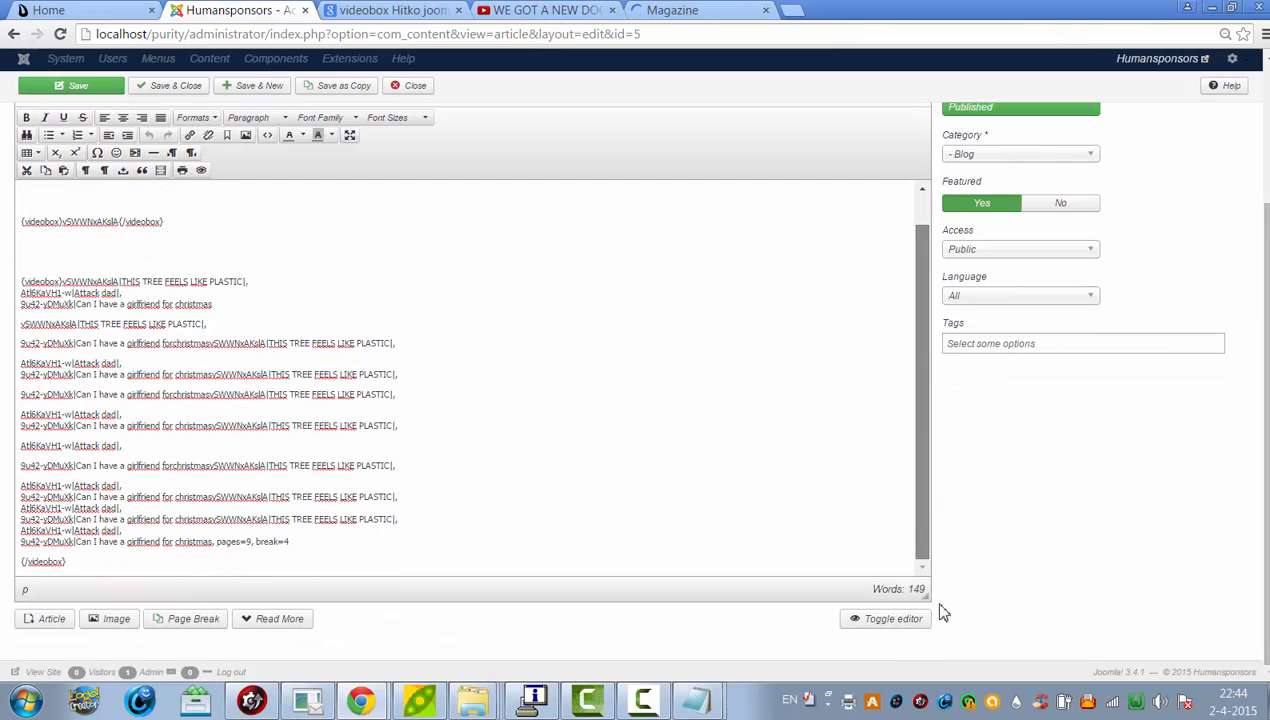
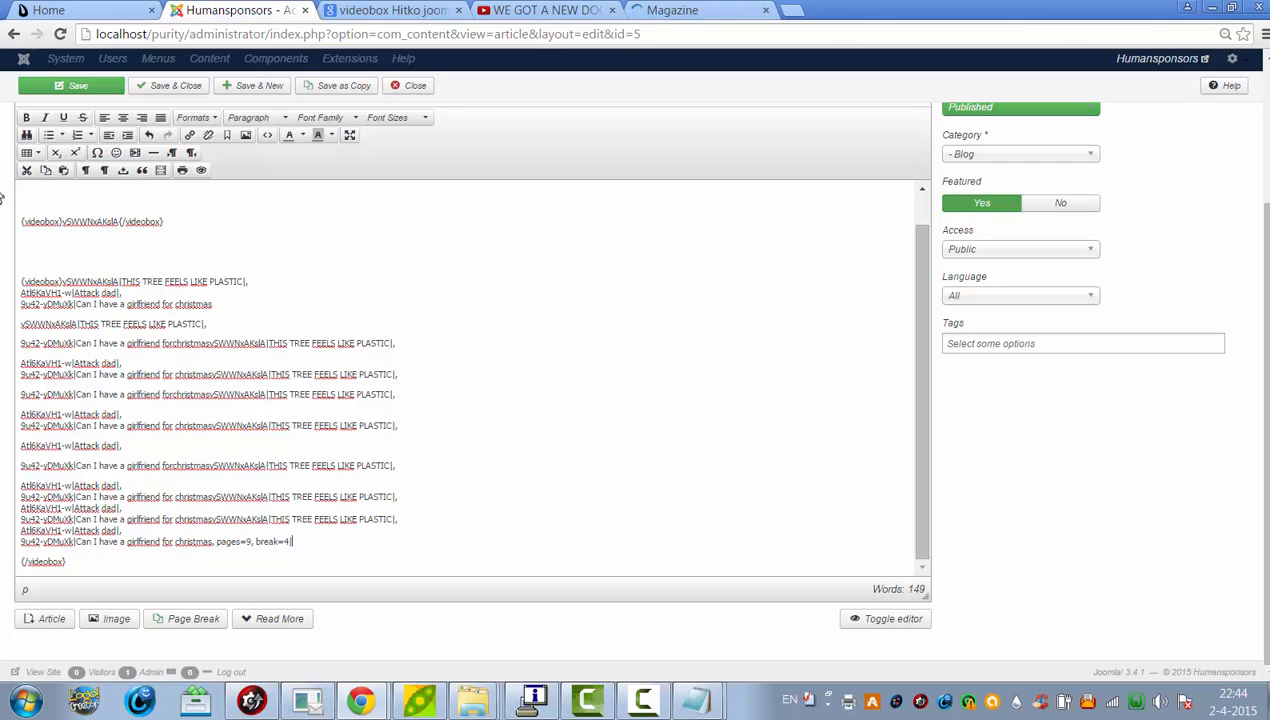
{"action": "left_click", "coordinate": [80, 86]}
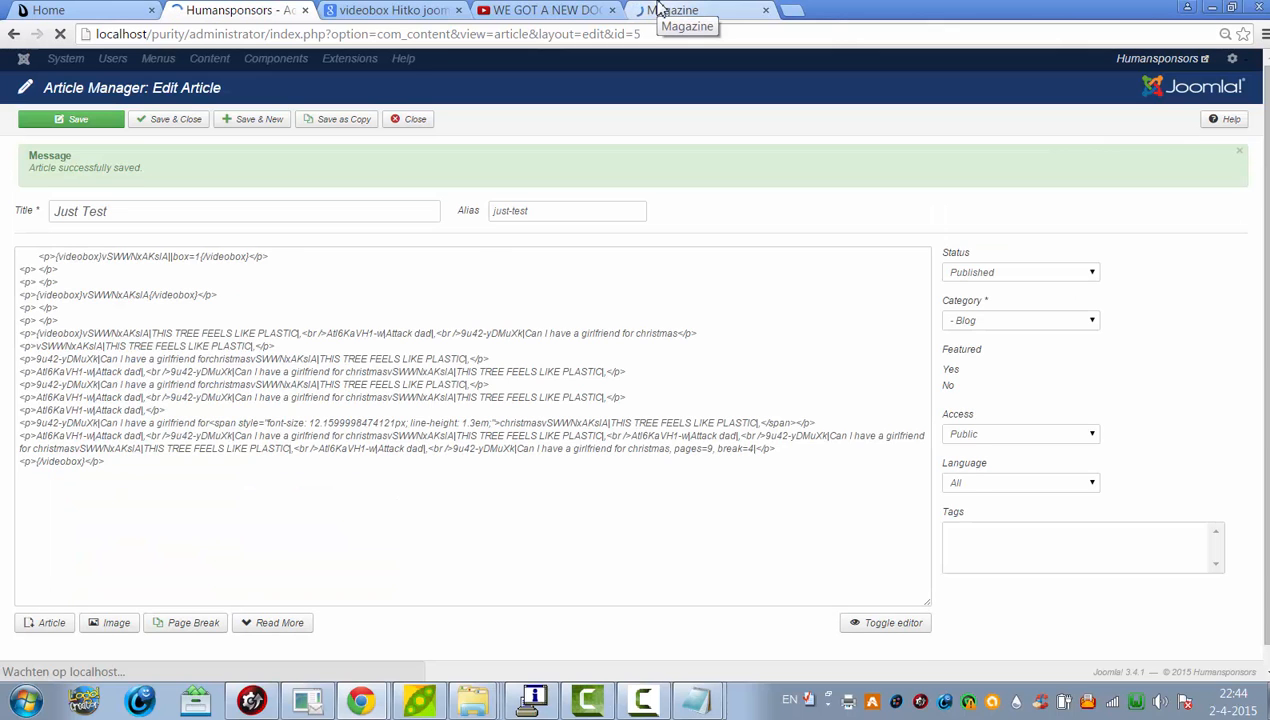
Reload the site's Magazine page and examine the Just Test gallery's rows and page navigation.
{"action": "left_click", "coordinate": [656, 9]}
{"action": "left_click", "coordinate": [664, 34]}
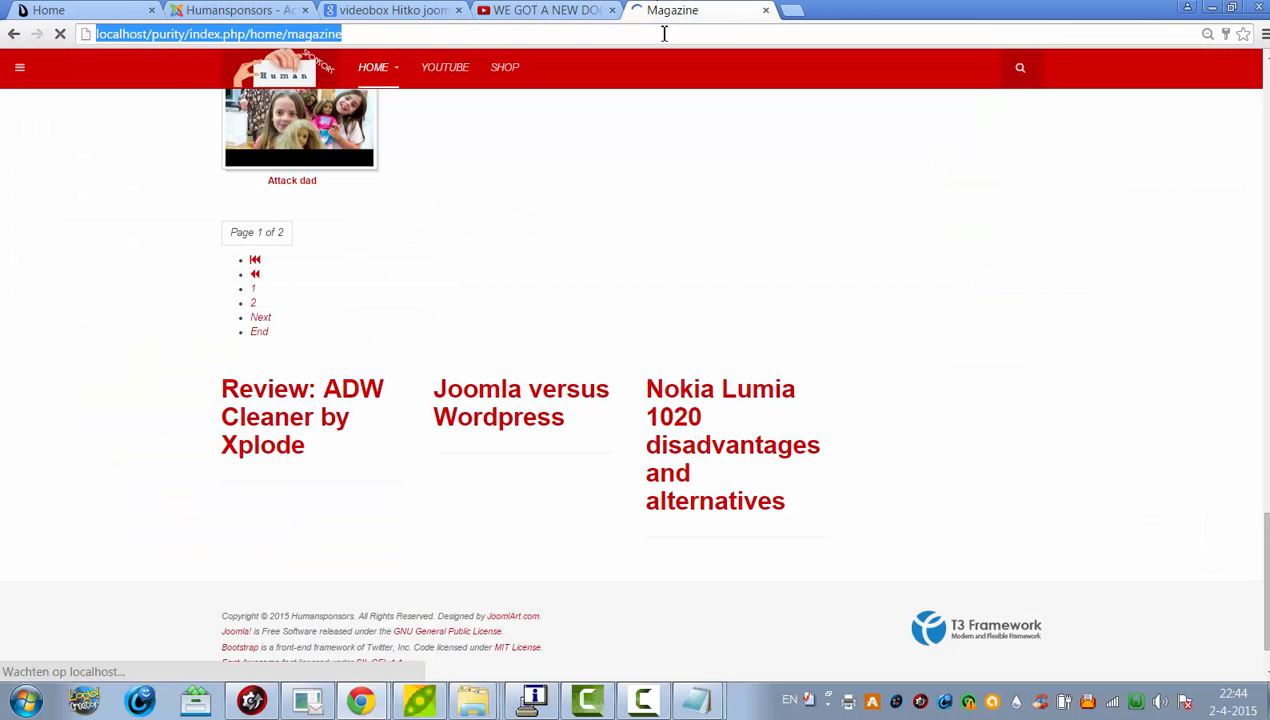
{"action": "key", "text": "Return"}
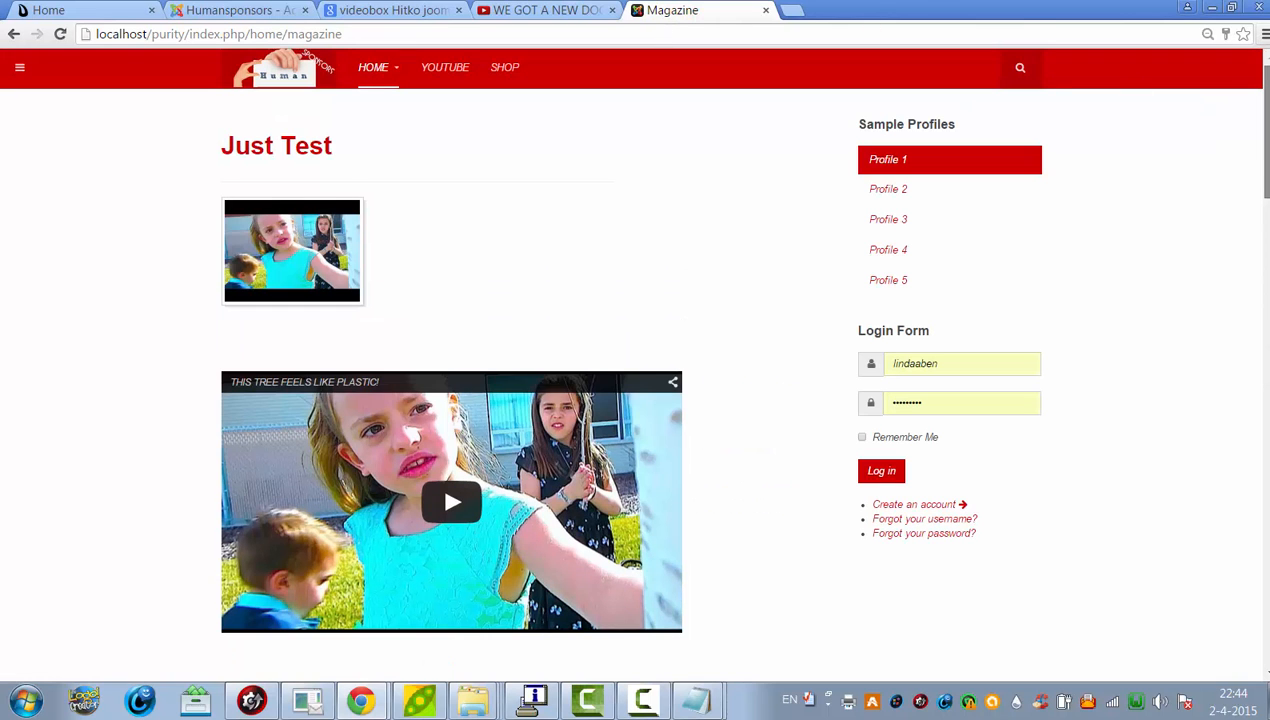
{"action": "scroll", "coordinate": [440, 479], "scroll_direction": "down", "scroll_amount": 5}
{"action": "scroll", "coordinate": [440, 479], "scroll_direction": "down", "scroll_amount": 6}
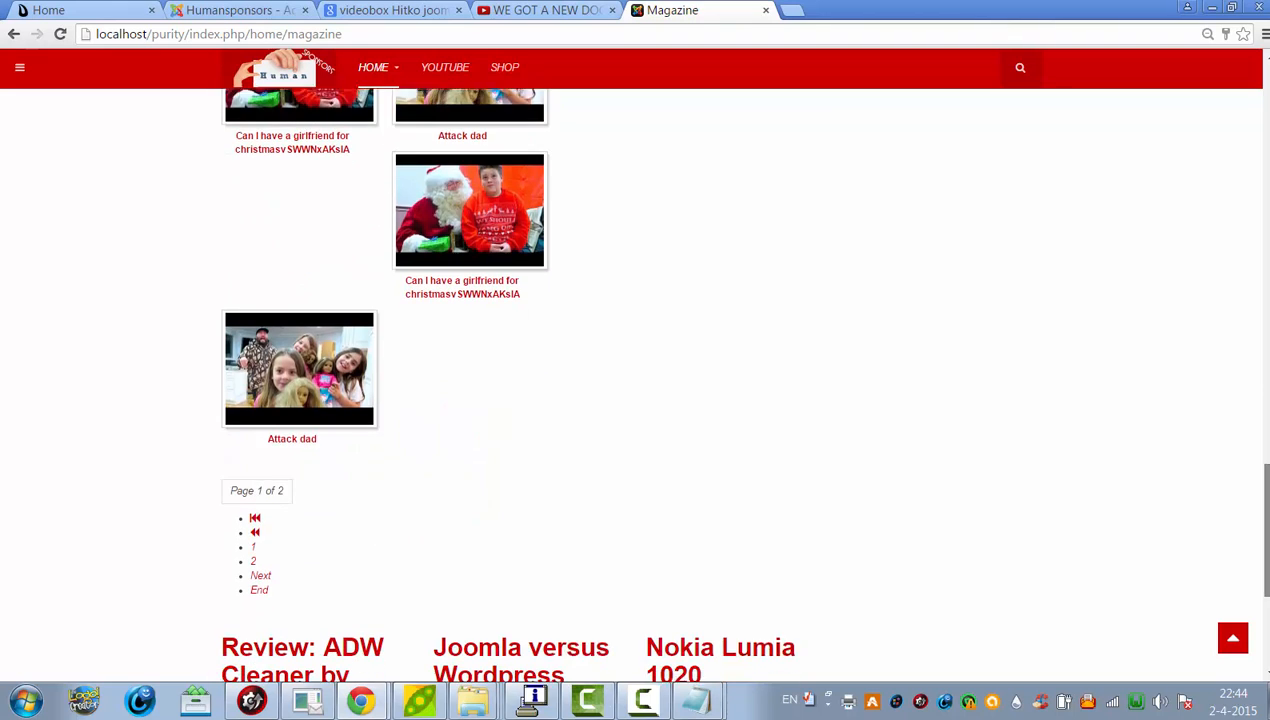
{"action": "left_click", "coordinate": [200, 10]}
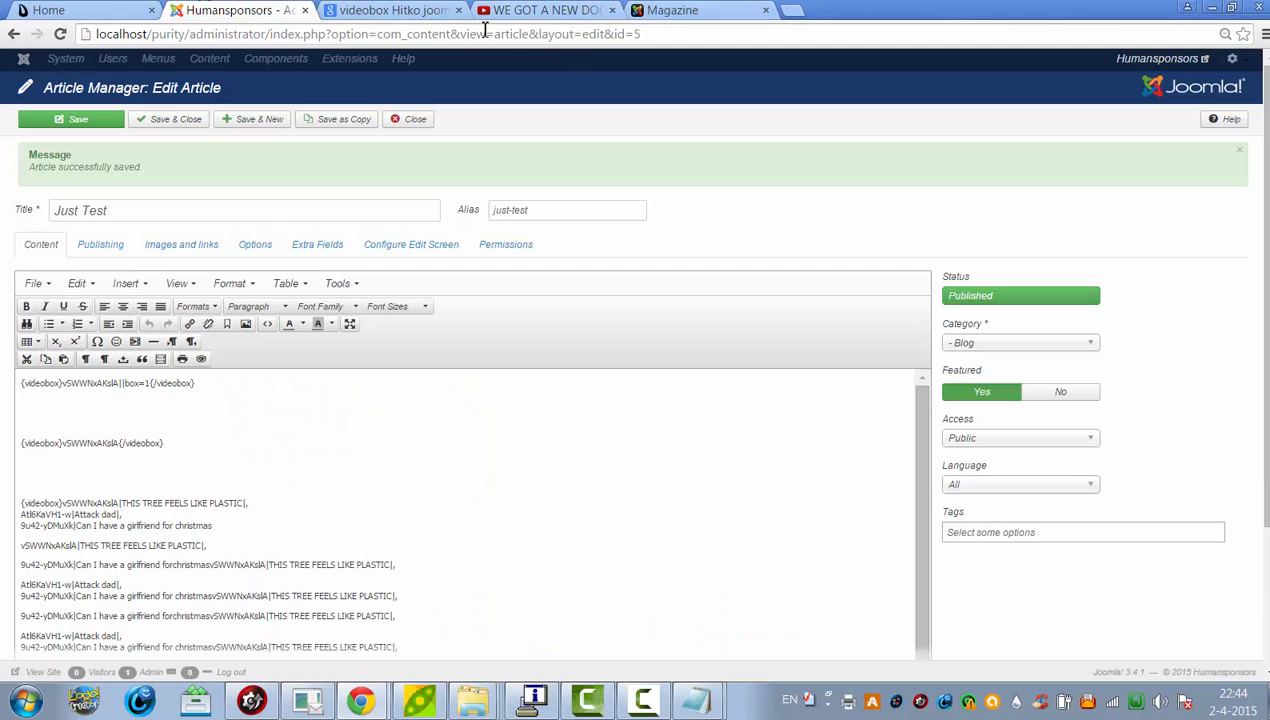
{"action": "left_click", "coordinate": [674, 14]}
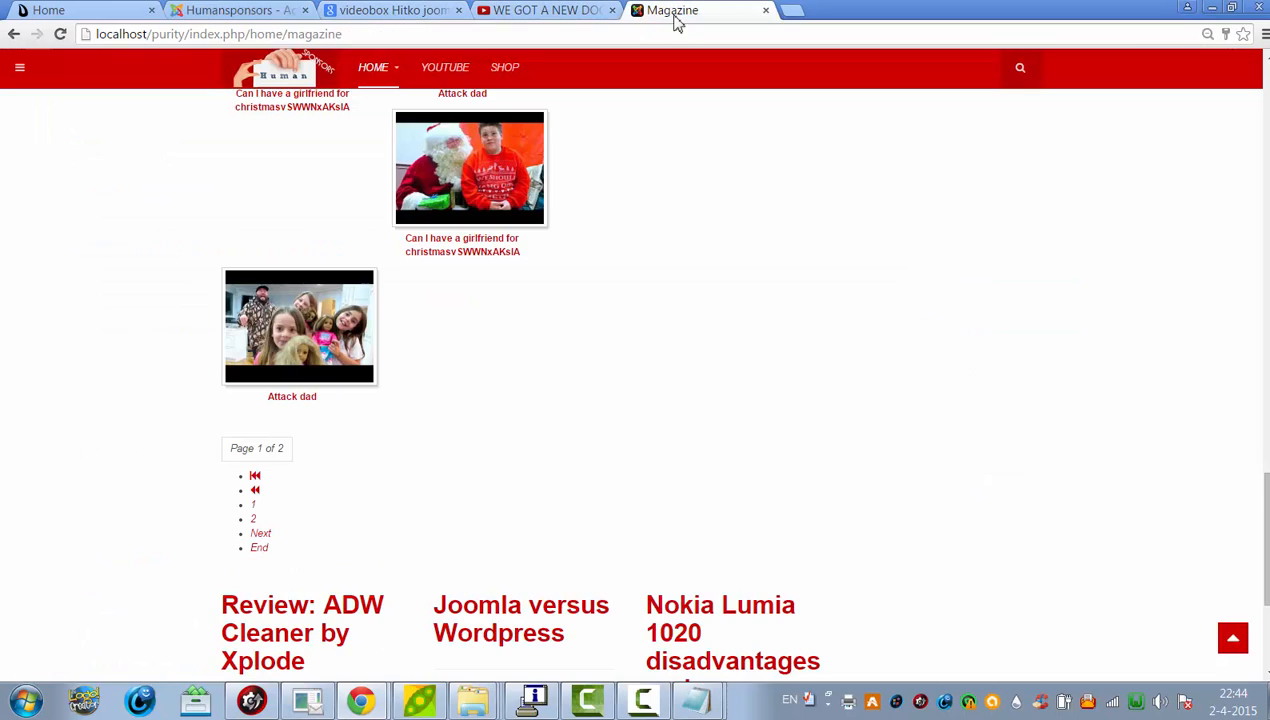
Open the blackorwhite.nl administrator in a new browser tab and open its Videos article for editing from the Article Manager.
{"action": "left_click", "coordinate": [788, 10]}
{"action": "type", "text": "bl"}
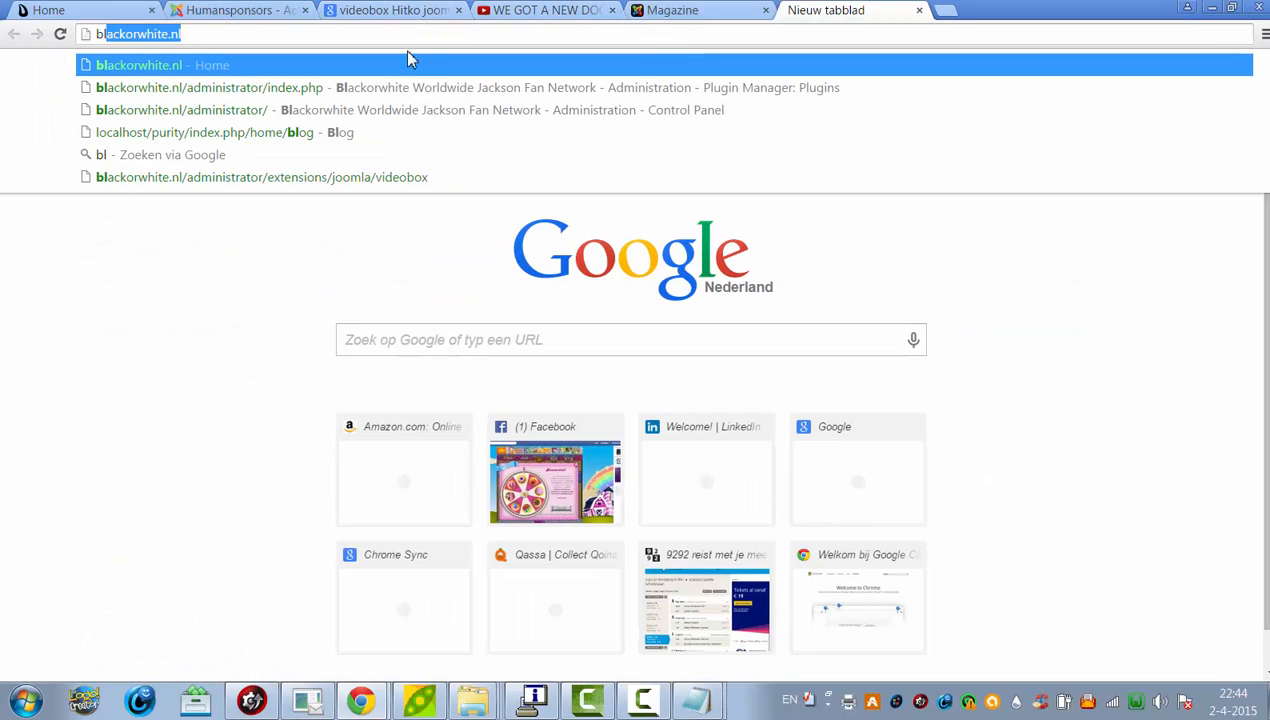
{"action": "left_click", "coordinate": [369, 109]}
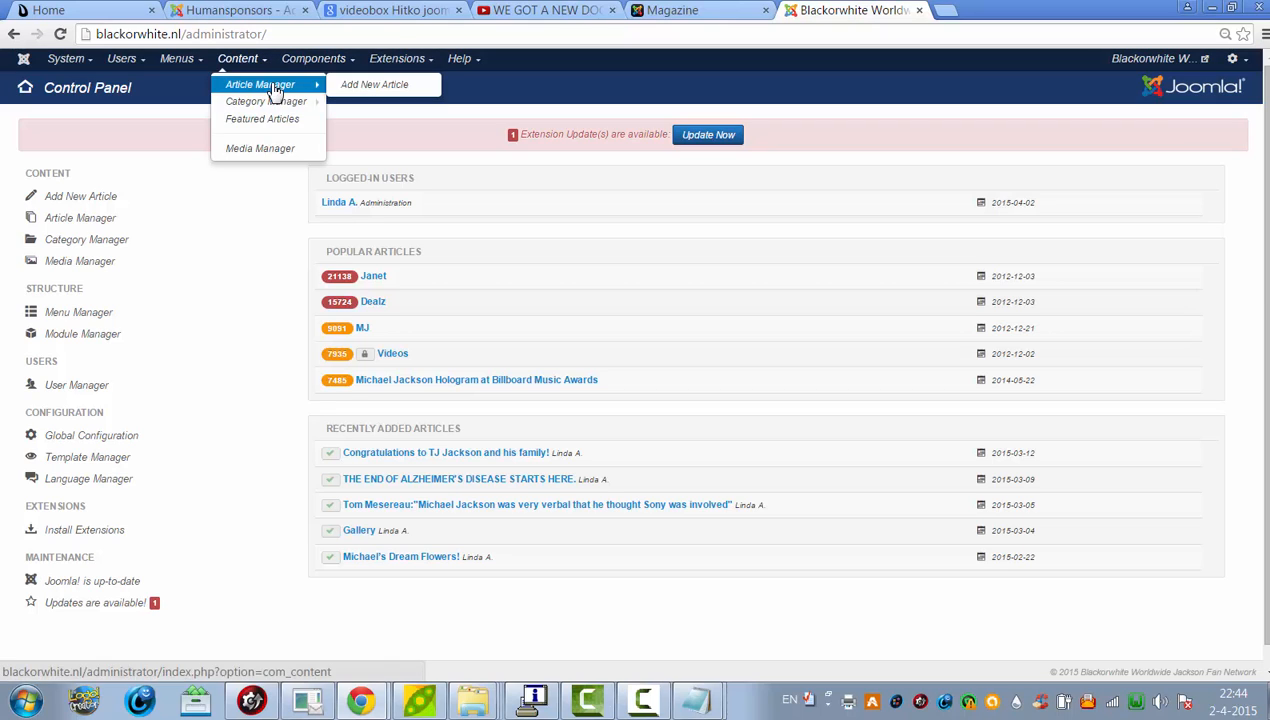
{"action": "left_click", "coordinate": [252, 83]}
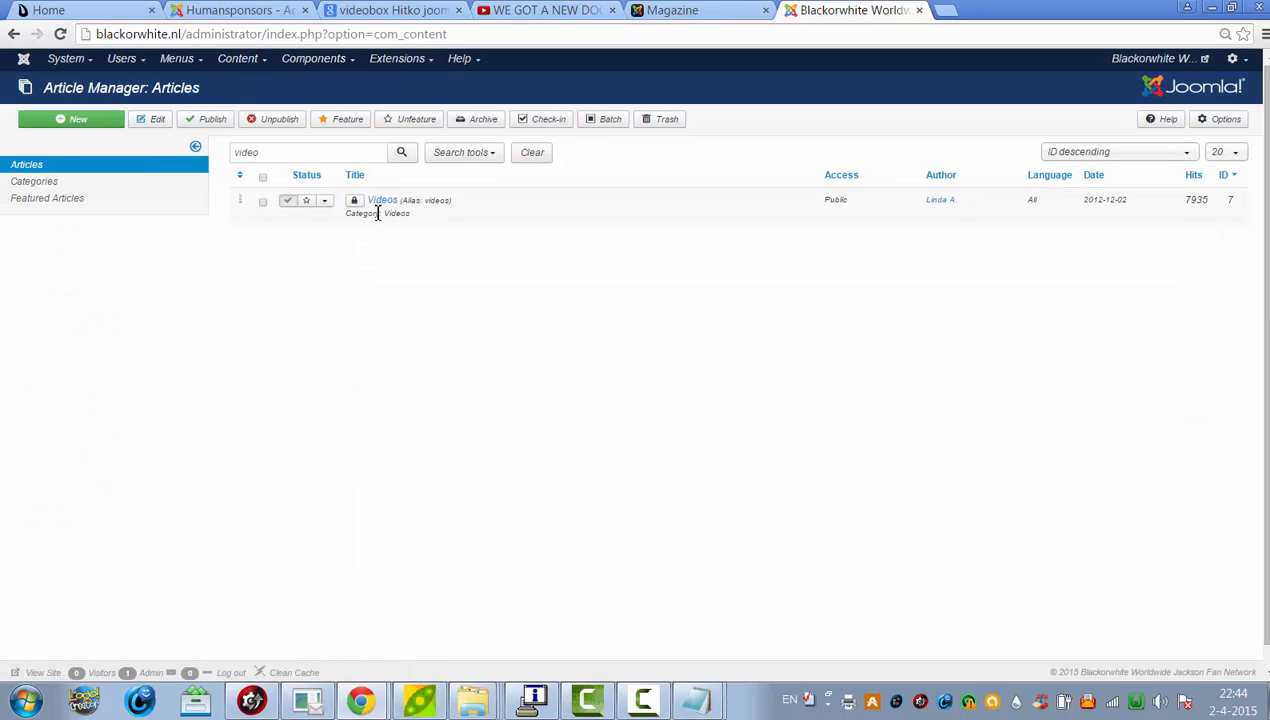
{"action": "left_click", "coordinate": [381, 201]}
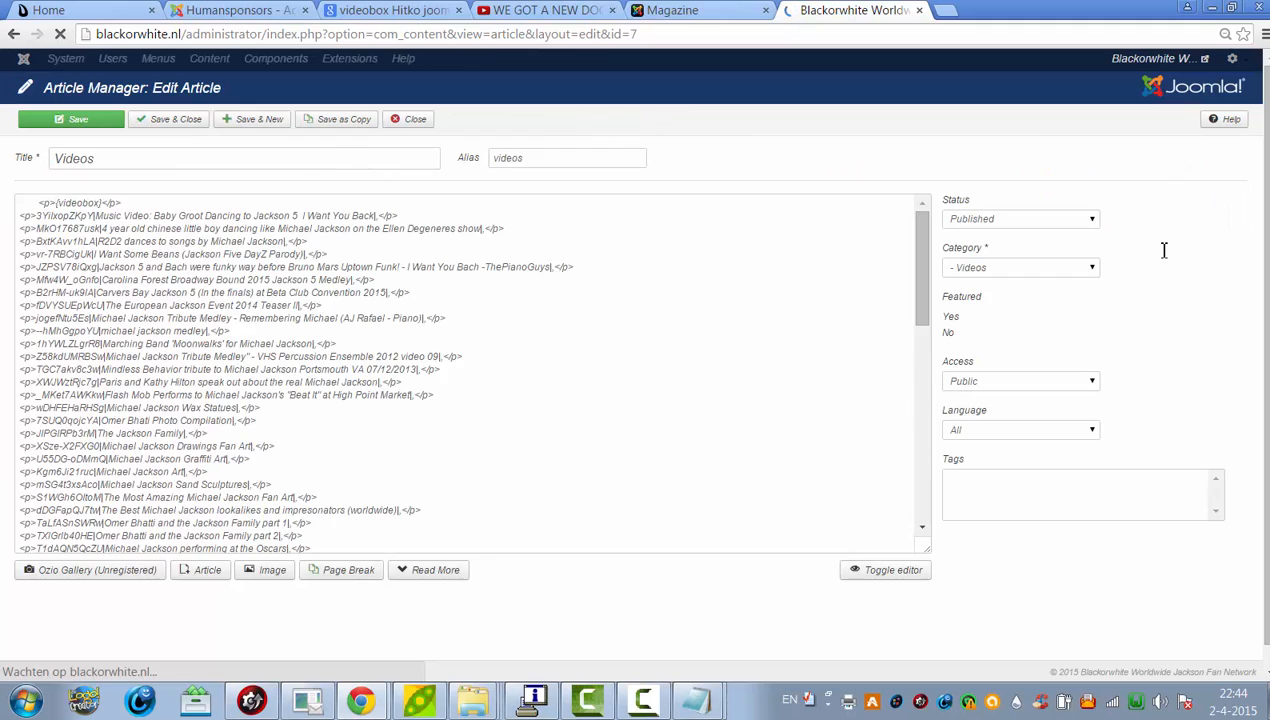
Copy the entire videobox code of the Videos article, from {videobox} through the pages=9,break=2 options to {/videobox}.
{"action": "scroll", "coordinate": [817, 228], "scroll_direction": "down", "scroll_amount": 2}
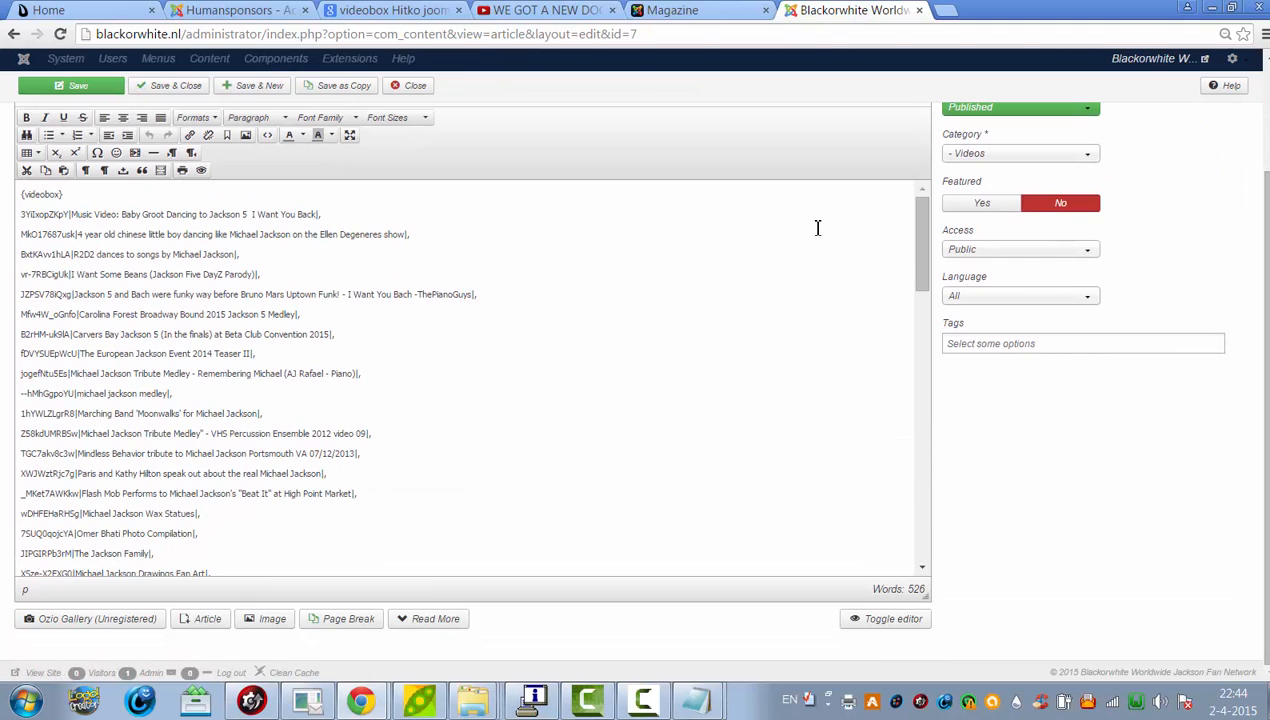
{"action": "left_click_drag", "start_coordinate": [922, 230], "coordinate": [967, 527]}
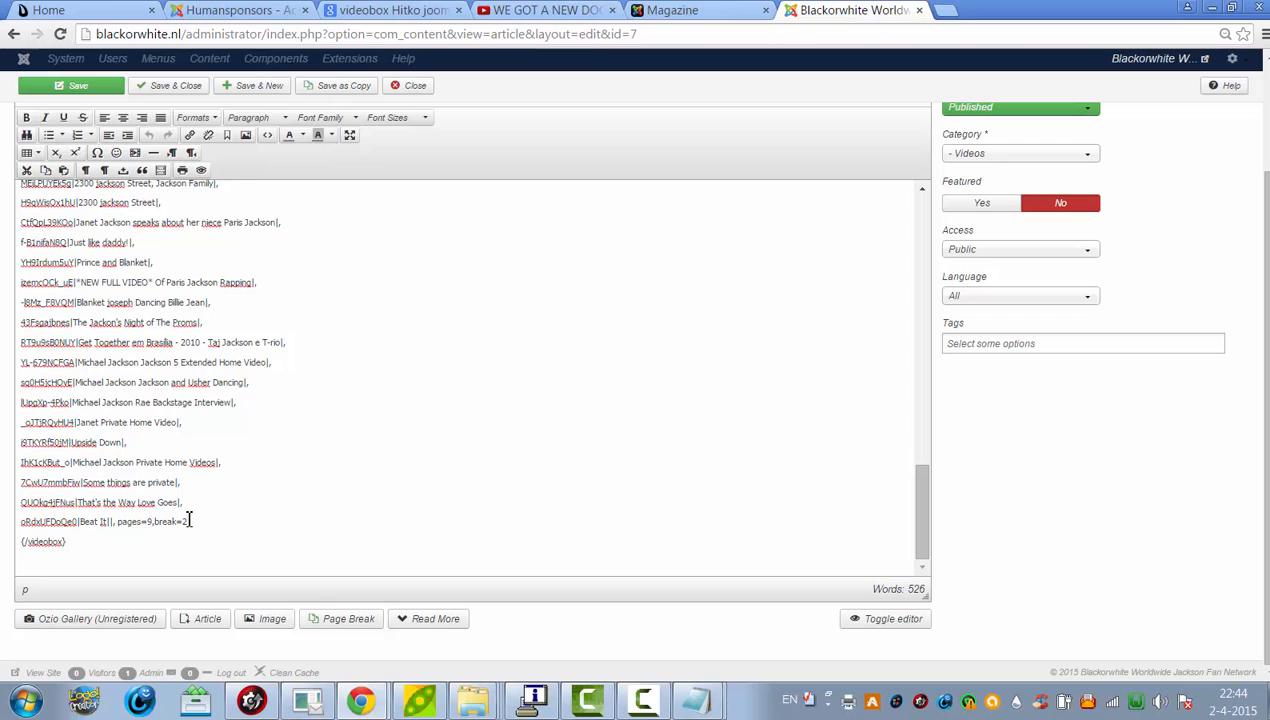
{"action": "left_click_drag", "start_coordinate": [143, 577], "coordinate": [20, 182]}
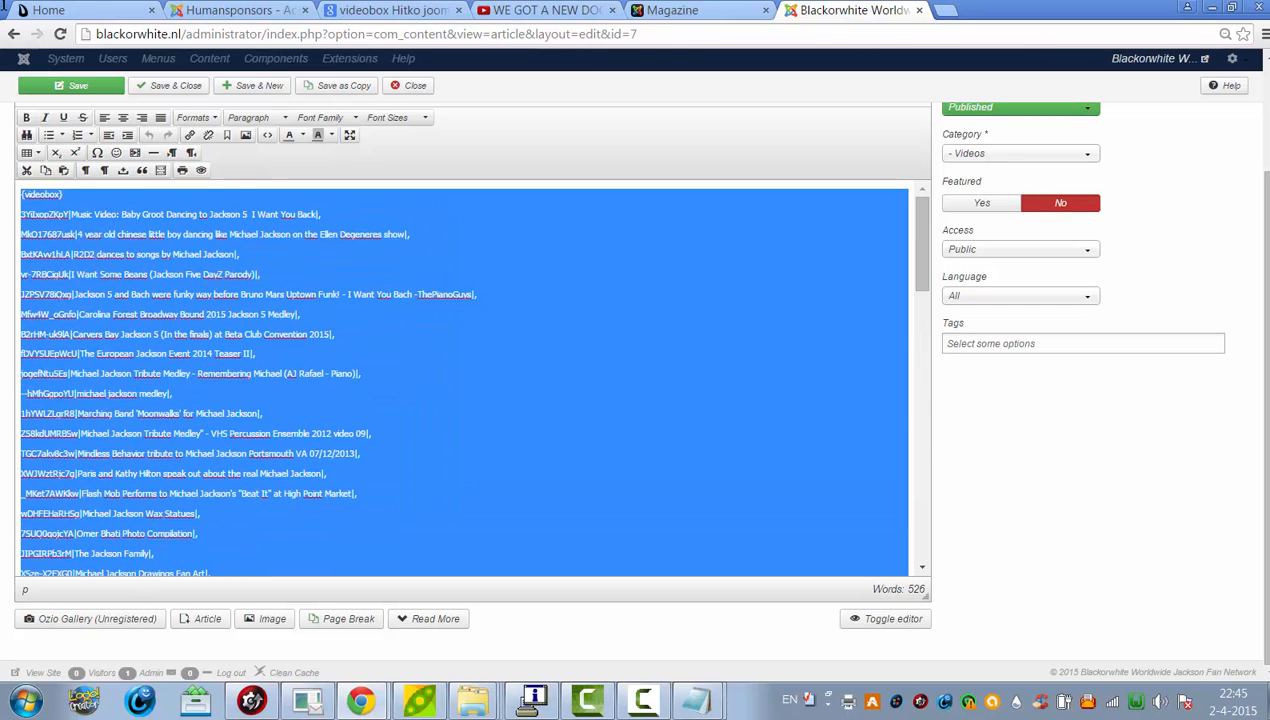
Replace all content of the Just Test article on the localhost site with the copied videobox code and save the article.
{"action": "left_click", "coordinate": [235, 10]}
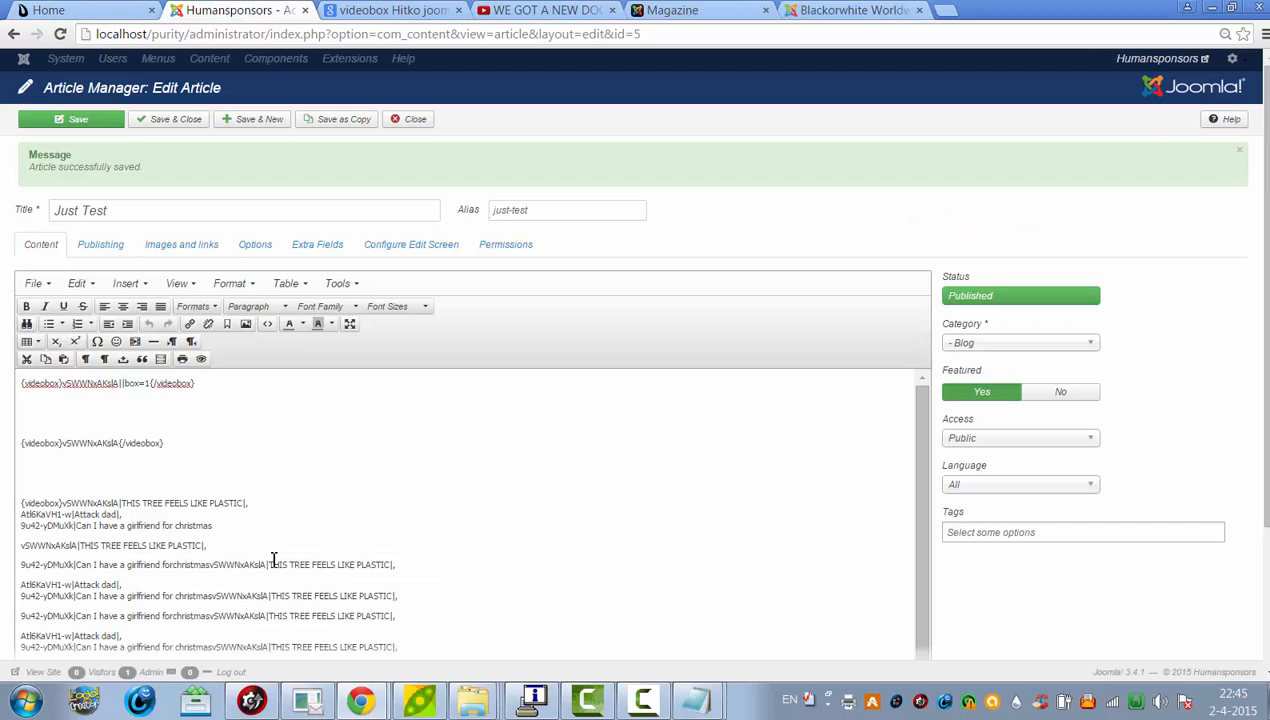
{"action": "key", "text": "ctrl+a"}
{"action": "key", "text": "Delete"}
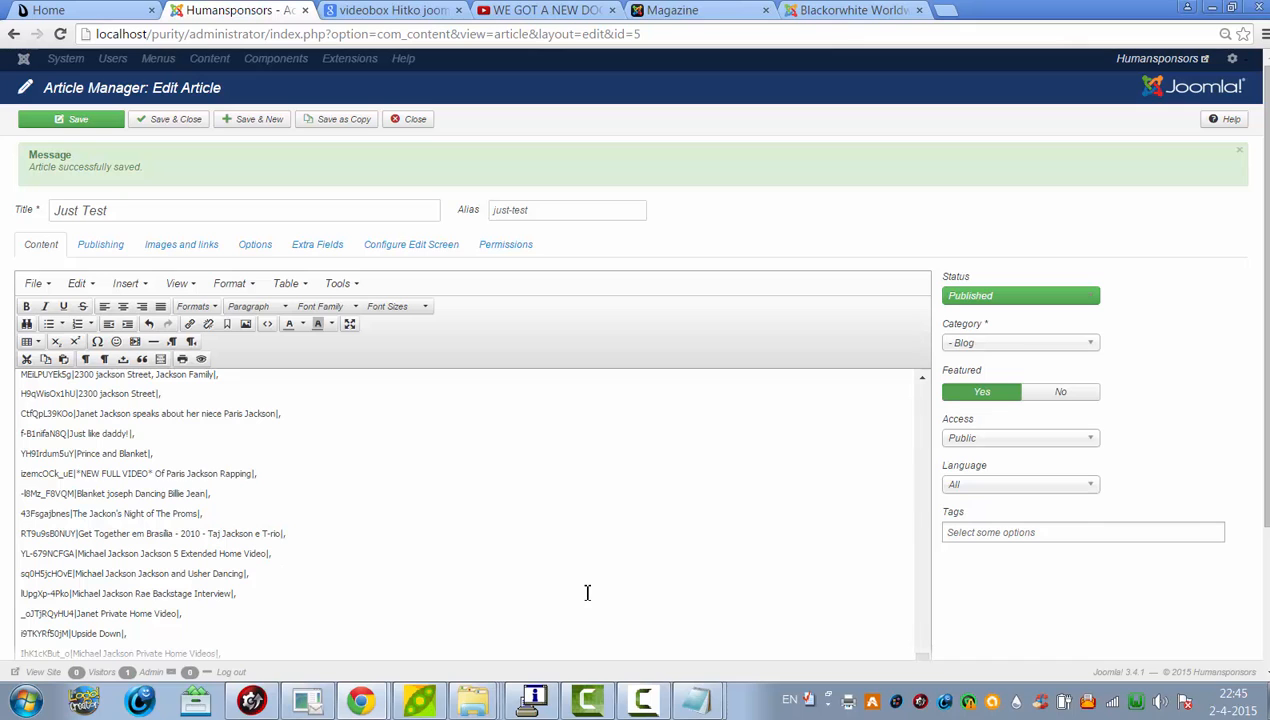
{"action": "scroll", "coordinate": [980, 513], "scroll_direction": "down", "scroll_amount": 2}
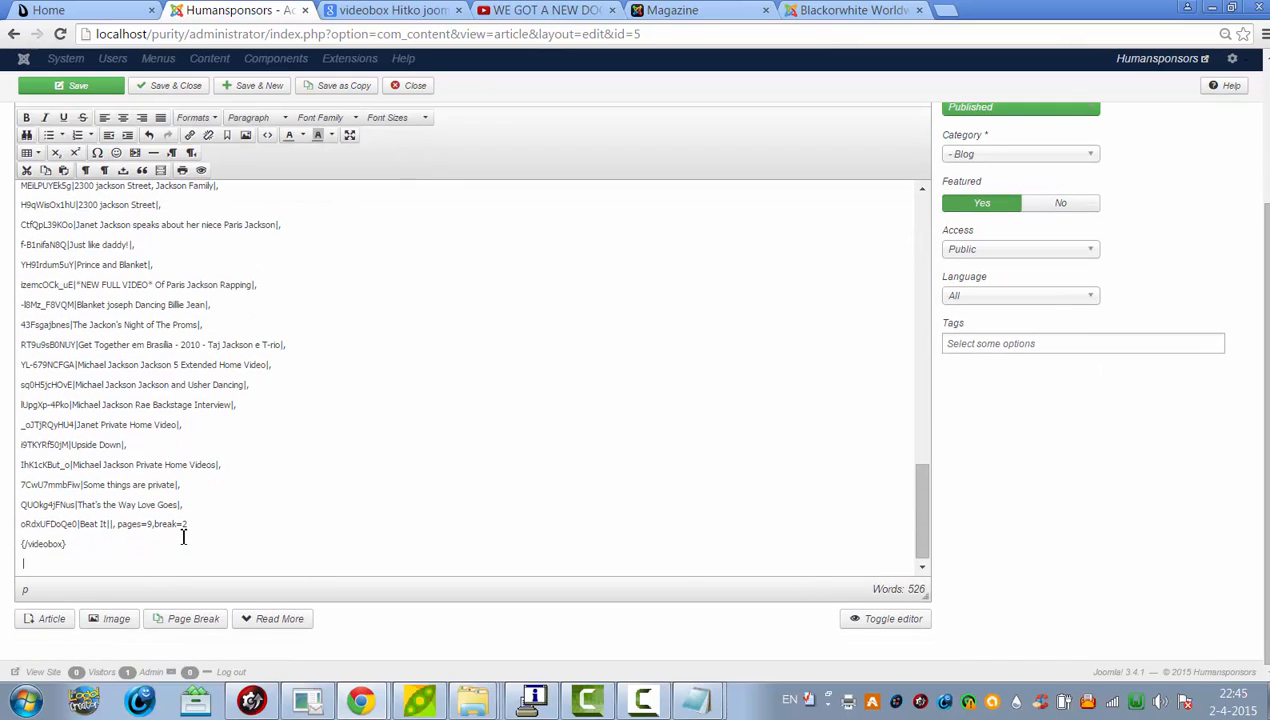
{"action": "left_click", "coordinate": [85, 88]}
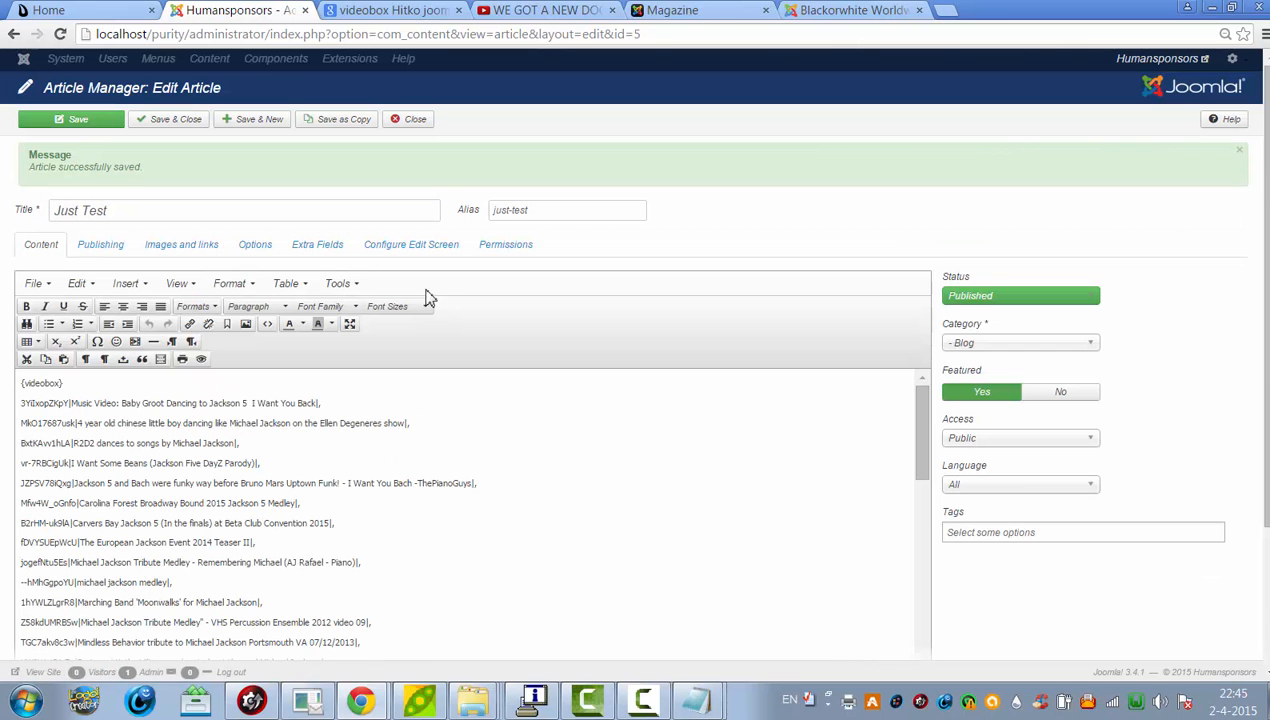
Reload the Magazine page and examine the Just Test gallery's two-column rows, video titles and page navigation.
{"action": "left_click", "coordinate": [657, 10]}
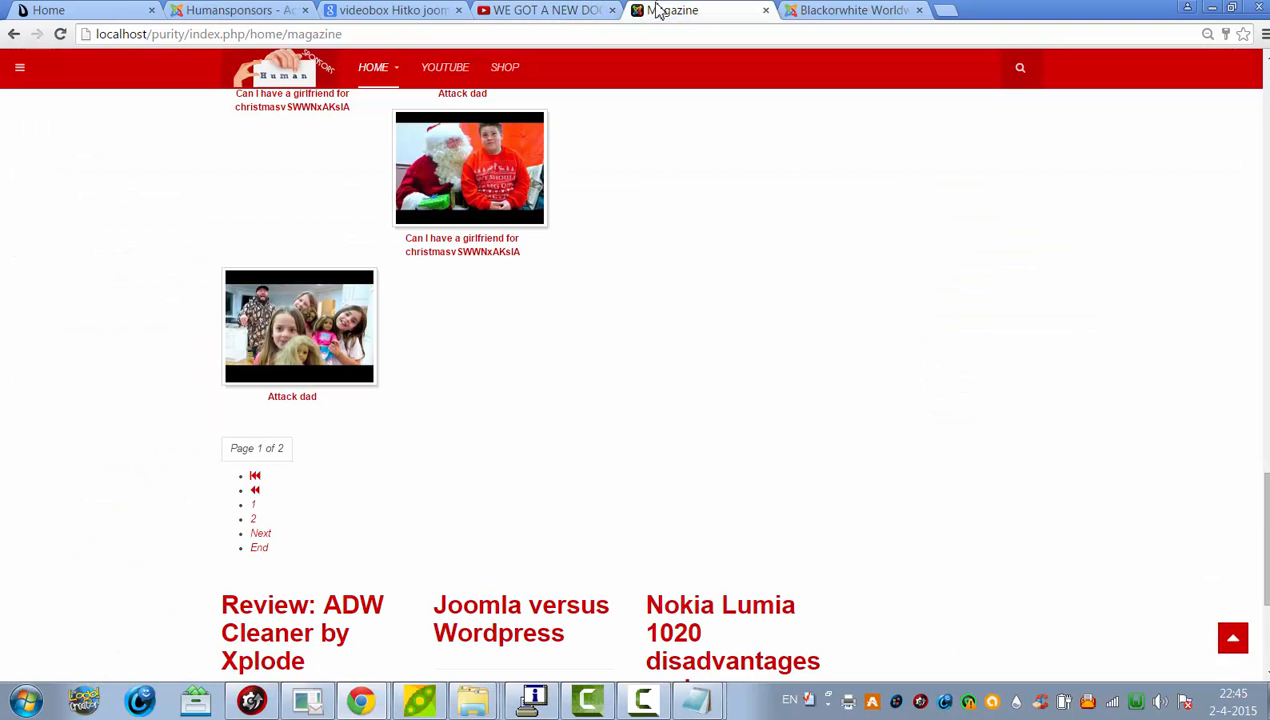
{"action": "left_click", "coordinate": [602, 33]}
{"action": "key", "text": "Return"}
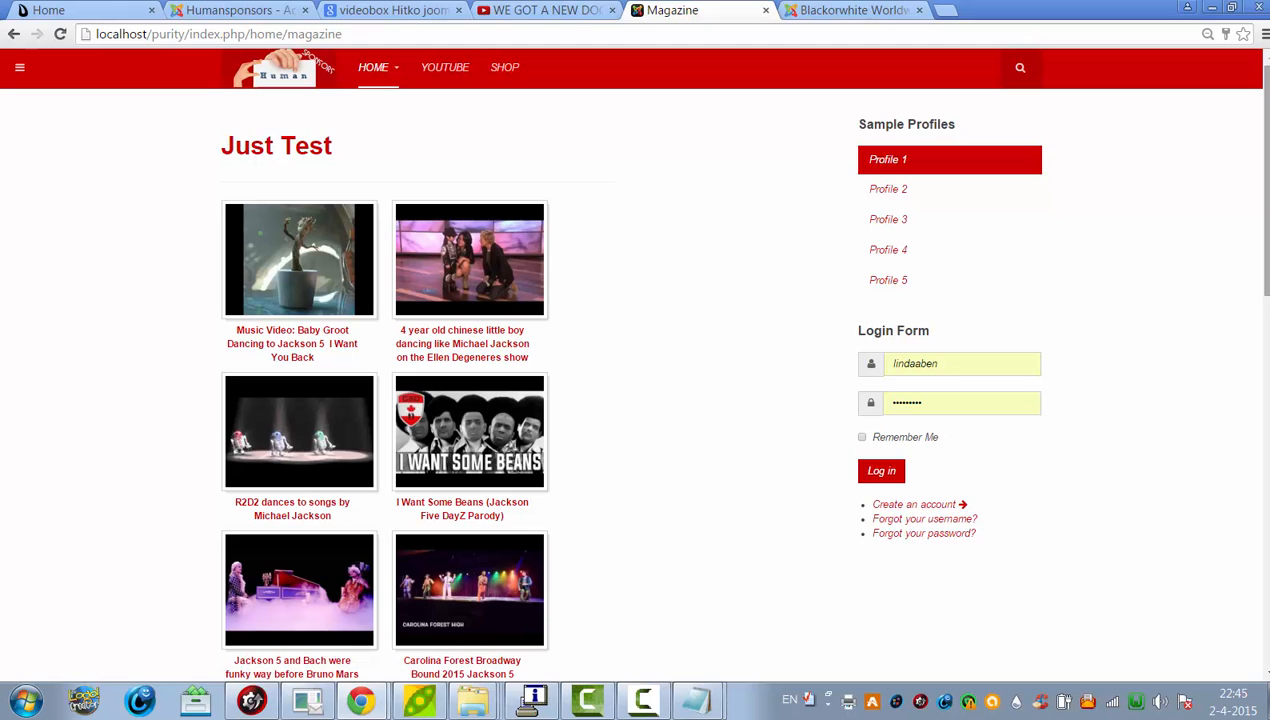
{"action": "scroll", "coordinate": [635, 380], "scroll_direction": "down", "scroll_amount": 5}
{"action": "scroll", "coordinate": [635, 380], "scroll_direction": "up", "scroll_amount": 3}
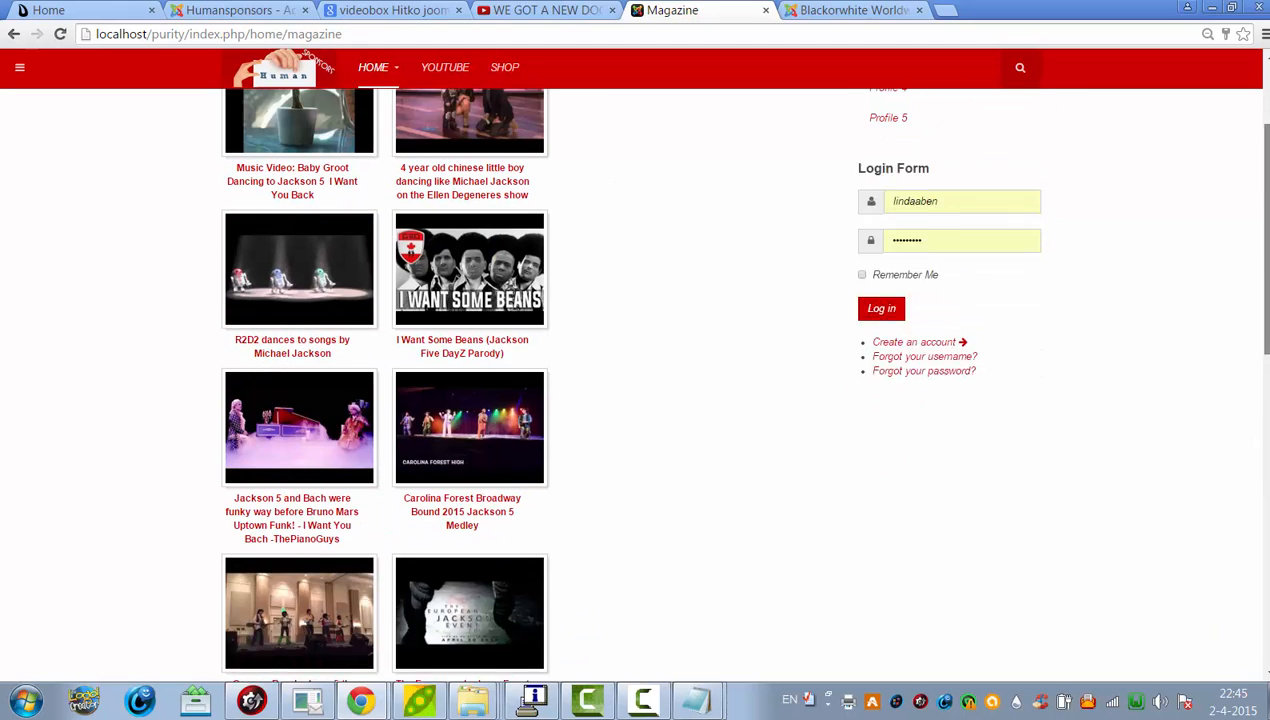
{"action": "scroll", "coordinate": [530, 247], "scroll_direction": "up", "scroll_amount": 2}
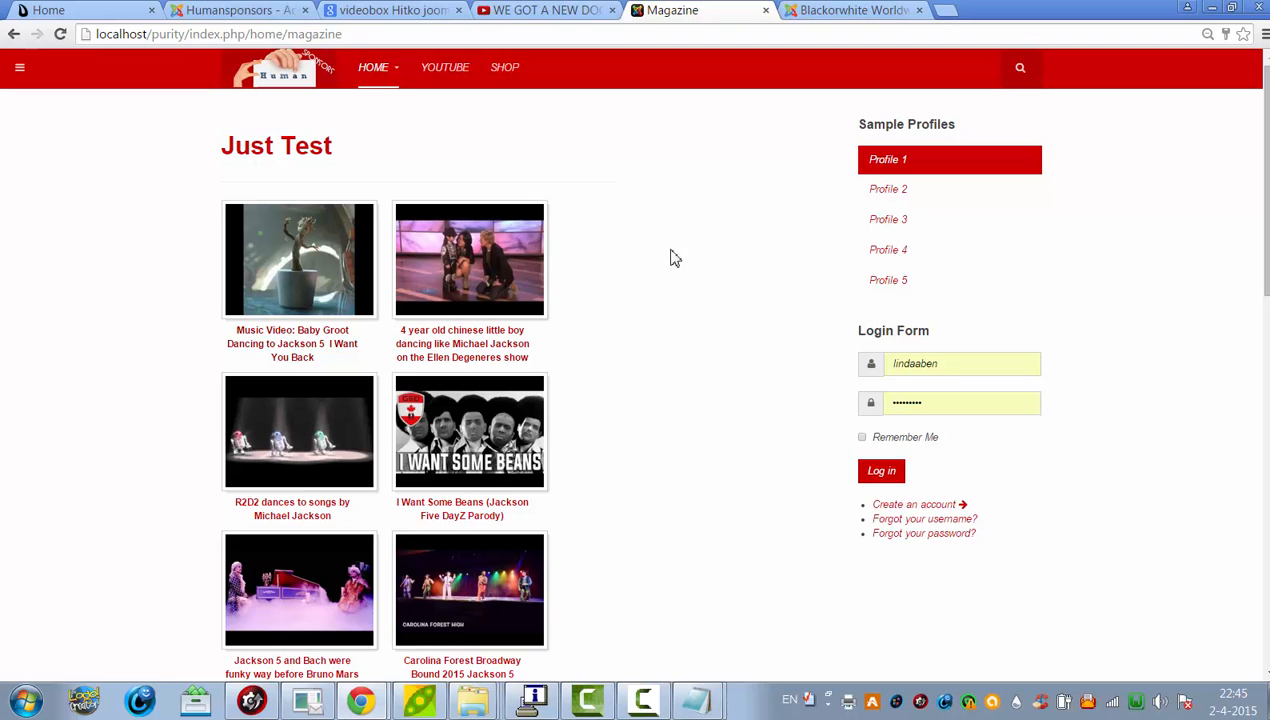
{"action": "left_click_drag", "start_coordinate": [1267, 205], "coordinate": [1264, 162]}
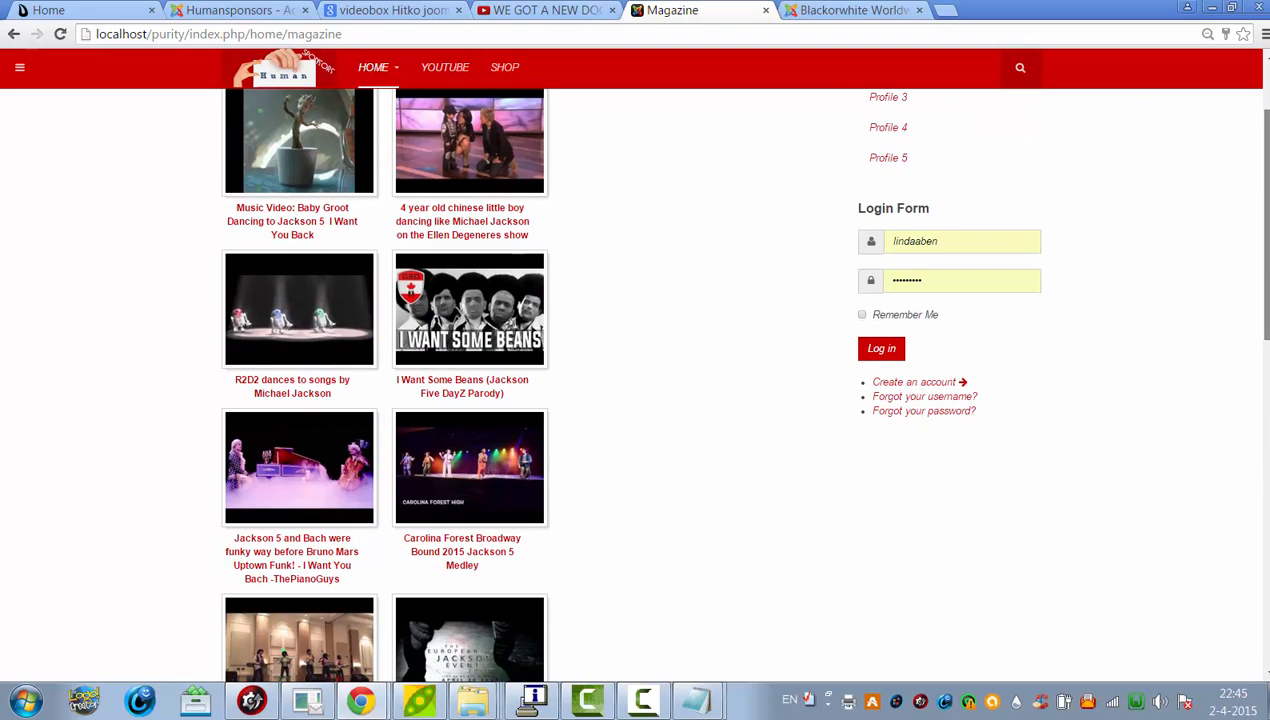
{"action": "left_click_drag", "start_coordinate": [1265, 245], "coordinate": [1266, 455]}
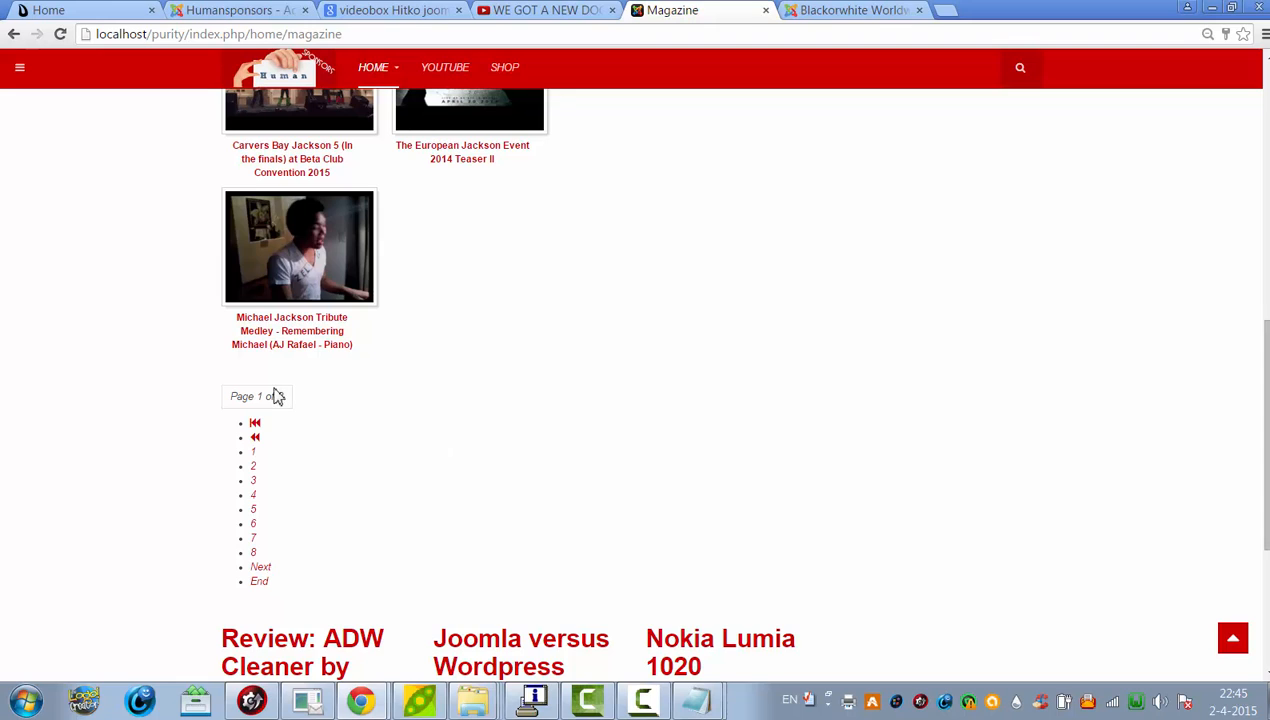
Open pages 2 and 3 of the Just Test gallery and examine their thumbnails and titles.
{"action": "left_click", "coordinate": [253, 467]}
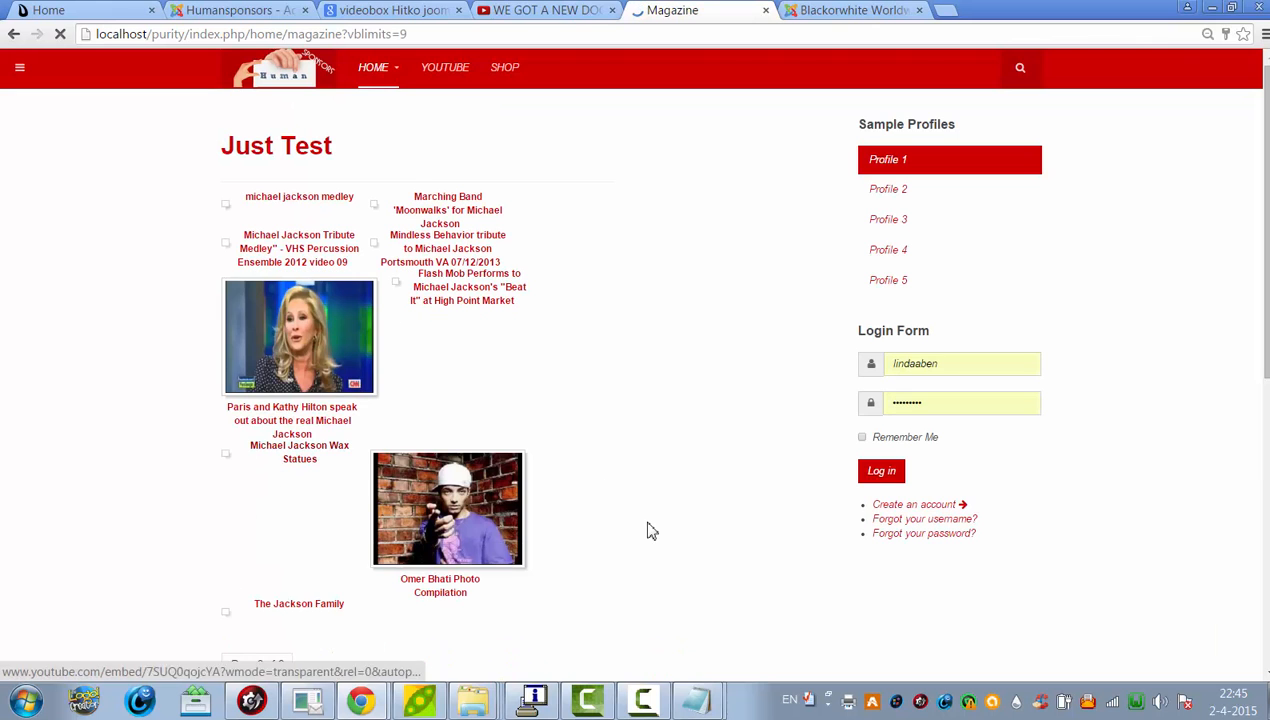
{"action": "scroll", "coordinate": [350, 459], "scroll_direction": "down", "scroll_amount": 6}
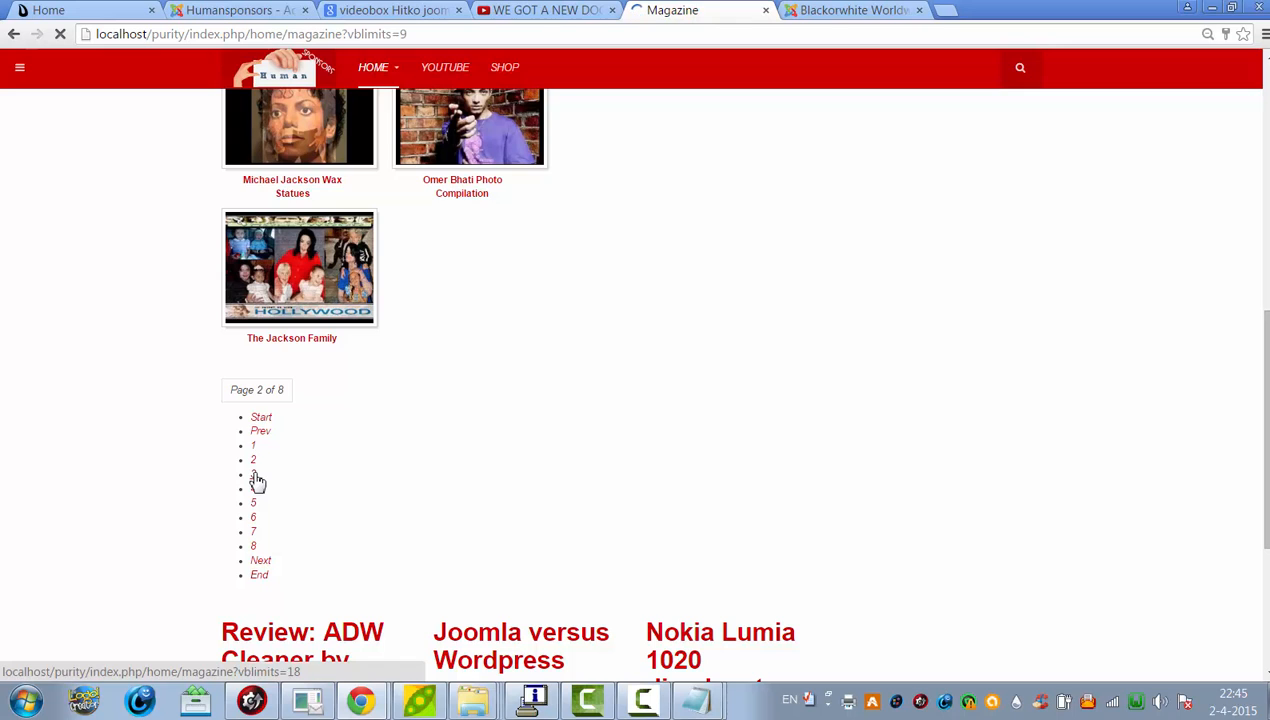
{"action": "left_click", "coordinate": [254, 475]}
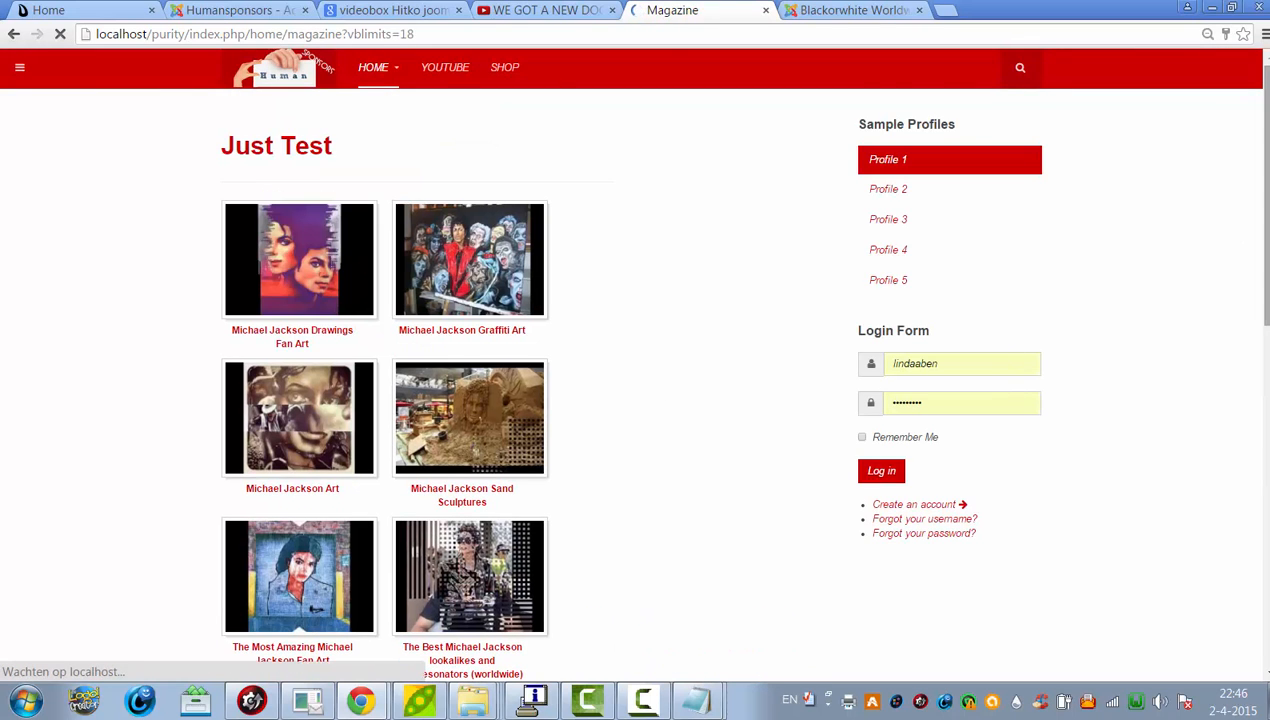
{"action": "scroll", "coordinate": [635, 380], "scroll_direction": "down", "scroll_amount": 5}
{"action": "scroll", "coordinate": [635, 380], "scroll_direction": "up", "scroll_amount": 5}
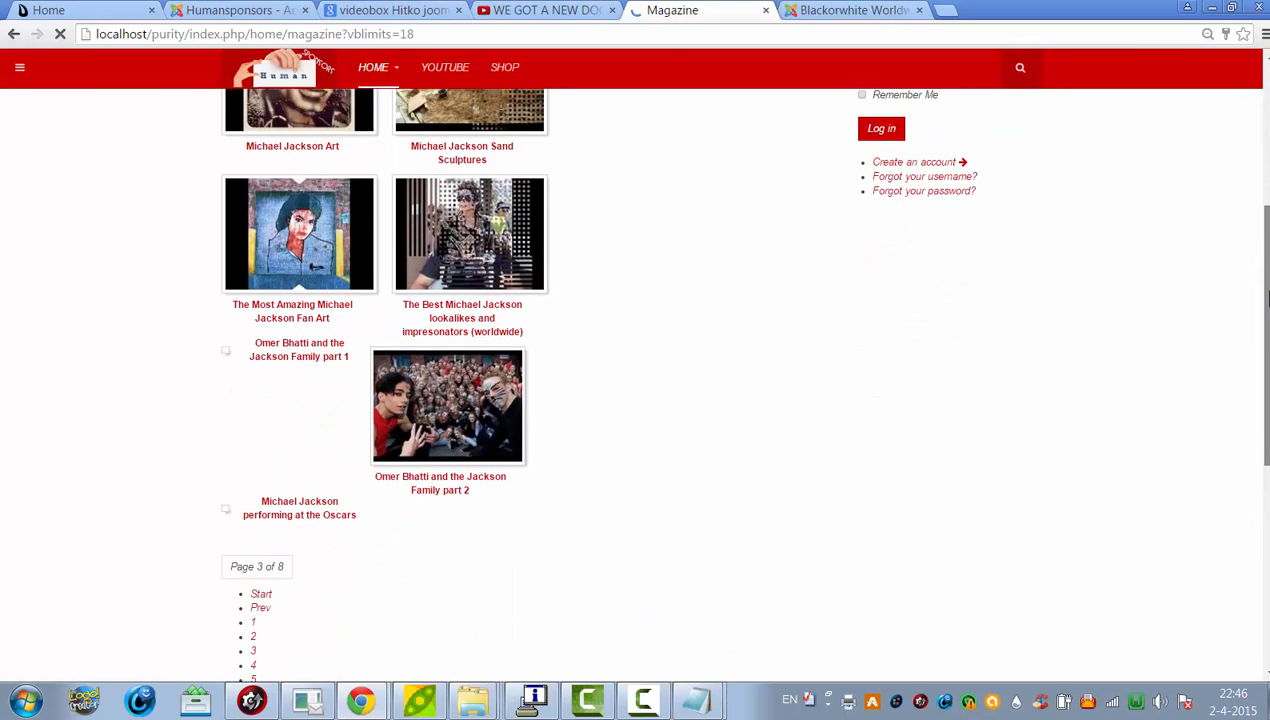
{"action": "scroll", "coordinate": [635, 380], "scroll_direction": "down", "scroll_amount": 1}
{"action": "scroll", "coordinate": [635, 380], "scroll_direction": "down", "scroll_amount": 6}
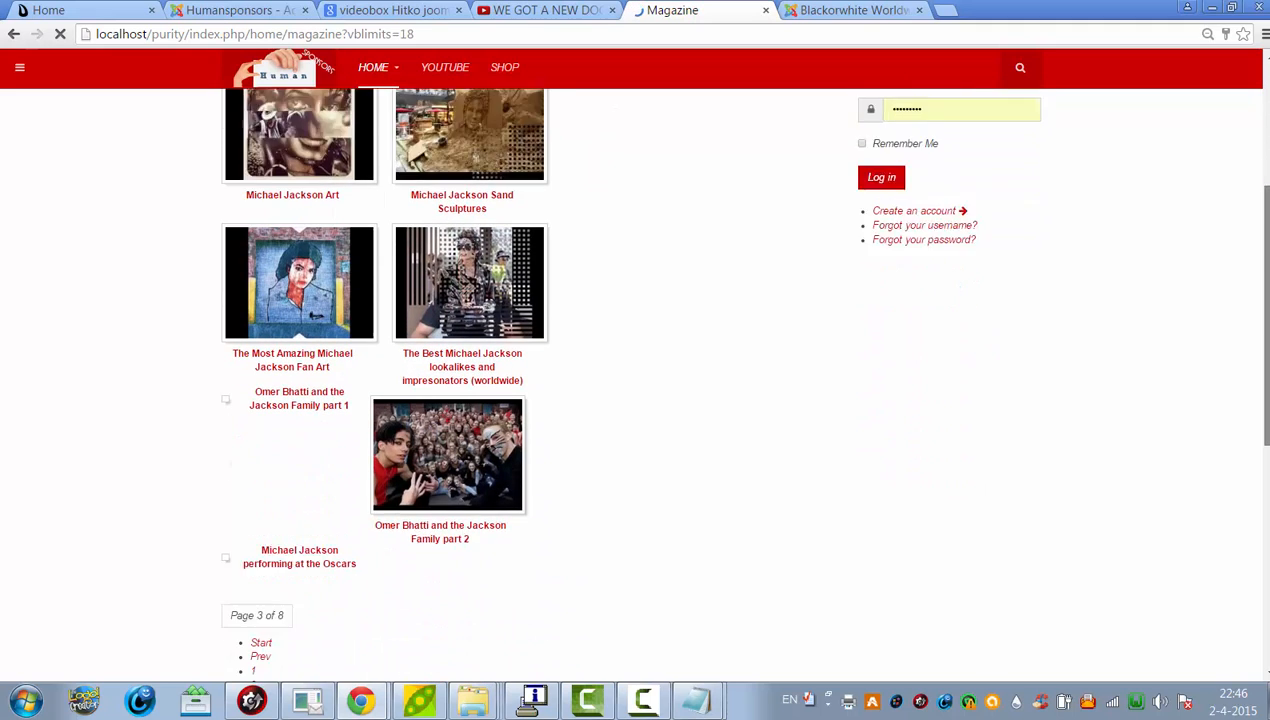
{"action": "scroll", "coordinate": [1259, 184], "scroll_direction": "up", "scroll_amount": 5}
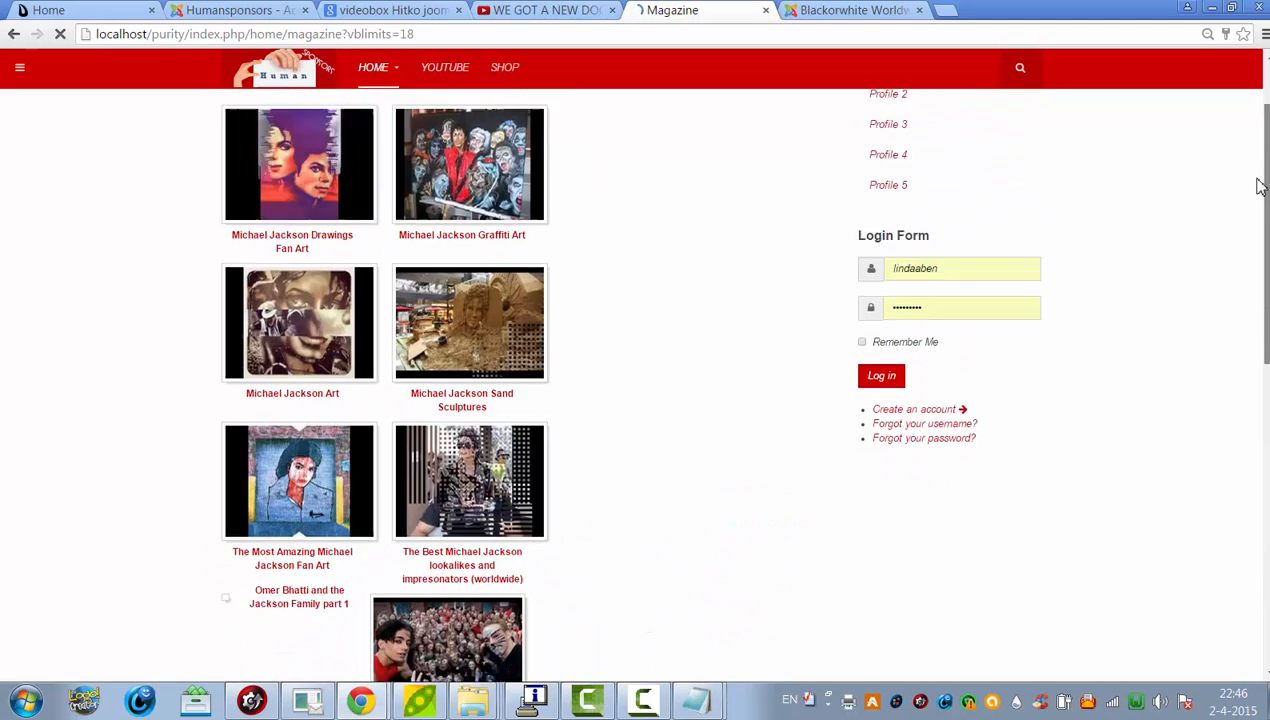
{"action": "scroll", "coordinate": [1259, 184], "scroll_direction": "down", "scroll_amount": 1}
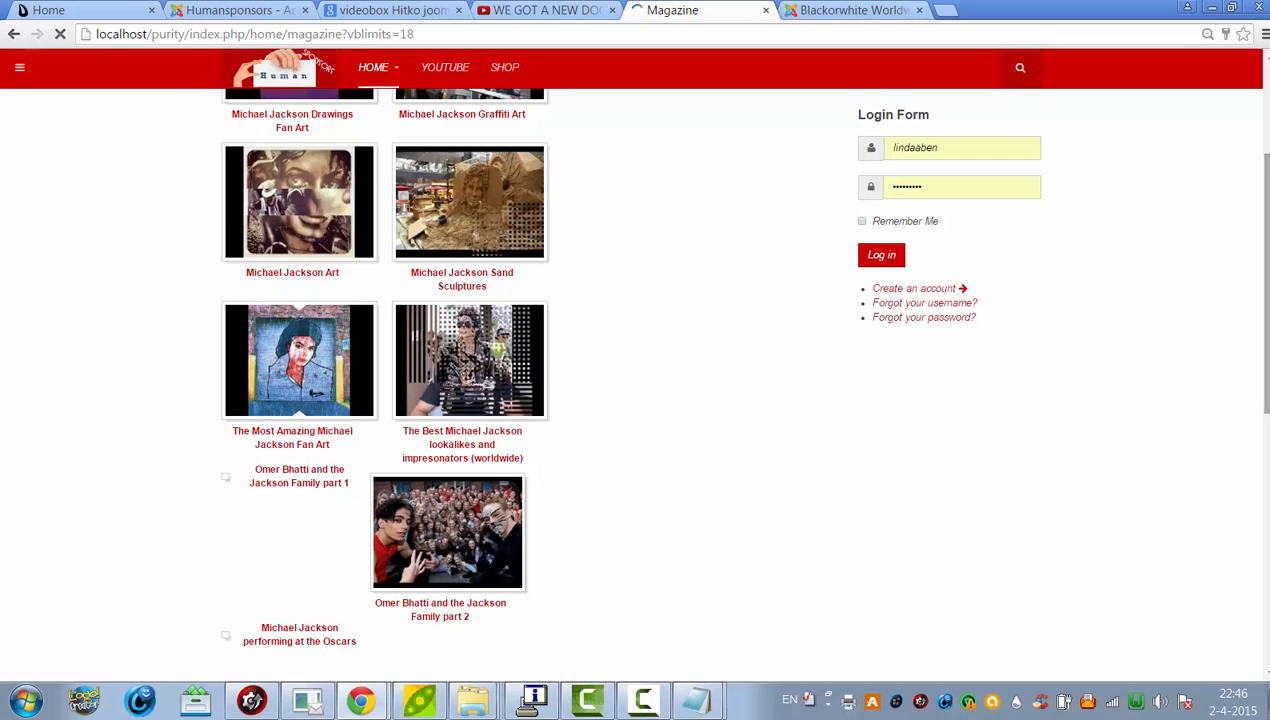
{"action": "scroll", "coordinate": [768, 346], "scroll_direction": "down", "scroll_amount": 5}
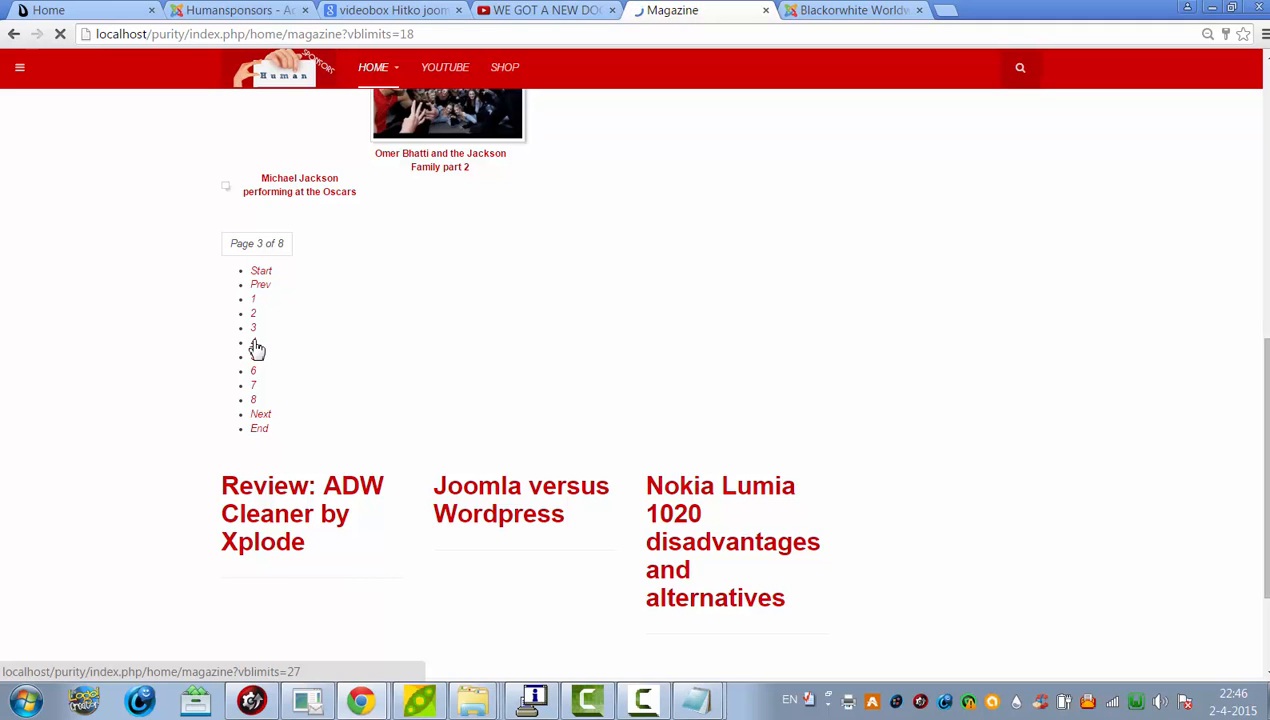
Open page 4 of the Just Test gallery, play its first video in the pop-up player, close it and look over the page.
{"action": "left_click", "coordinate": [255, 342]}
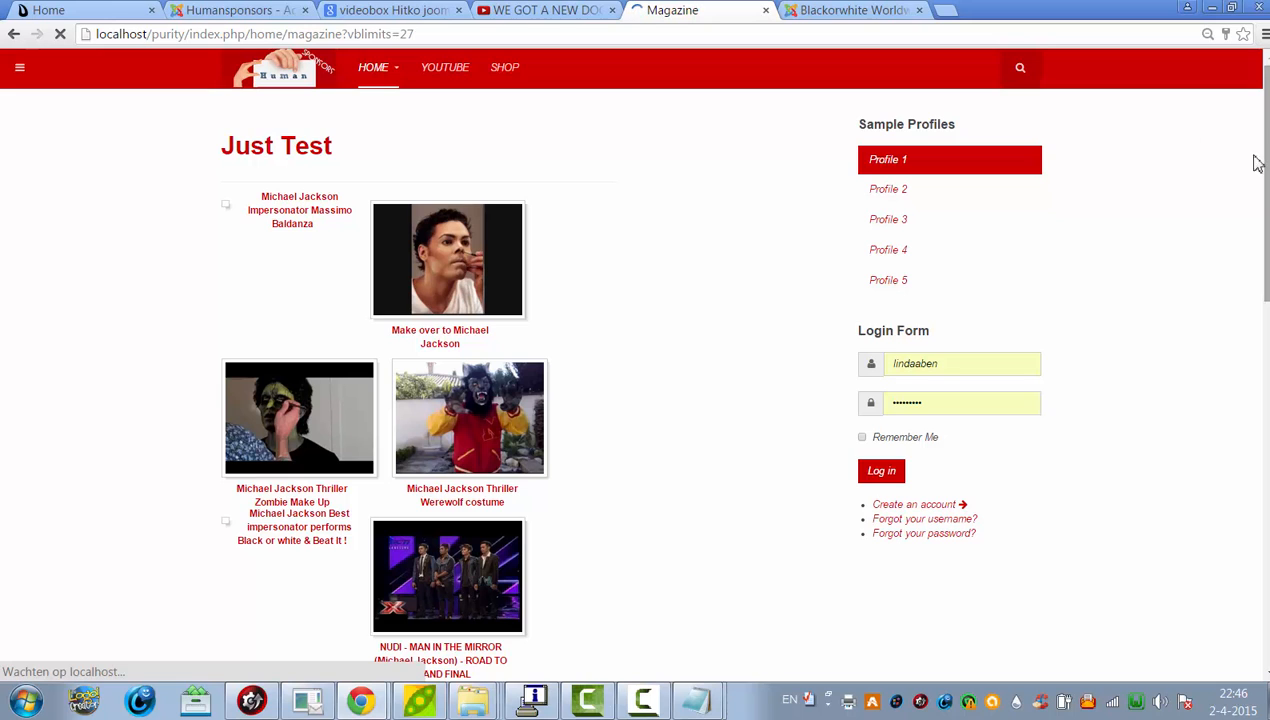
{"action": "left_click", "coordinate": [310, 232]}
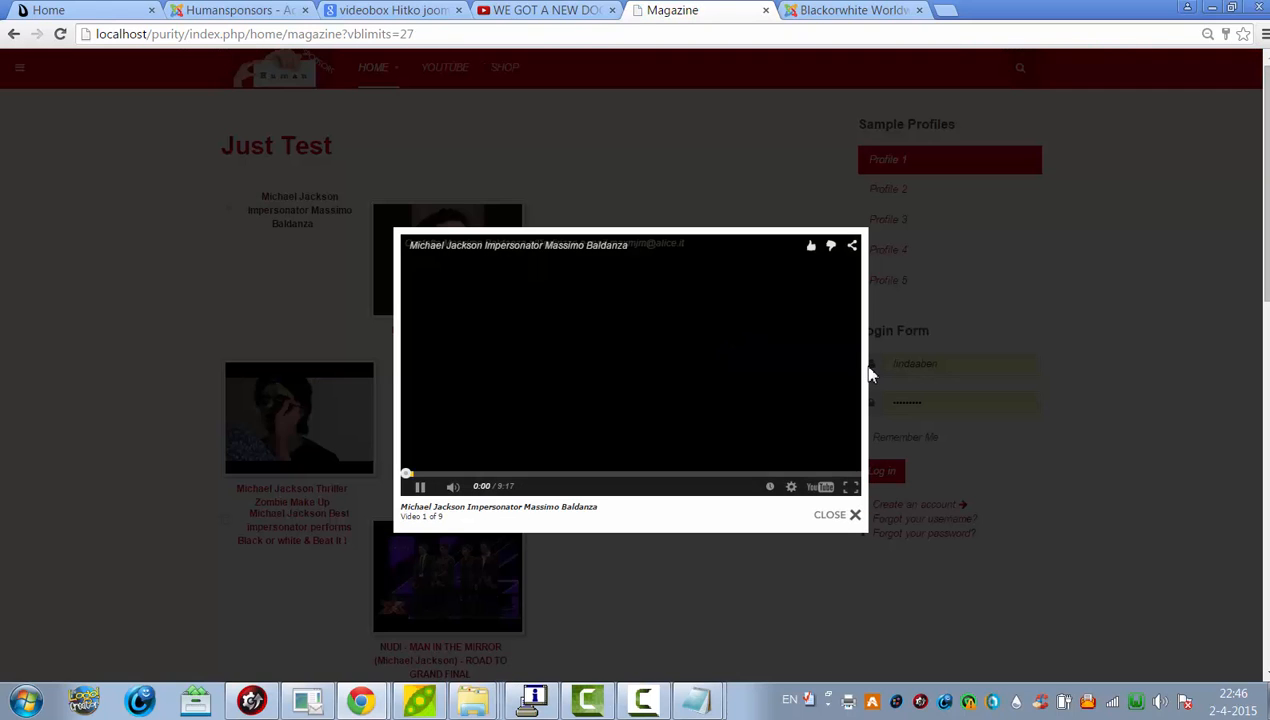
{"action": "left_click", "coordinate": [856, 518]}
{"action": "scroll", "coordinate": [1040, 422], "scroll_direction": "down", "scroll_amount": 5}
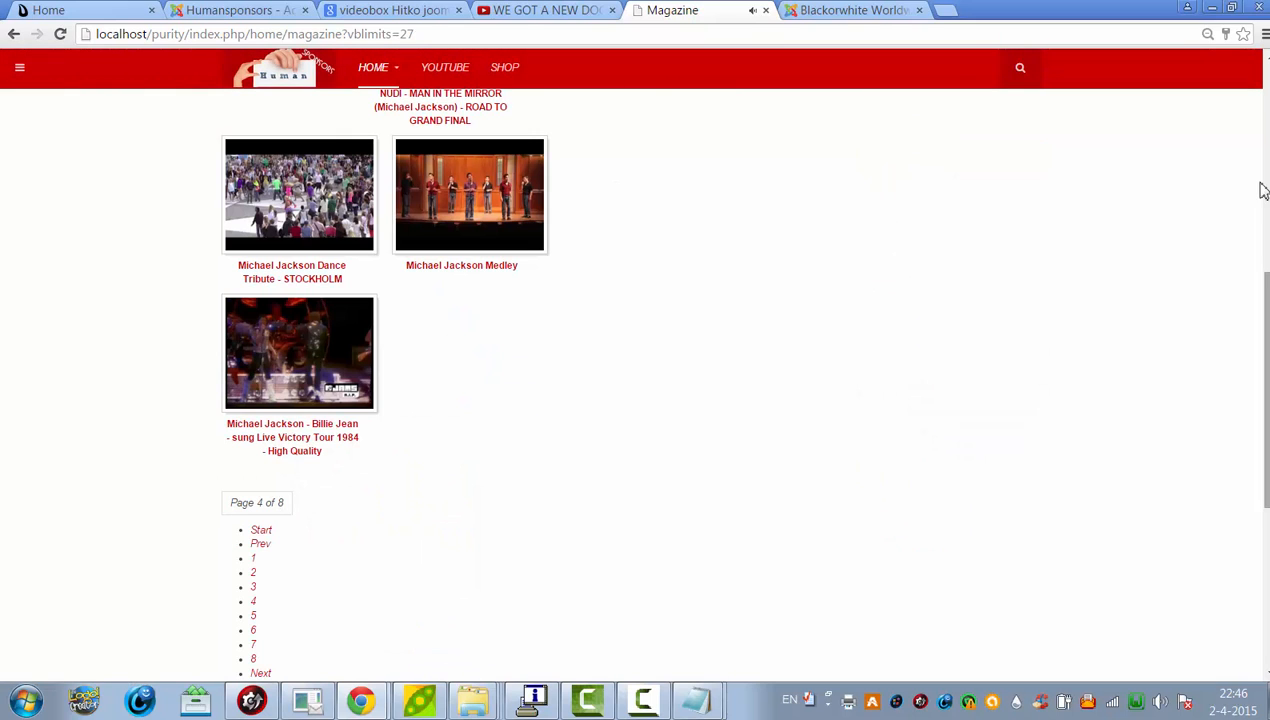
{"action": "scroll", "coordinate": [635, 380], "scroll_direction": "up", "scroll_amount": 5}
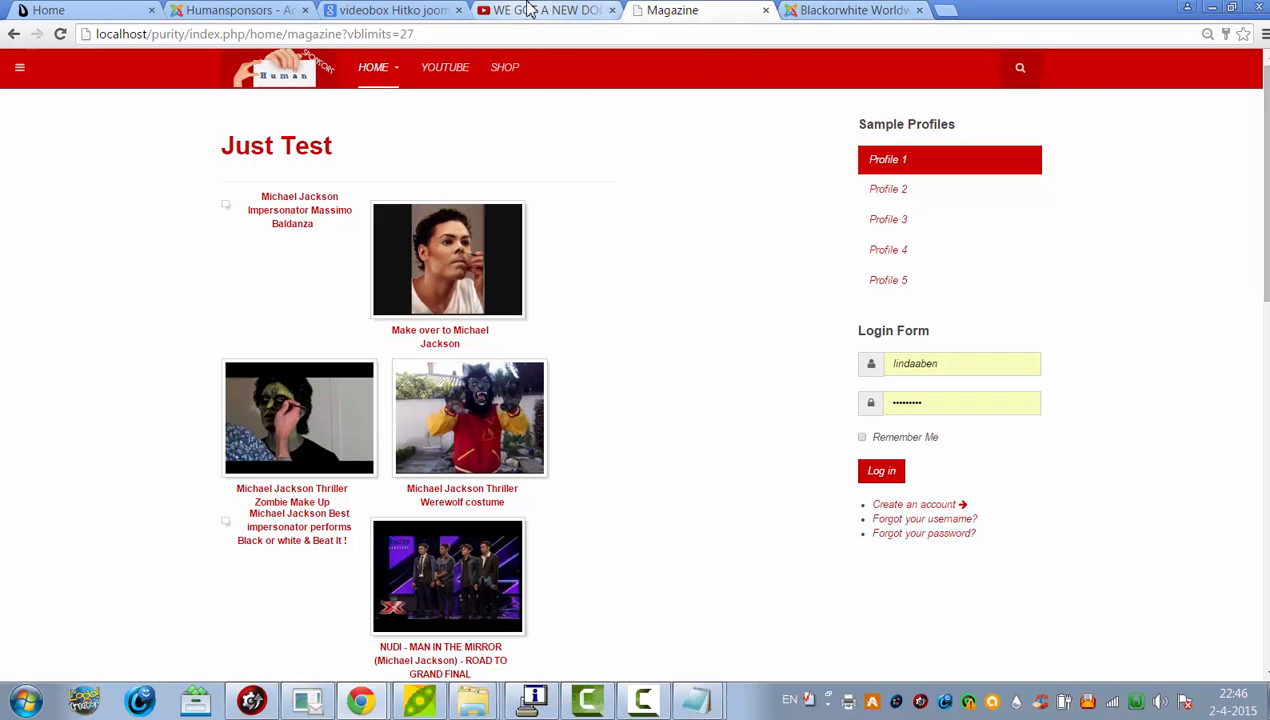
{"action": "mouse_move", "coordinate": [375, 72]}
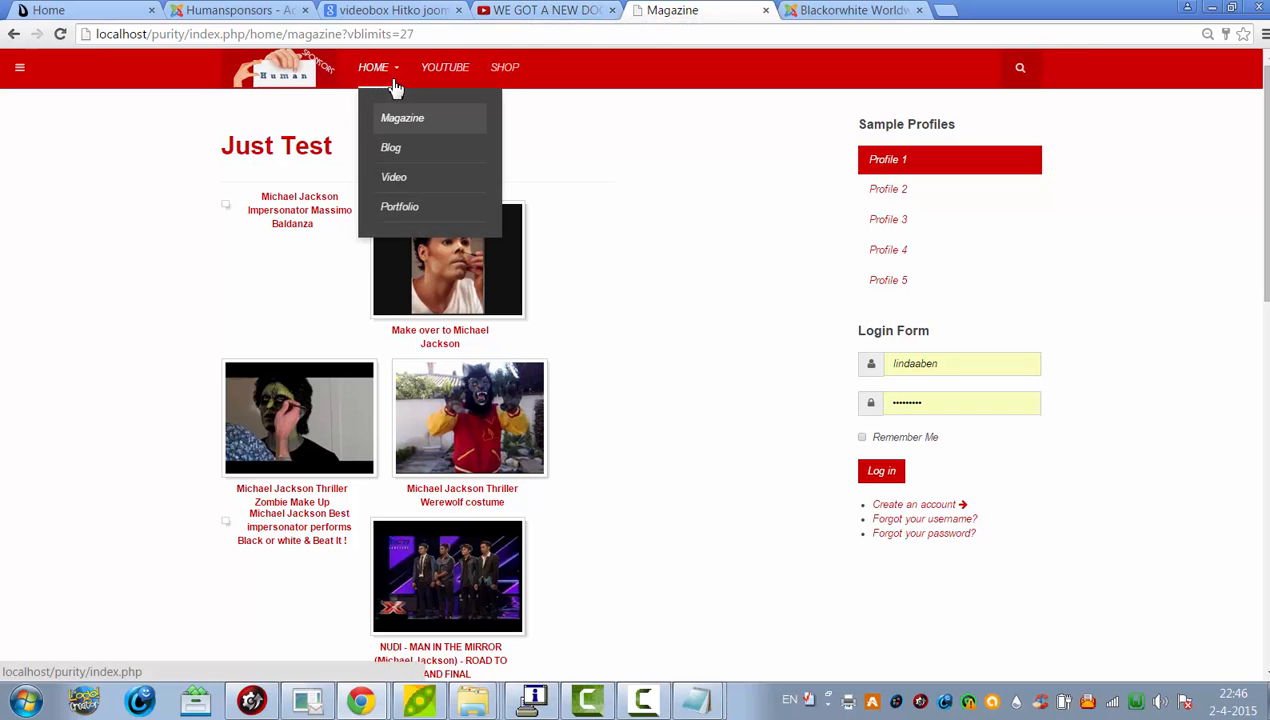
Open the Video page, return to the Magazine page and look over the first page of the Just Test gallery.
{"action": "left_click", "coordinate": [407, 178]}
{"action": "mouse_move", "coordinate": [372, 73]}
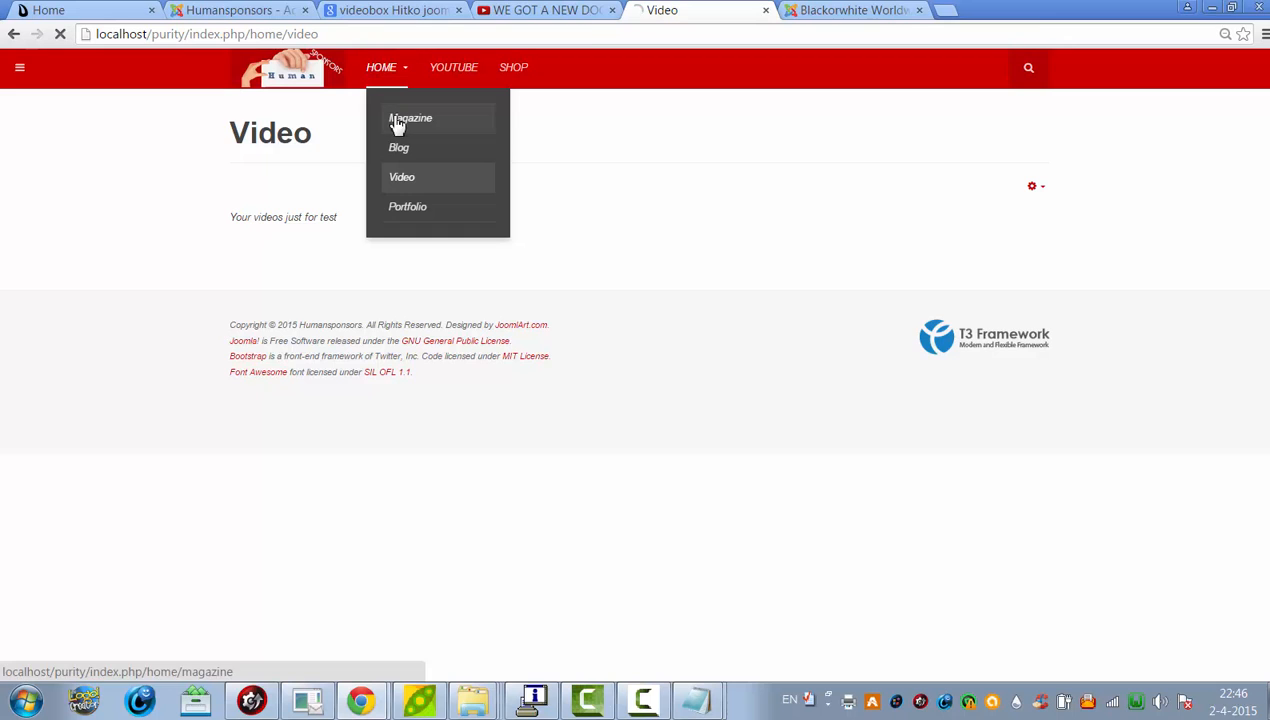
{"action": "left_click", "coordinate": [396, 121]}
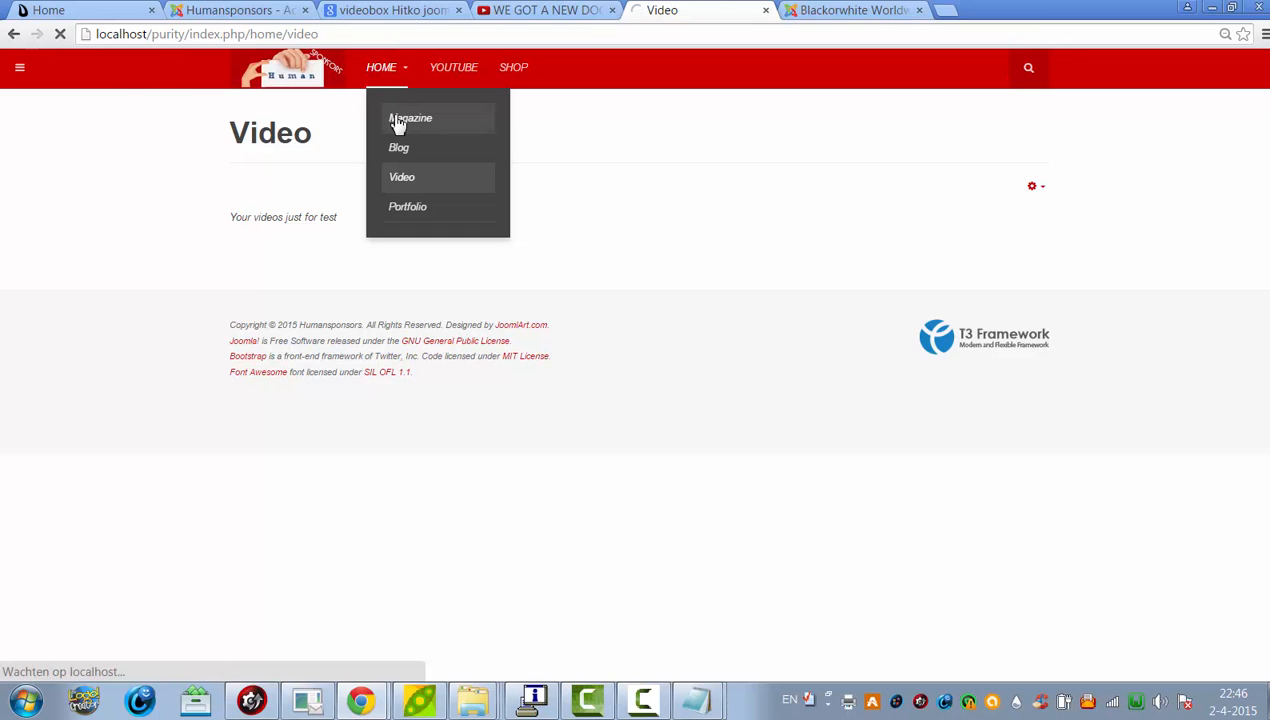
{"action": "scroll", "coordinate": [640, 380], "scroll_direction": "down", "scroll_amount": 2}
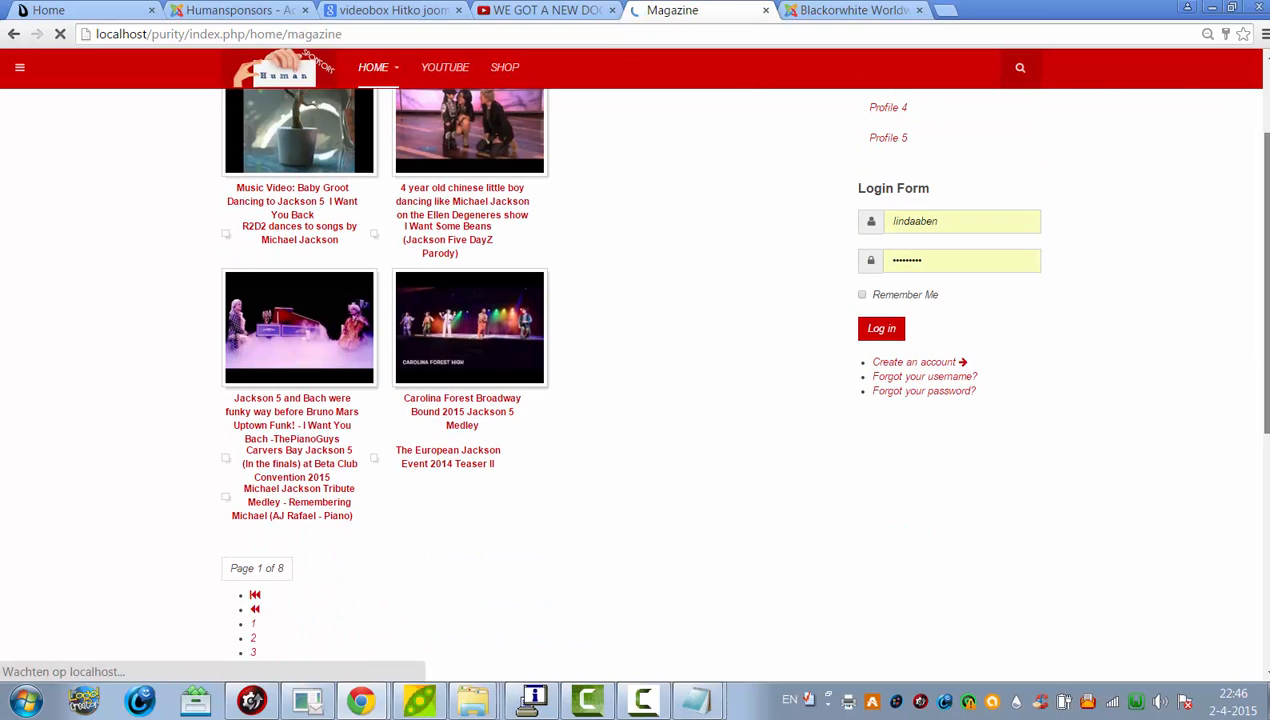
{"action": "left_click_drag", "start_coordinate": [1267, 260], "coordinate": [1267, 190]}
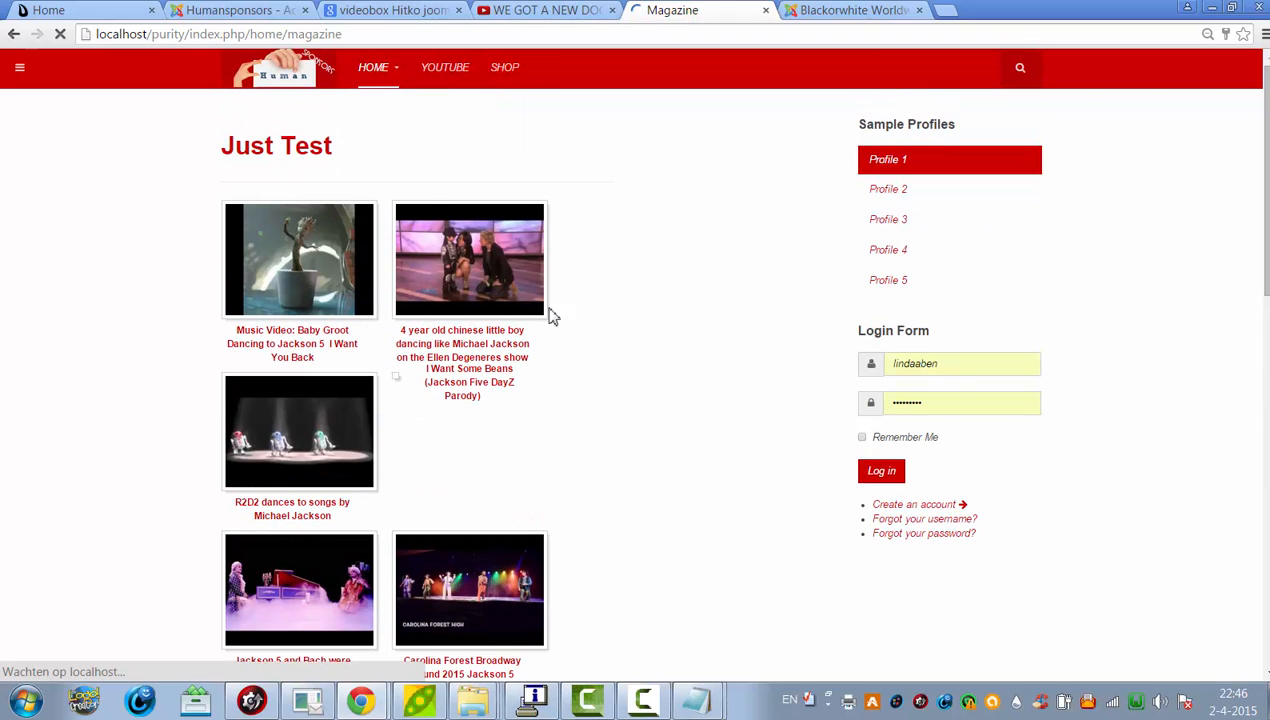
Return to the Just Test article in the administrator and examine the closing videobox line with pages=9,break=2.
{"action": "left_click", "coordinate": [240, 10]}
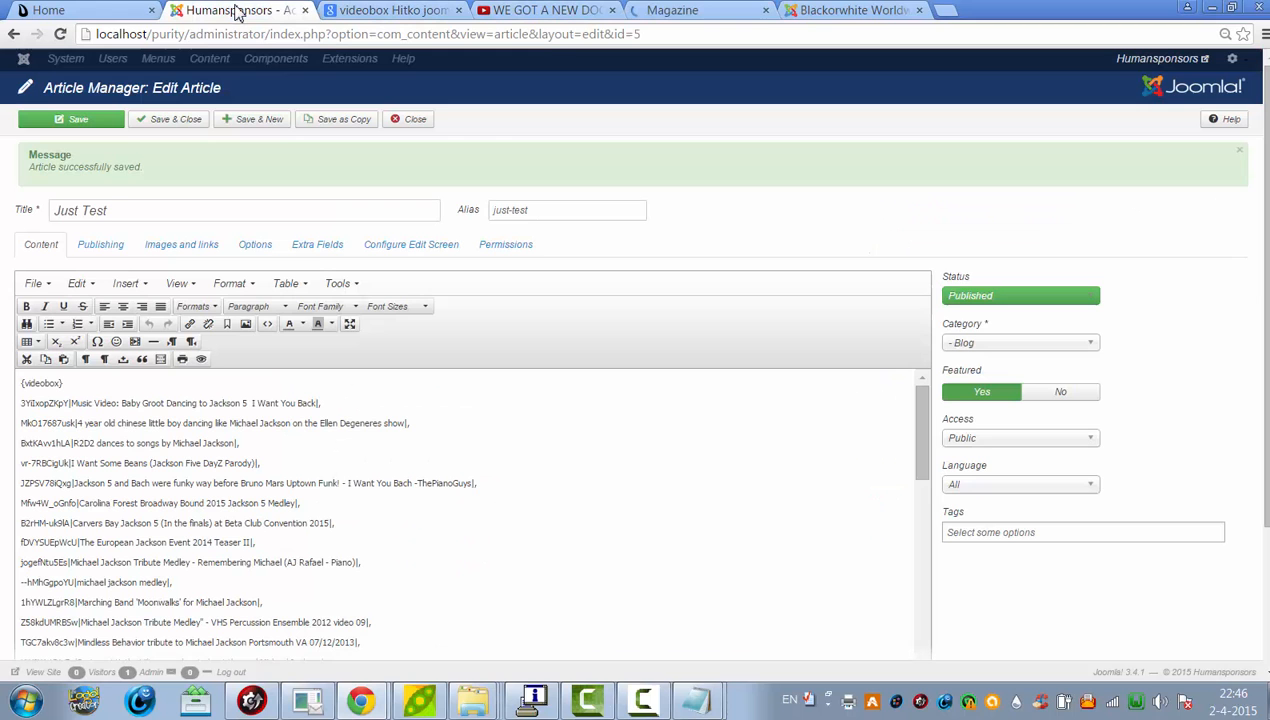
{"action": "left_click_drag", "start_coordinate": [1266, 200], "coordinate": [1262, 416]}
{"action": "left_click_drag", "start_coordinate": [920, 250], "coordinate": [941, 547]}
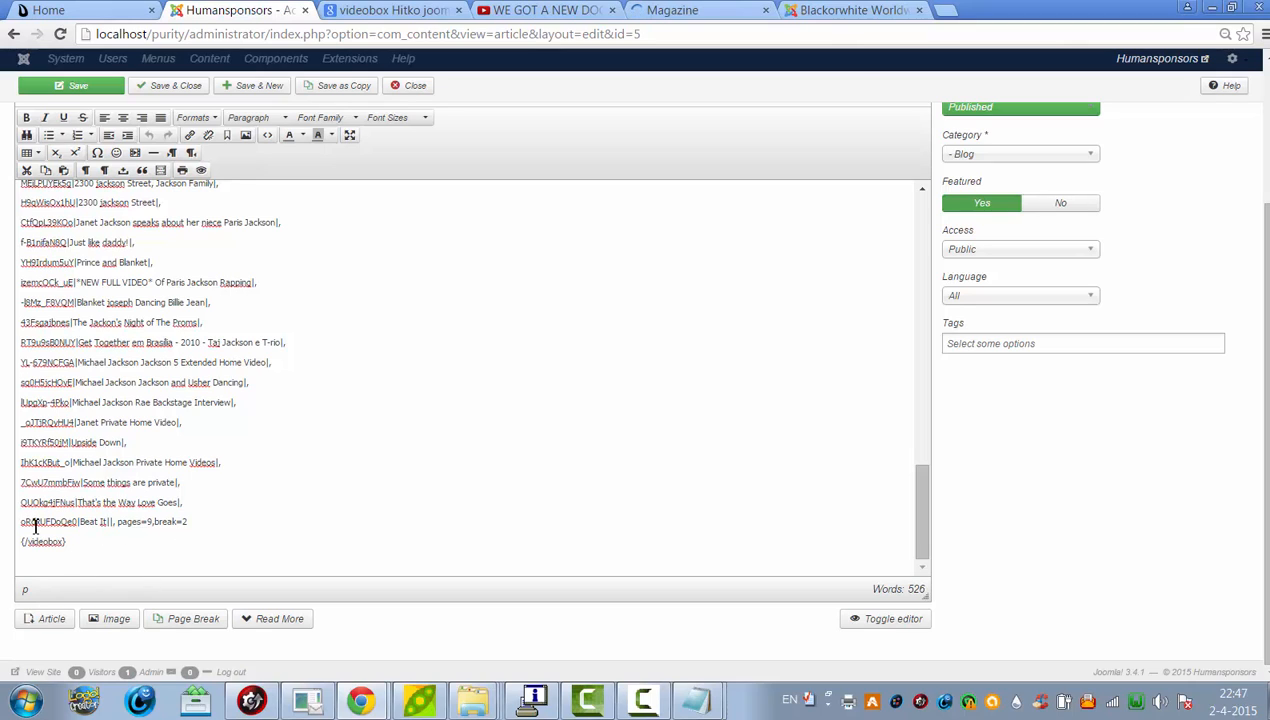
{"action": "double_click", "coordinate": [106, 522]}
{"action": "left_click_drag", "start_coordinate": [1266, 312], "coordinate": [1266, 166]}
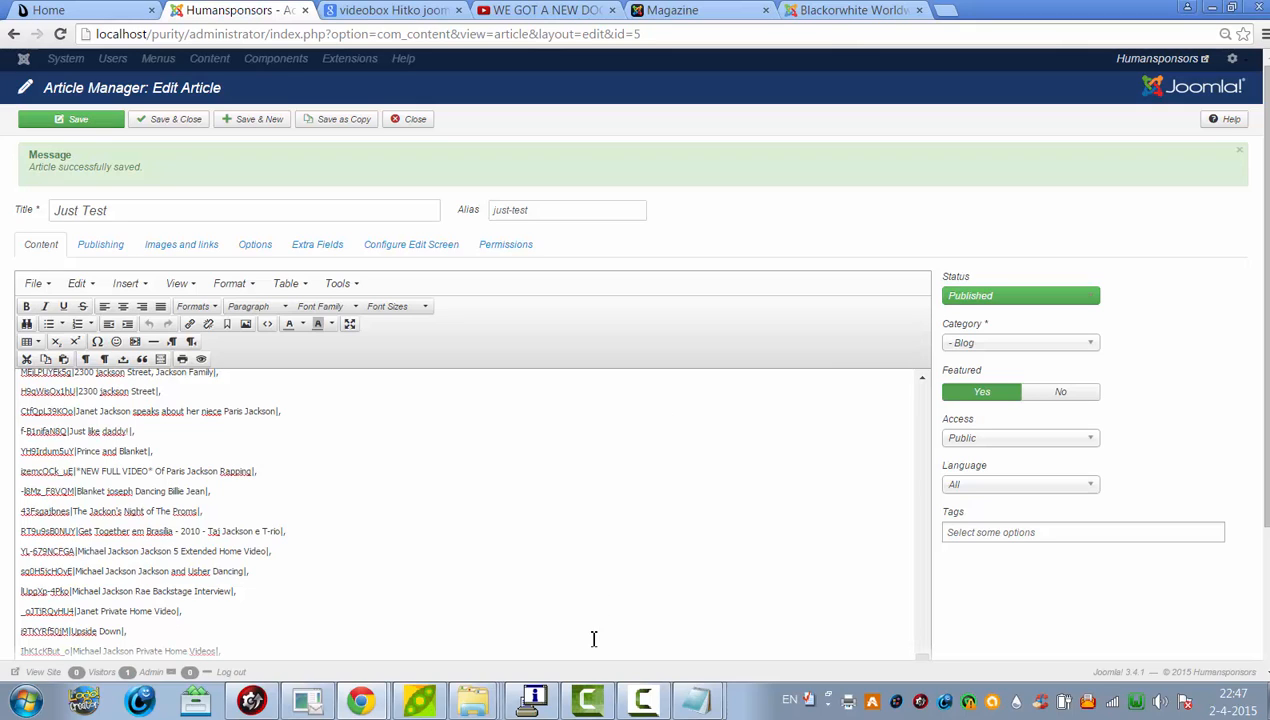
{"action": "left_click", "coordinate": [643, 700]}
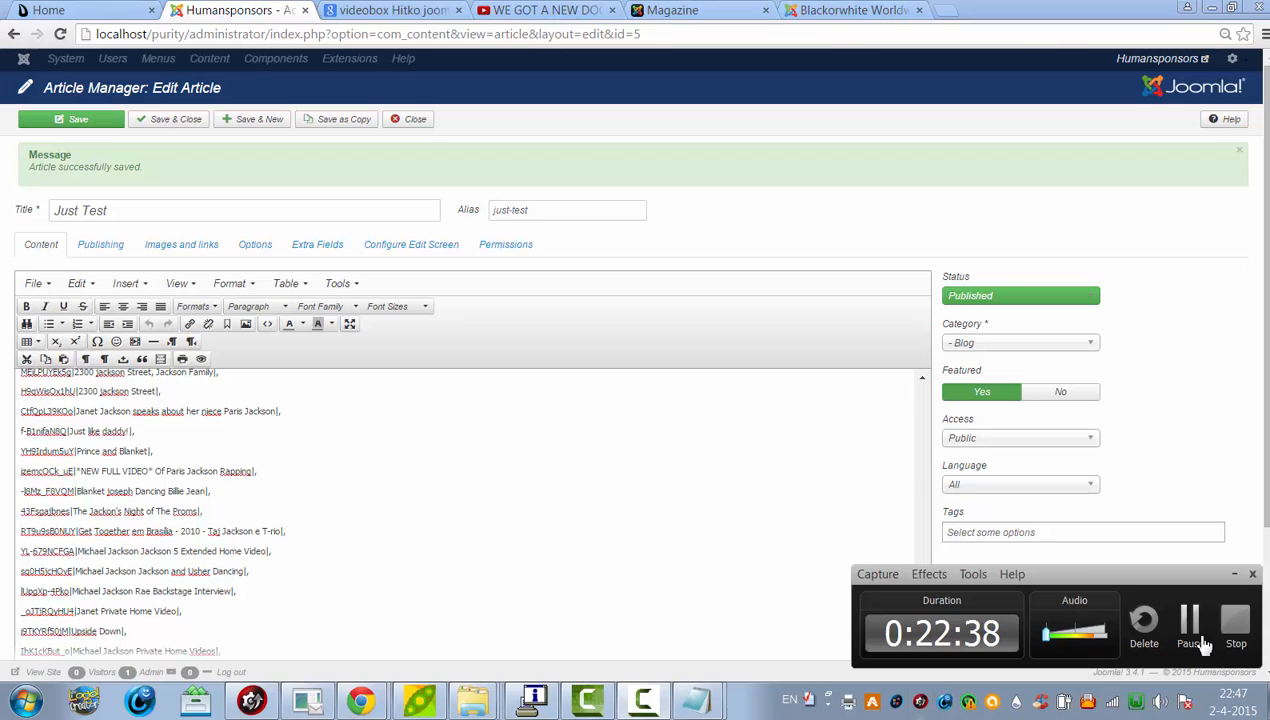